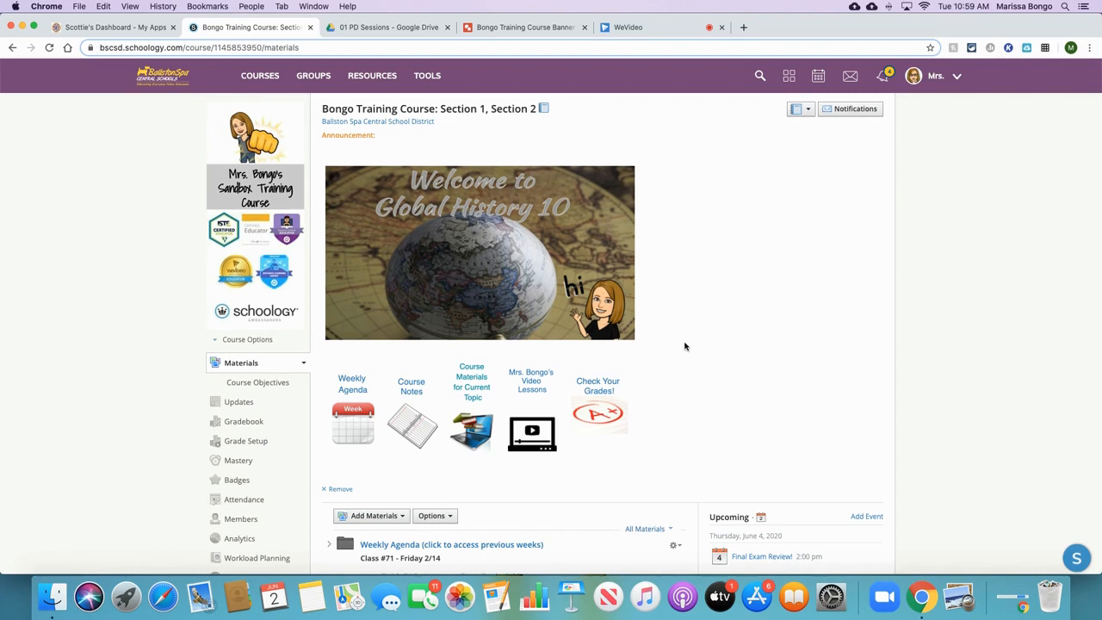
Examine the course materials page, including the course picture, welcome header, icon links, weekly agenda and topic folders
scroll(684, 346, down, 3)
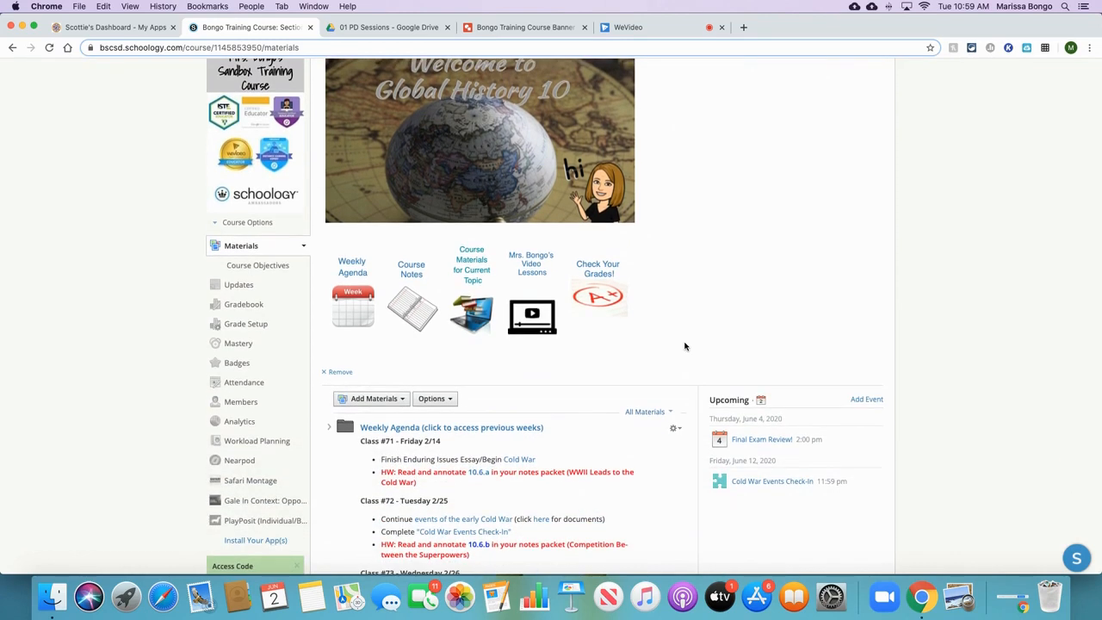
scroll(684, 346, up, 3)
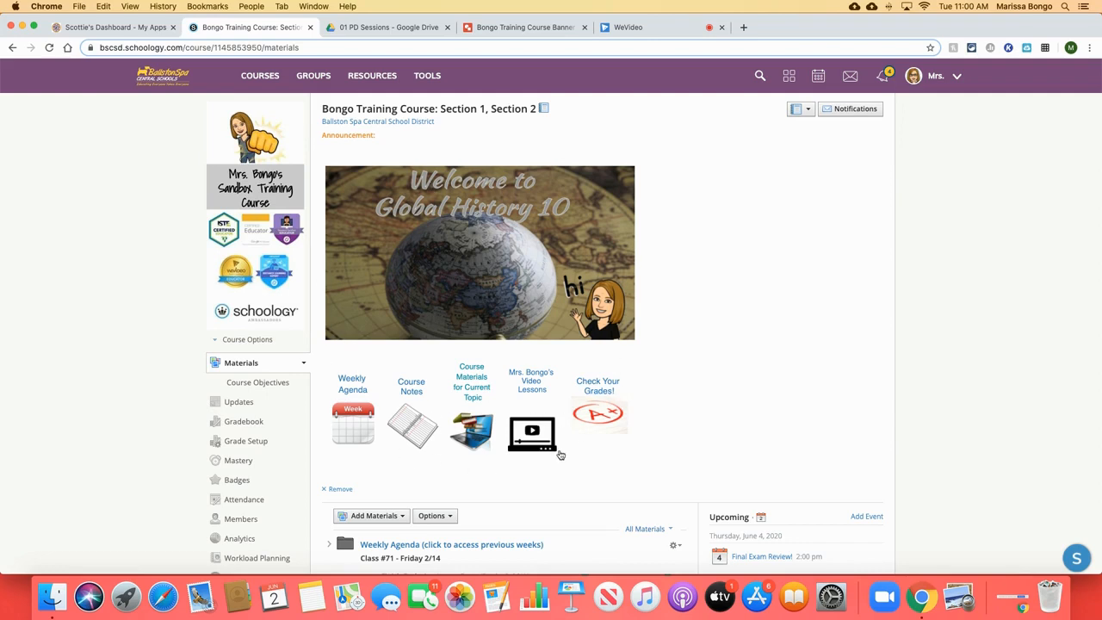
scroll(690, 400, down, 3)
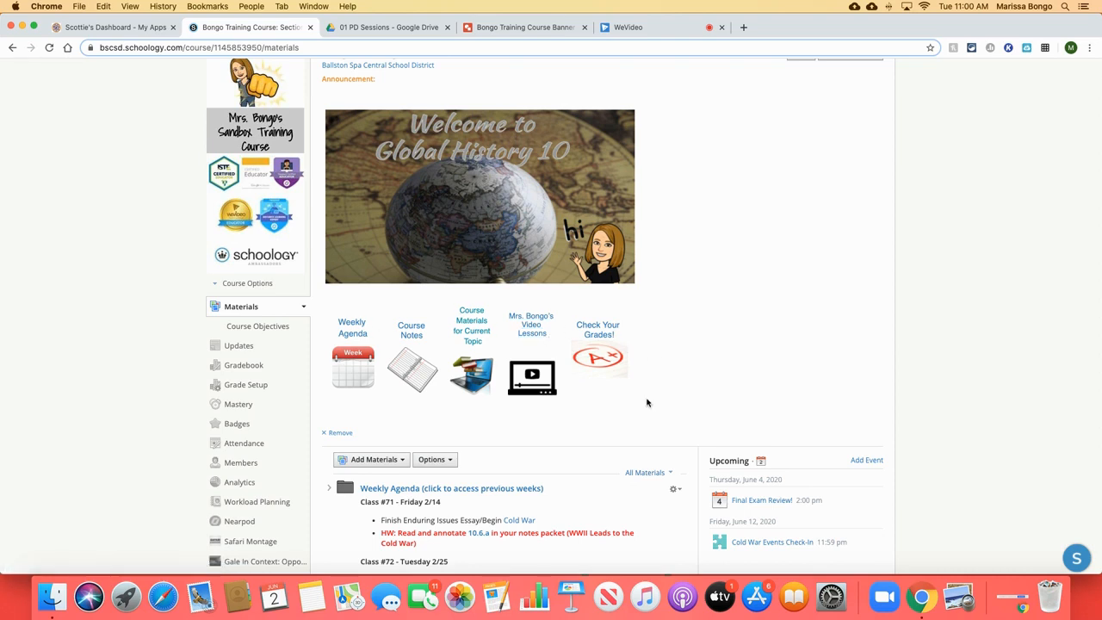
scroll(647, 402, down, 1)
scroll(648, 402, down, 10)
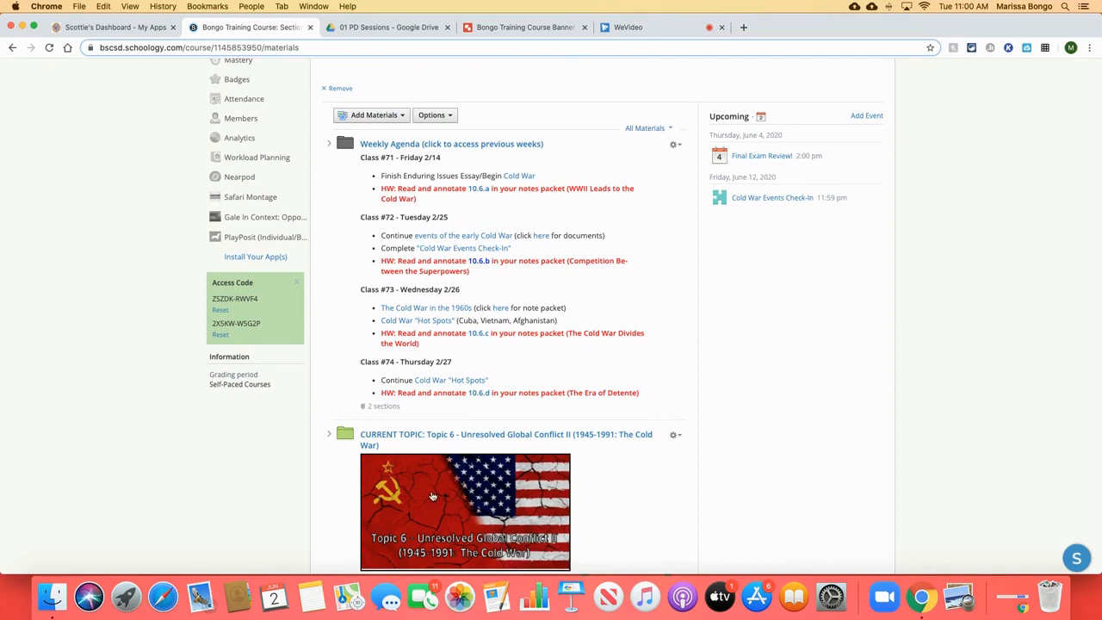
scroll(432, 496, down, 9)
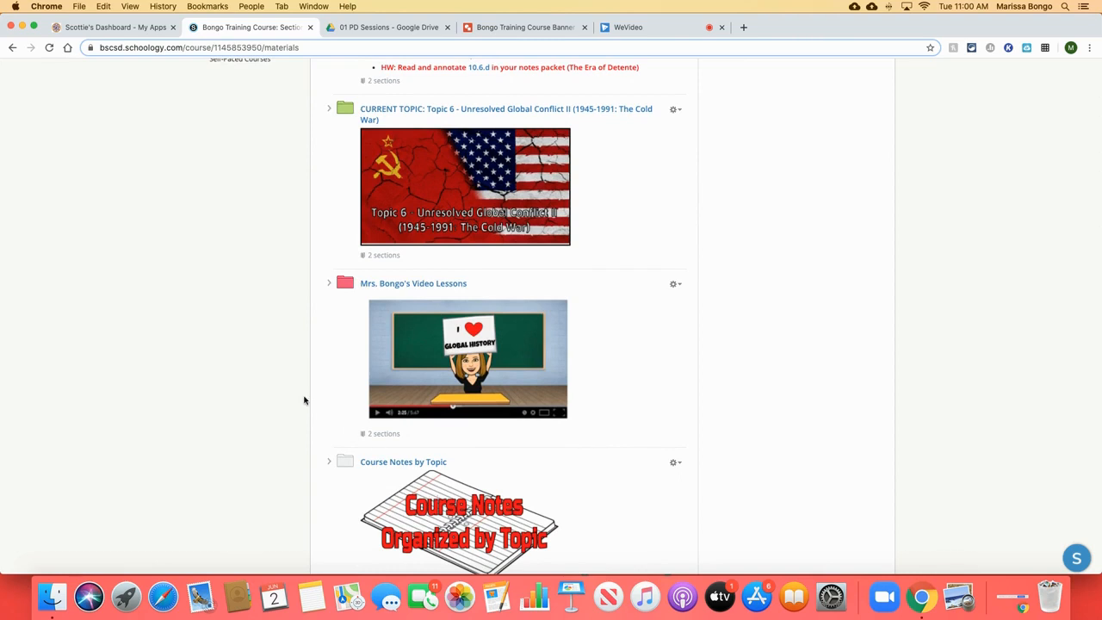
scroll(304, 399, down, 5)
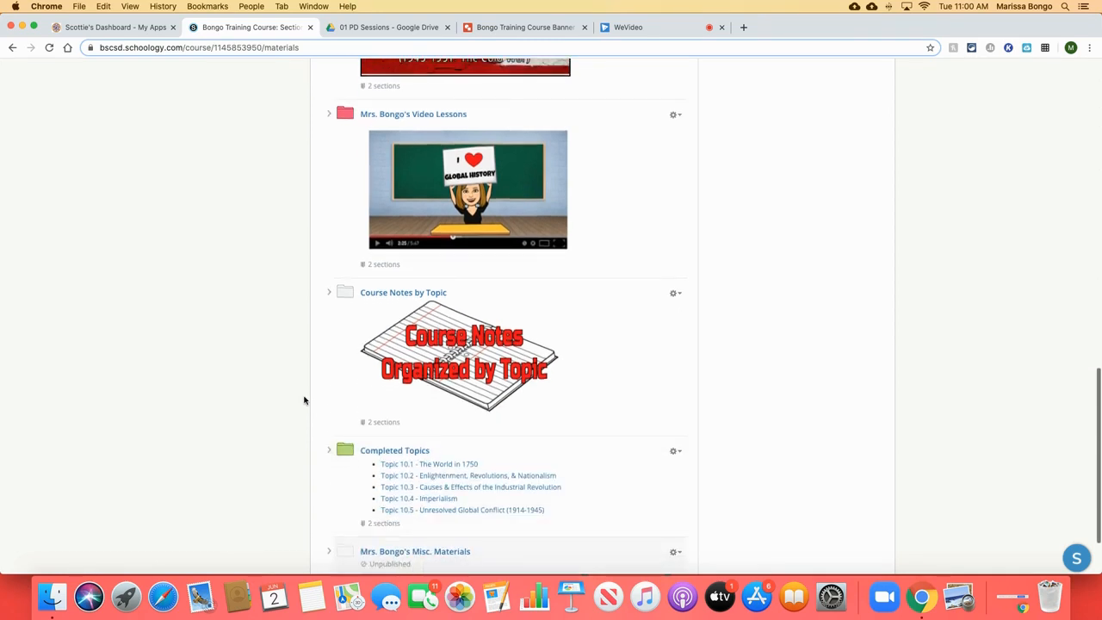
scroll(304, 399, down, 2)
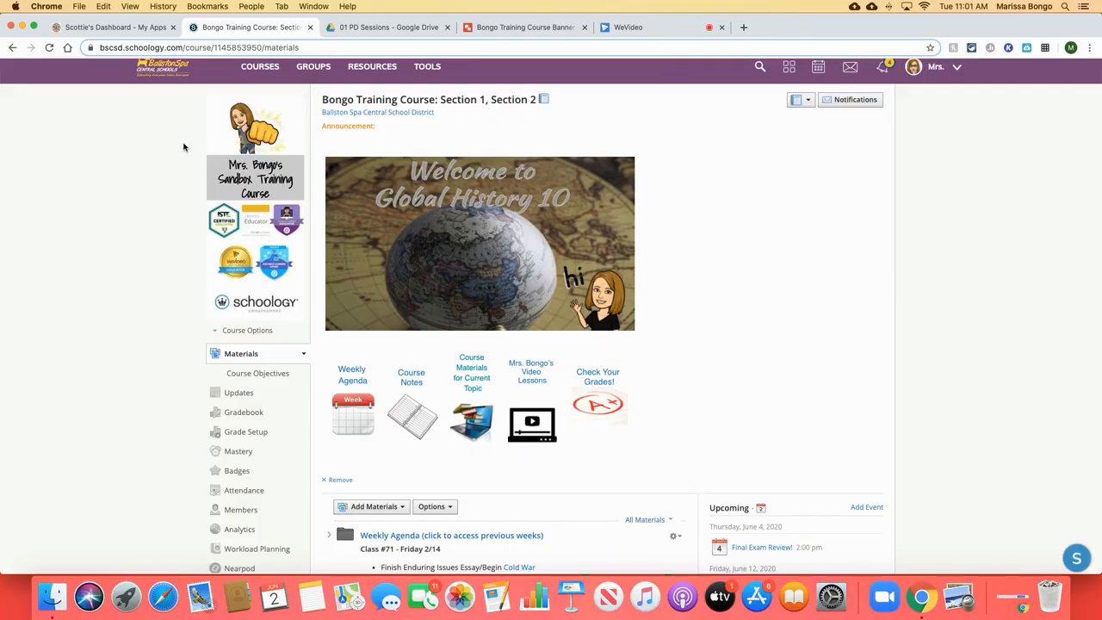
mouse_move(235, 118)
mouse_move(261, 107)
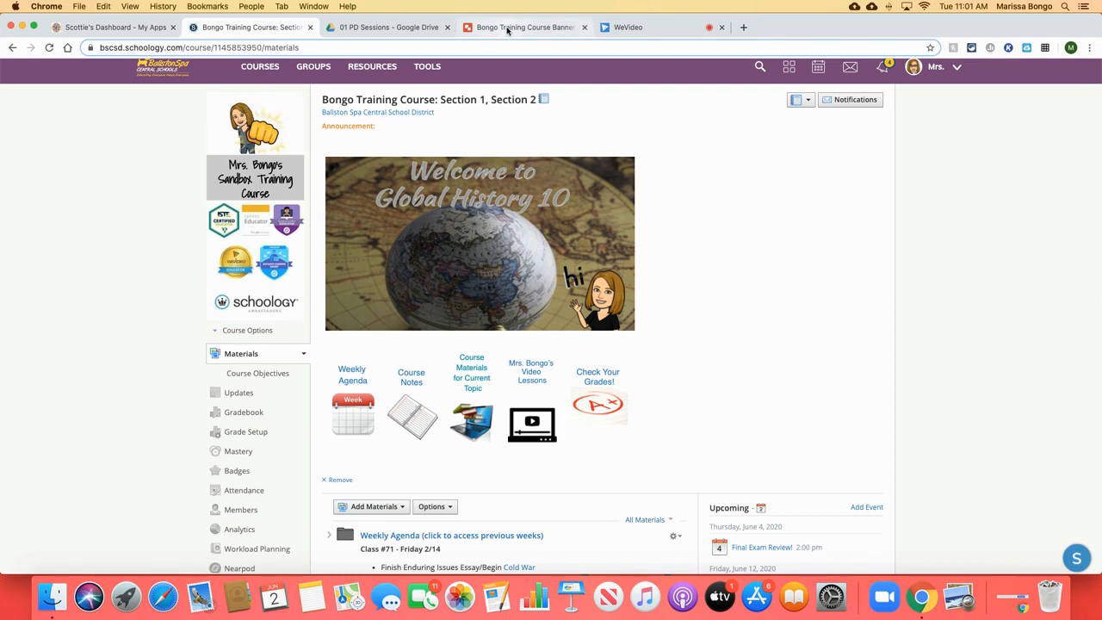
Switch to the training course banner in Google Drawings and set its page size to Custom, 3 x 7 inches
click(521, 27)
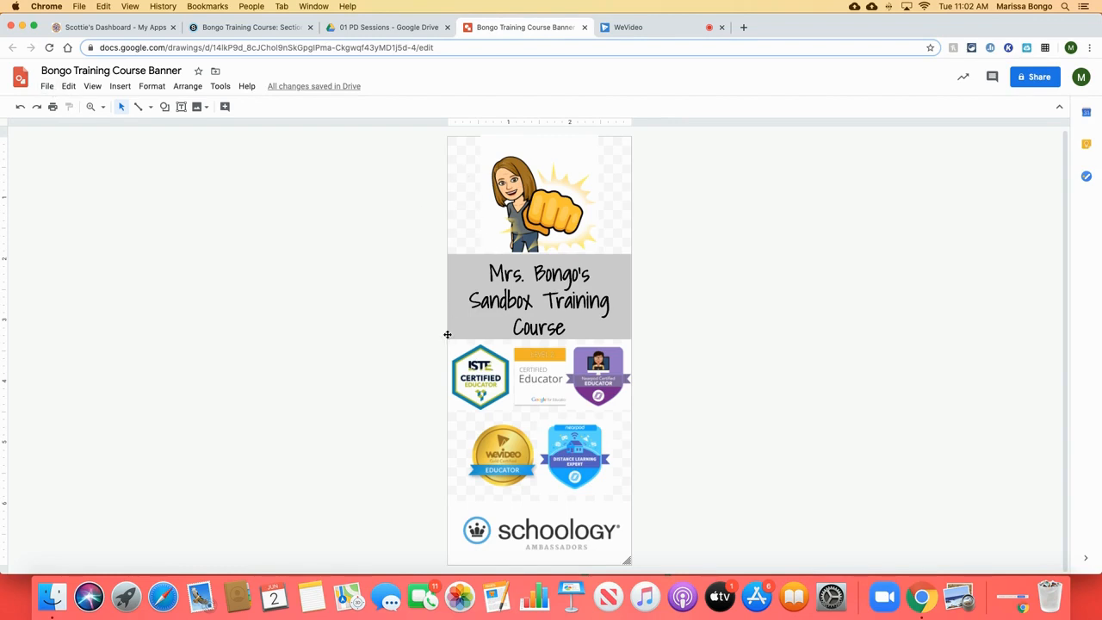
click(44, 87)
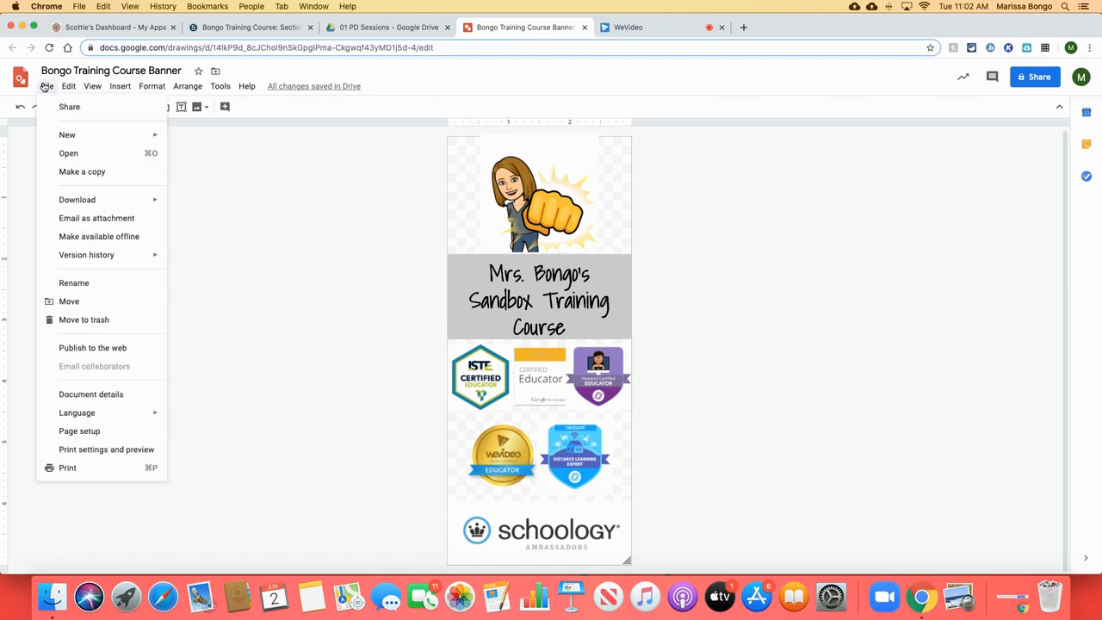
click(74, 433)
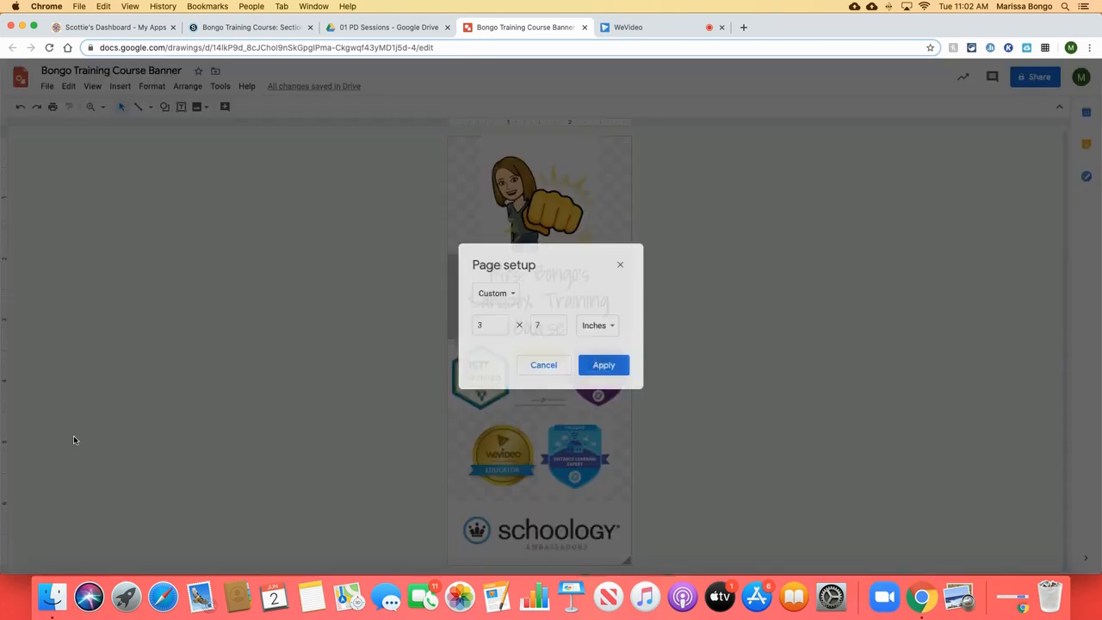
click(493, 301)
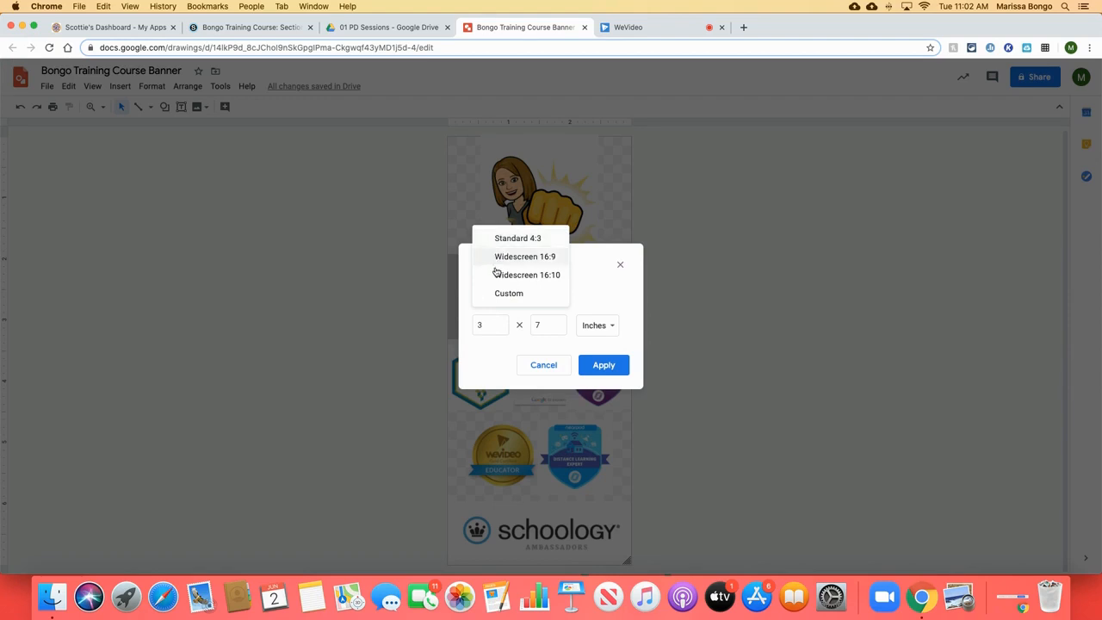
click(496, 295)
click(490, 330)
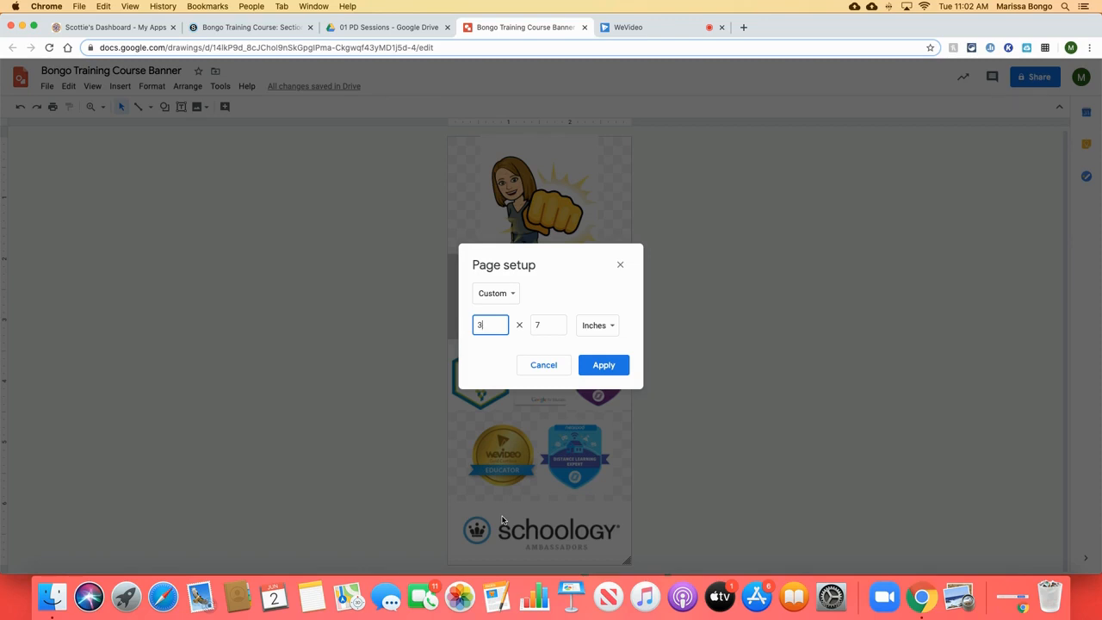
click(603, 365)
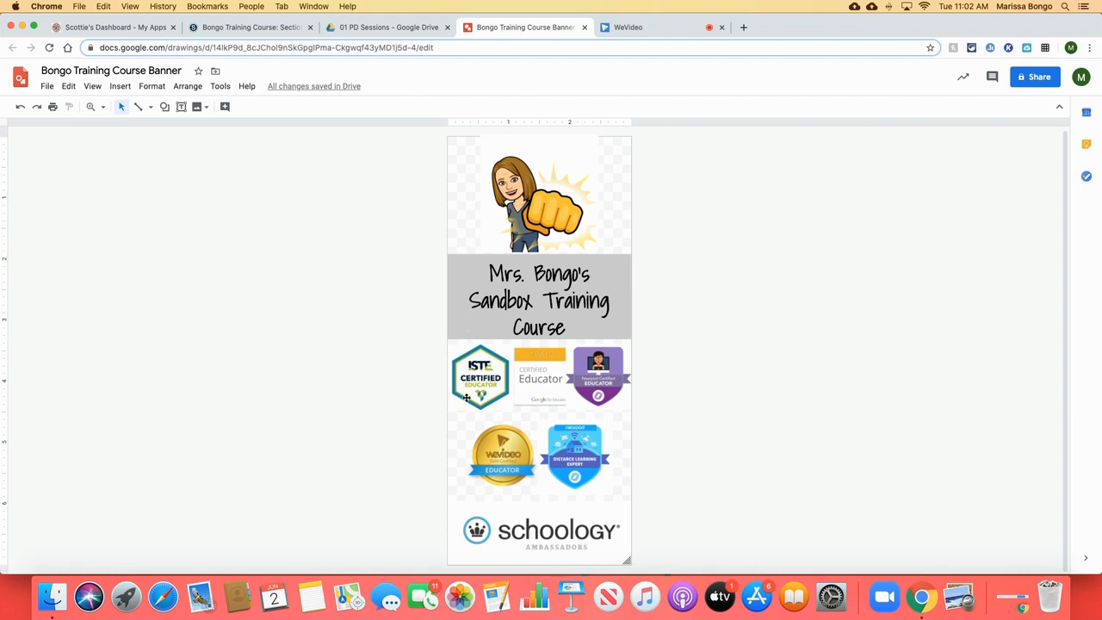
click(473, 286)
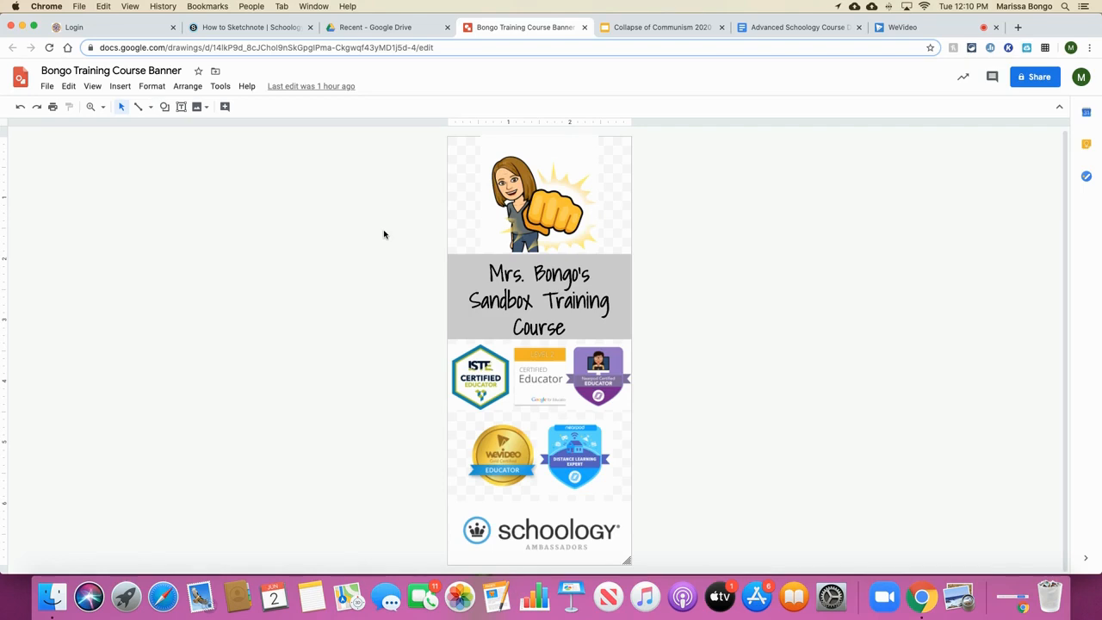
Insert the "We need to talk. This is serious." avatar image from the recent Google Drive files and move it on the drawing
click(121, 87)
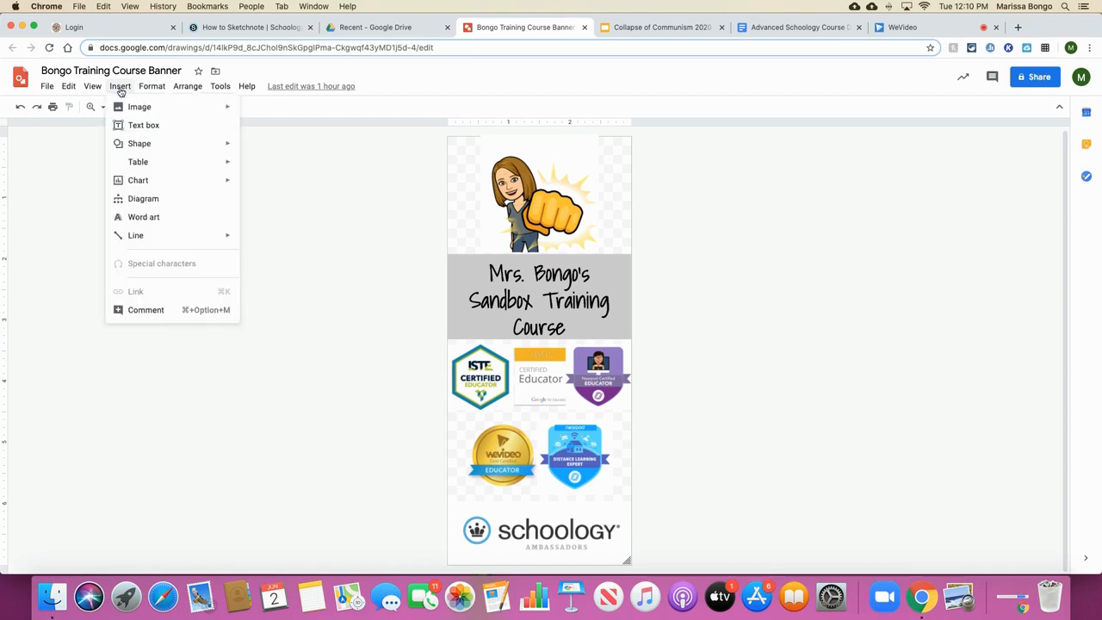
mouse_move(136, 107)
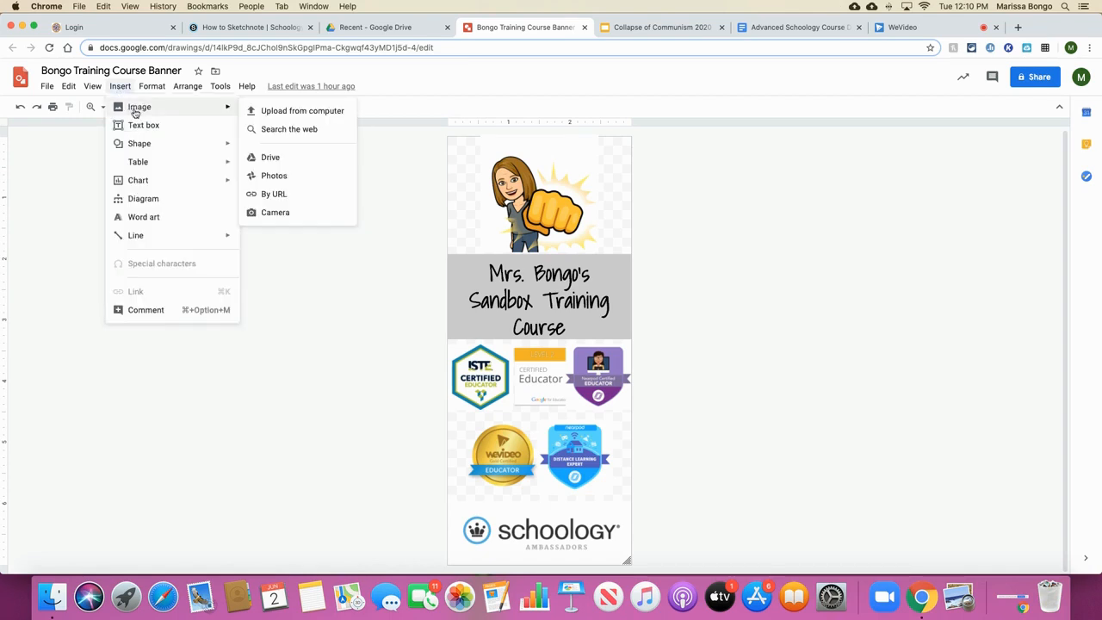
click(279, 163)
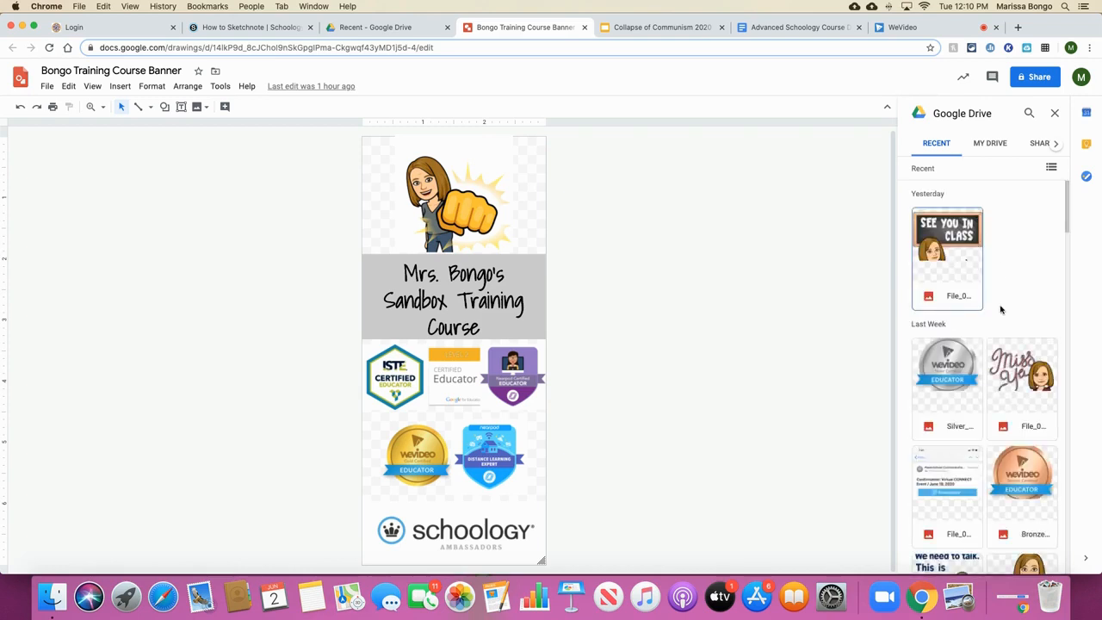
scroll(999, 310, down, 3)
scroll(1000, 310, down, 2)
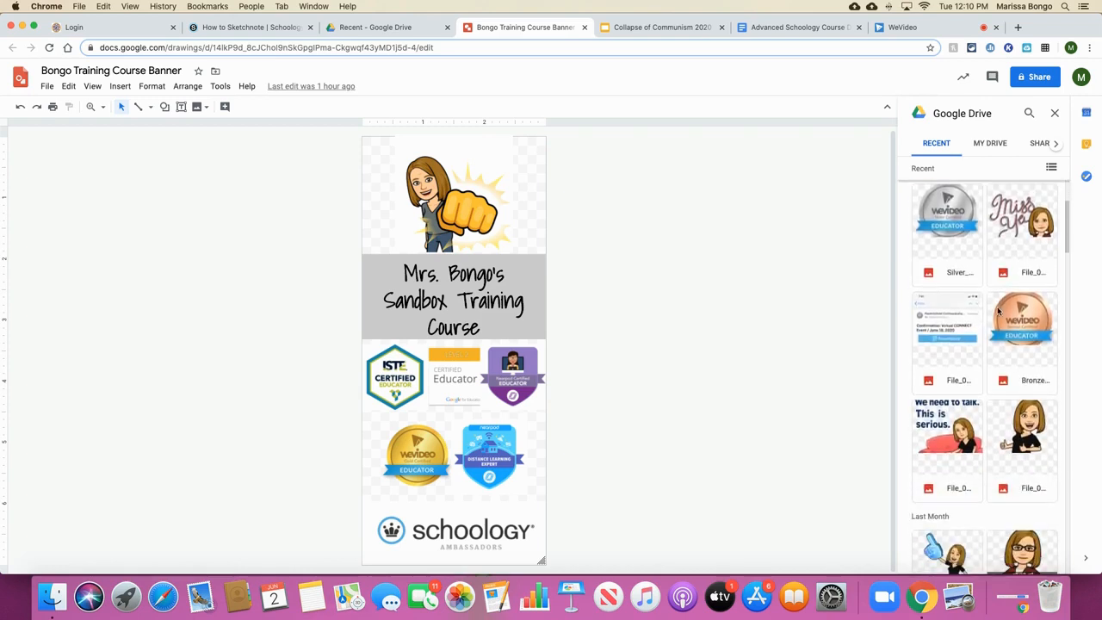
click(927, 435)
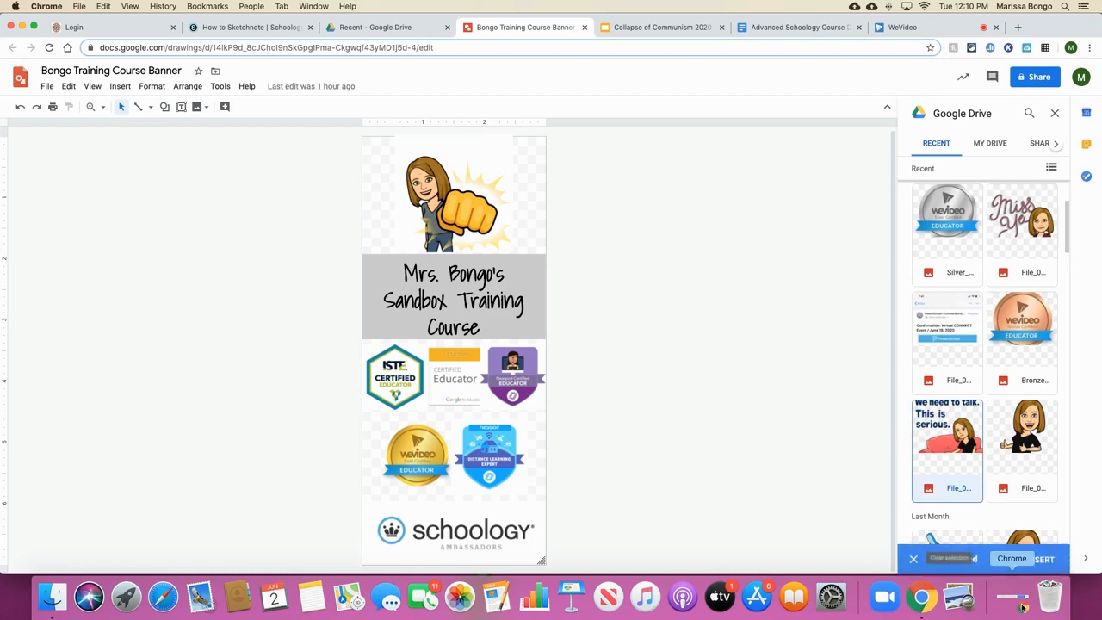
click(1010, 553)
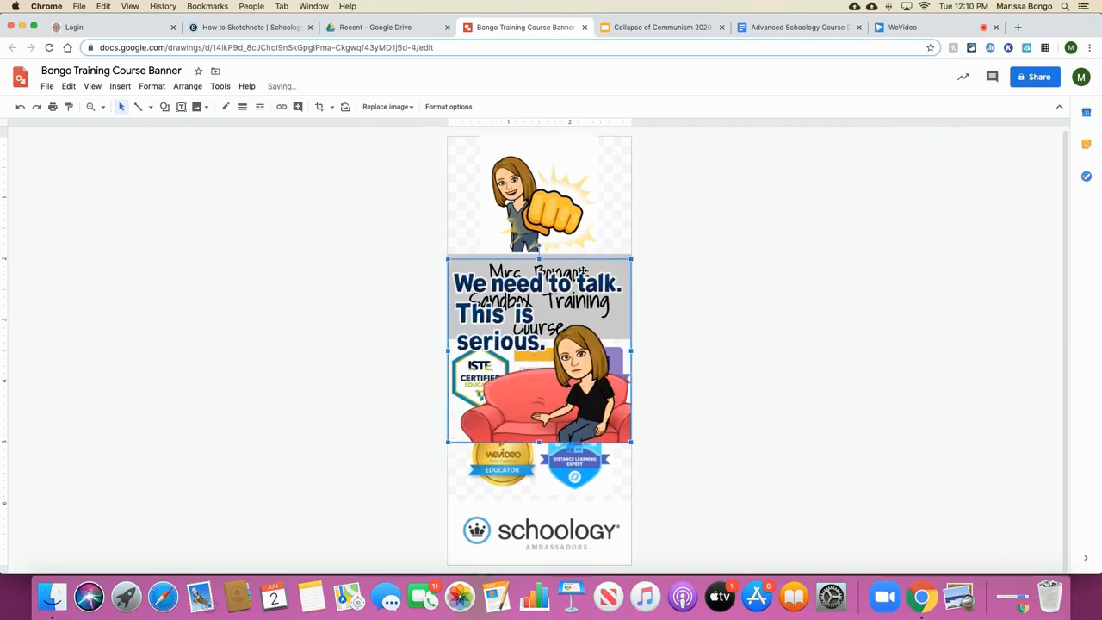
drag(583, 261, 779, 224)
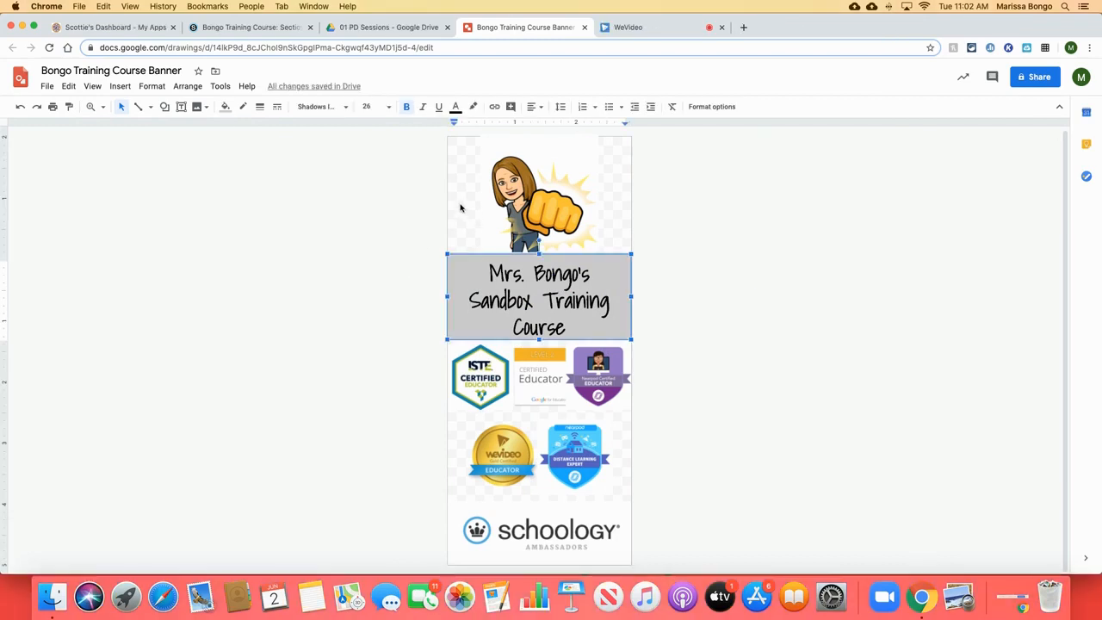
Deselect the title text box and download the banner drawing as a JPEG image (.jpg)
click(450, 202)
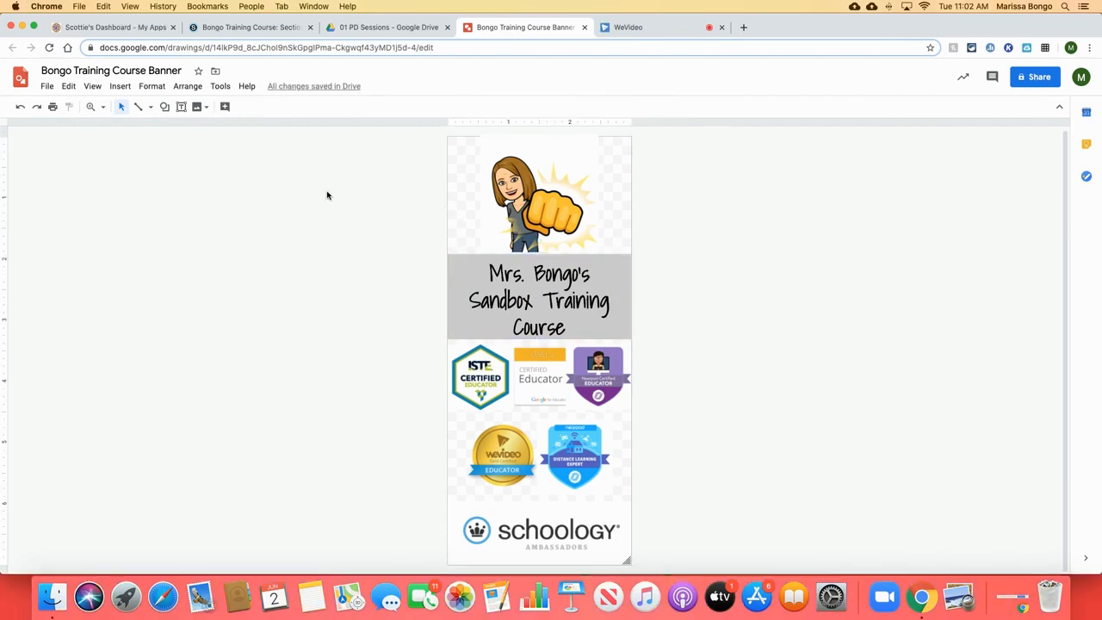
click(47, 88)
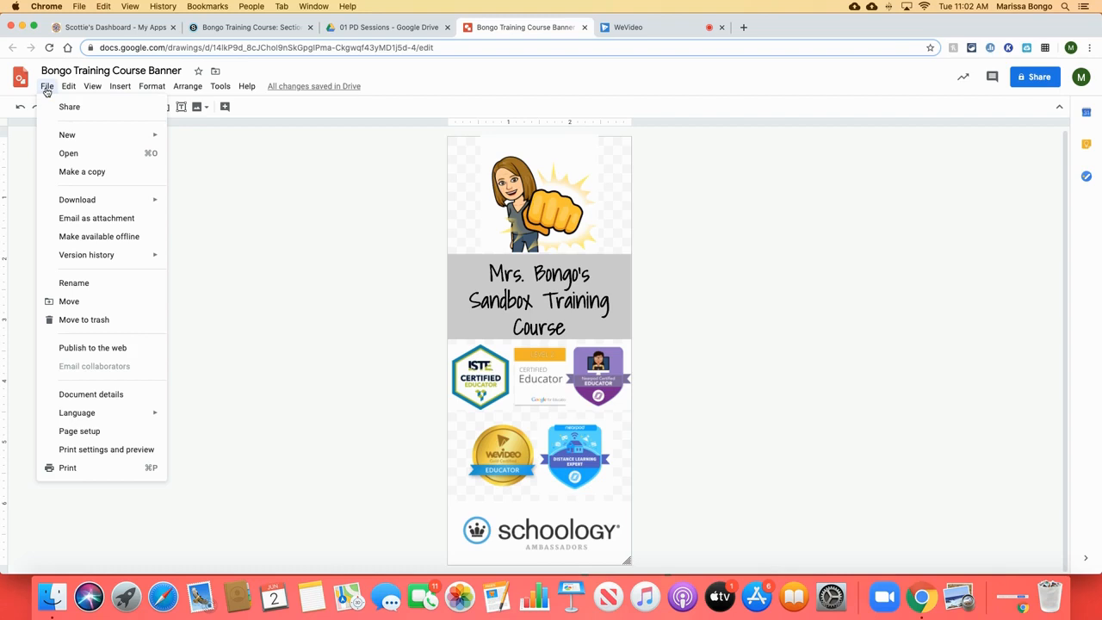
mouse_move(71, 211)
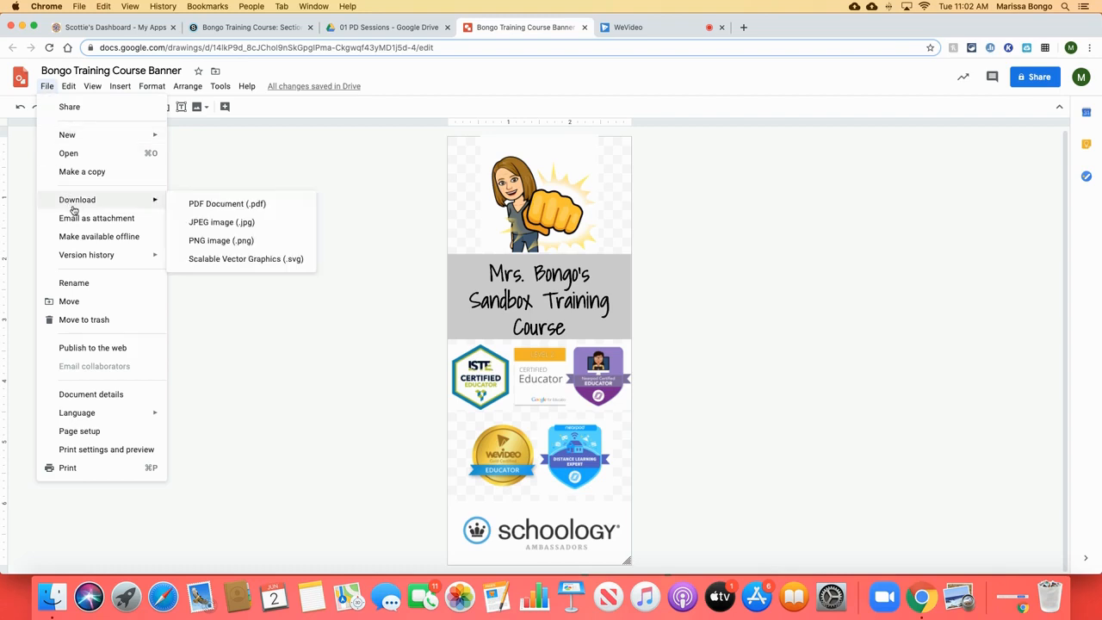
click(211, 222)
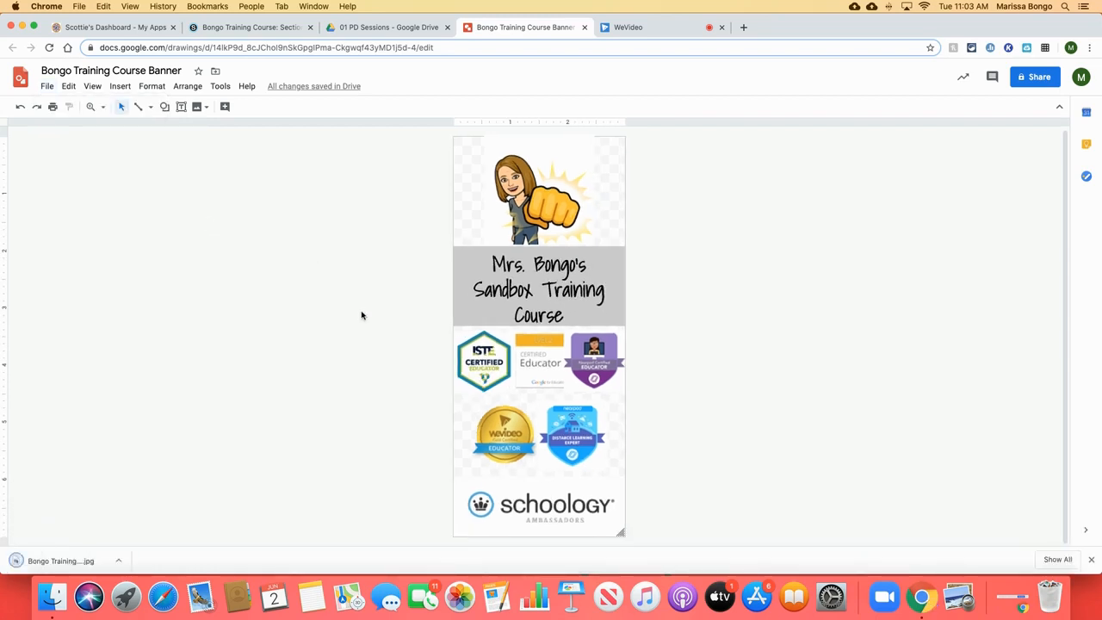
Switch to the Schoology course and attach the newly downloaded banner JPEG, the copy marked (1), as the course profile picture
click(216, 29)
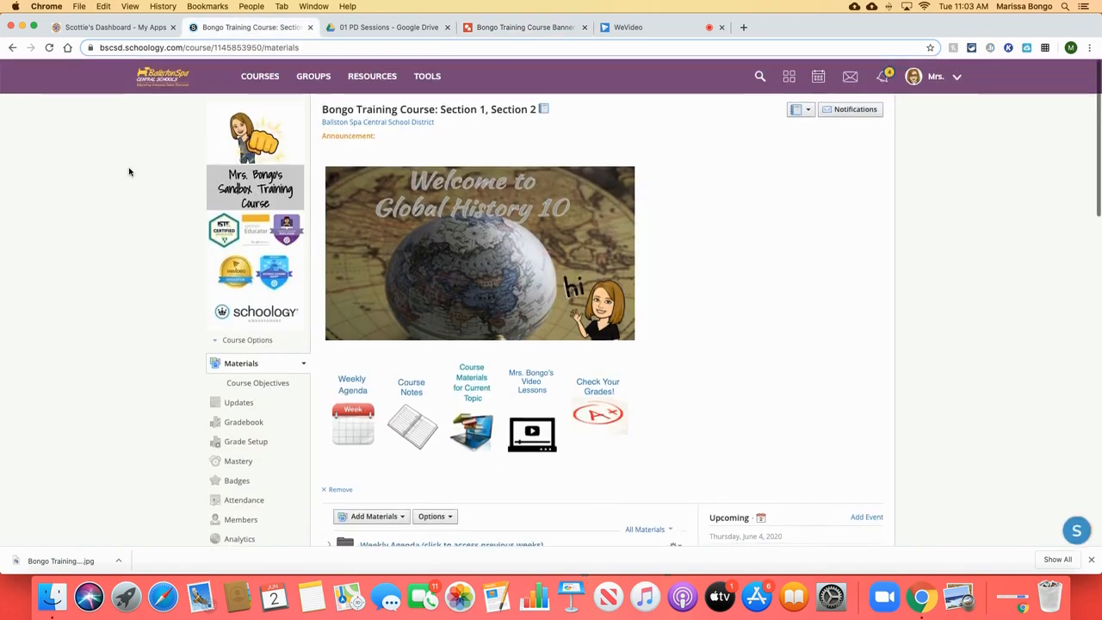
click(272, 113)
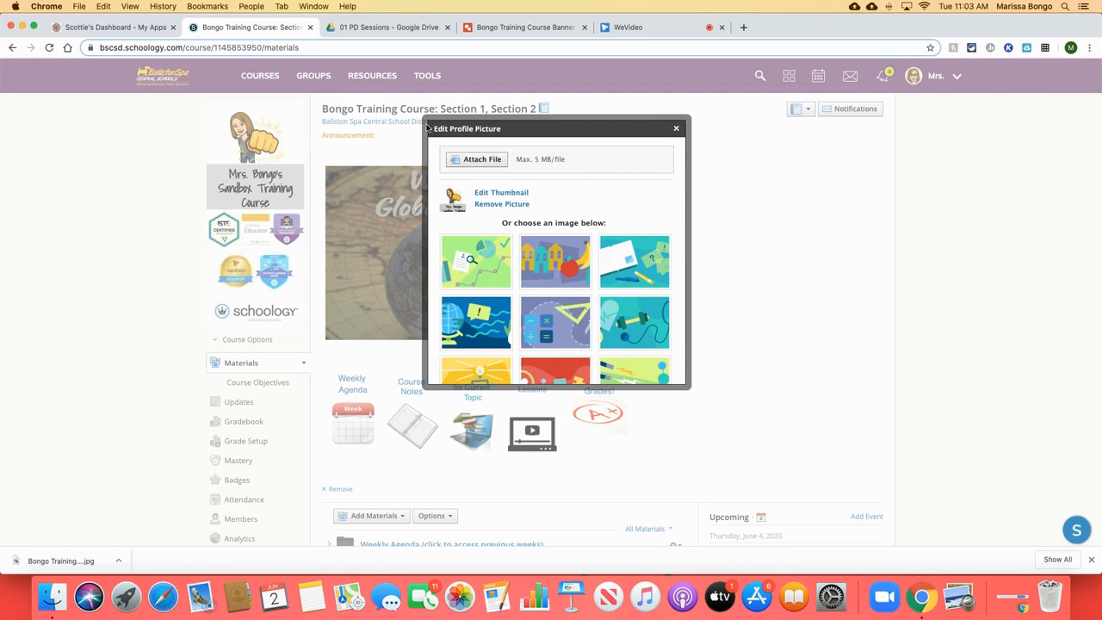
click(476, 161)
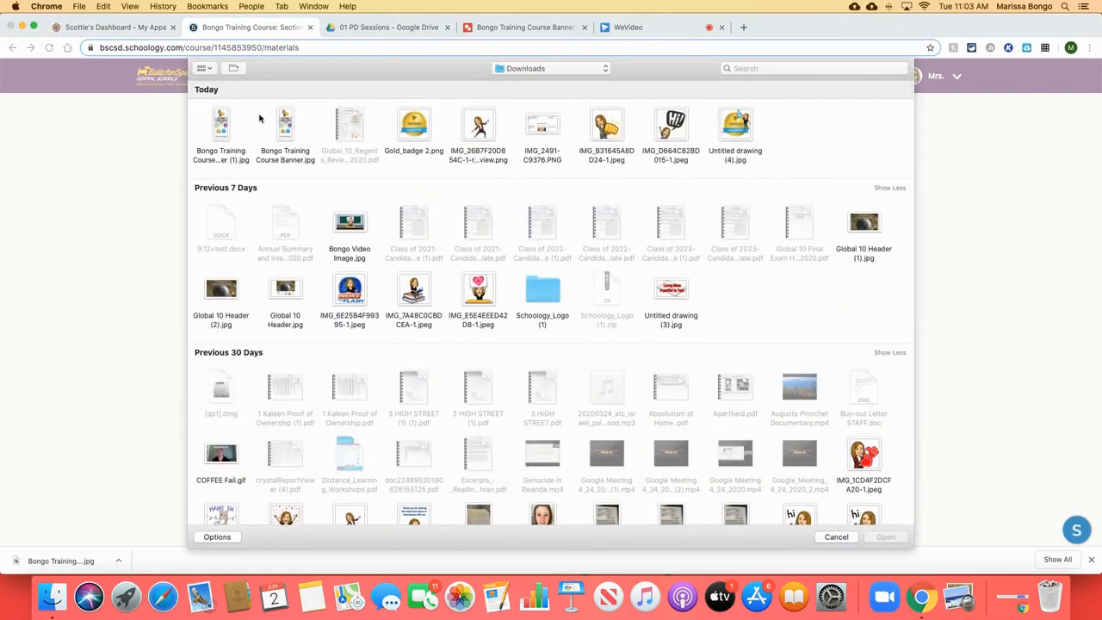
click(218, 129)
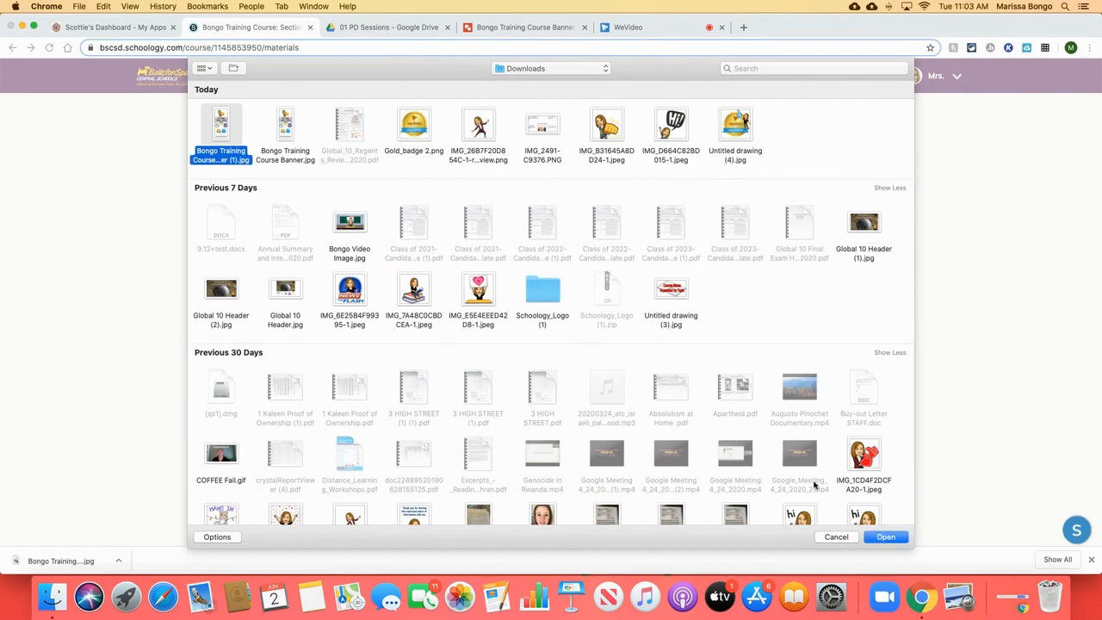
click(884, 537)
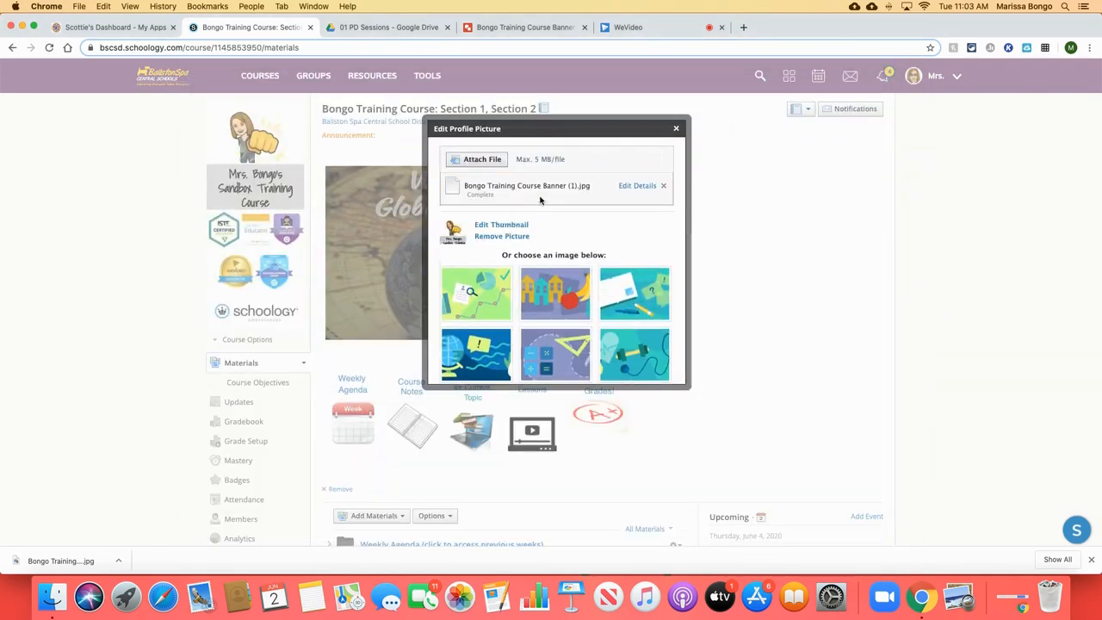
Crop the course picture's thumbnail to the upper part showing the avatar and title, and view the preset pictures
click(482, 227)
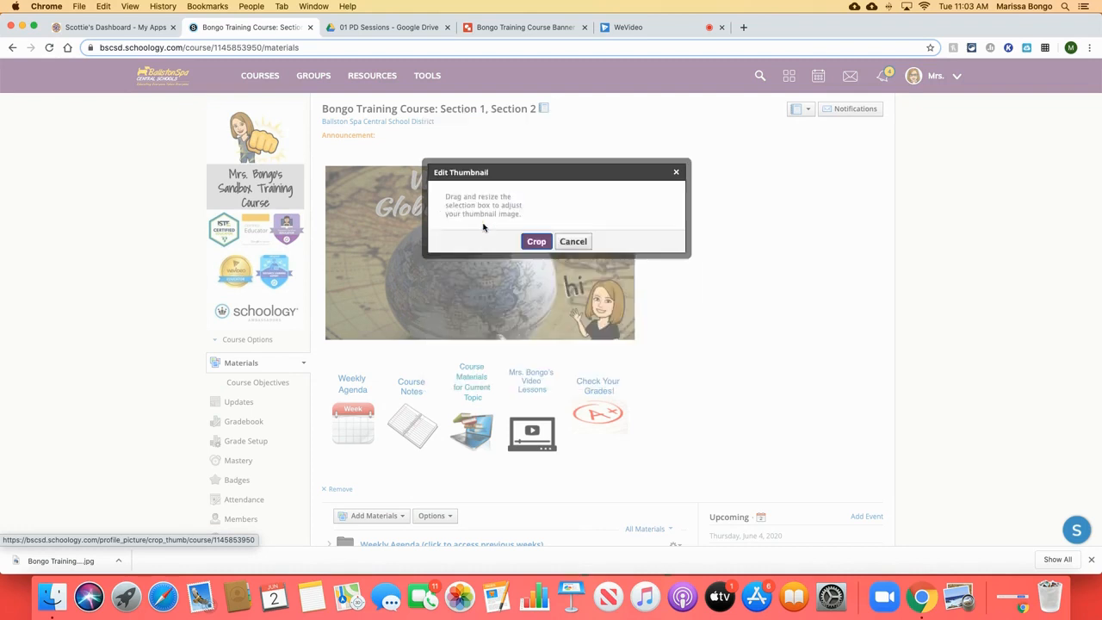
drag(559, 212, 571, 186)
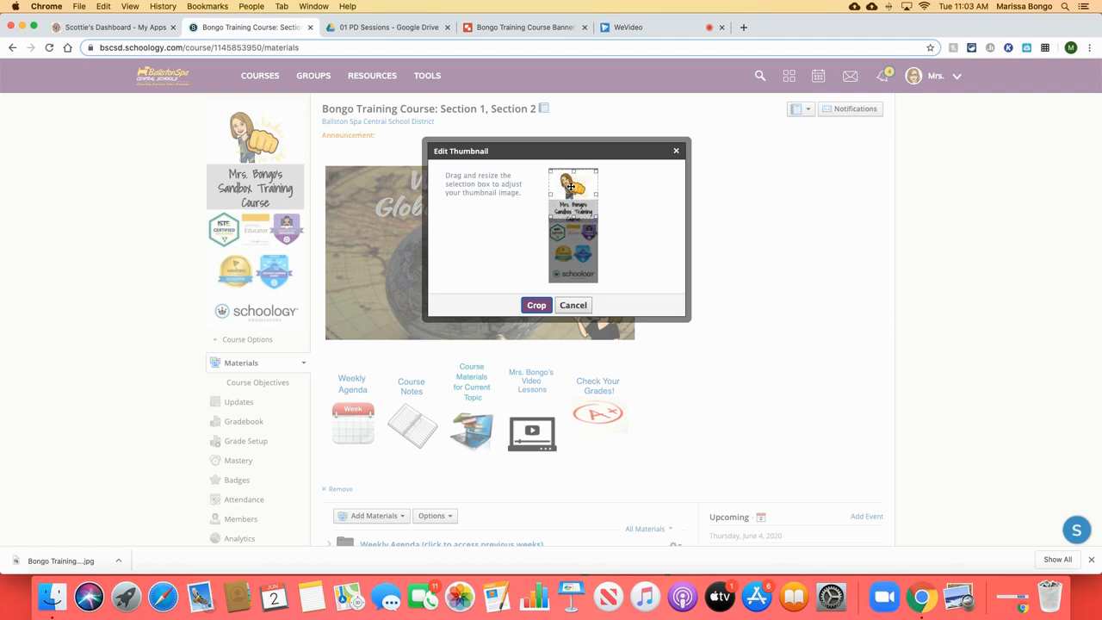
click(536, 306)
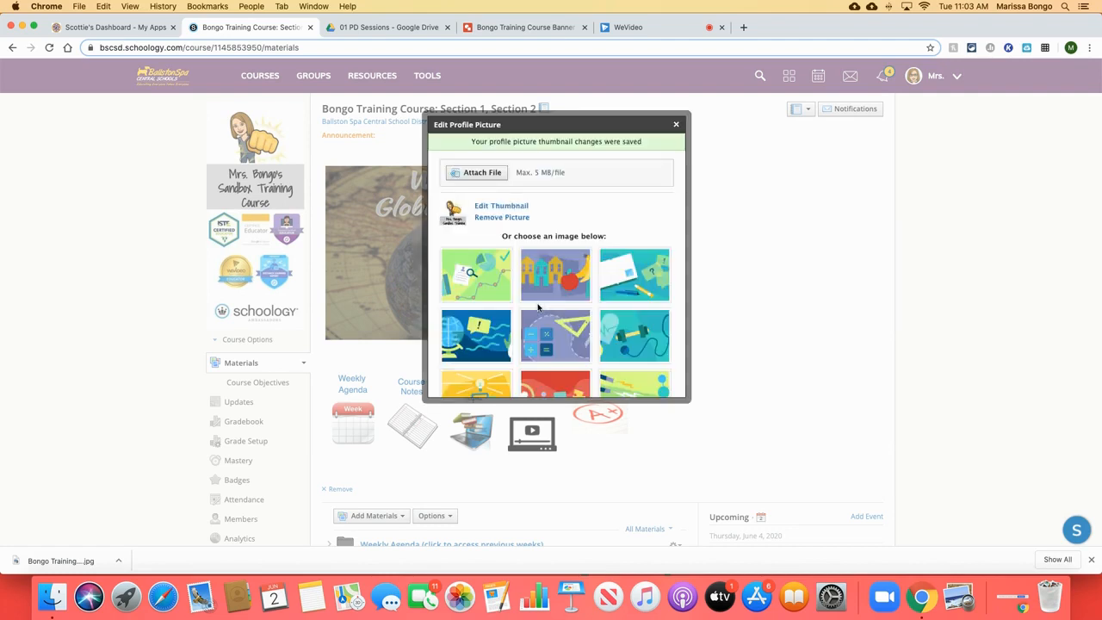
scroll(577, 201, down, 10)
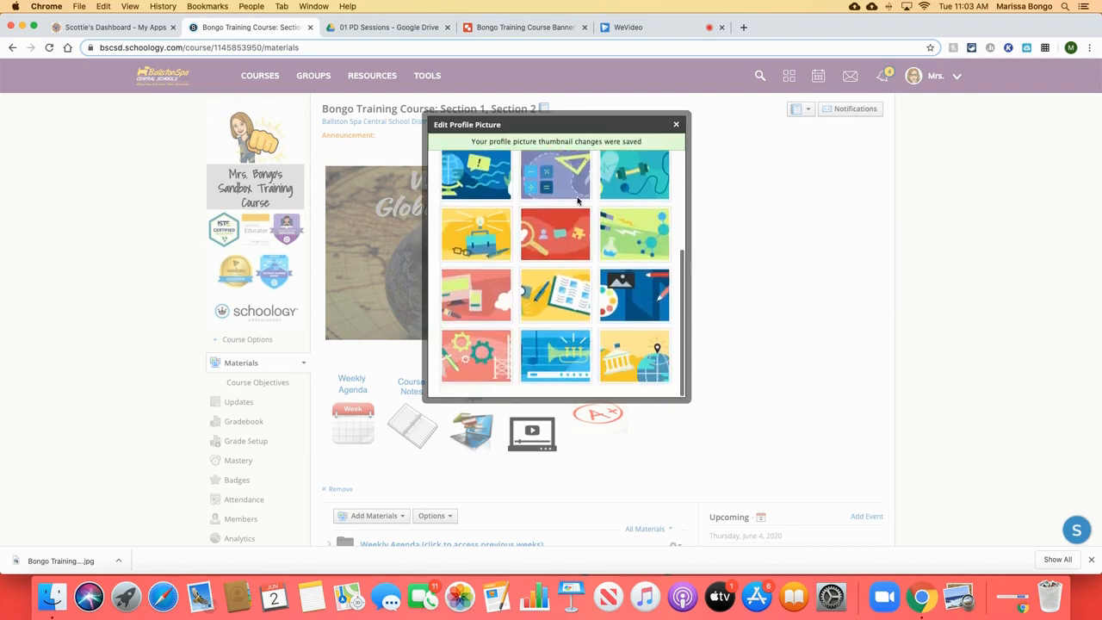
Examine the course materials page, including the weekly agenda and the images shown beneath the topic and video lesson folders
scroll(578, 201, up, 8)
scroll(568, 194, up, 6)
scroll(641, 154, down, 1)
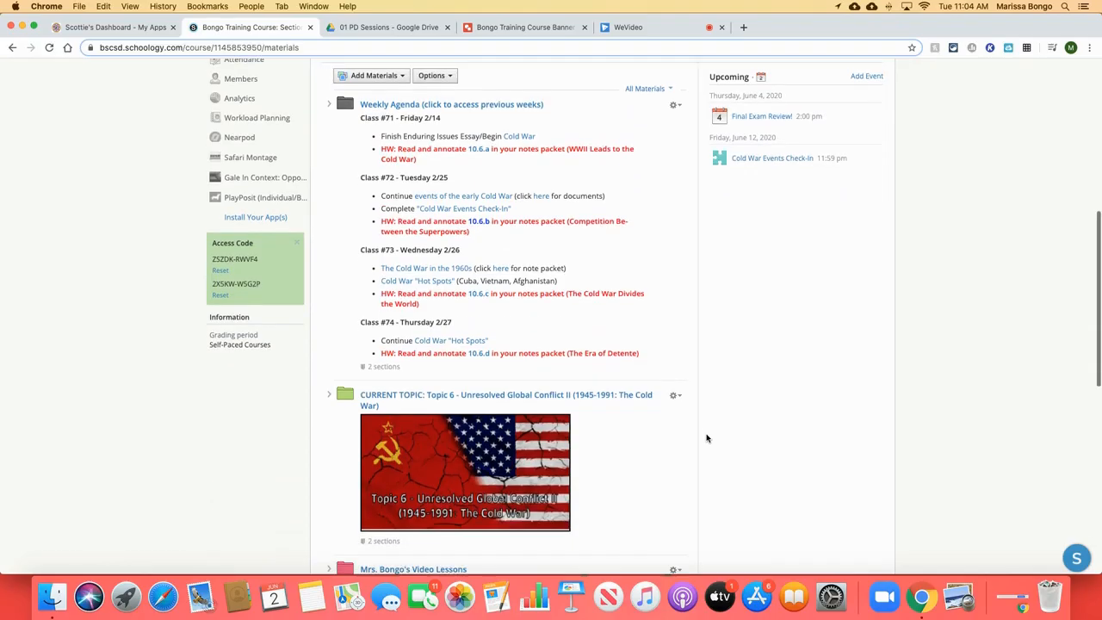
scroll(706, 438, down, 1)
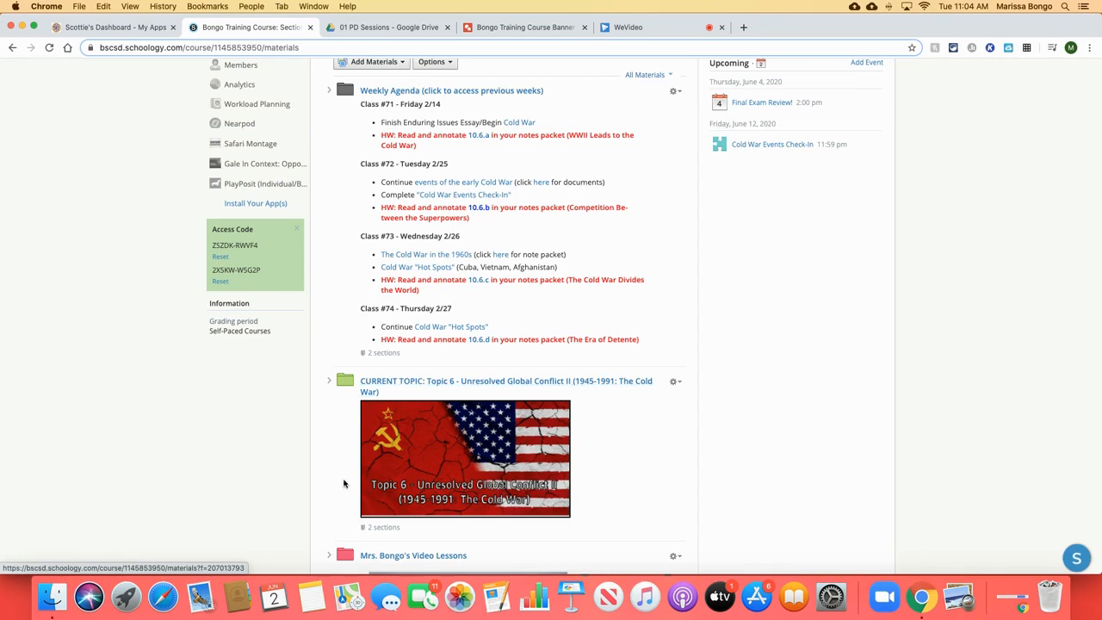
scroll(276, 465, down, 3)
scroll(276, 465, down, 2)
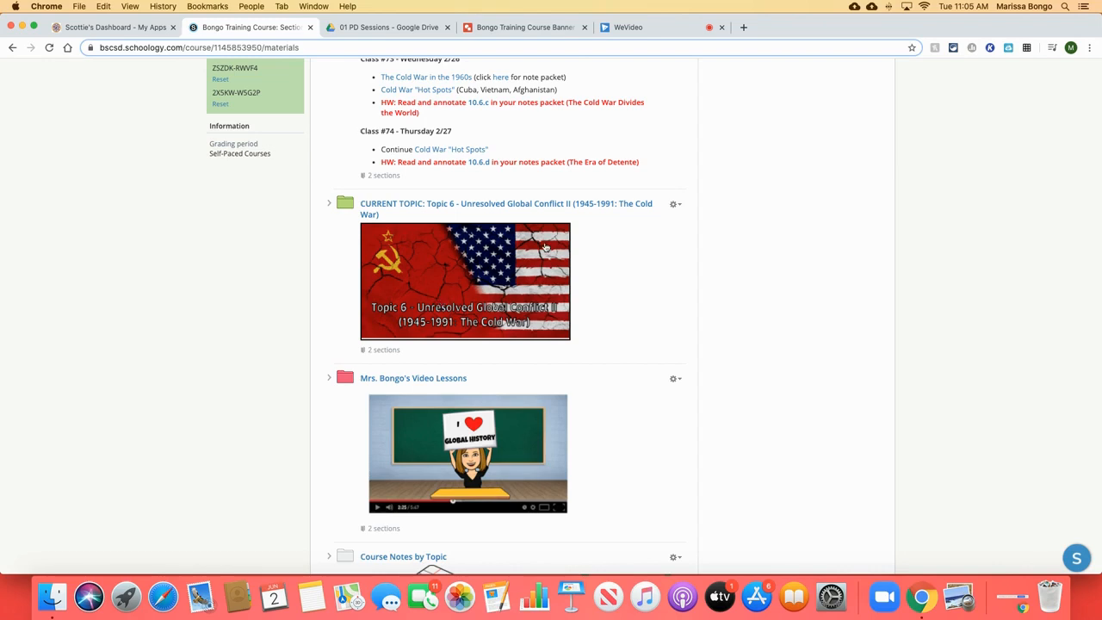
scroll(545, 247, down, 3)
scroll(545, 247, up, 7)
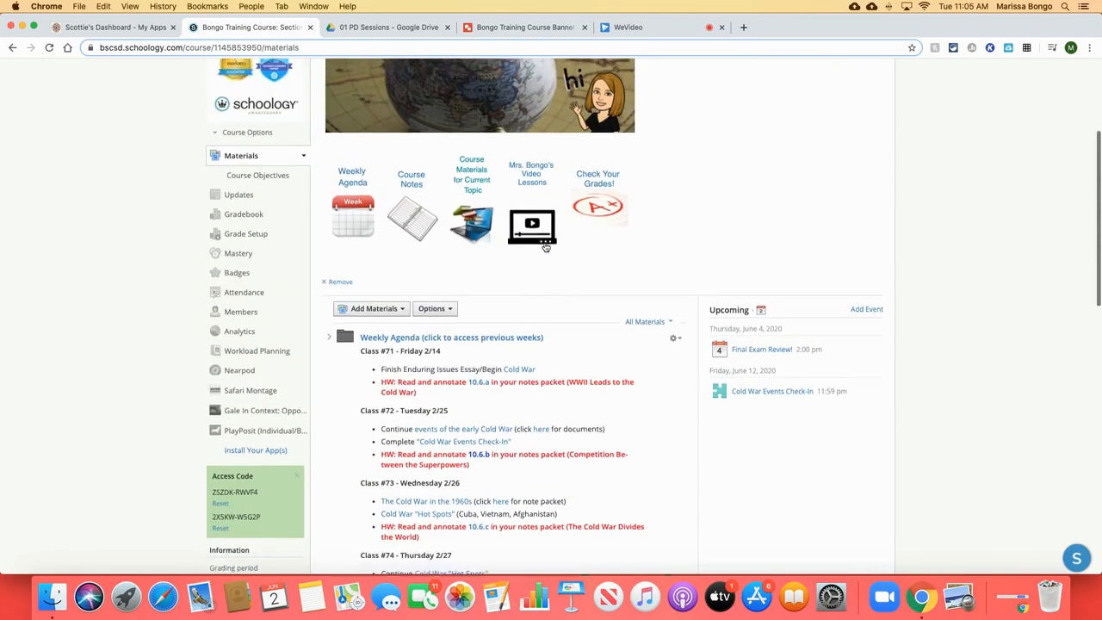
scroll(545, 247, down, 10)
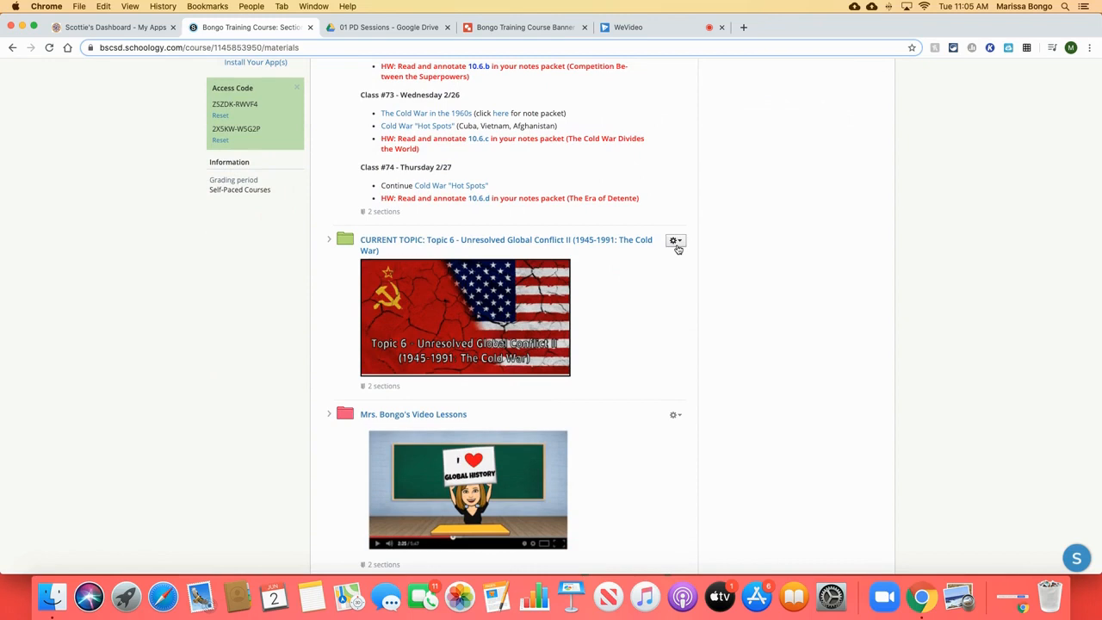
scroll(413, 275, up, 12)
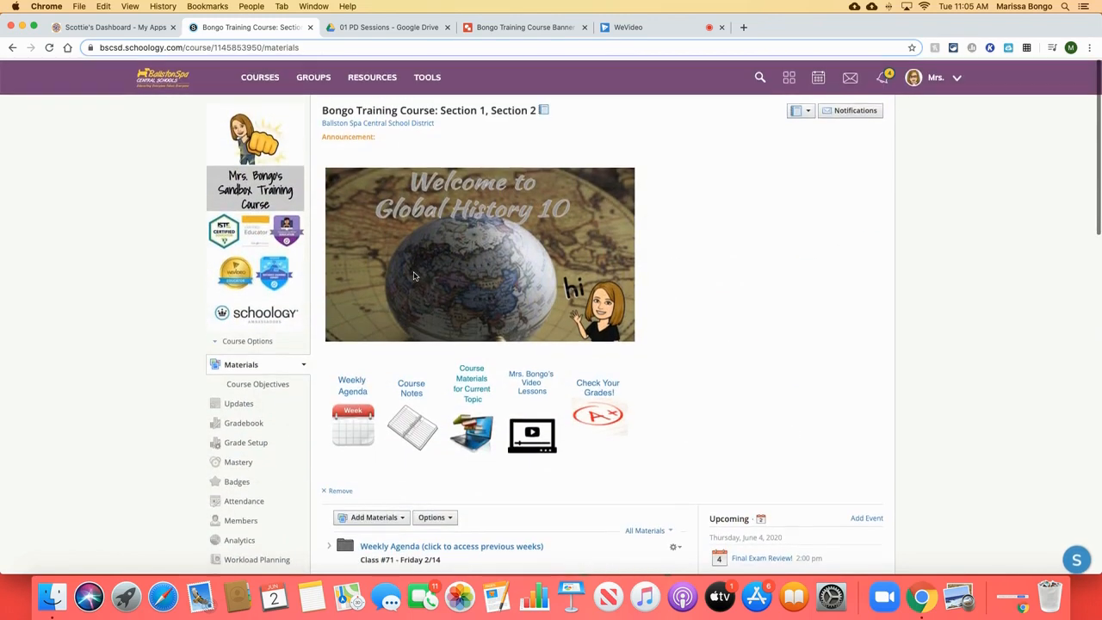
Start a new course materials folder titled "Sample Folder with Image" and set its folder color to purple
click(393, 516)
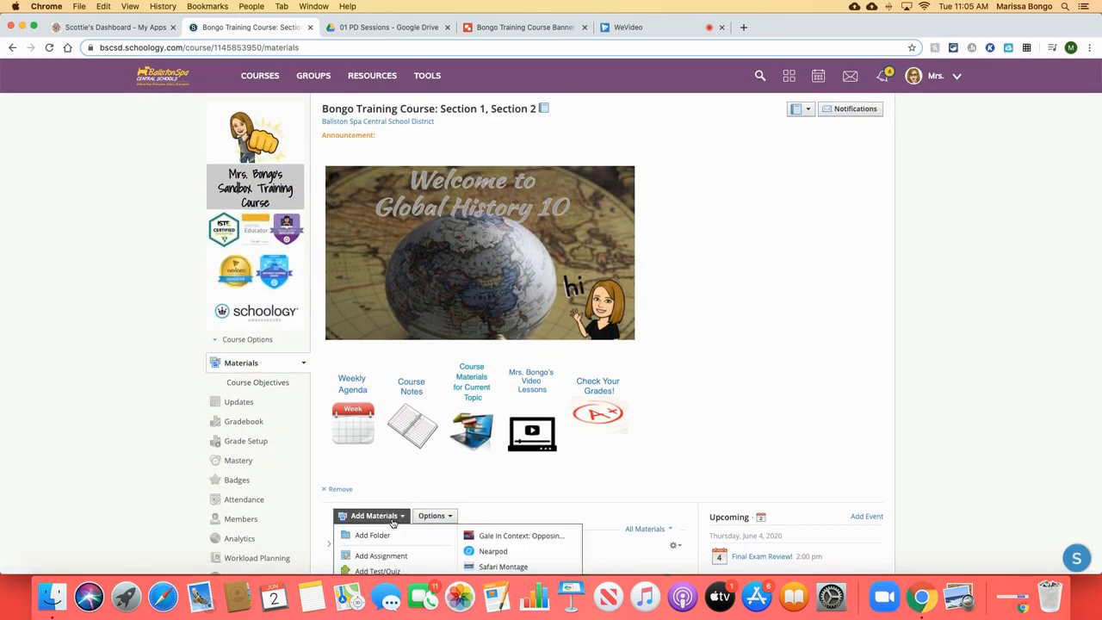
scroll(393, 522, down, 3)
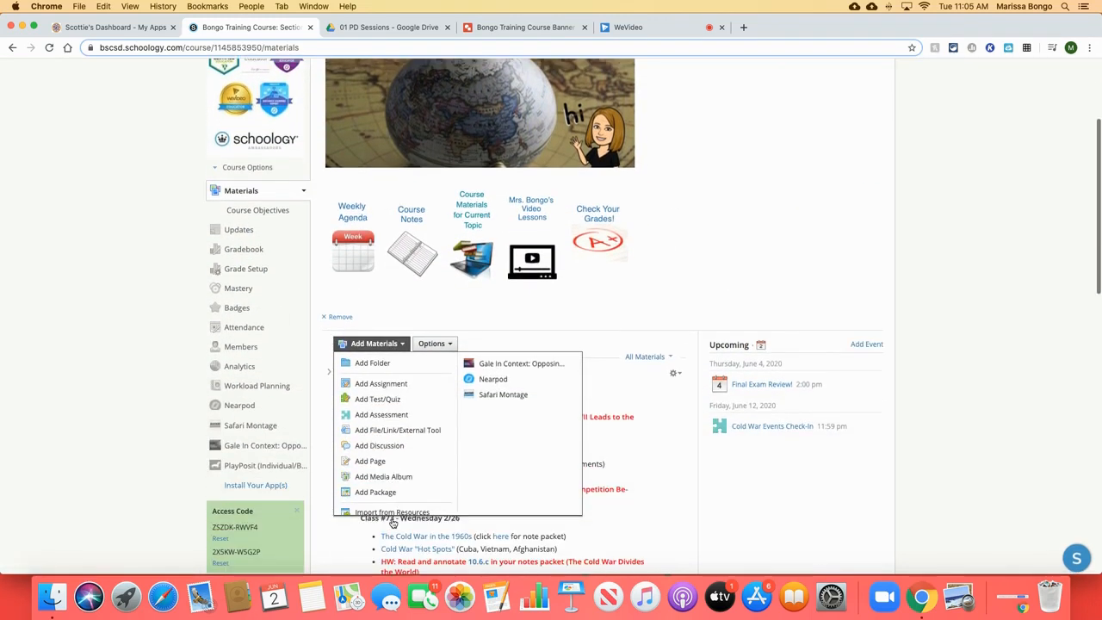
click(370, 363)
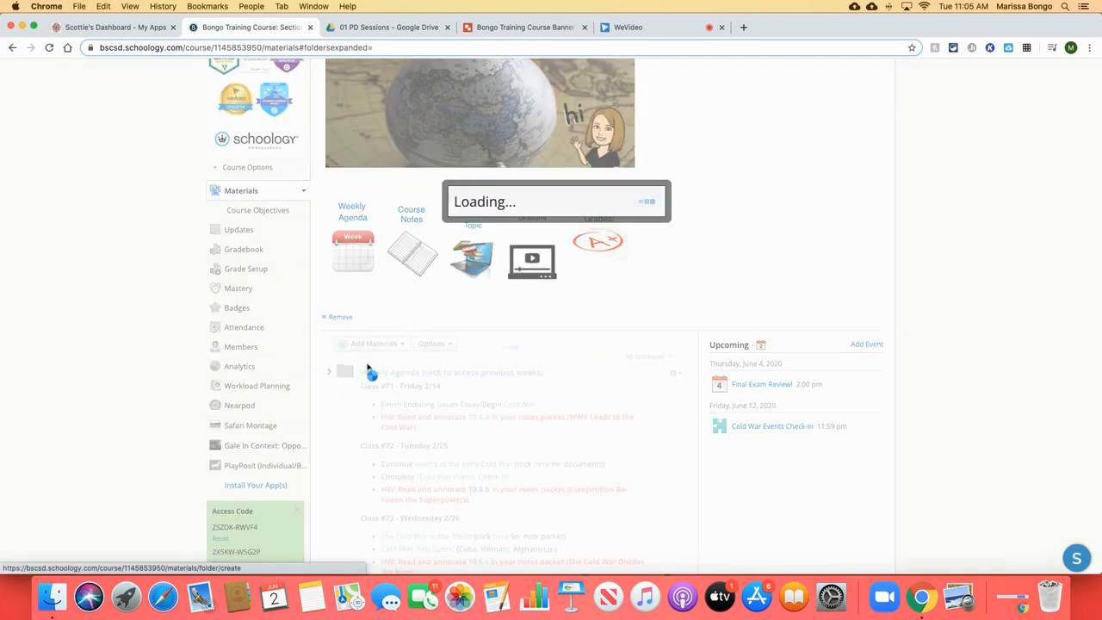
click(446, 149)
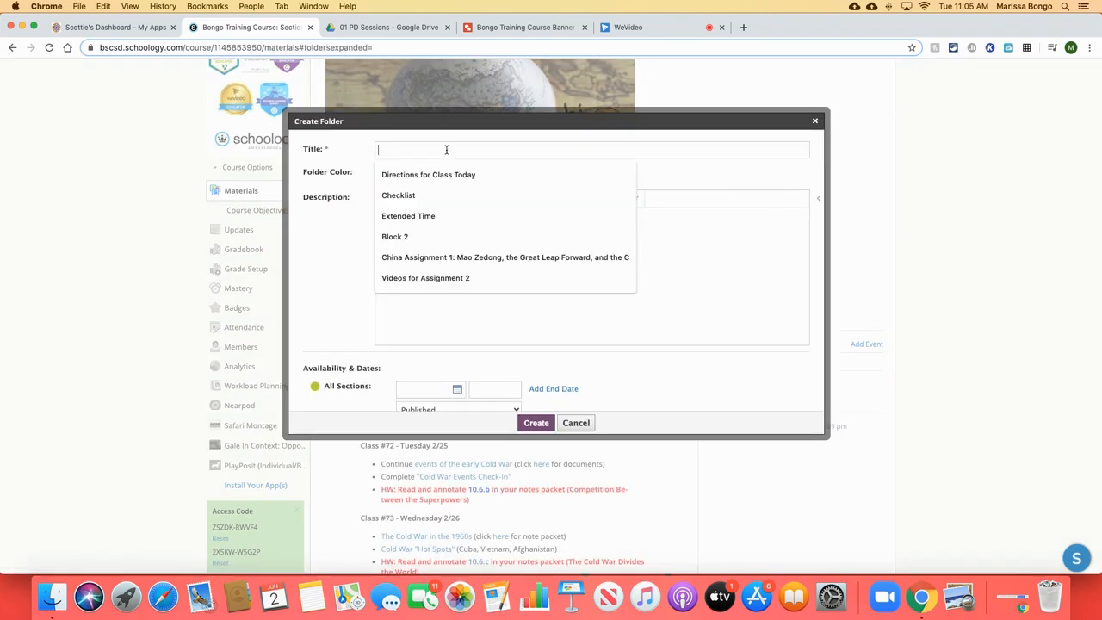
text(Sample Folder with Image)
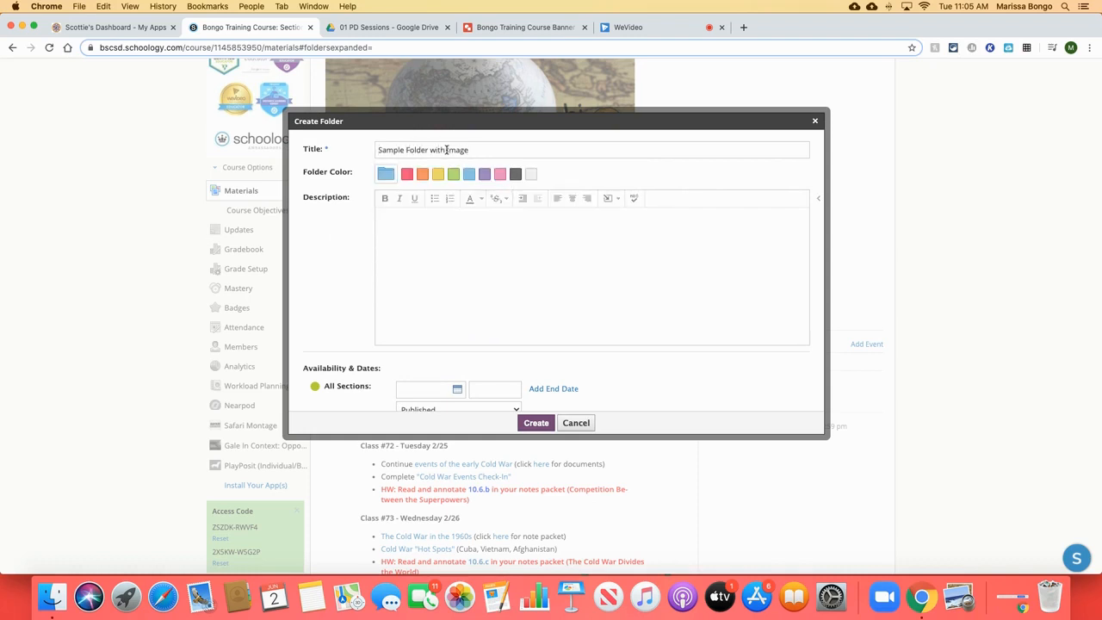
click(484, 174)
Upload "Global 10 Header (1).jpg" from Downloads as an image in the new folder's description
click(608, 199)
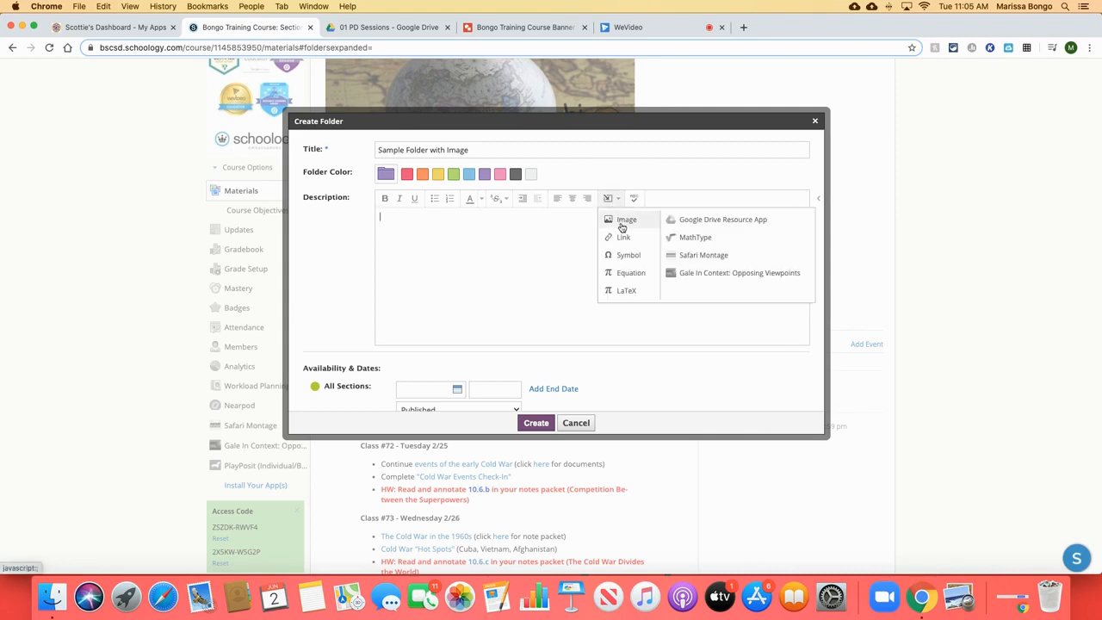
click(624, 220)
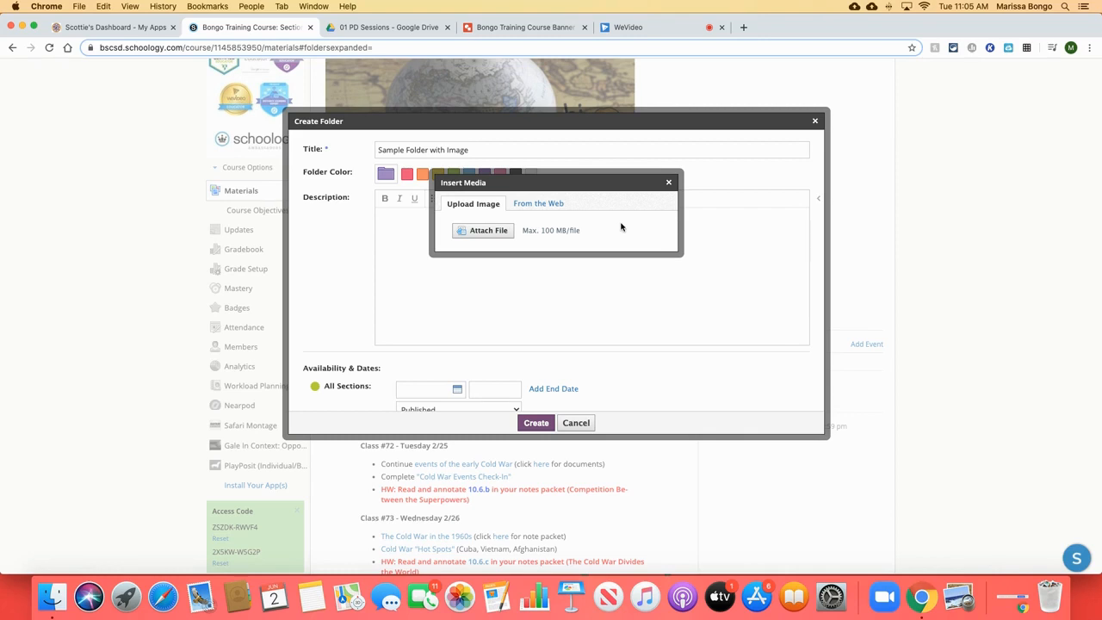
click(473, 232)
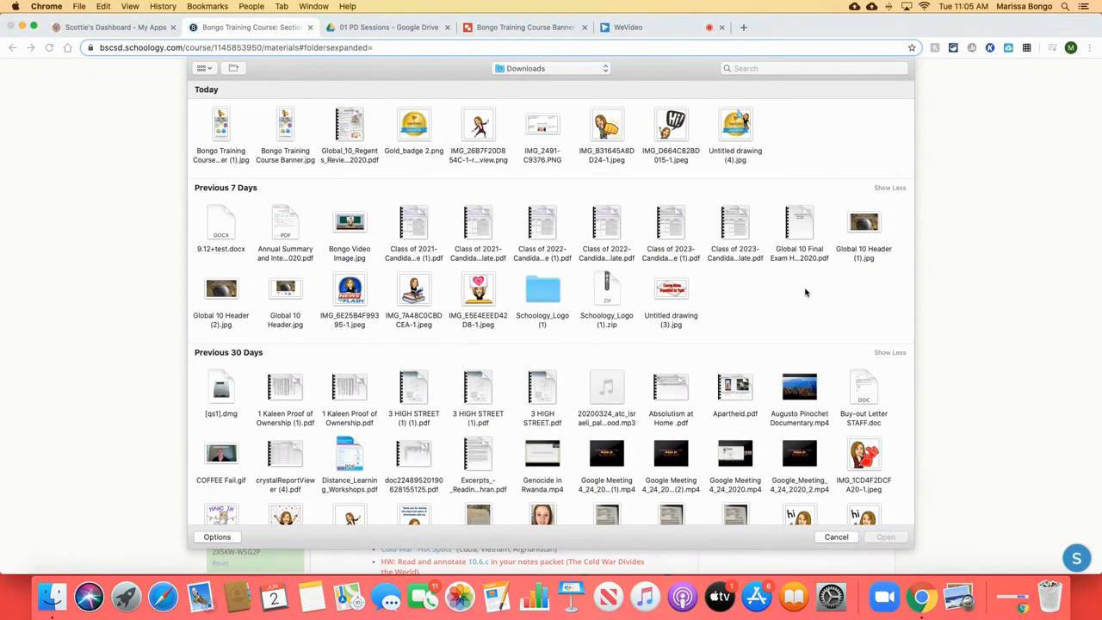
click(865, 223)
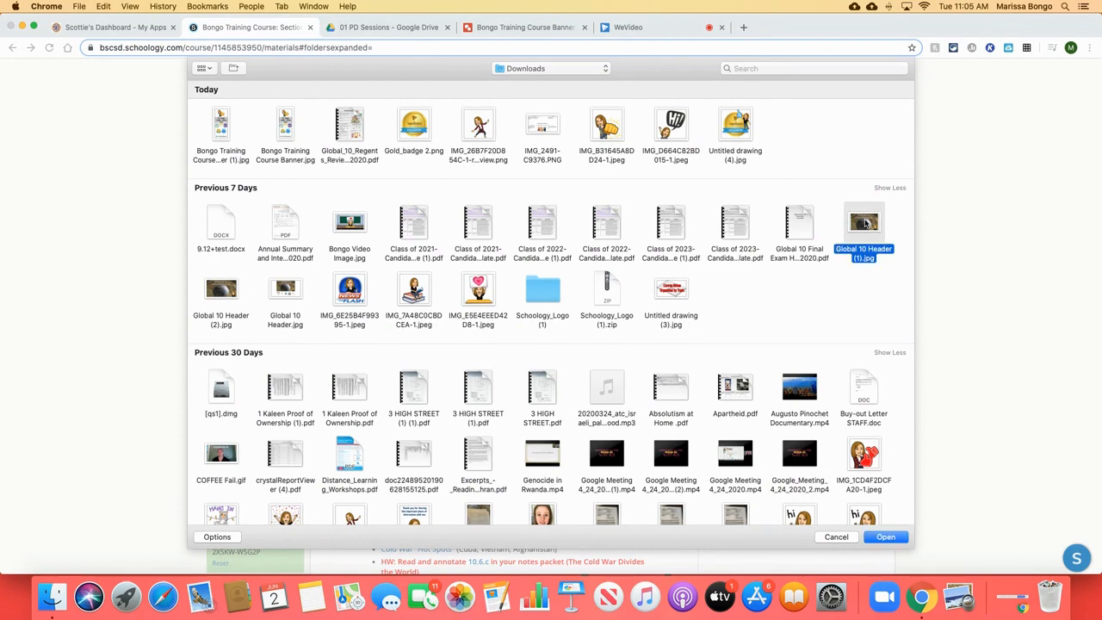
click(884, 537)
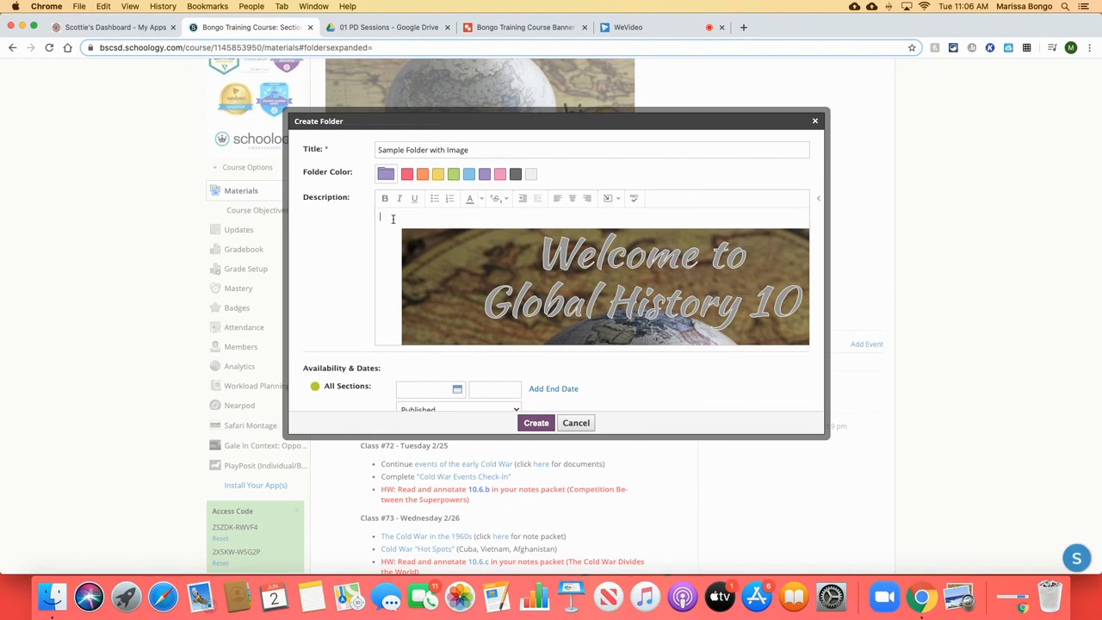
Shrink the header image in the folder description so its full width fits, tidy the blank line above it, and create the folder
click(426, 242)
drag(379, 229, 434, 270)
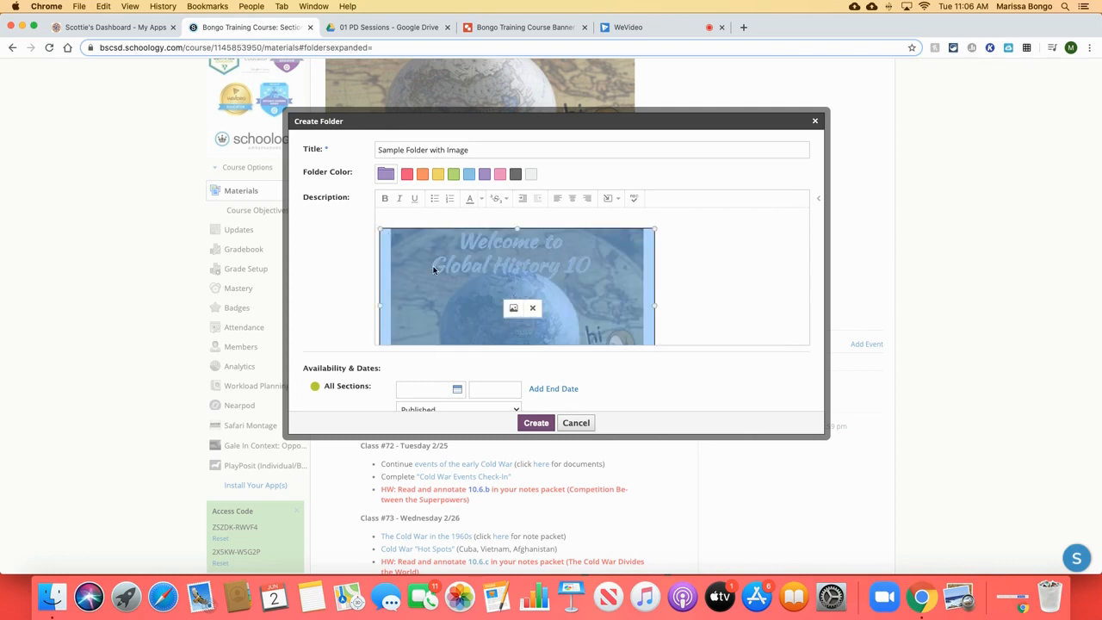
click(382, 216)
key(Down)
key(BackSpace)
scroll(673, 248, down, 2)
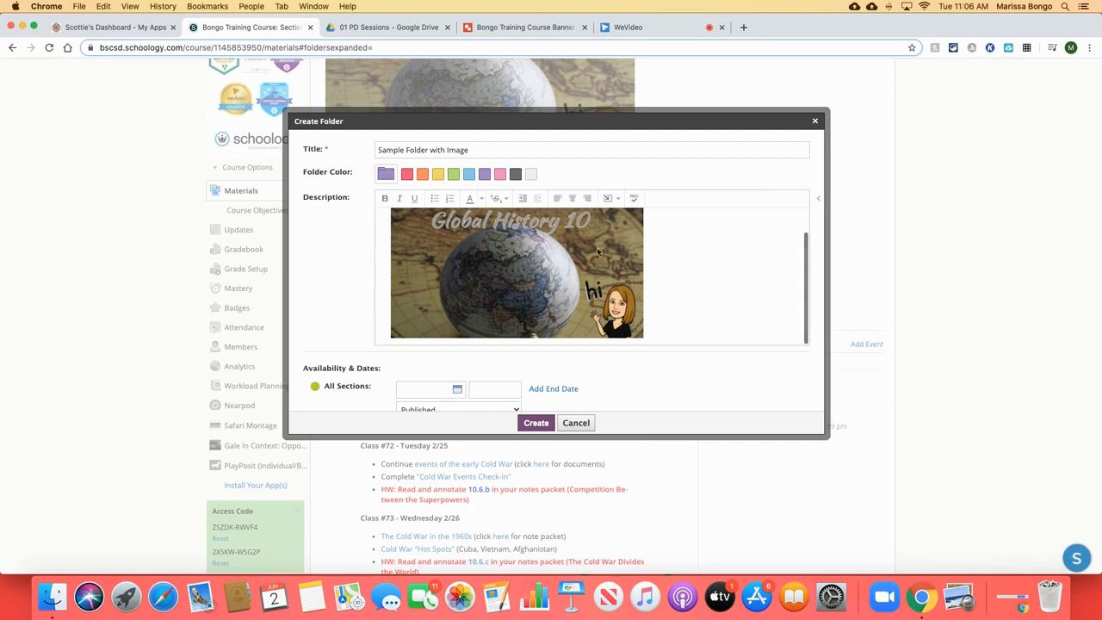
click(536, 423)
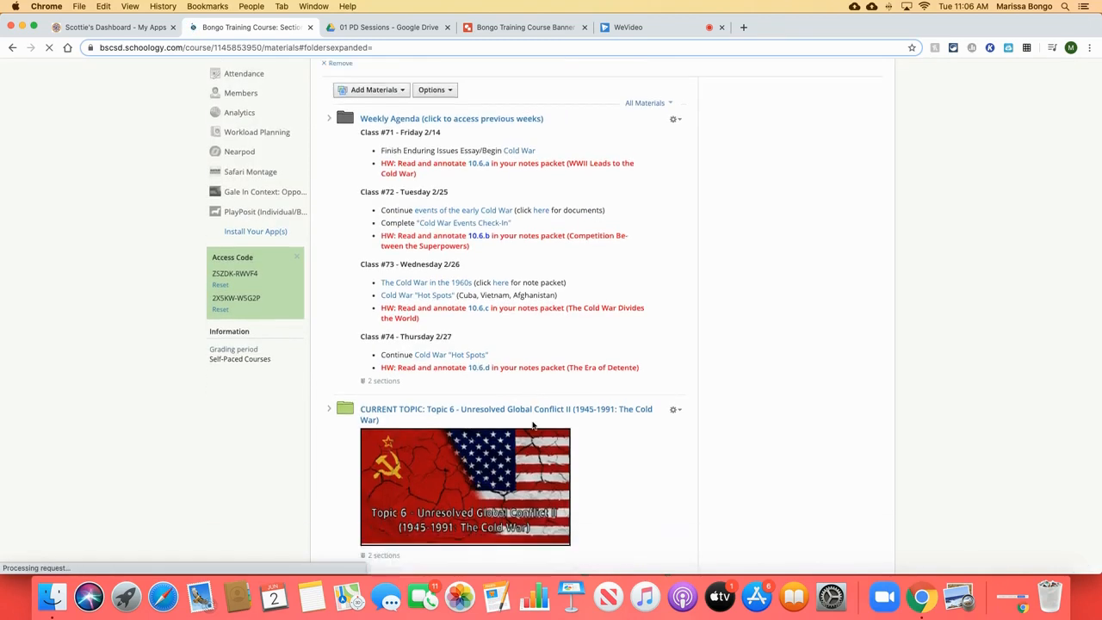
Check the new "Sample Folder with Image" in the course materials list and look inside it
scroll(532, 422, down, 10)
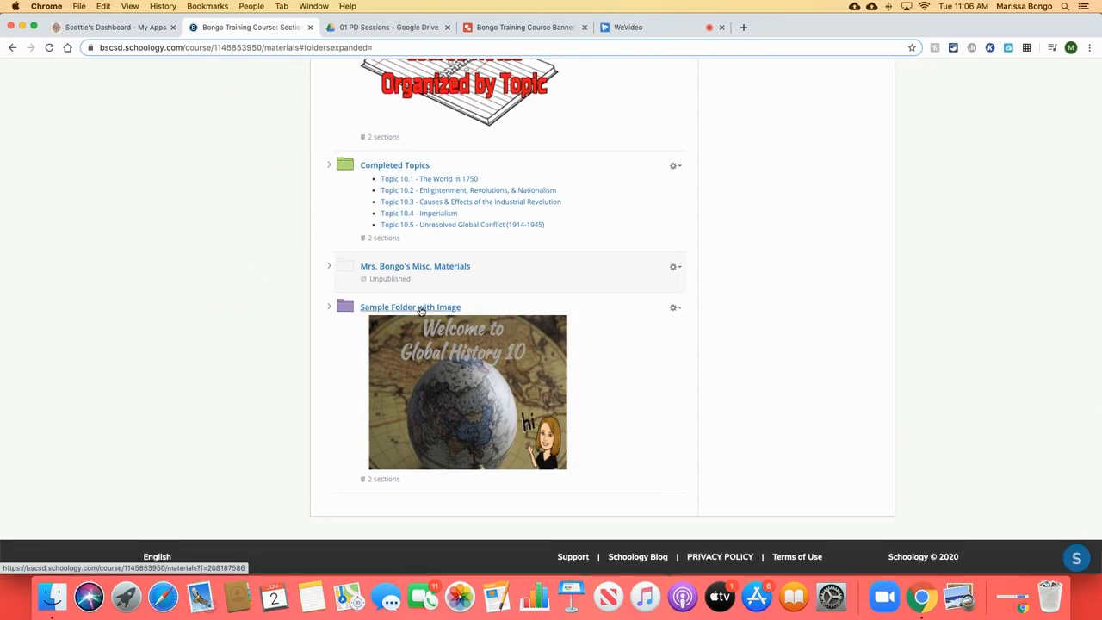
click(435, 365)
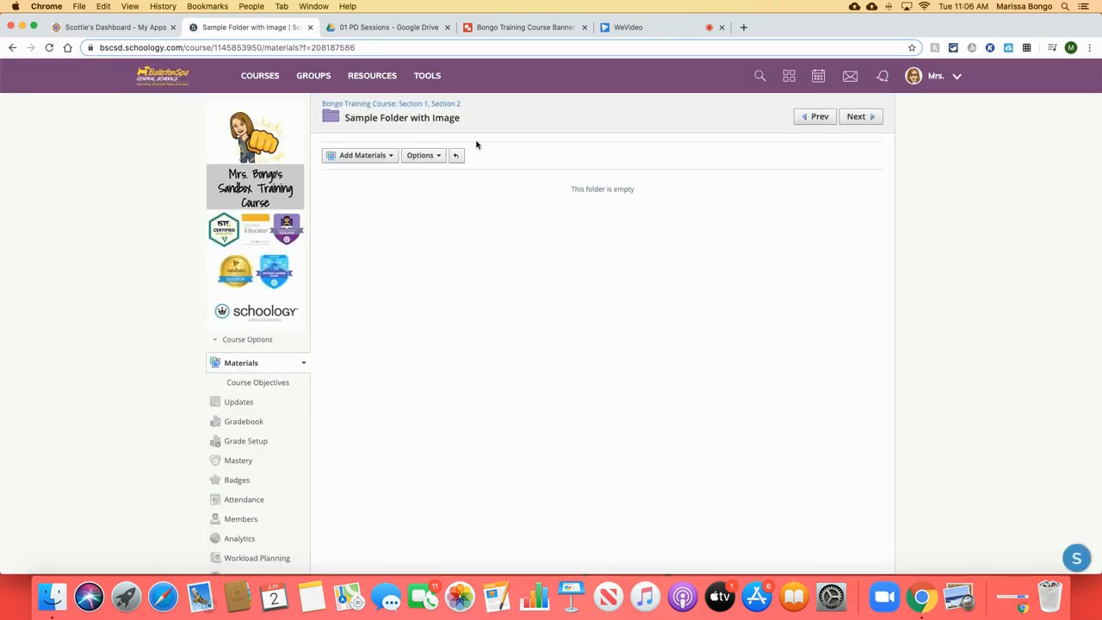
click(457, 155)
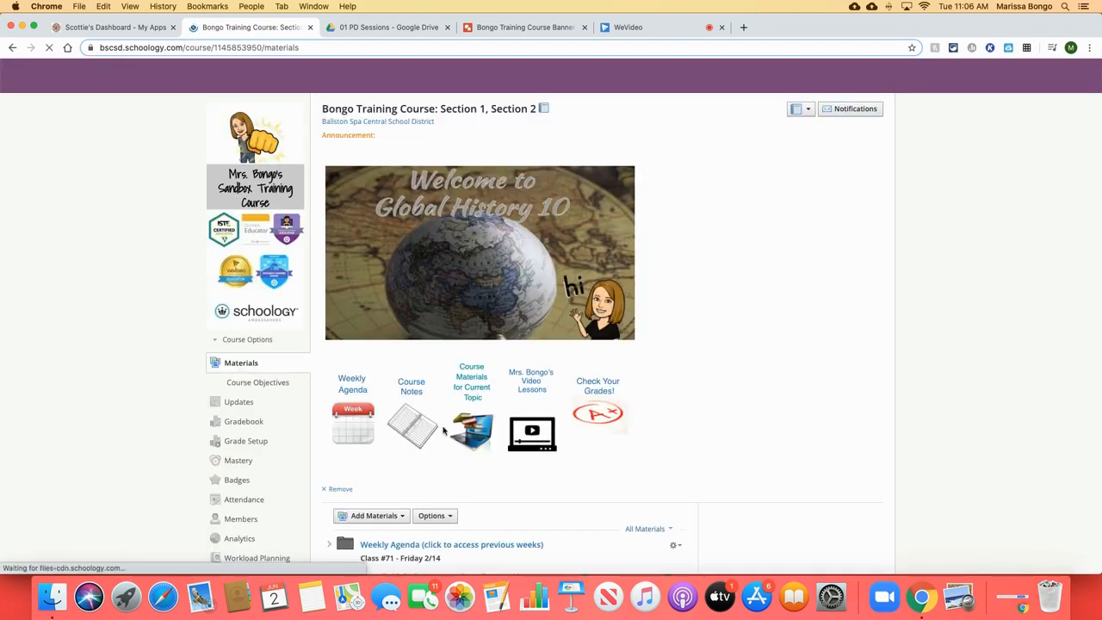
scroll(443, 431, down, 15)
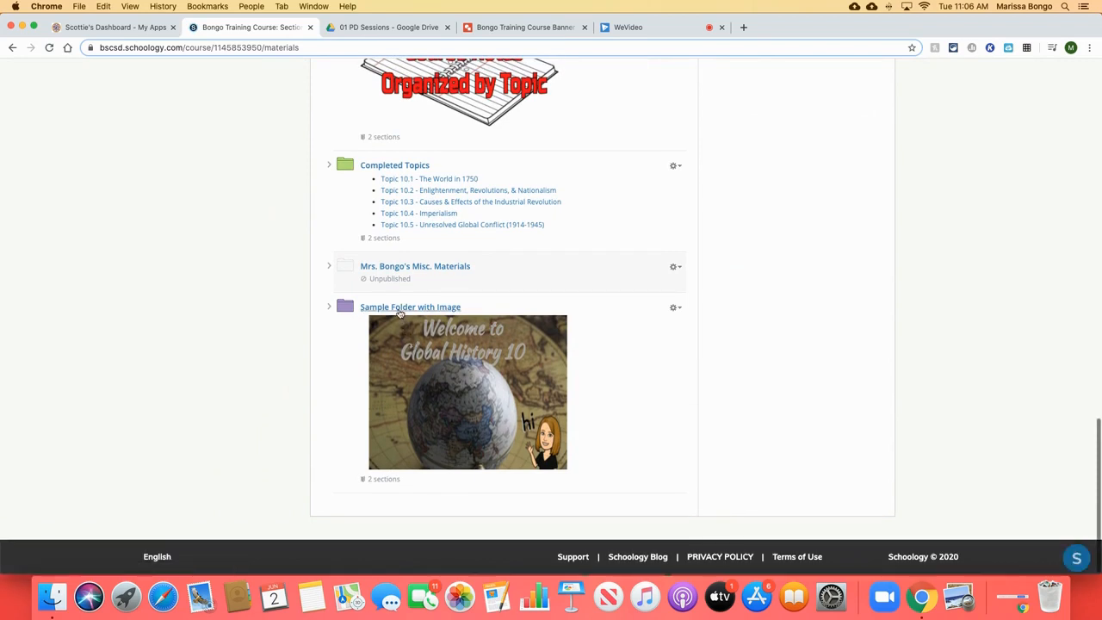
click(400, 310)
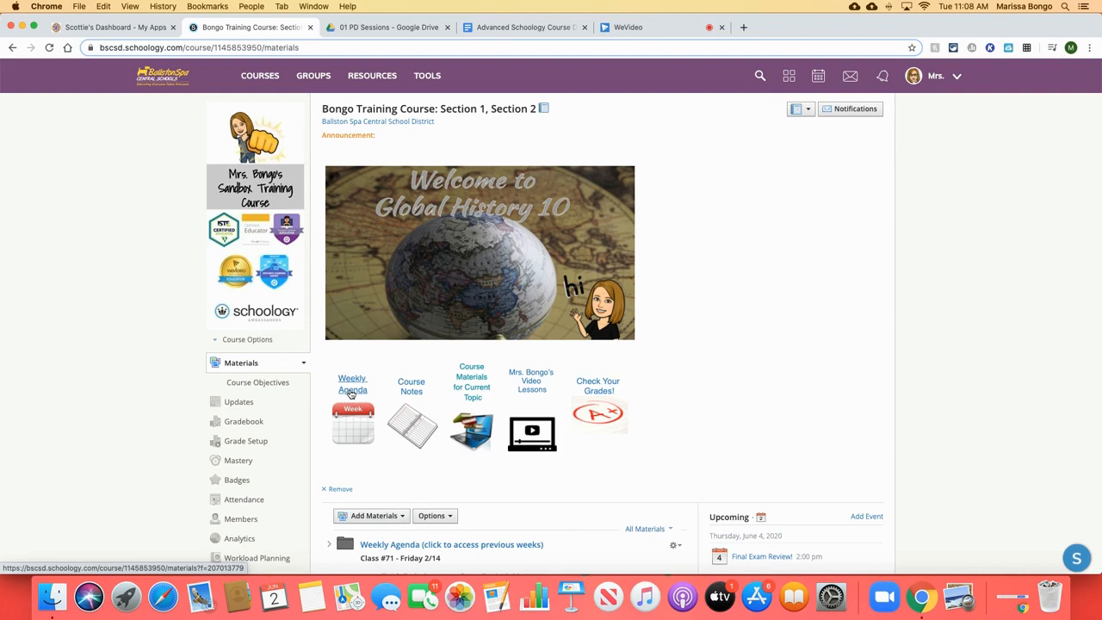
Inspect the Weekly Agenda folder's description in its edit settings and close them without saving
scroll(350, 393, down, 3)
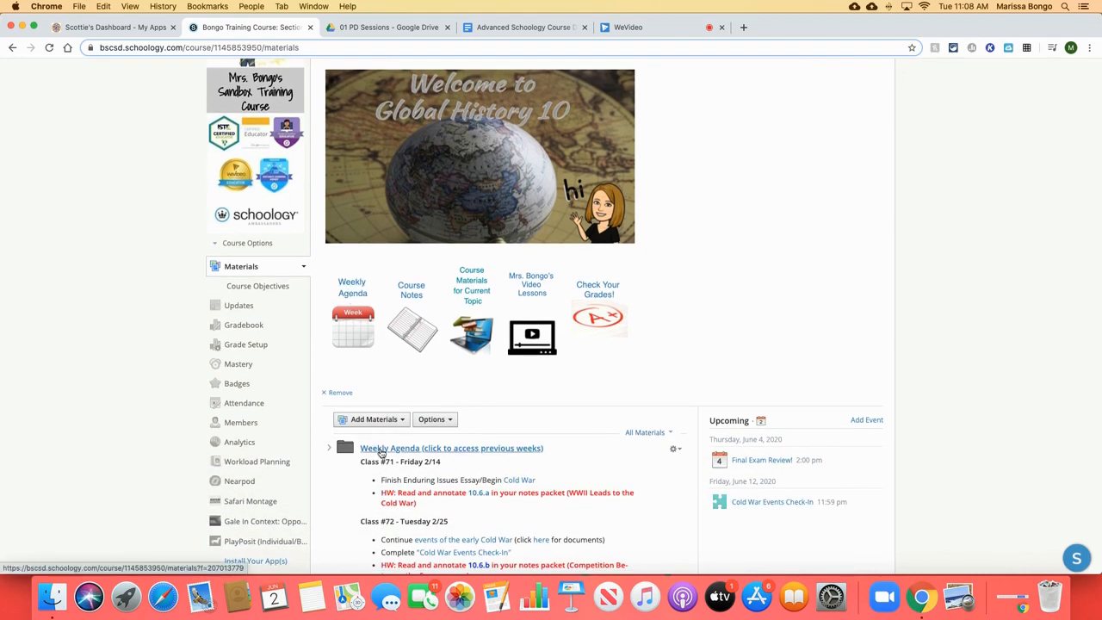
scroll(381, 454, down, 5)
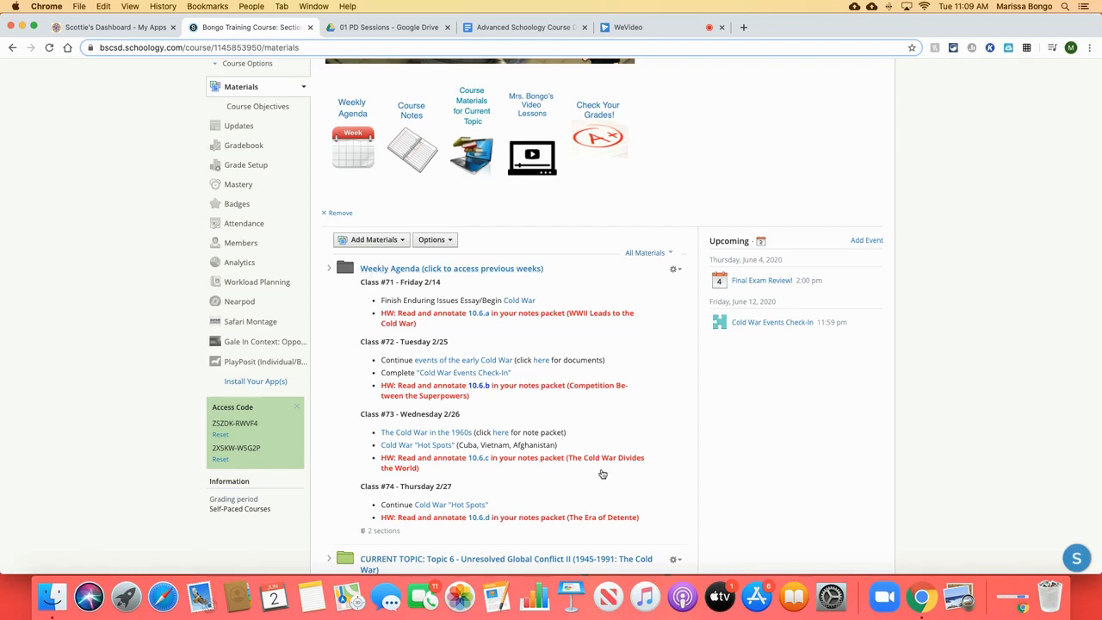
click(675, 272)
click(694, 289)
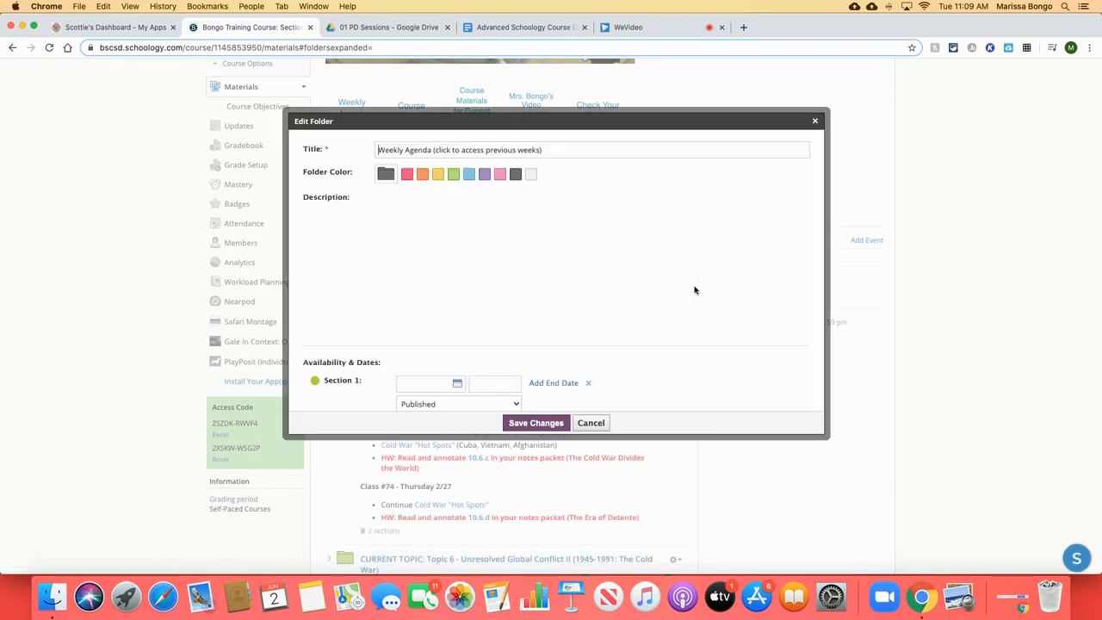
scroll(473, 274, down, 3)
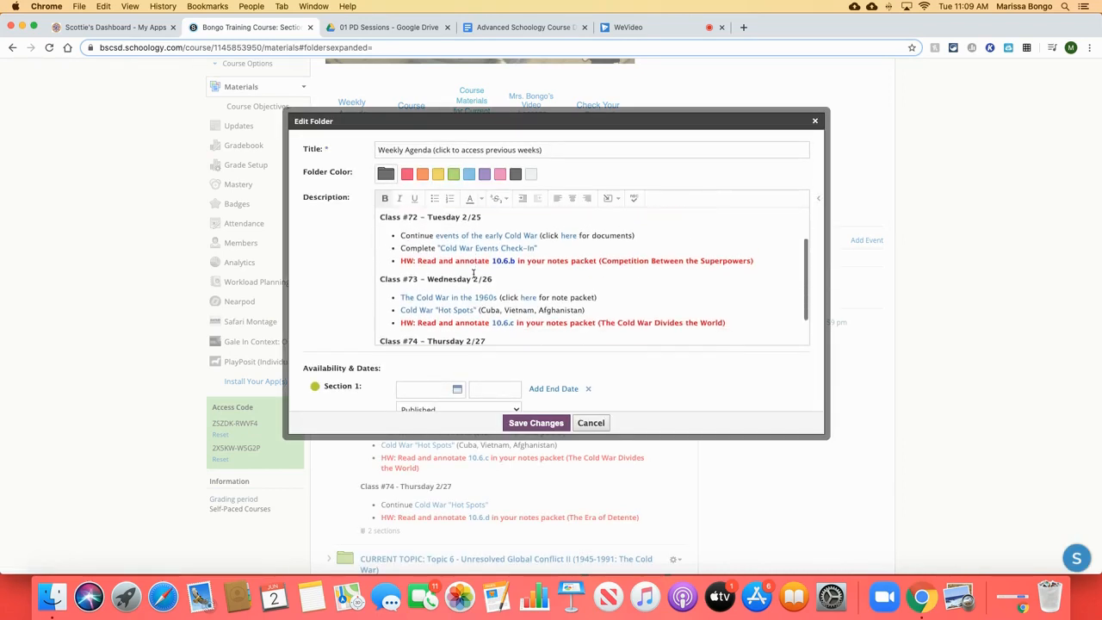
click(591, 422)
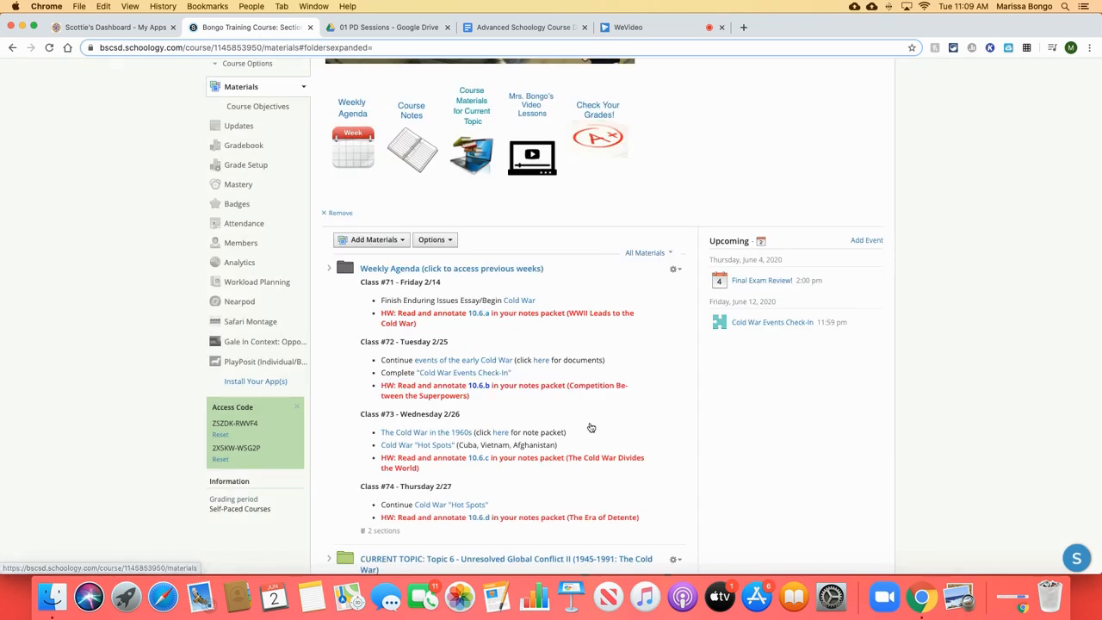
Open the Weekly Agenda folder and look over its current agenda and archived agendas pages
click(481, 269)
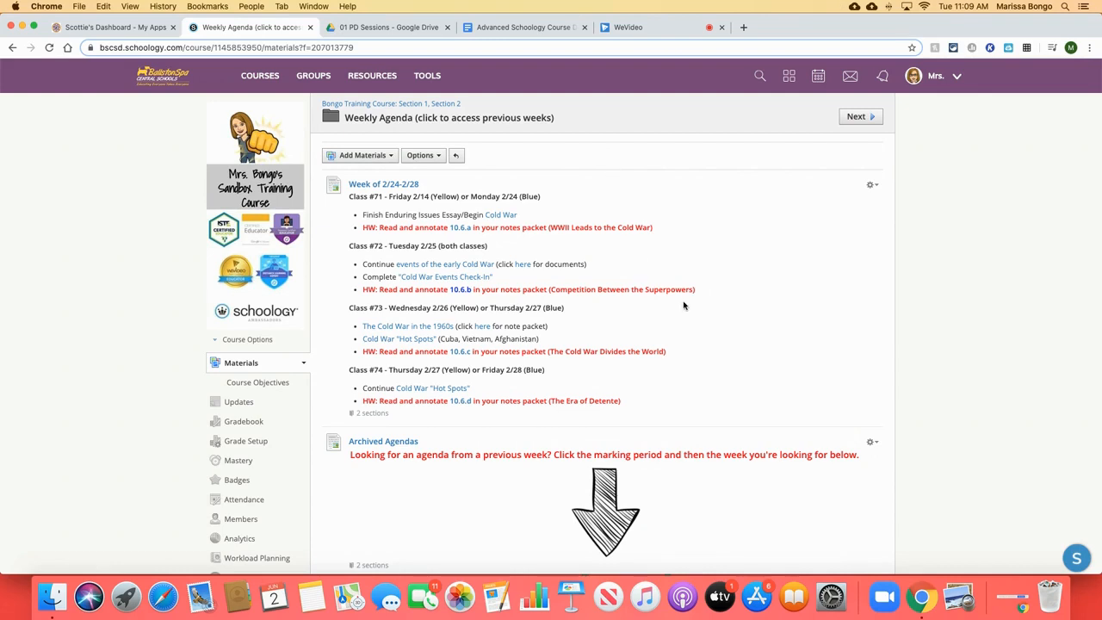
scroll(683, 305, down, 2)
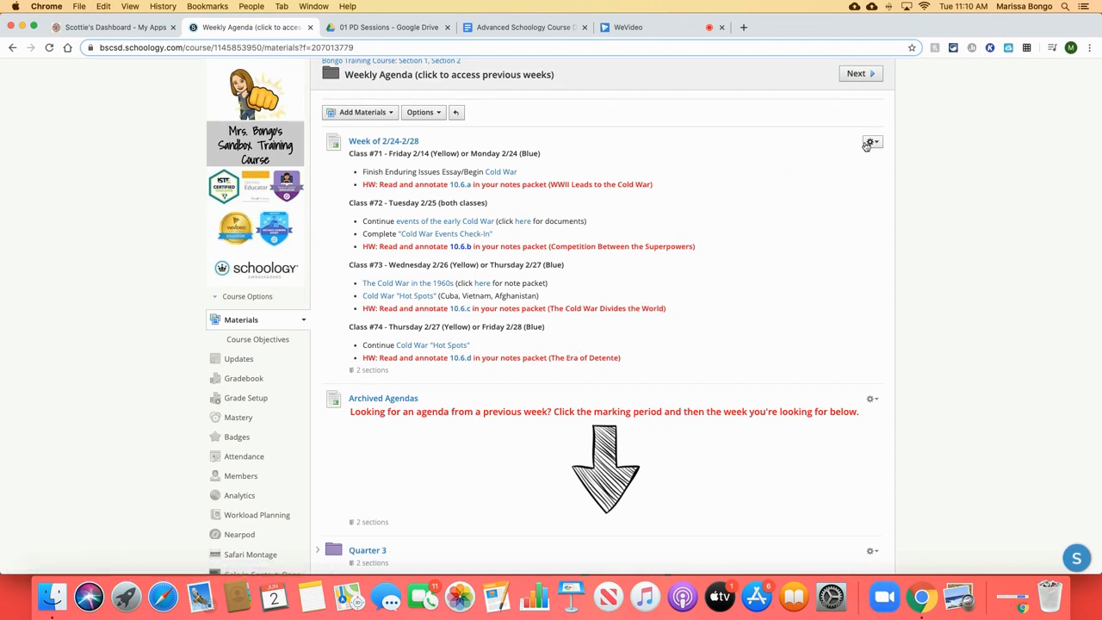
Draft a page titled "Sample Page" with the text "Today's Agenda" in the Weekly Agenda folder, then discard it
click(385, 114)
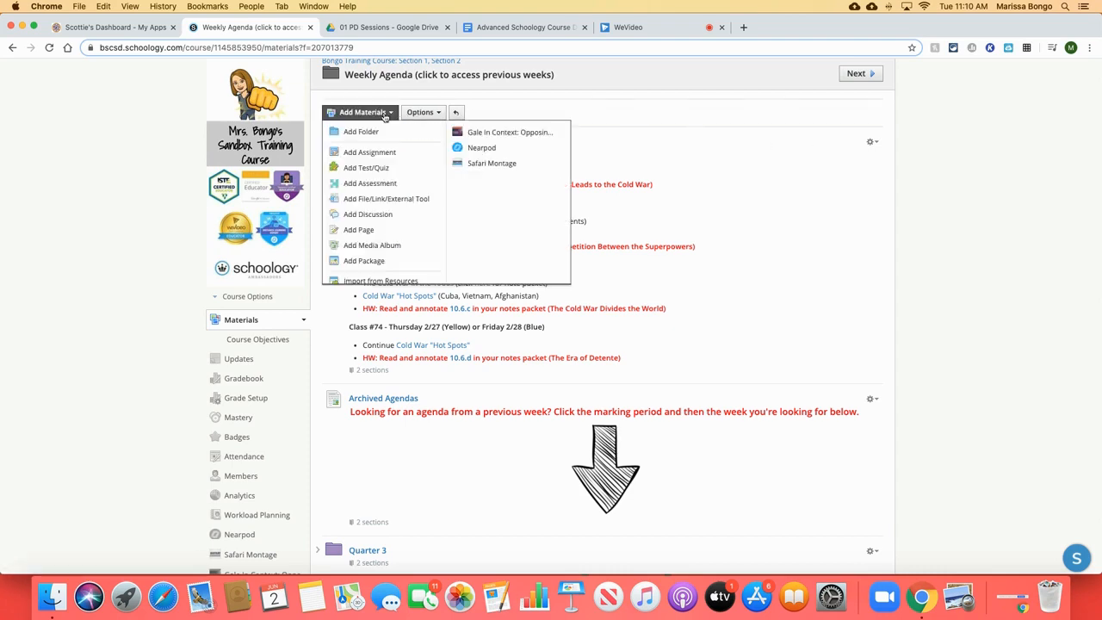
click(357, 229)
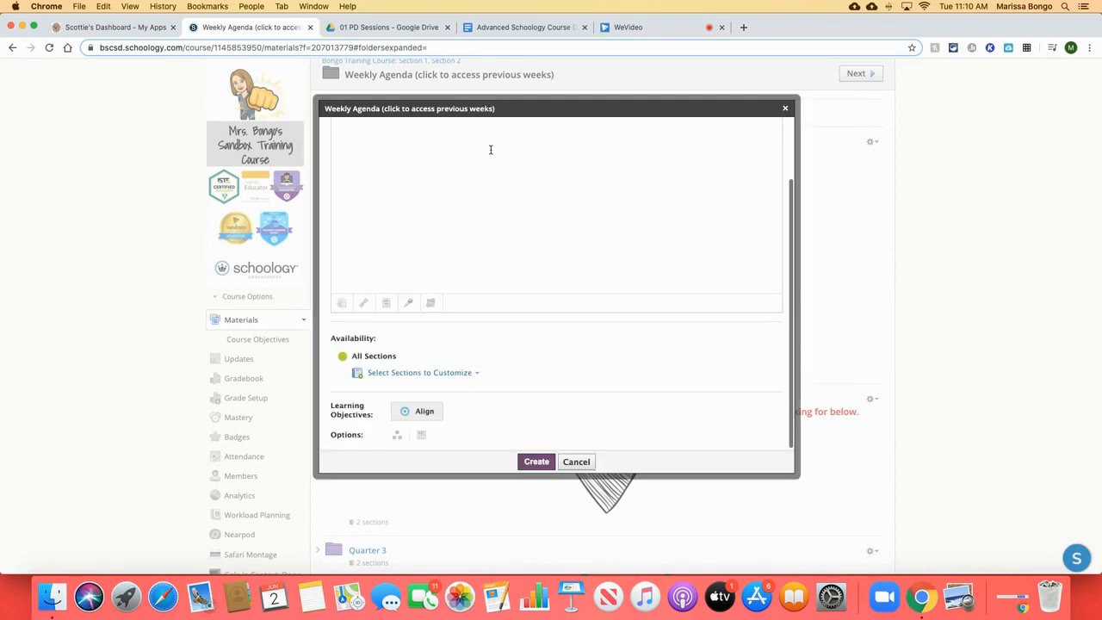
click(417, 135)
text(Sample Page)
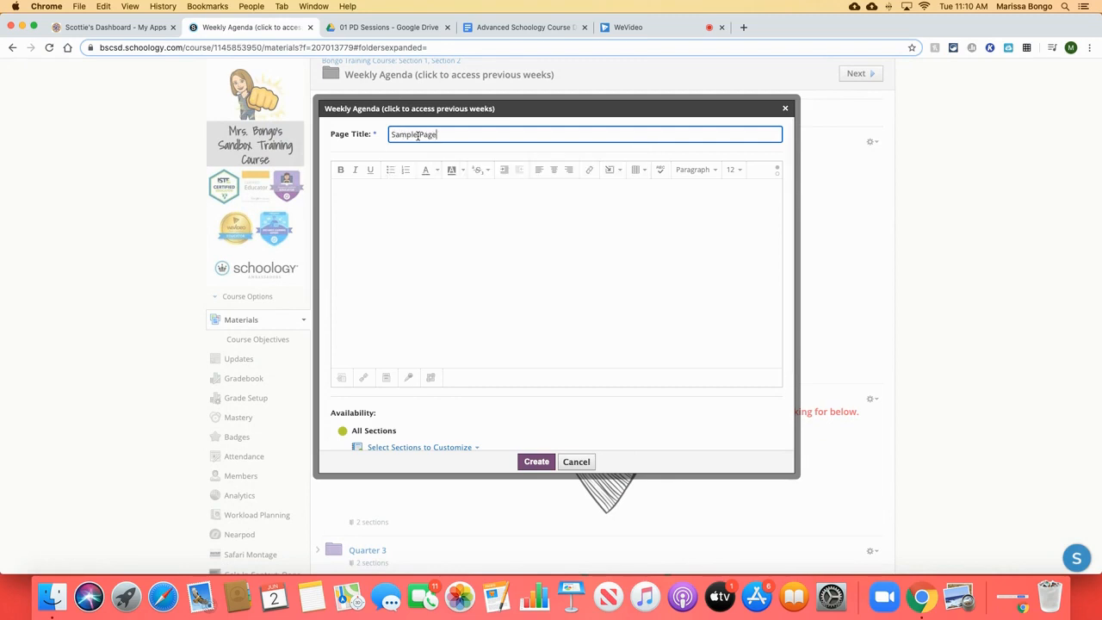
click(390, 204)
text(Today's Agenda)
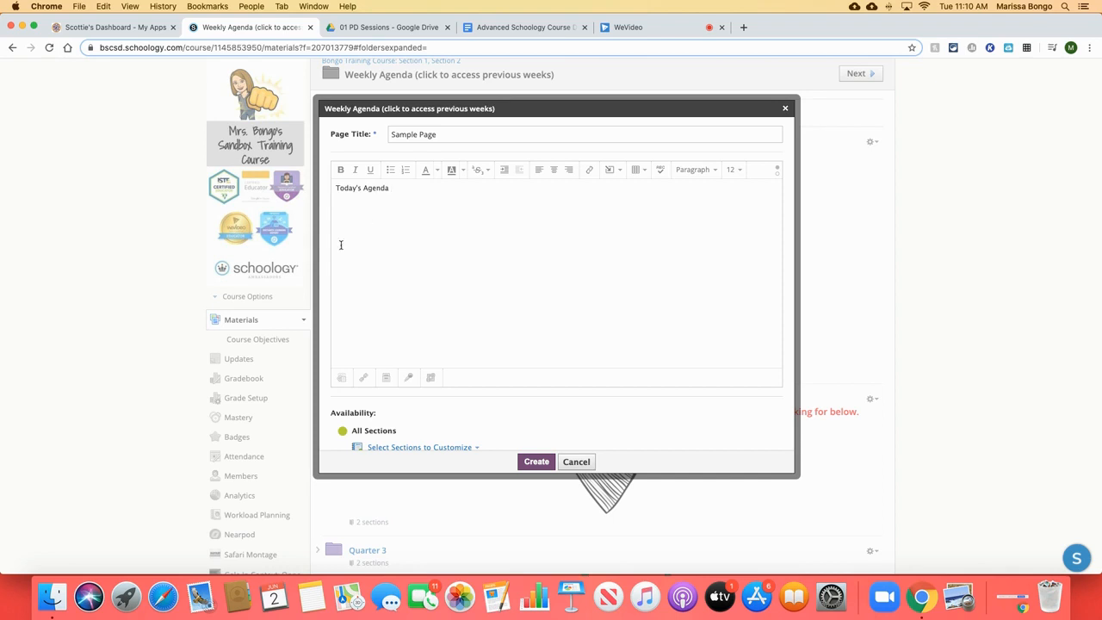
scroll(445, 411, down, 3)
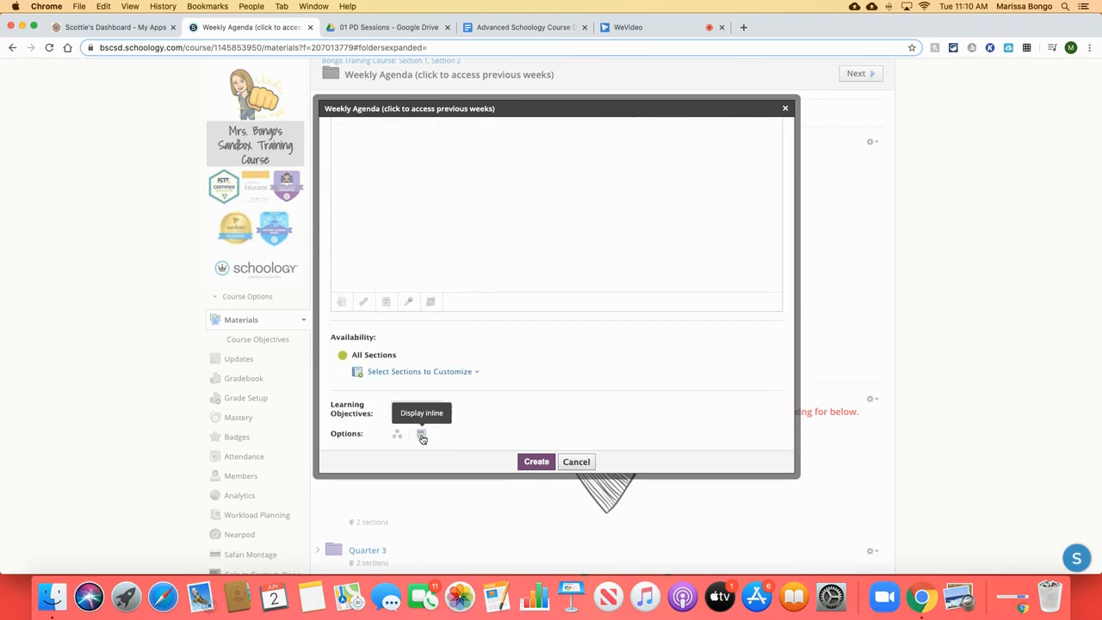
scroll(464, 264, up, 3)
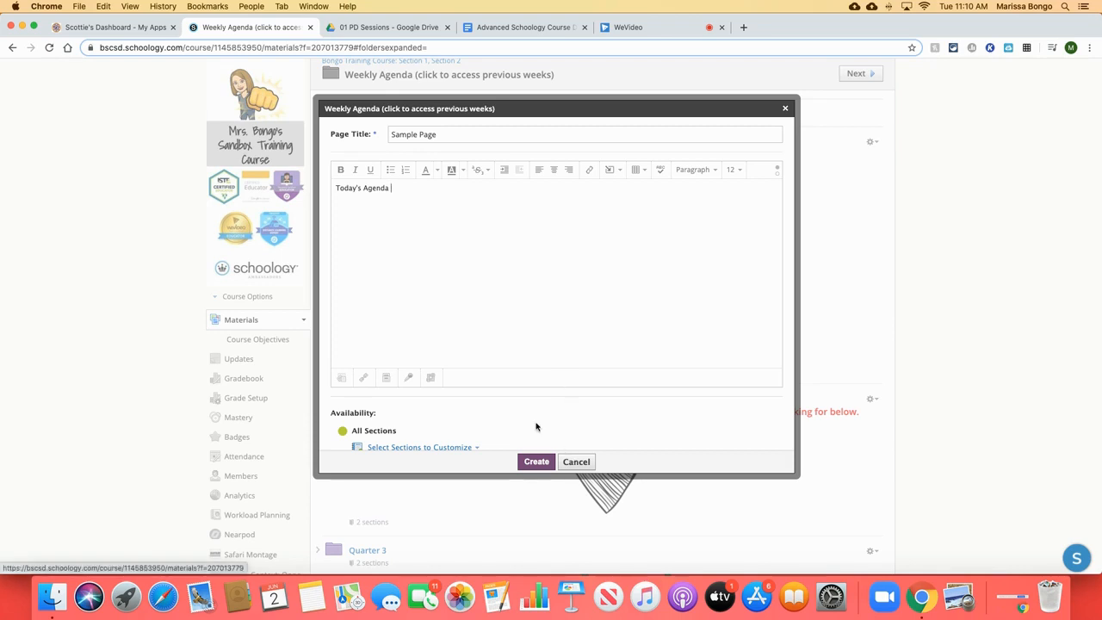
scroll(465, 422, down, 2)
click(576, 461)
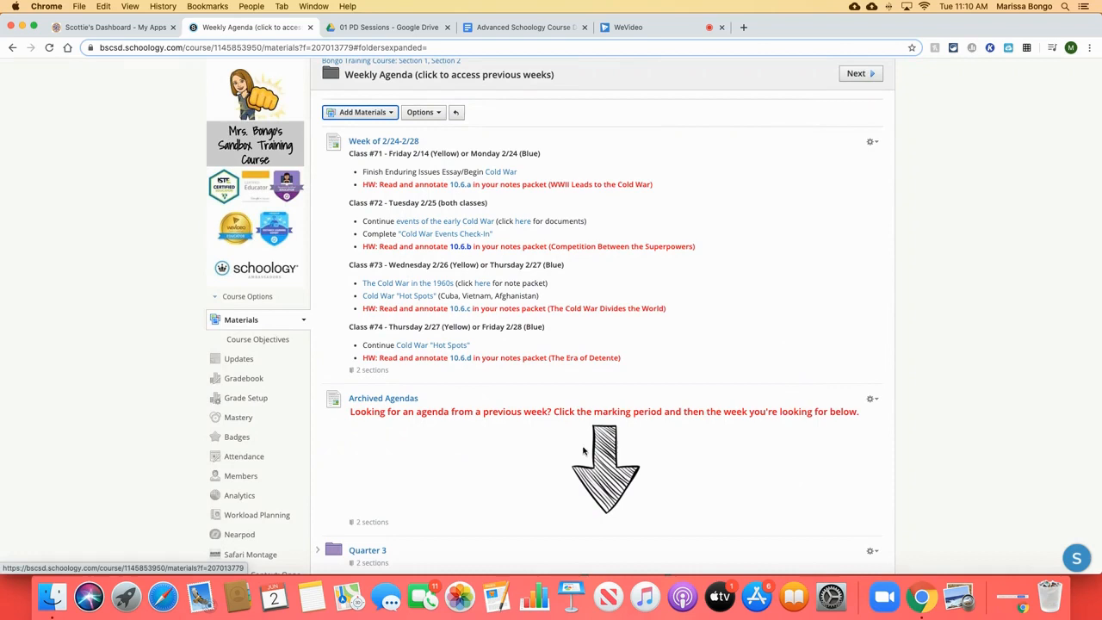
Review the "Week of 2/24-2/28" page's content and display options in its edit settings and save the page
click(872, 141)
click(818, 156)
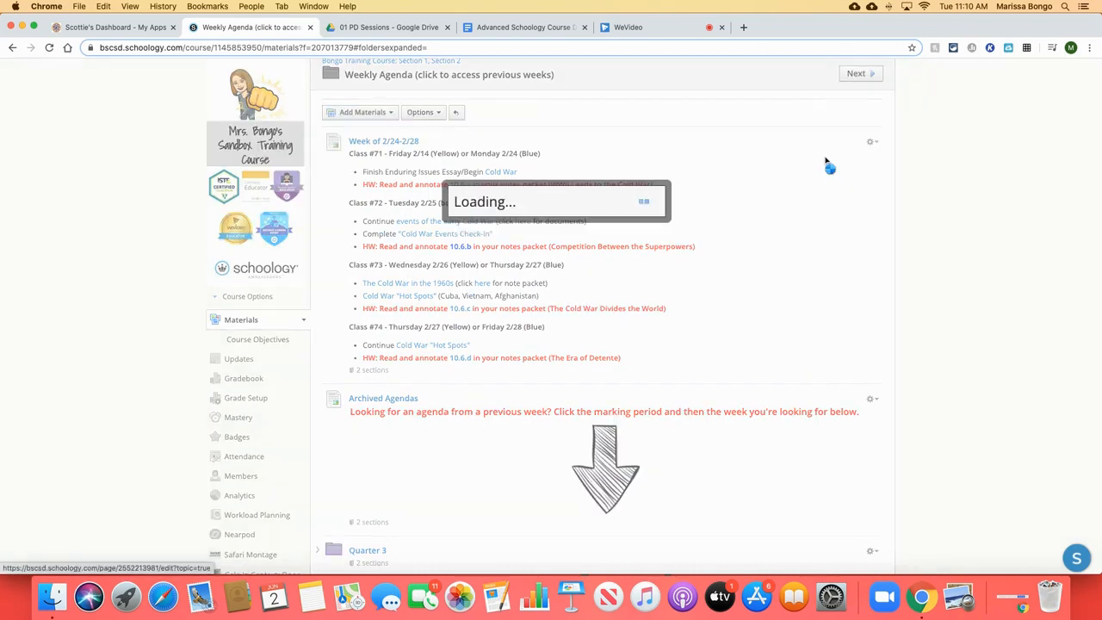
scroll(551, 241, down, 1)
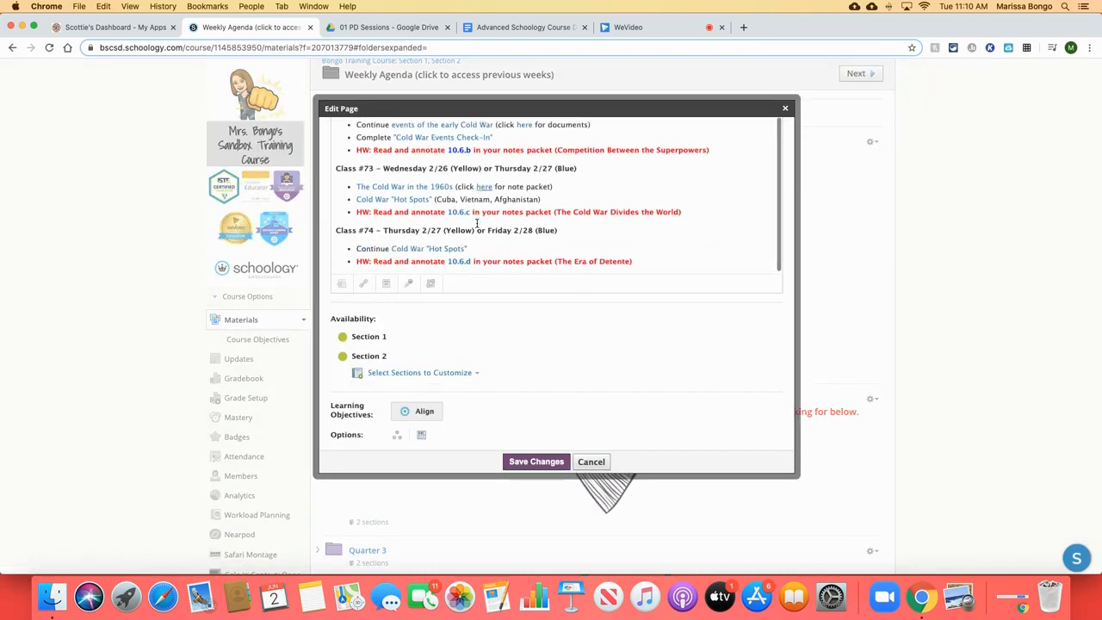
click(535, 463)
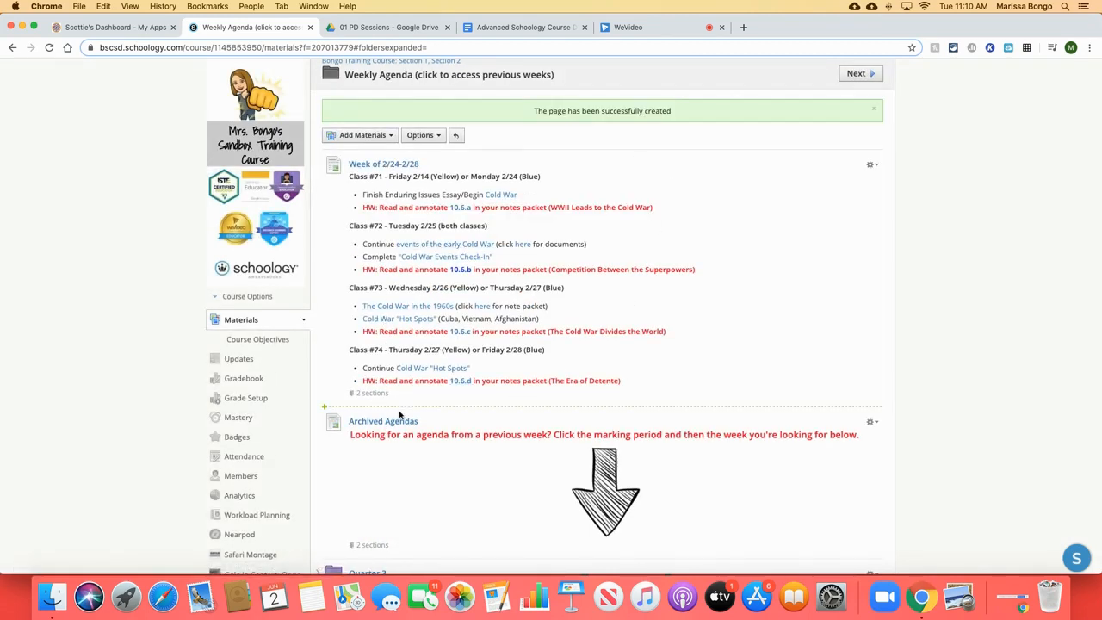
Look at the archived "Week of 1/27-1/31" agenda in the Quarter 3 folder and return to the Weekly Agenda folder
scroll(403, 414, down, 5)
scroll(404, 384, down, 1)
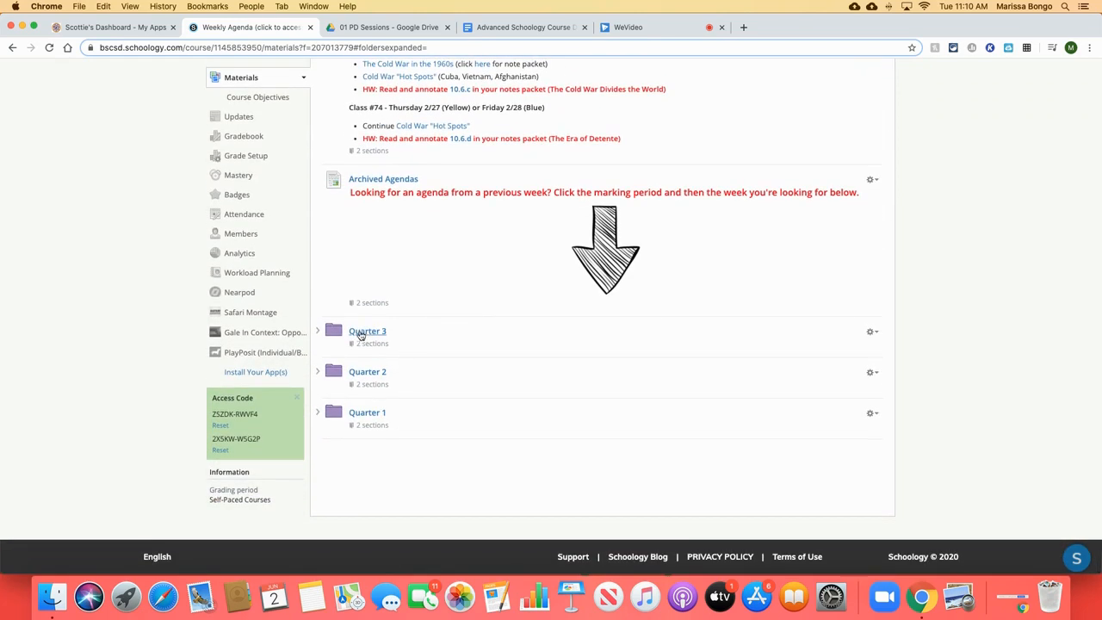
click(361, 335)
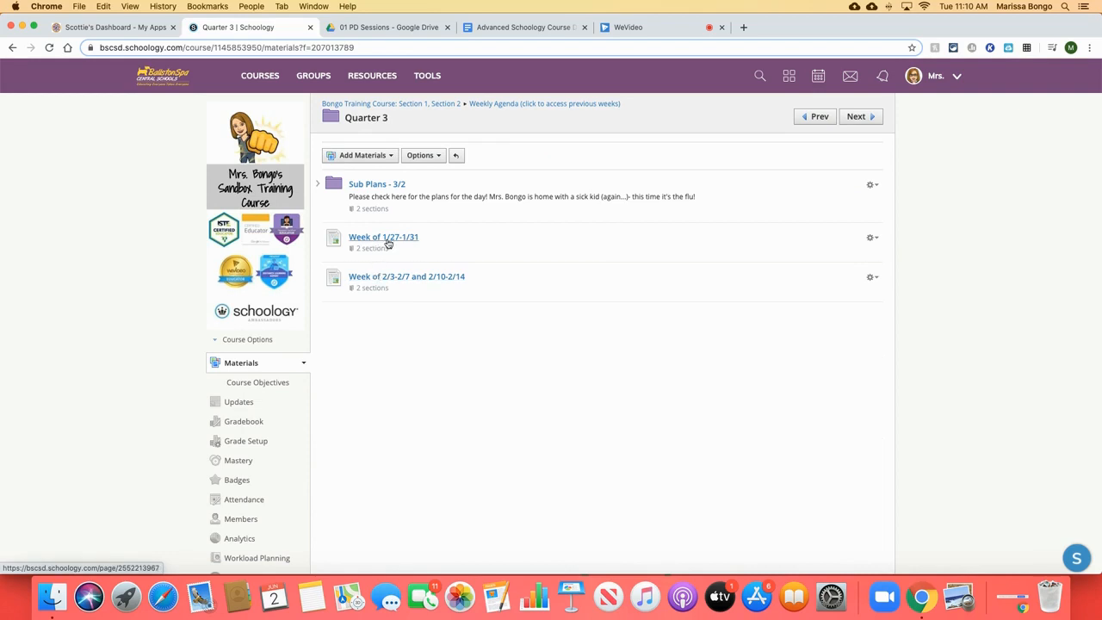
click(387, 238)
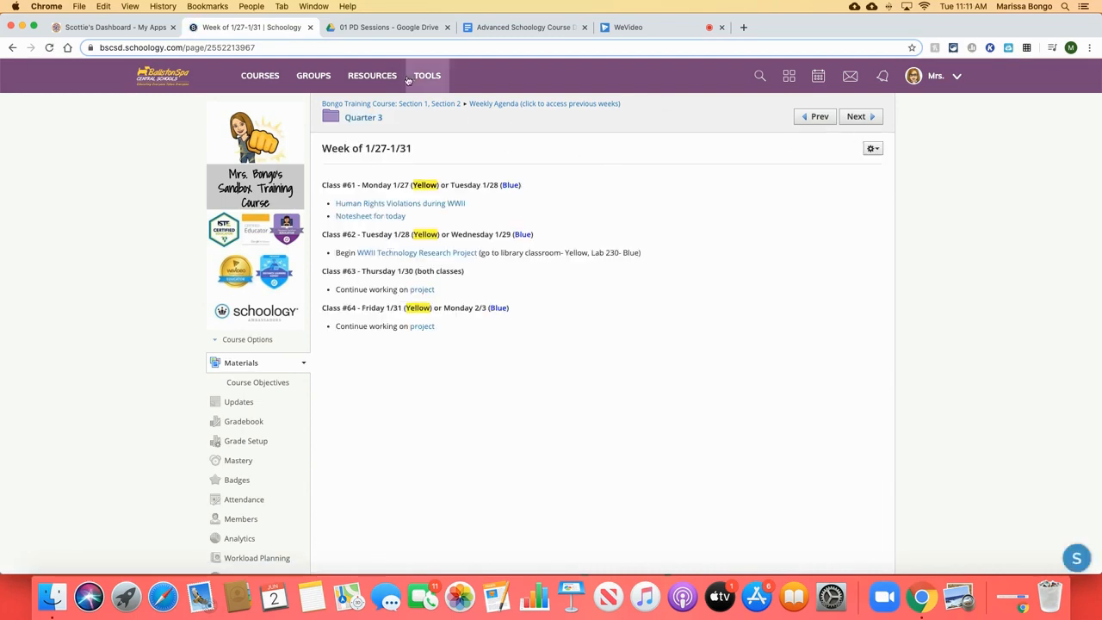
click(357, 119)
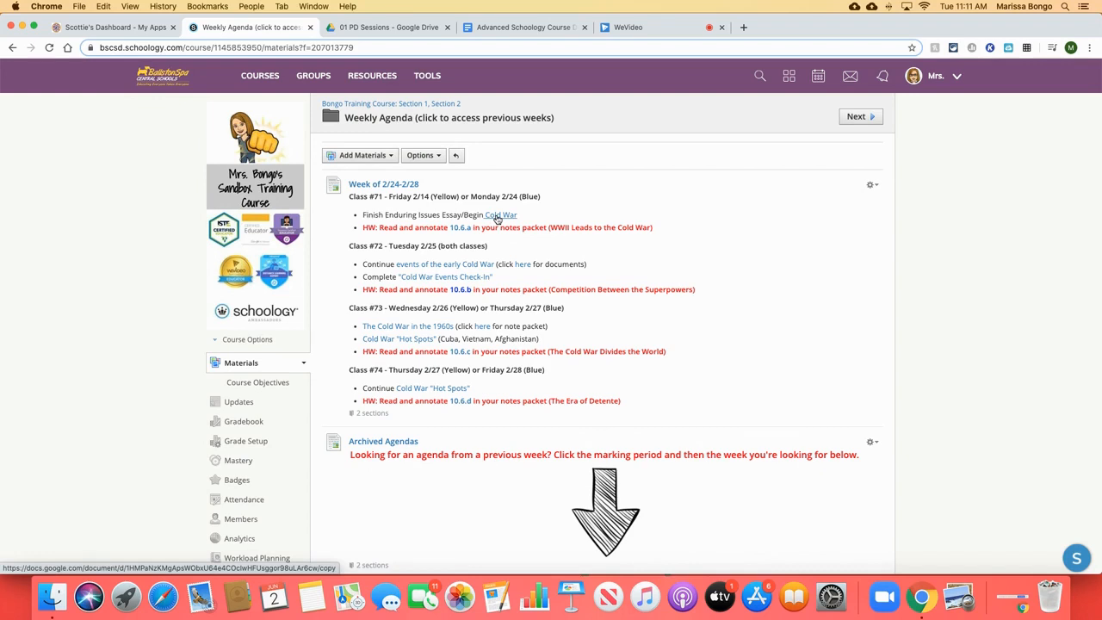
Open the "Week of 2/24-2/28" page for editing and select the "Cold War" link text under Class #71
click(875, 186)
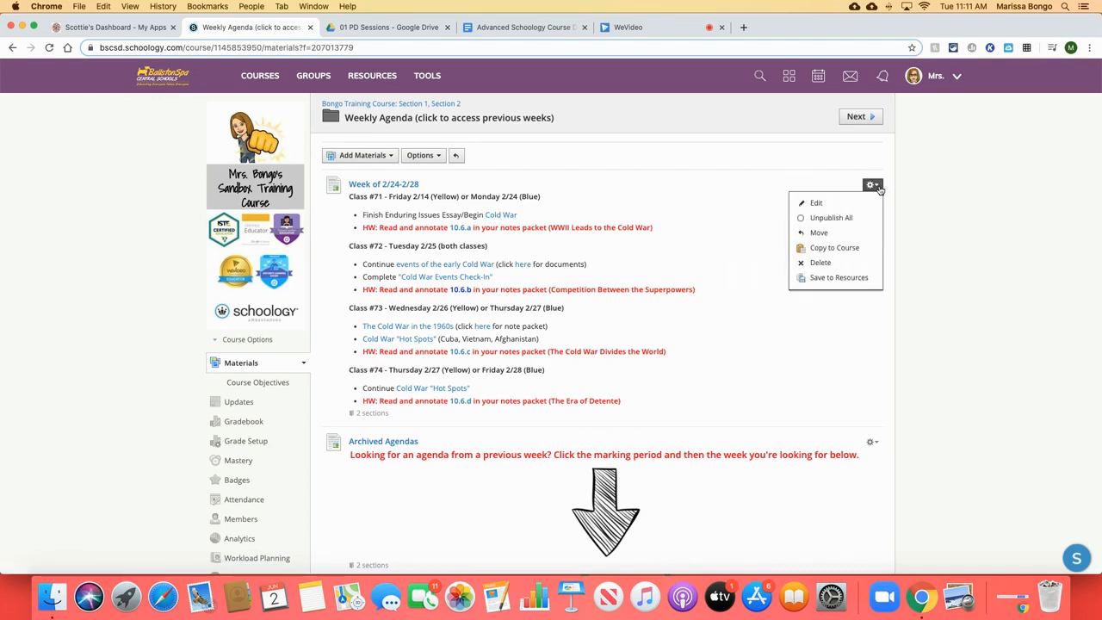
click(818, 204)
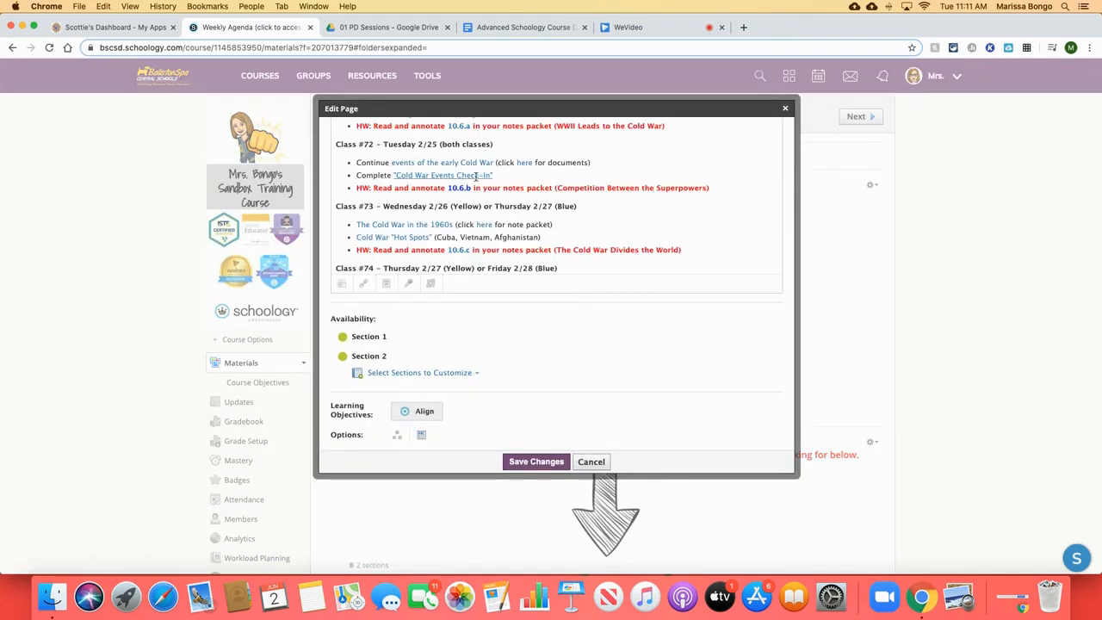
scroll(476, 176, up, 3)
scroll(475, 175, up, 2)
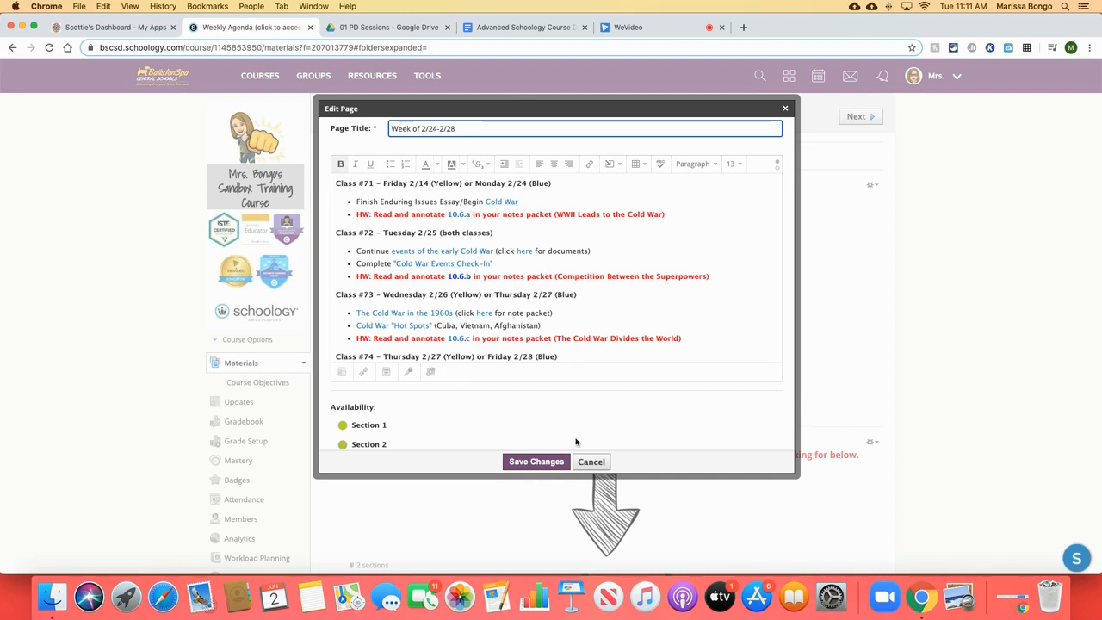
click(590, 462)
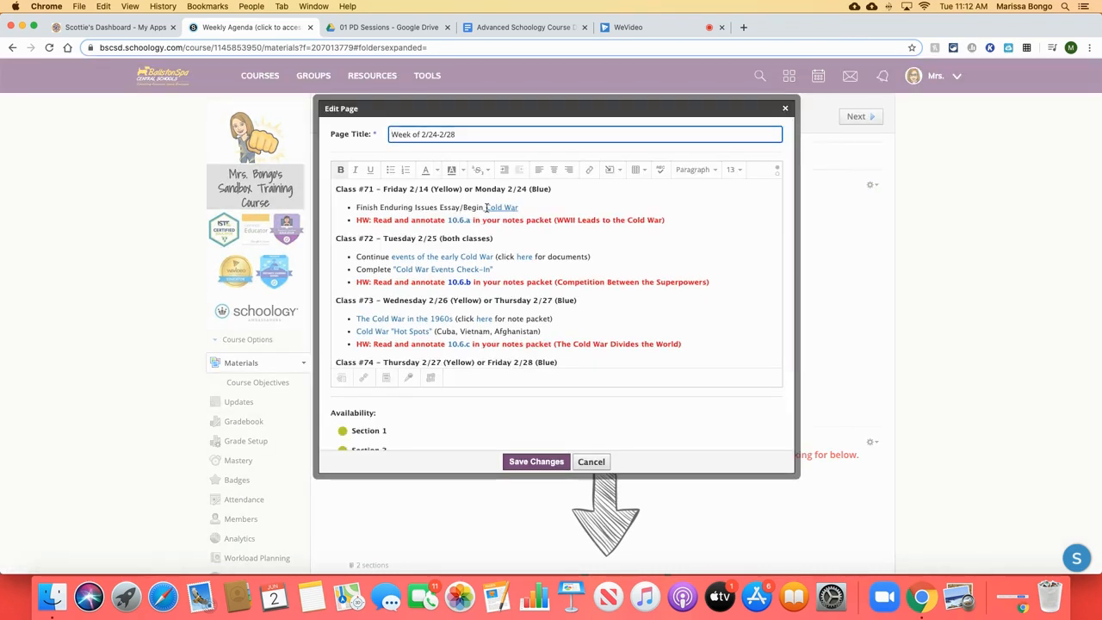
drag(486, 207, 519, 208)
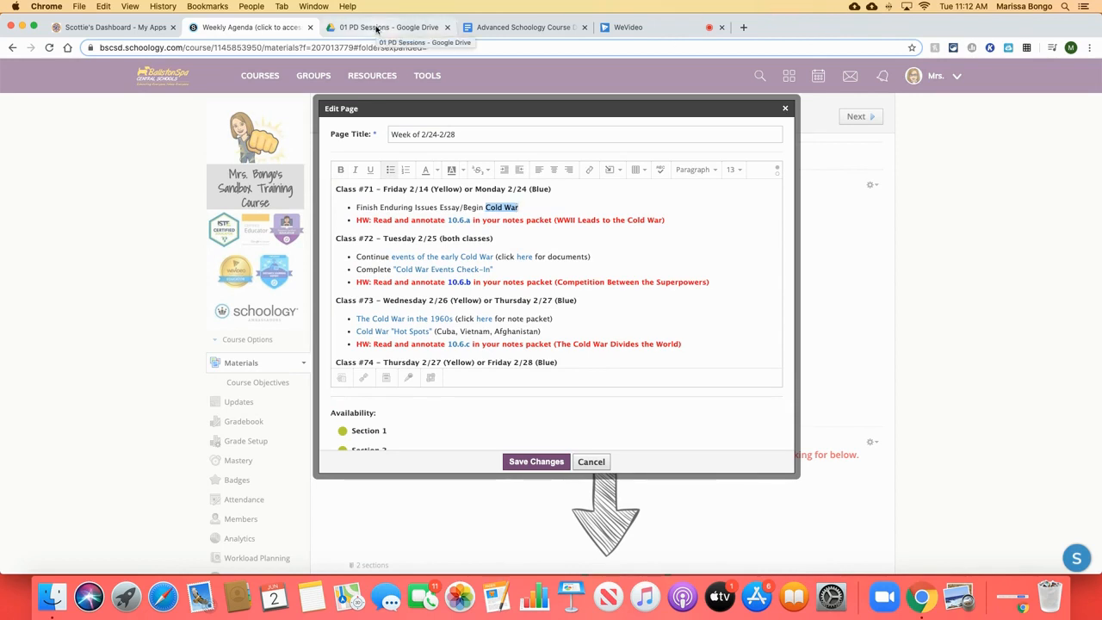
Switch to Google Drive and go to the "Global History 10" folder inside "02 Social Studies Teaching Materials"
click(377, 30)
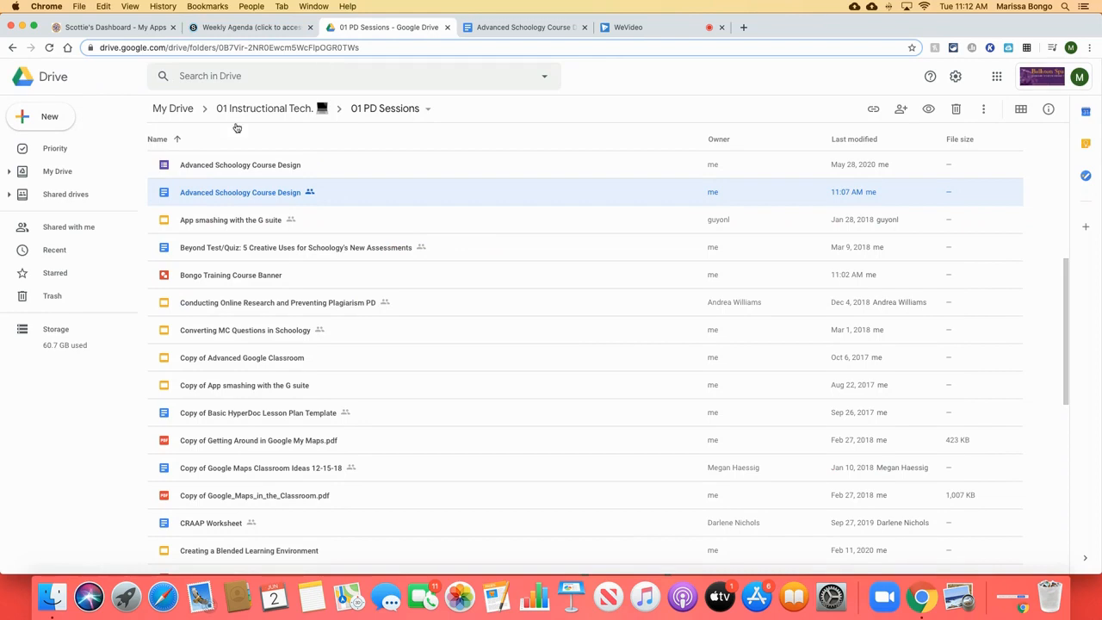
click(217, 110)
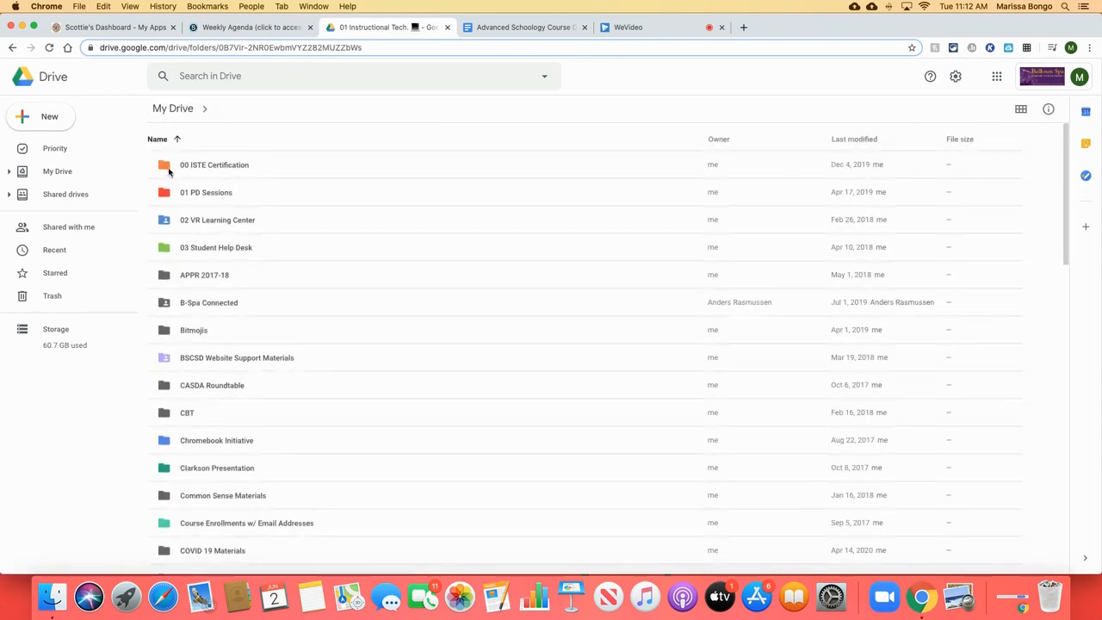
click(172, 116)
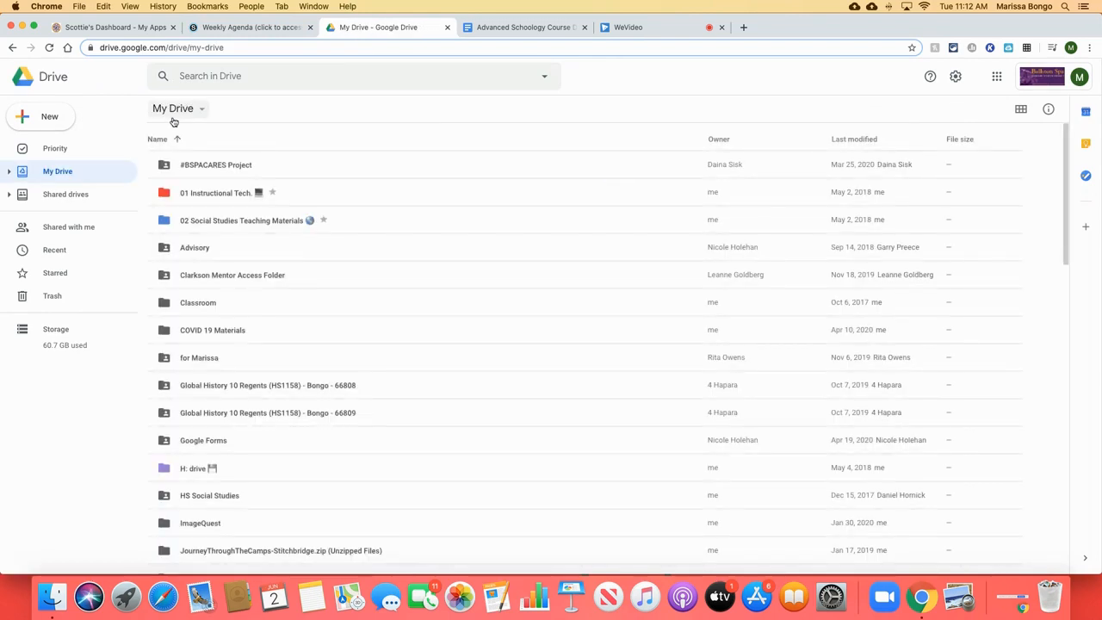
double_click(194, 221)
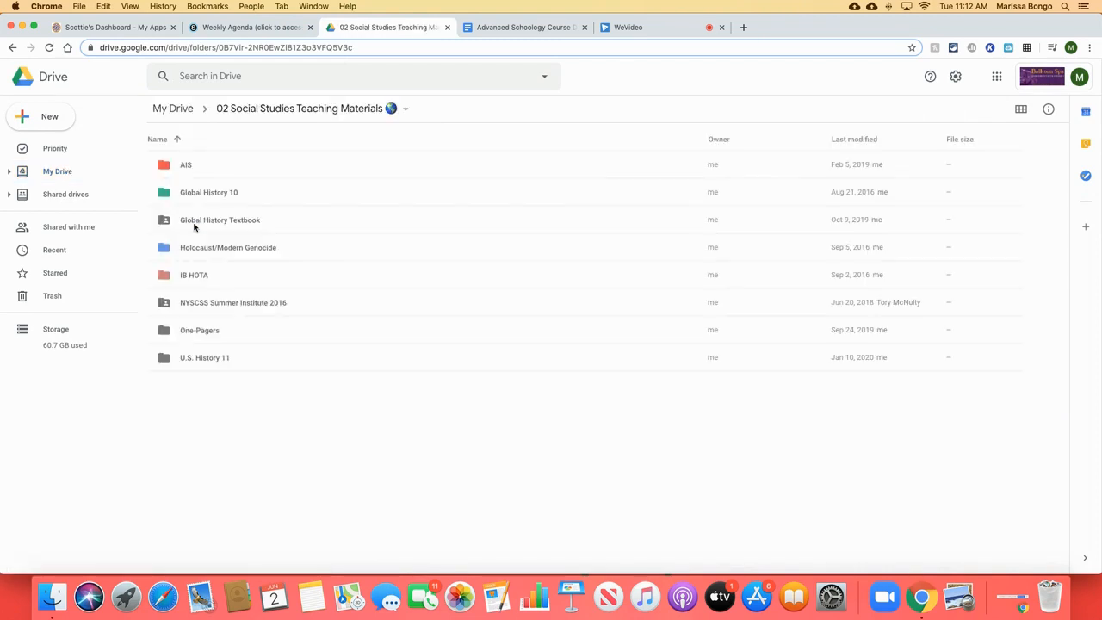
double_click(193, 195)
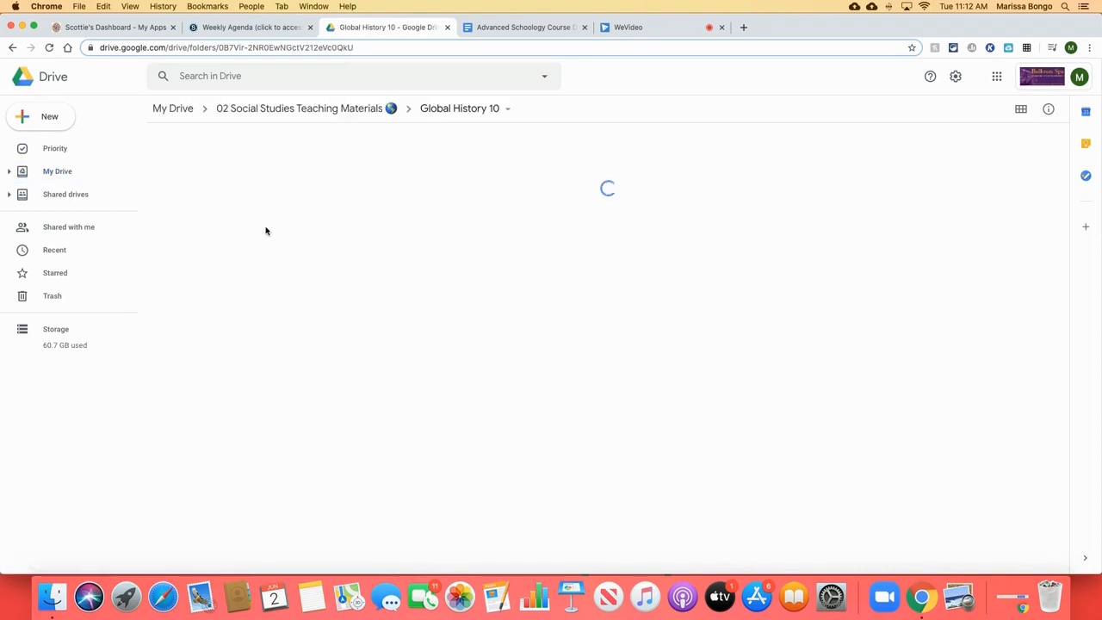
Open the "Beginnings of Cold War" presentation from the Topic 10.6 unit's "2019-20" folder and copy its sharing link
scroll(223, 487, down, 2)
double_click(210, 486)
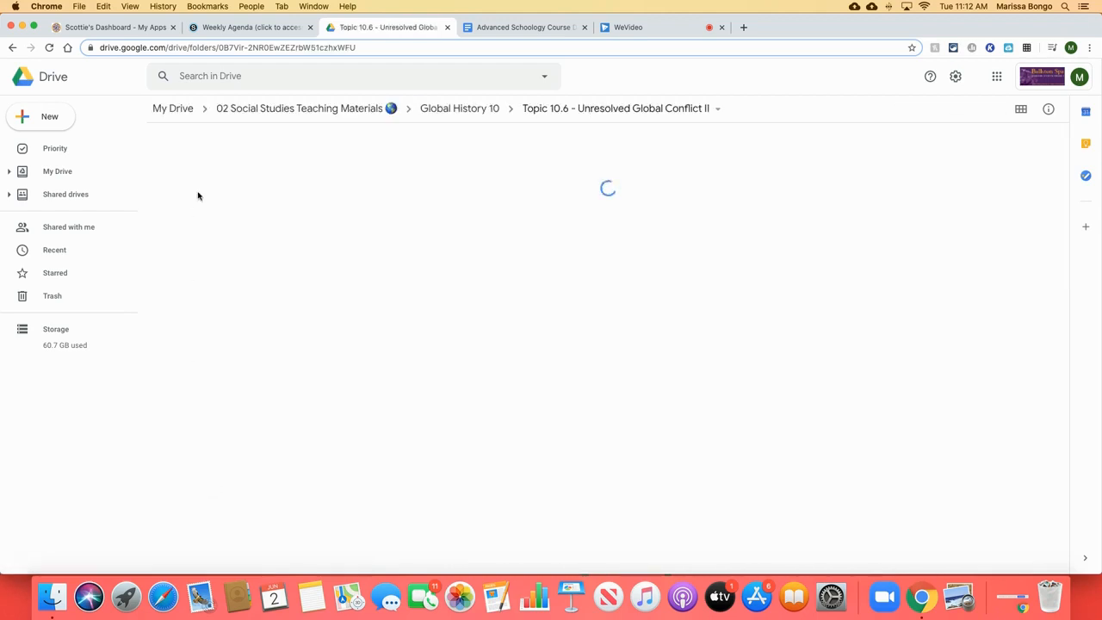
double_click(190, 226)
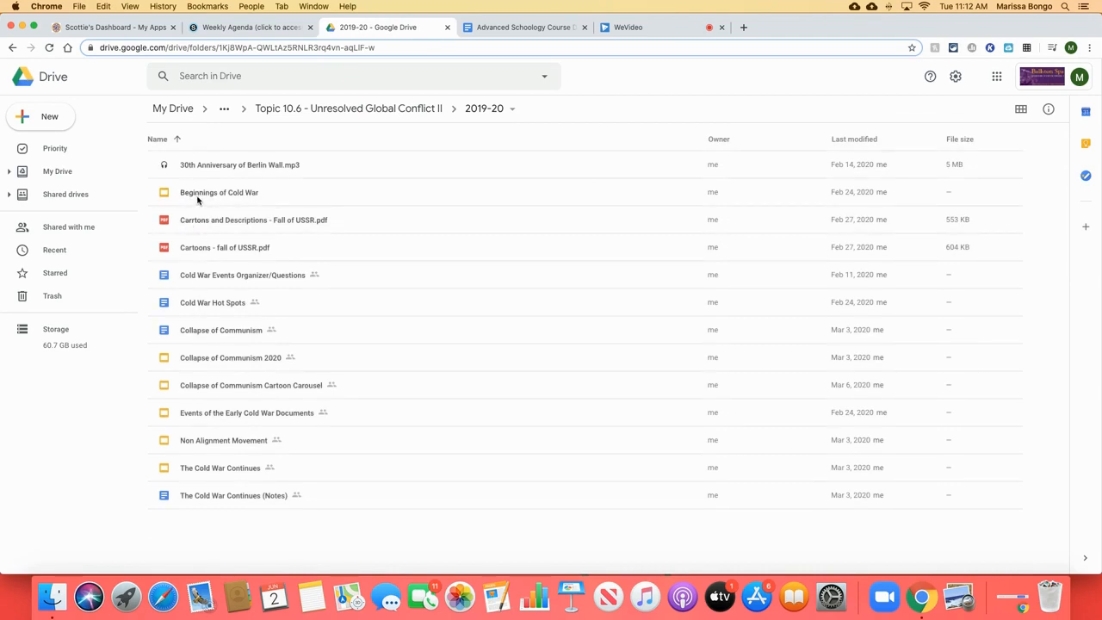
double_click(197, 202)
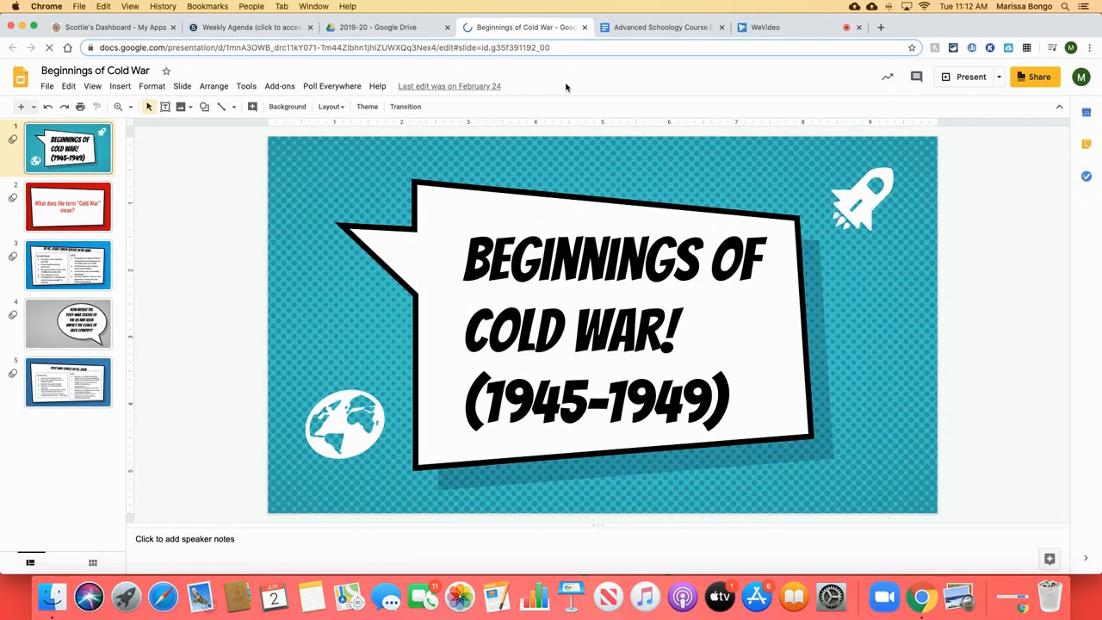
click(1027, 79)
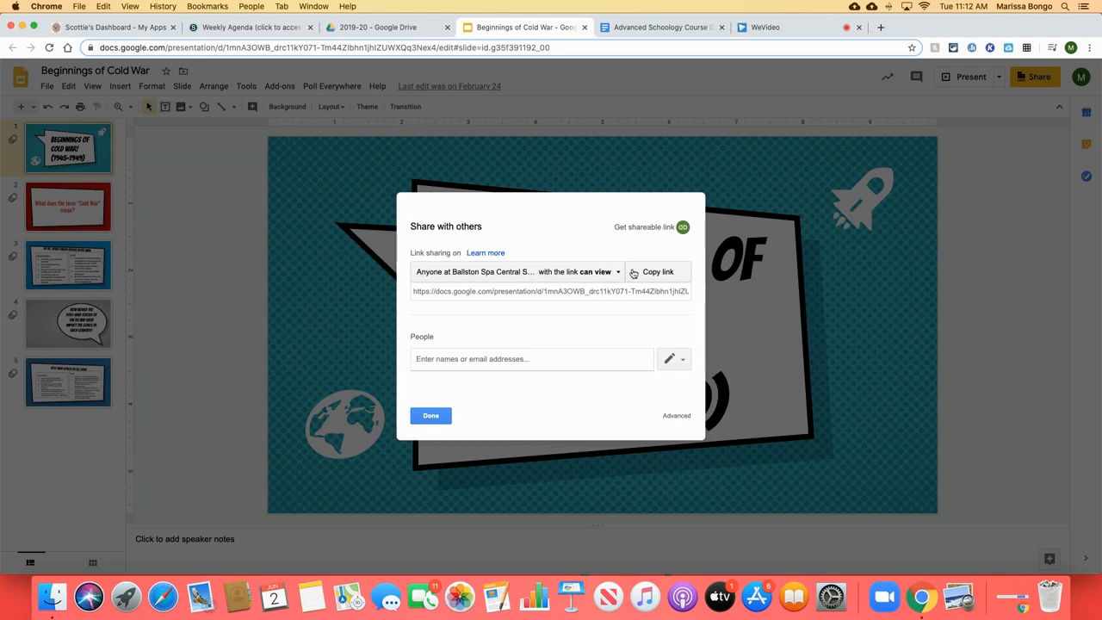
click(658, 272)
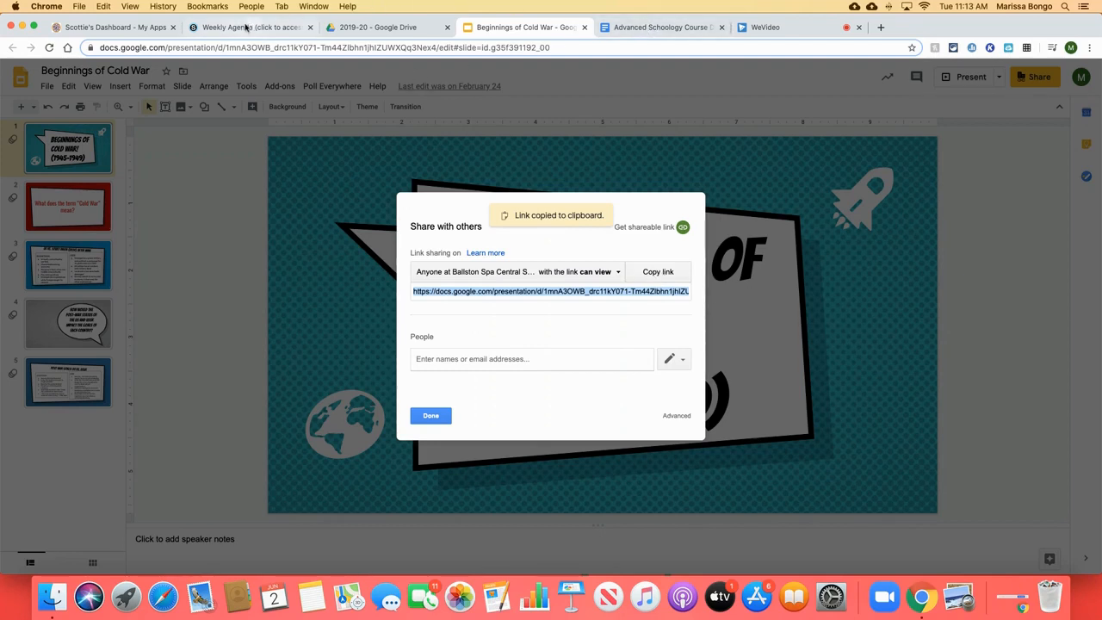
Return to the Schoology page editor and replace the "Cold War" text's link URL with the copied presentation link
click(246, 27)
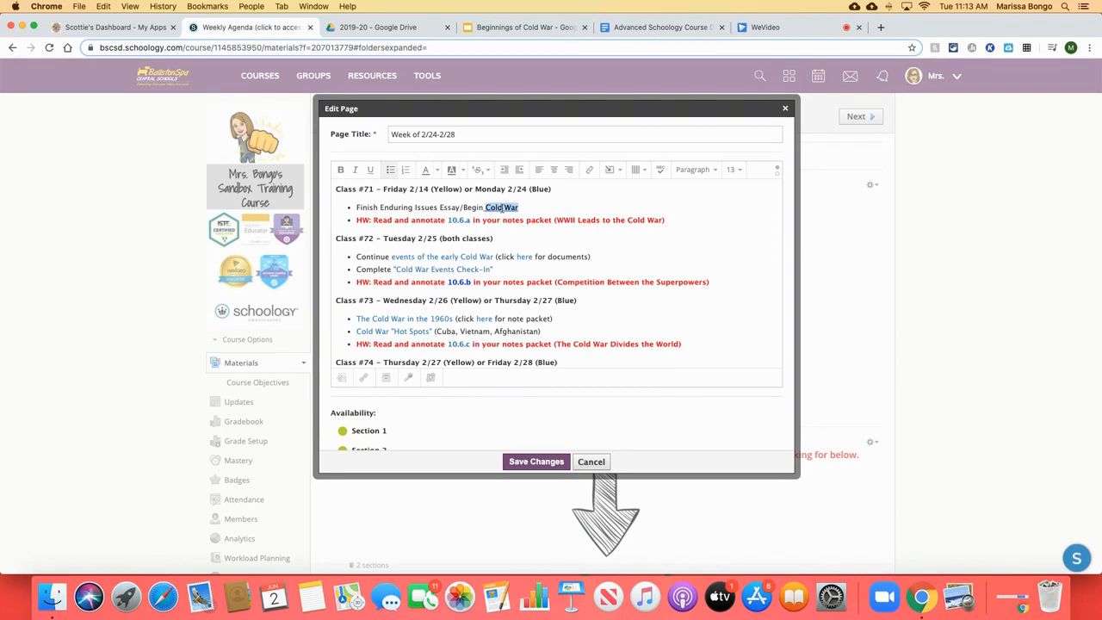
click(590, 170)
key(super+v)
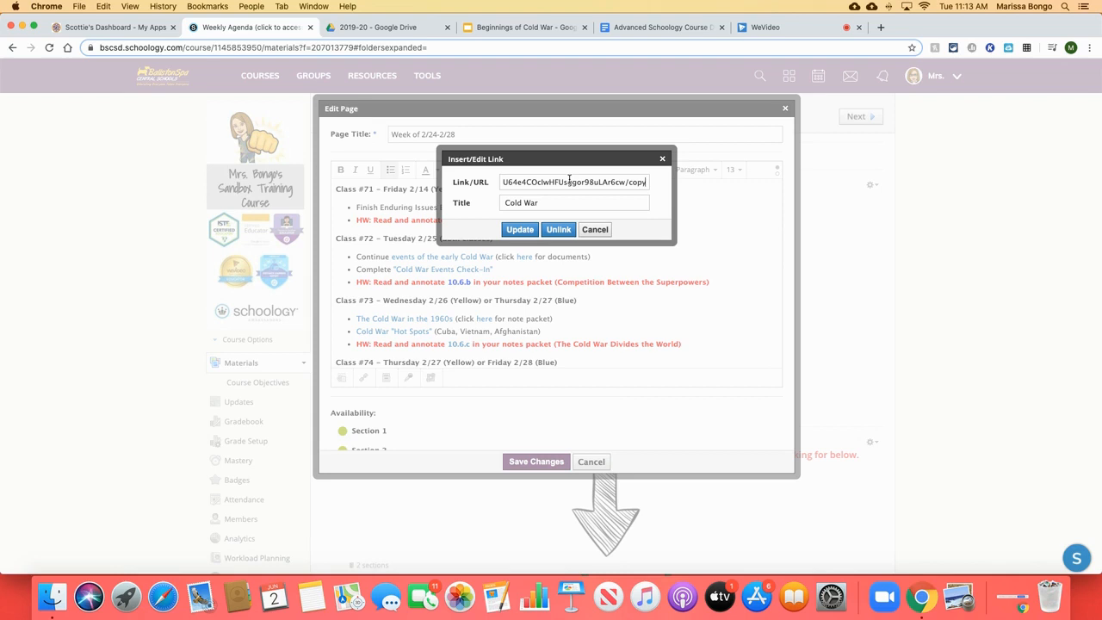
triple_click(569, 181)
key(BackSpace)
key(super+v)
Change the ending of the presentation URL after the file ID to "/copy" and update the link
key(BackSpace)
key(BackSpace)
key(BackSpace)
key(BackSpace)
key(BackSpace)
key(BackSpace)
key(BackSpace)
key(BackSpace)
key(BackSpace)
key(BackSpace)
key(BackSpace)
key(BackSpace)
key(BackSpace)
key(BackSpace)
key(BackSpace)
key(BackSpace)
text(copy)
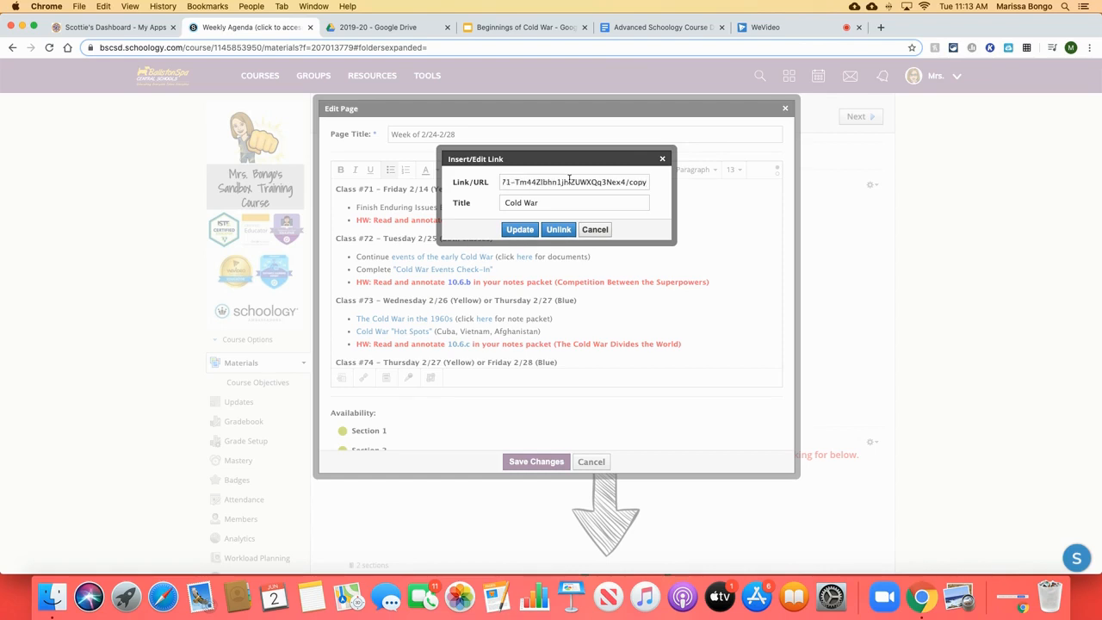
click(514, 230)
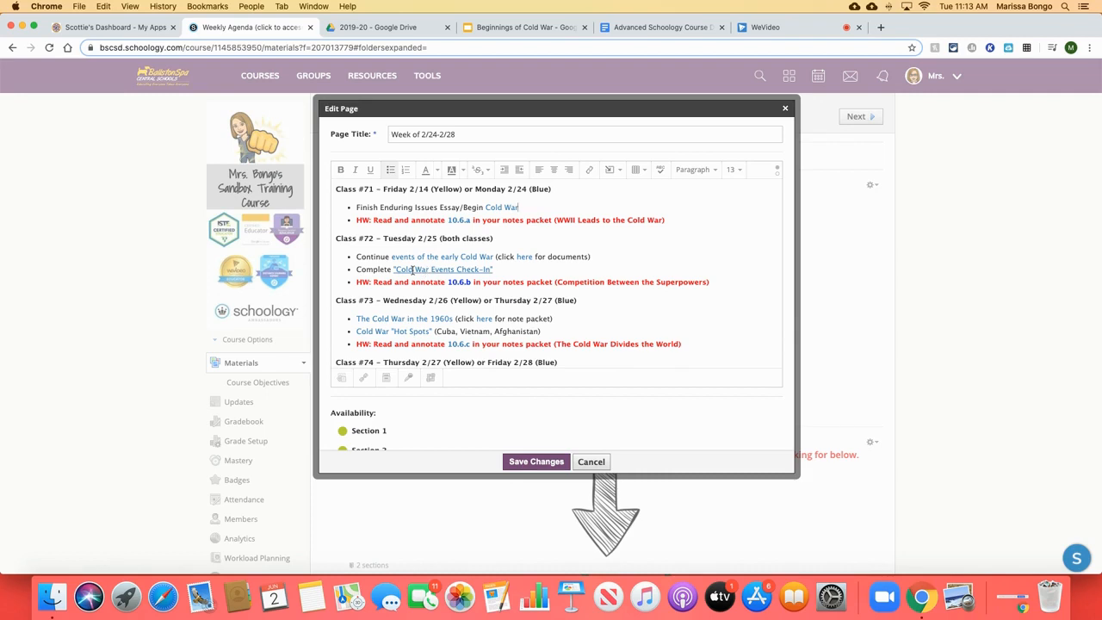
Open bscsd.schoology.com in a new browser tab and go to the training course with Section 1 and Section 2
click(882, 29)
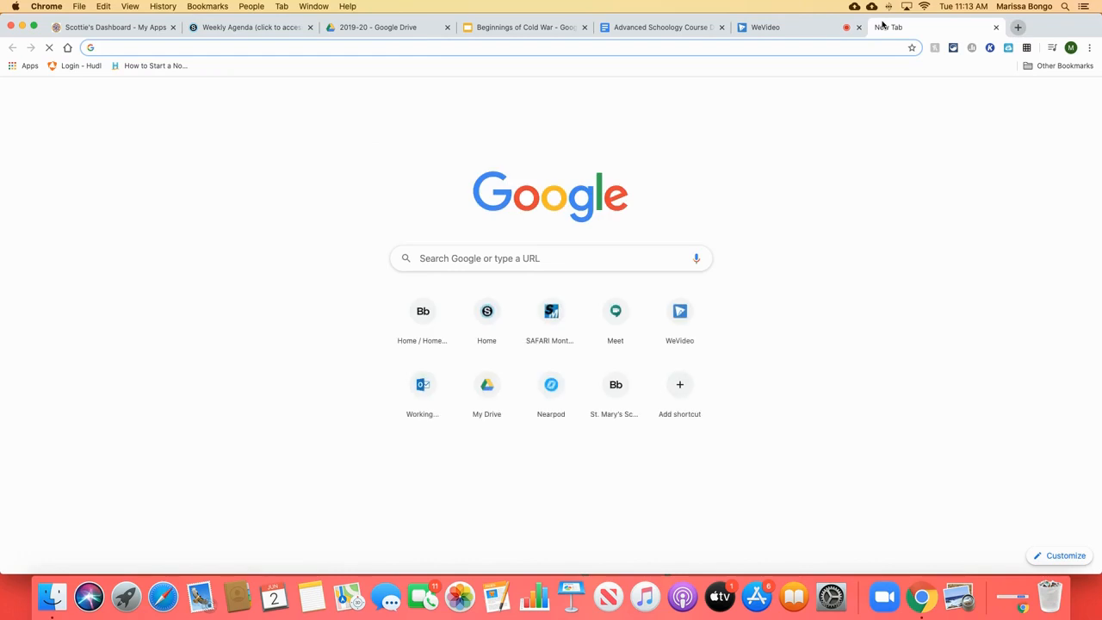
text(bscsd.sc)
key(Return)
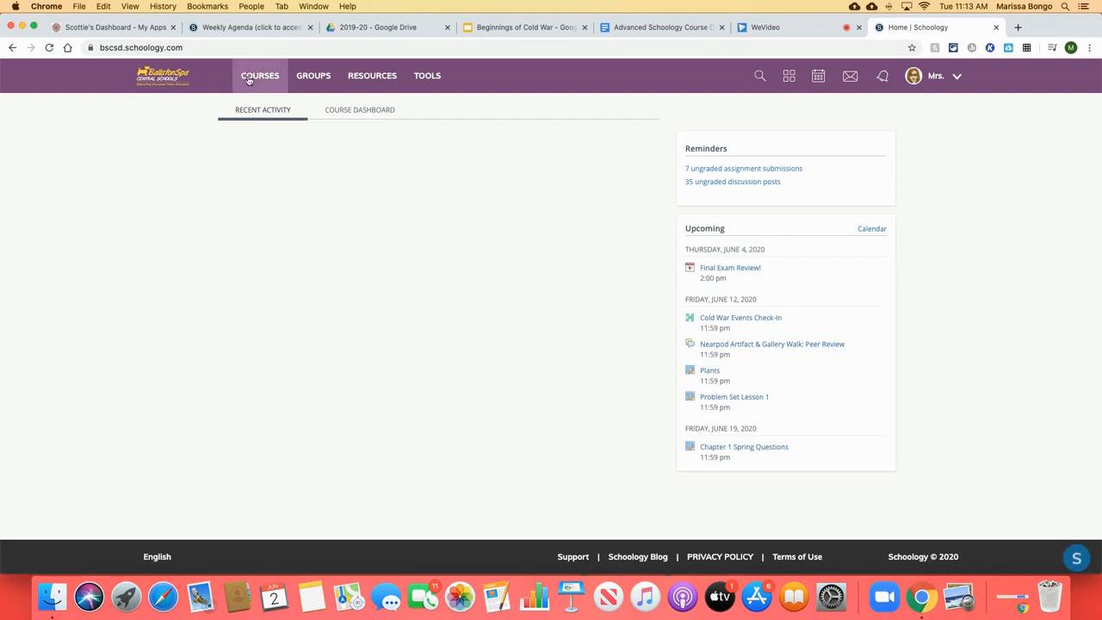
click(248, 79)
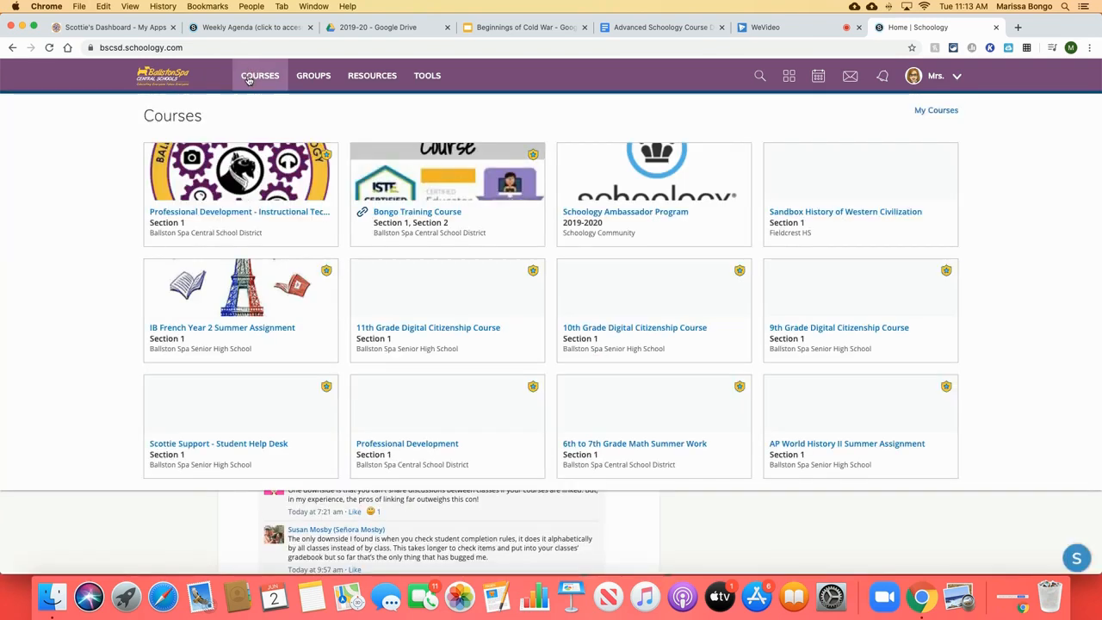
click(435, 198)
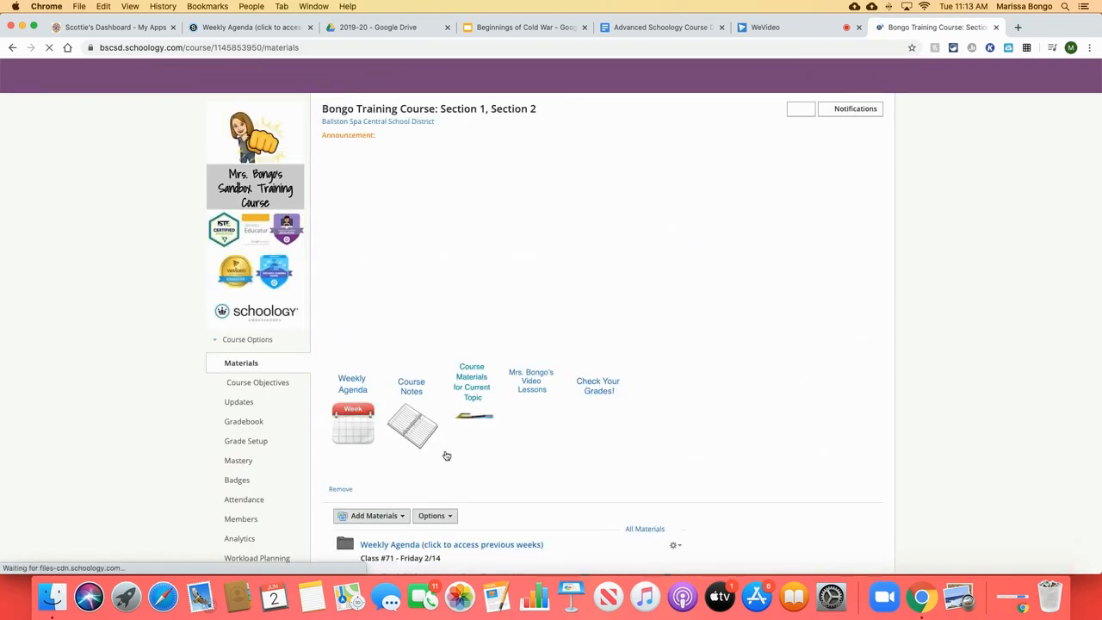
Open the "Cold War Events Check-In" assessment in the current topic's "The Early Cold War - 1940s-1960s" folder and copy its page URL
scroll(445, 455, down, 5)
scroll(445, 454, down, 8)
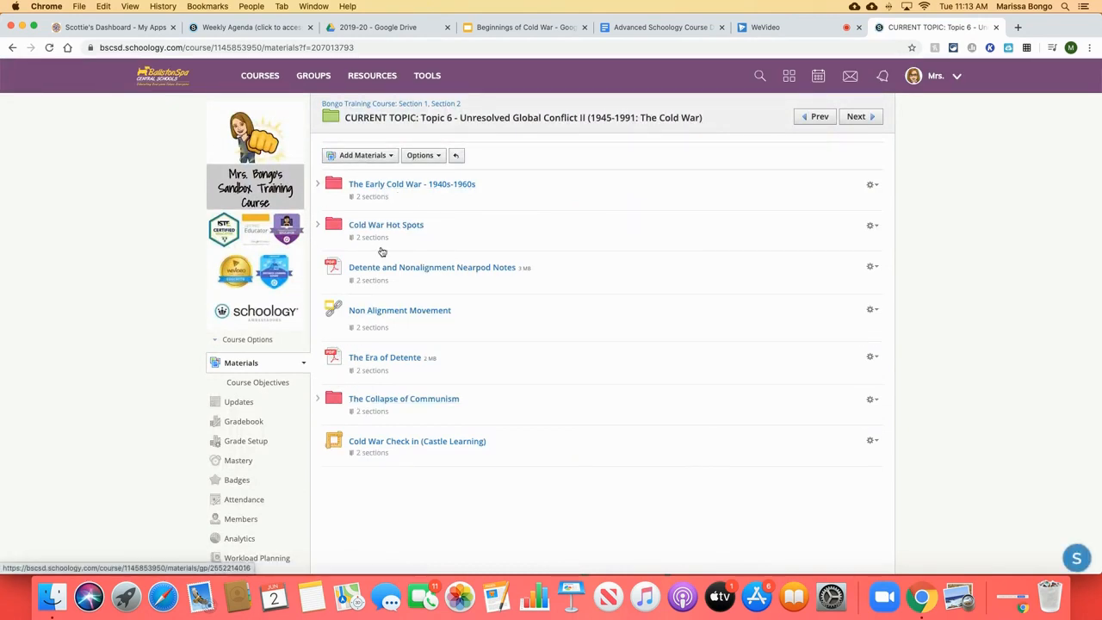
click(383, 187)
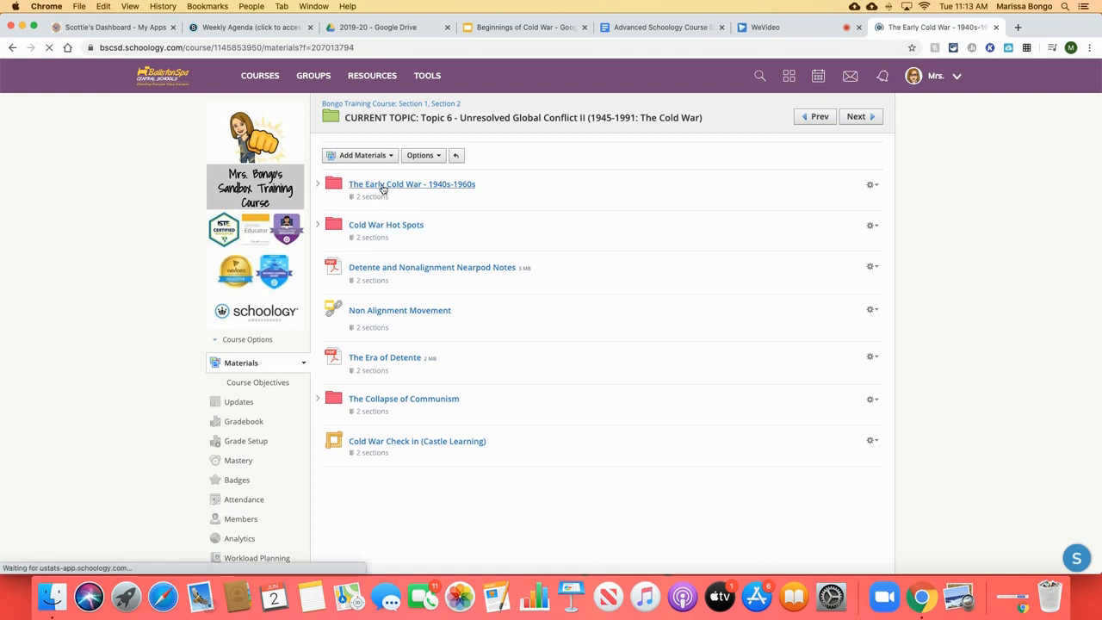
click(396, 366)
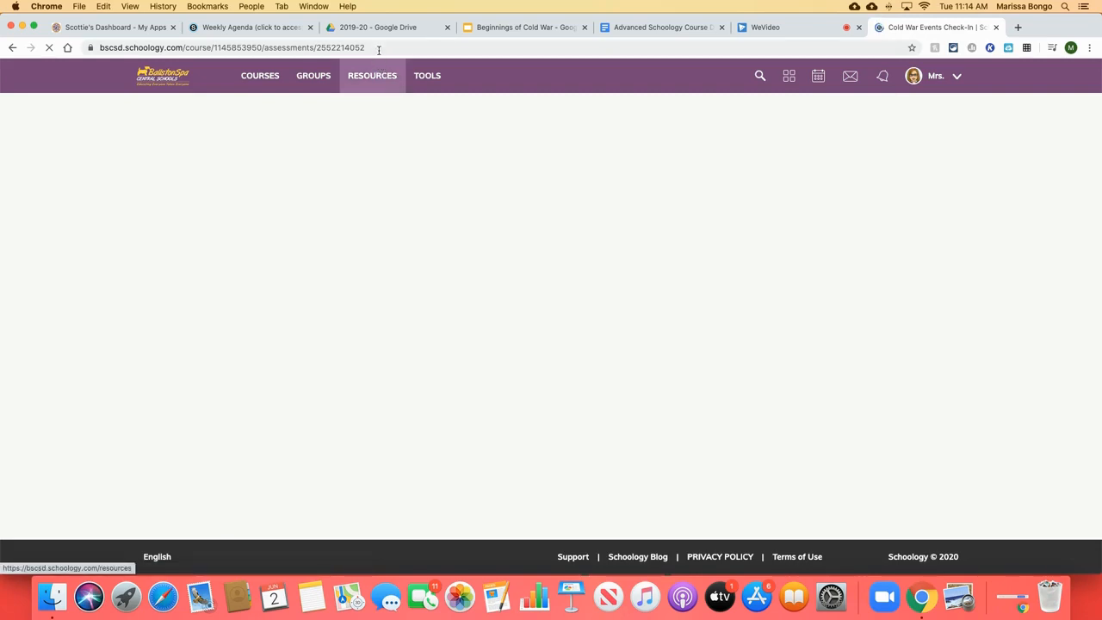
click(378, 46)
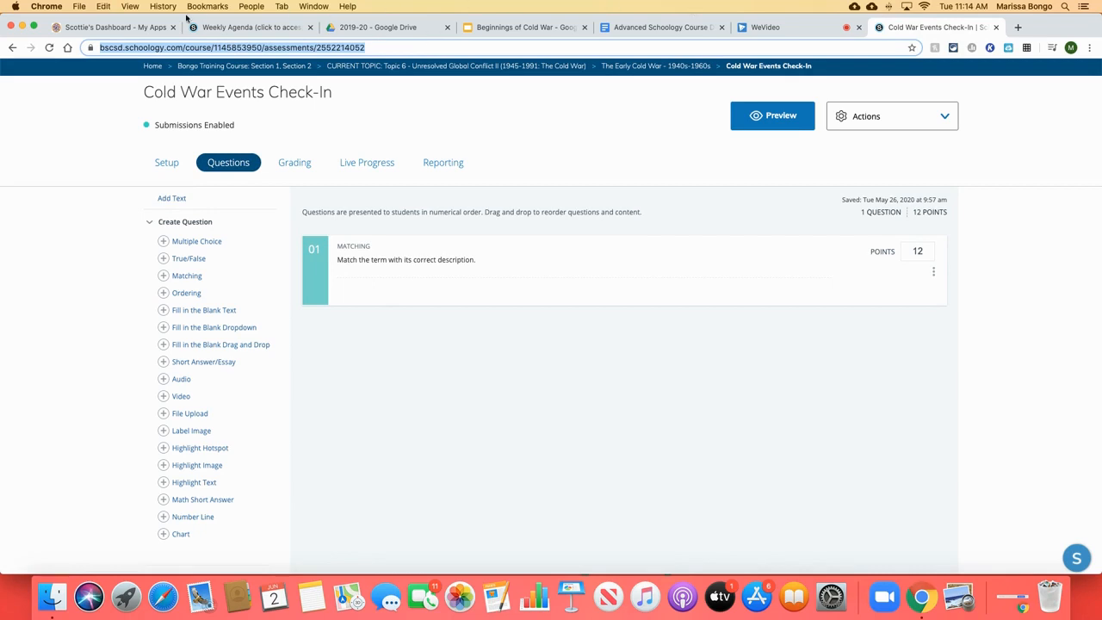
Return to the weekly agenda page editor, replace the "Cold War Events Check-In" link's URL with the copied assessment address, and save the page
click(210, 27)
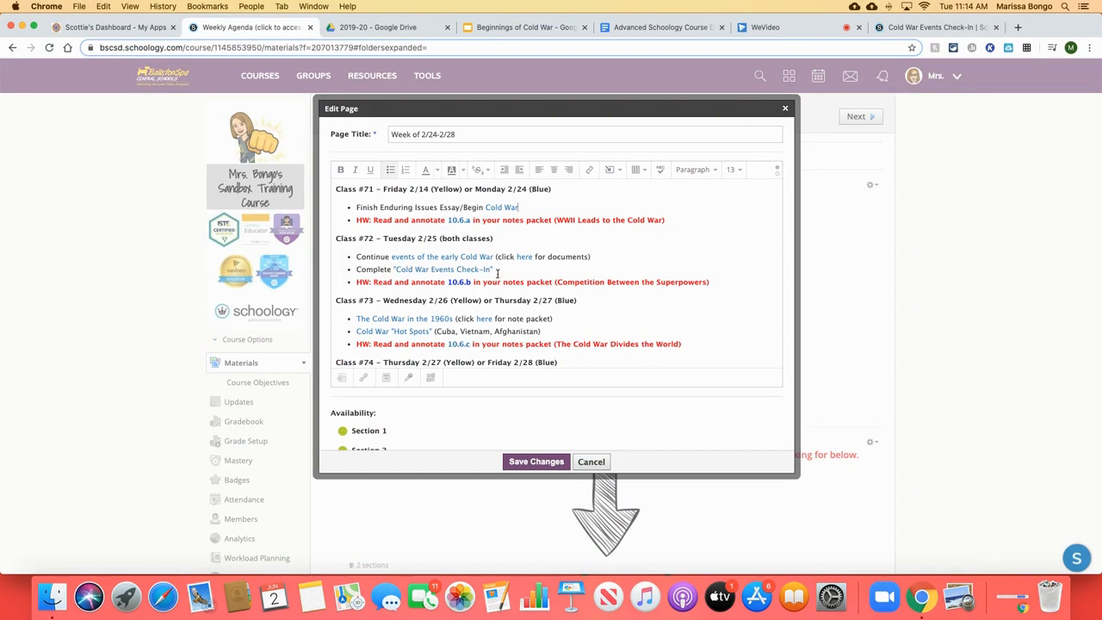
drag(494, 269, 391, 272)
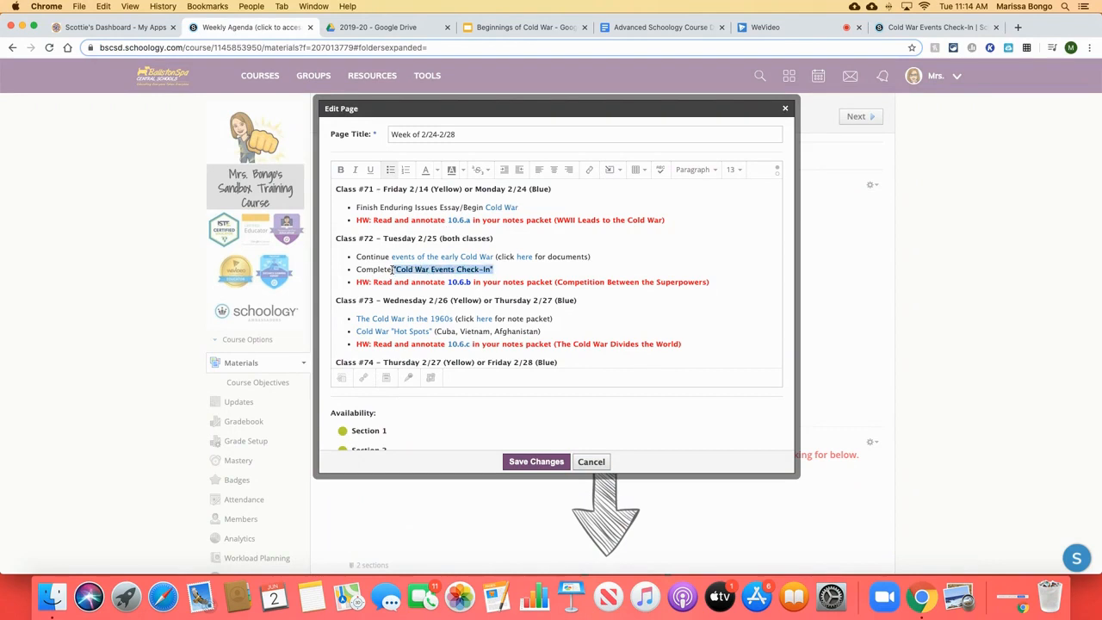
click(589, 169)
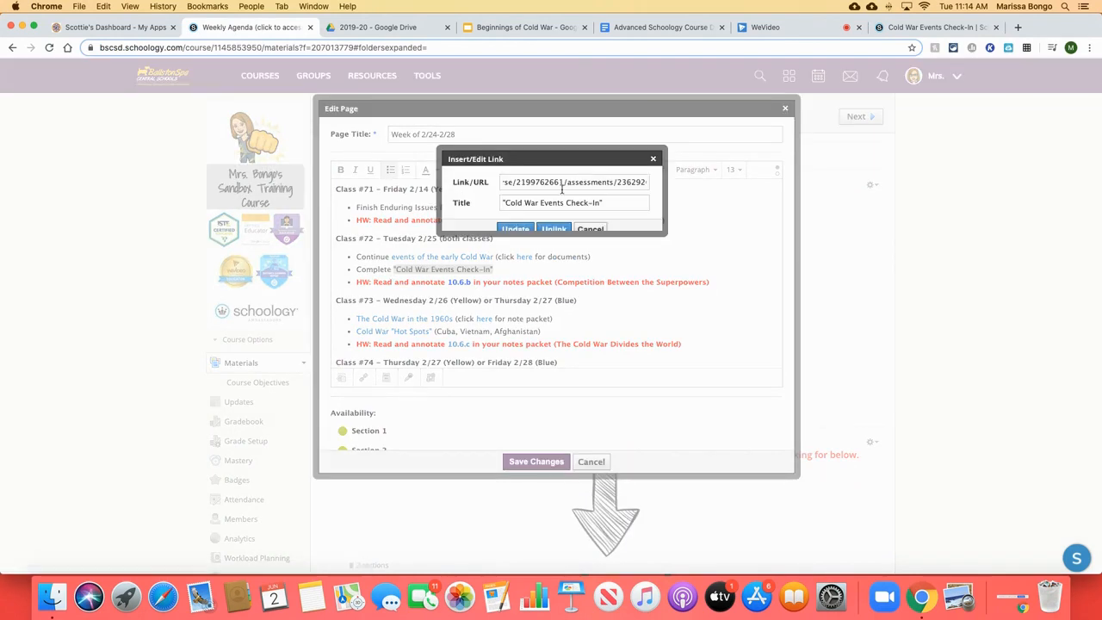
triple_click(559, 182)
key(BackSpace)
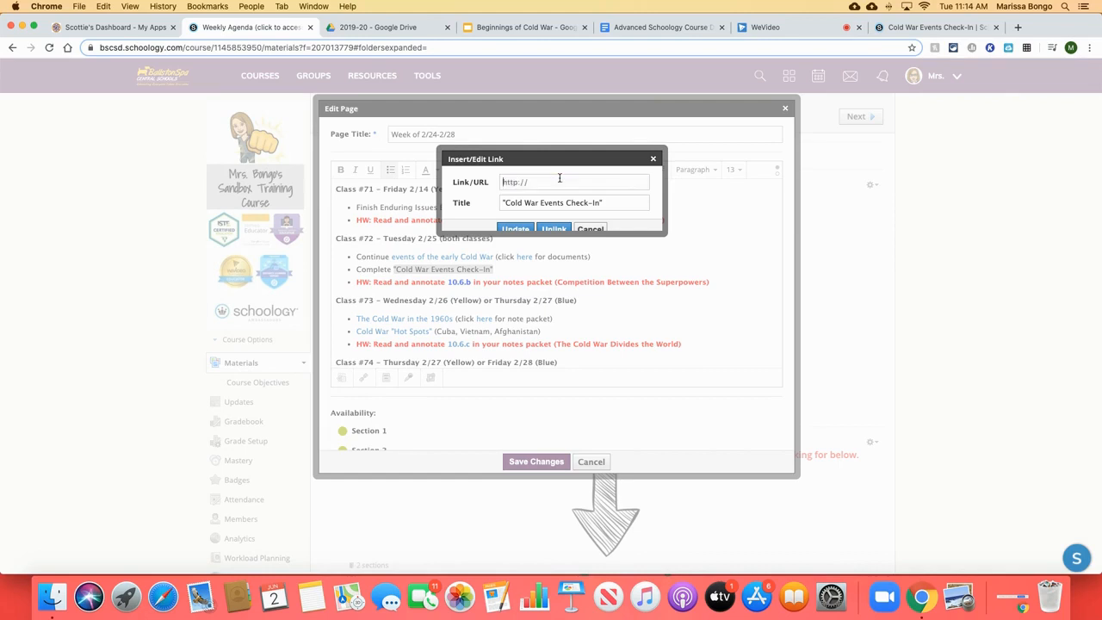
key(super+v)
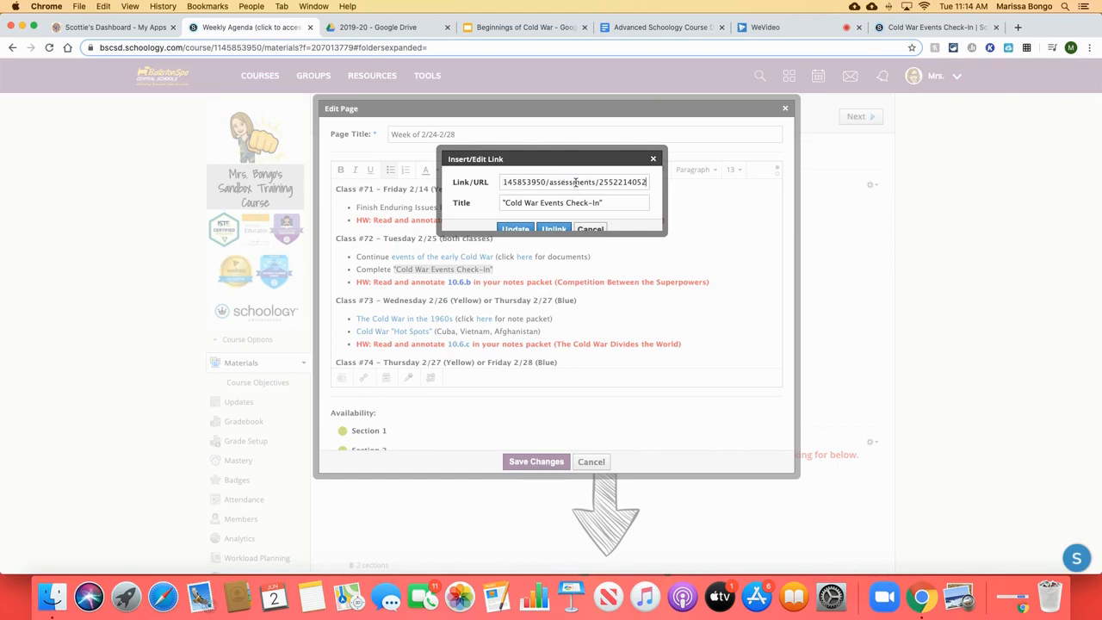
scroll(575, 181, down, 1)
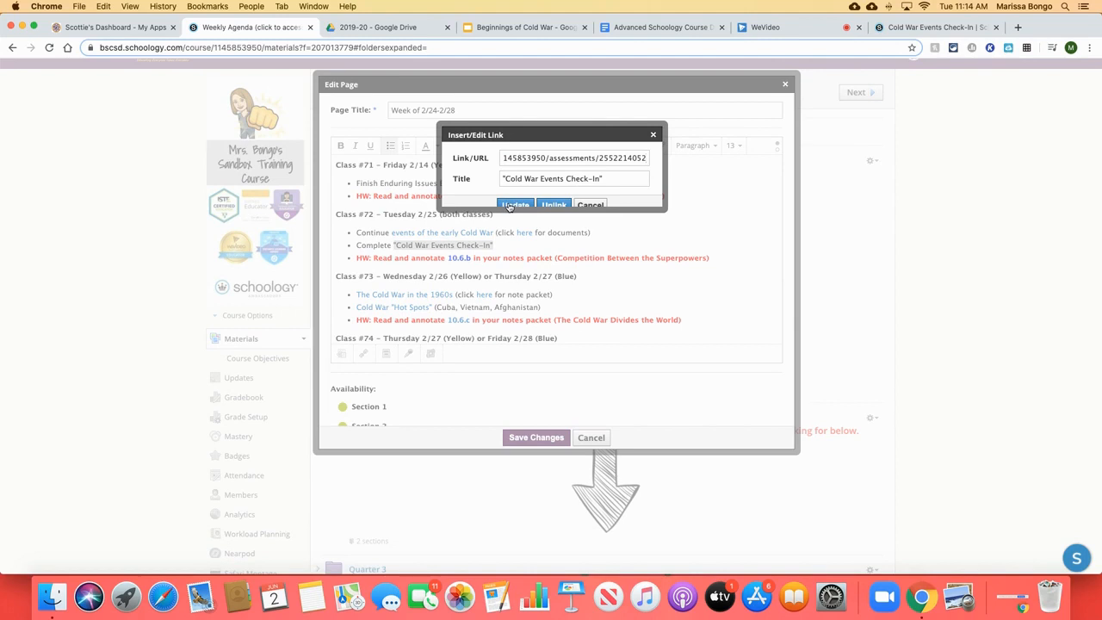
click(514, 205)
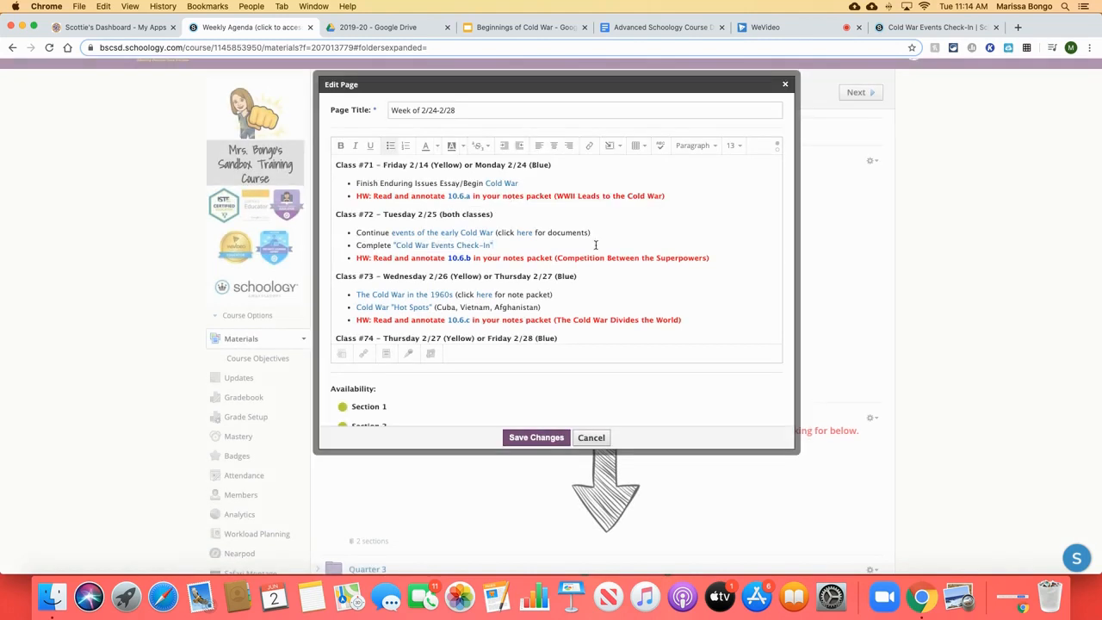
click(536, 439)
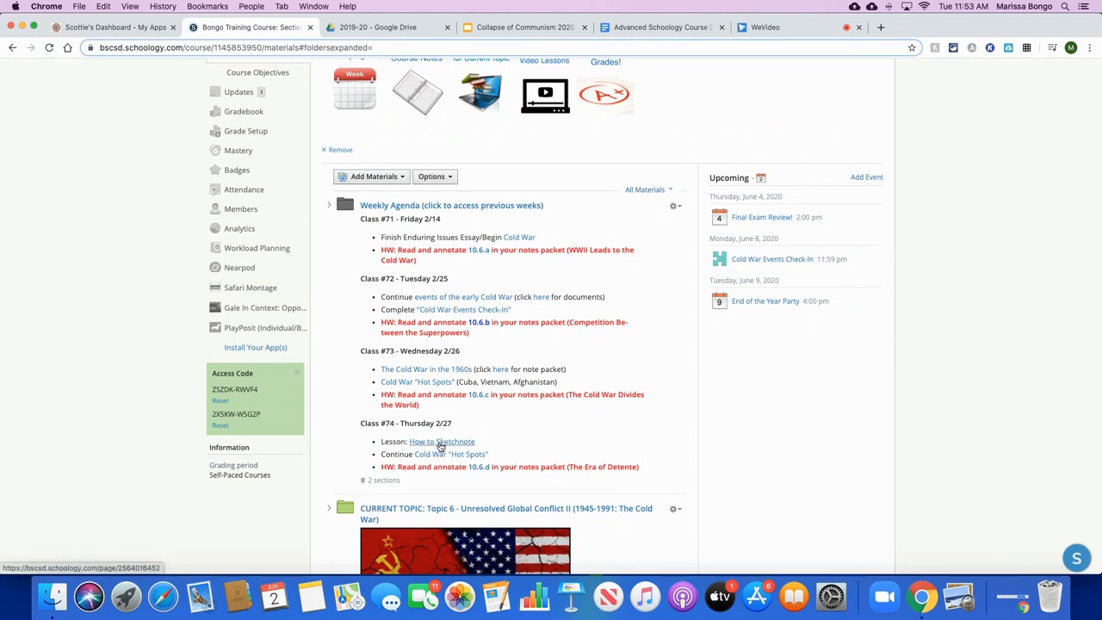
Follow the "How to Sketchnote" link under Class #74 in the weekly agenda and open that page for editing
click(440, 442)
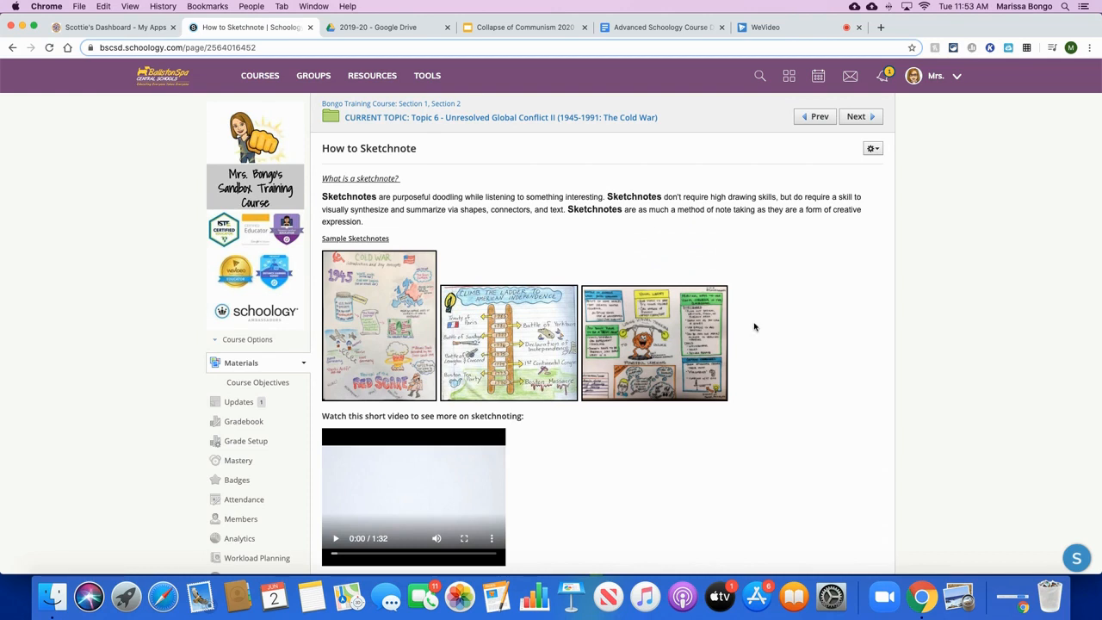
scroll(631, 451, down, 2)
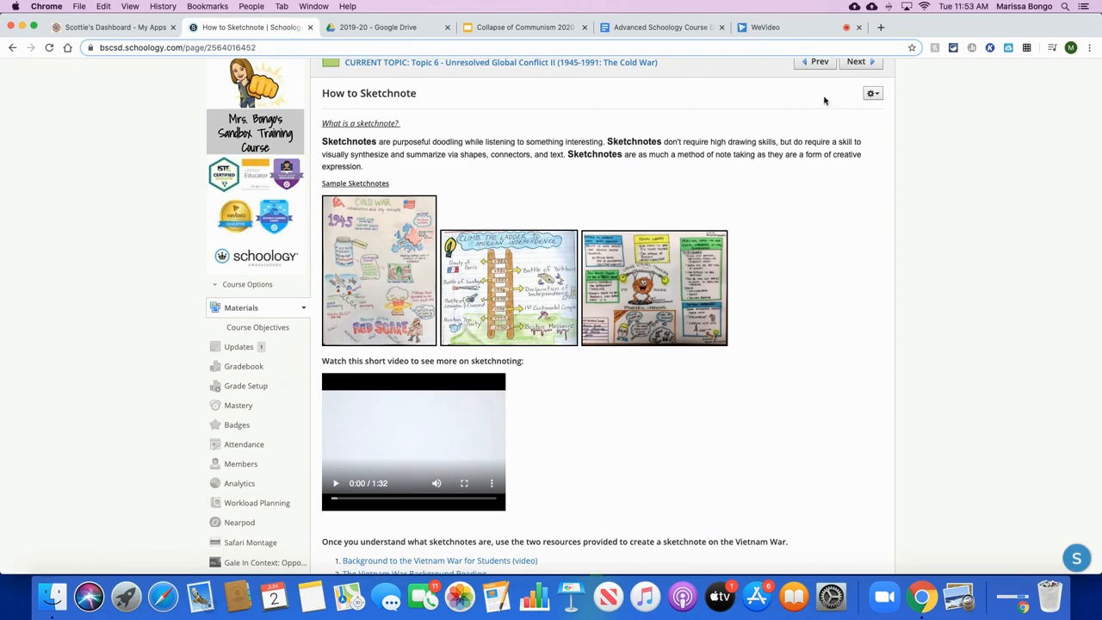
click(873, 100)
click(857, 110)
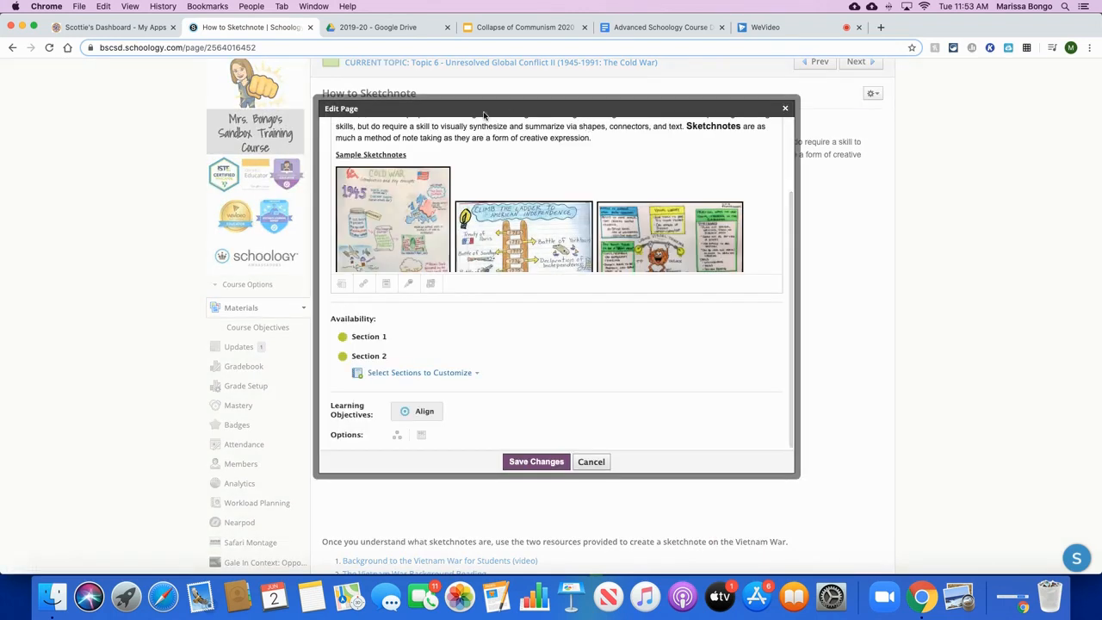
scroll(443, 165, up, 3)
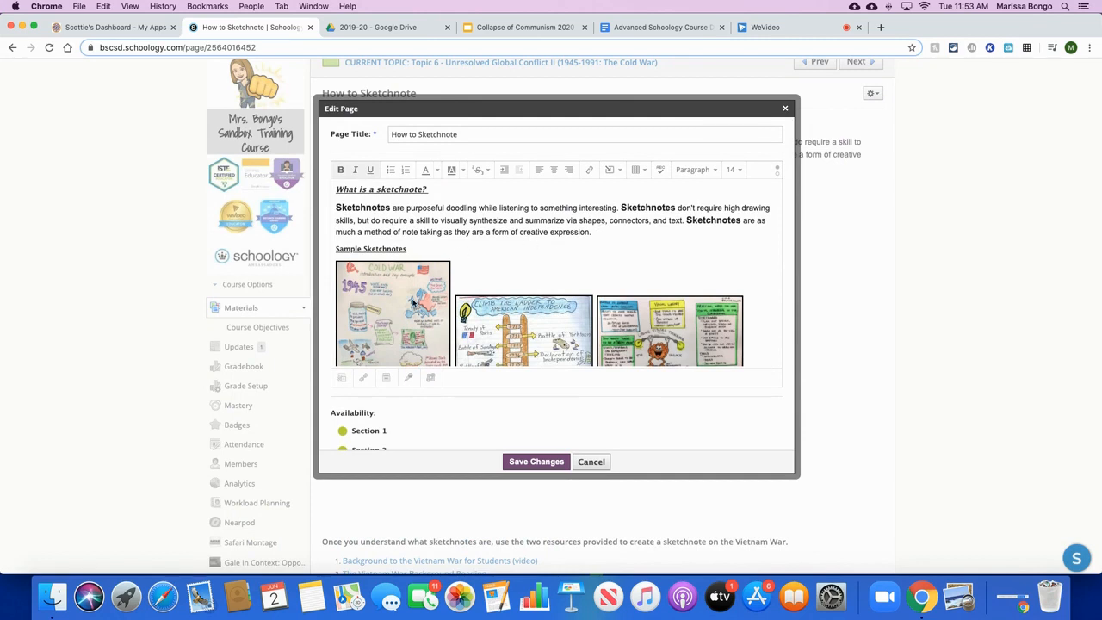
Insert the video image JPG from the Downloads folder after the third sample sketchnote
click(401, 305)
click(503, 328)
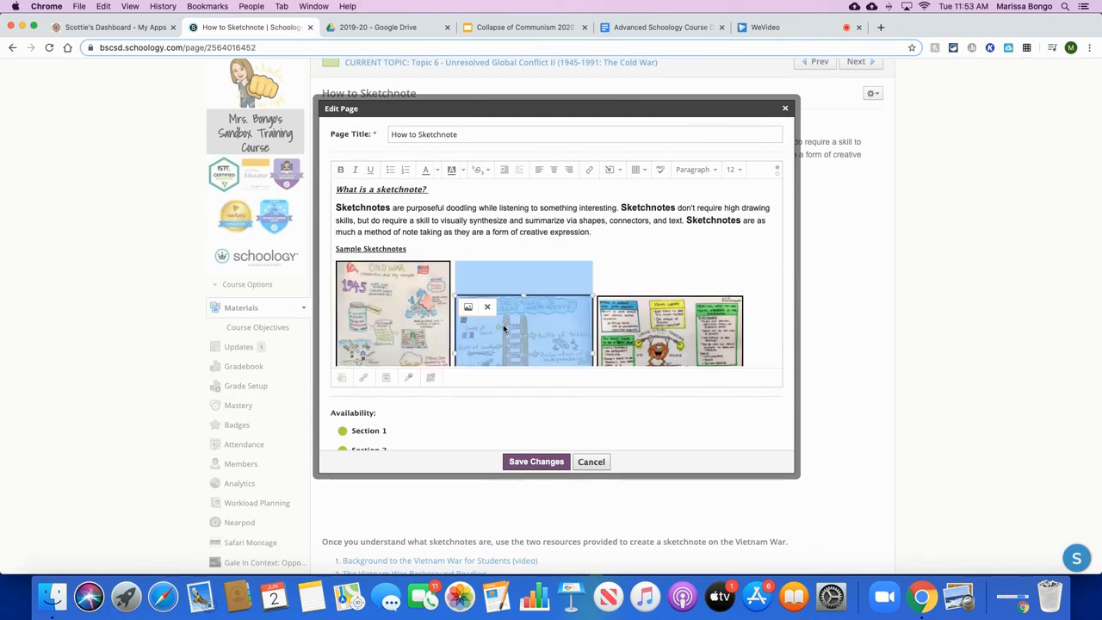
click(639, 332)
click(611, 171)
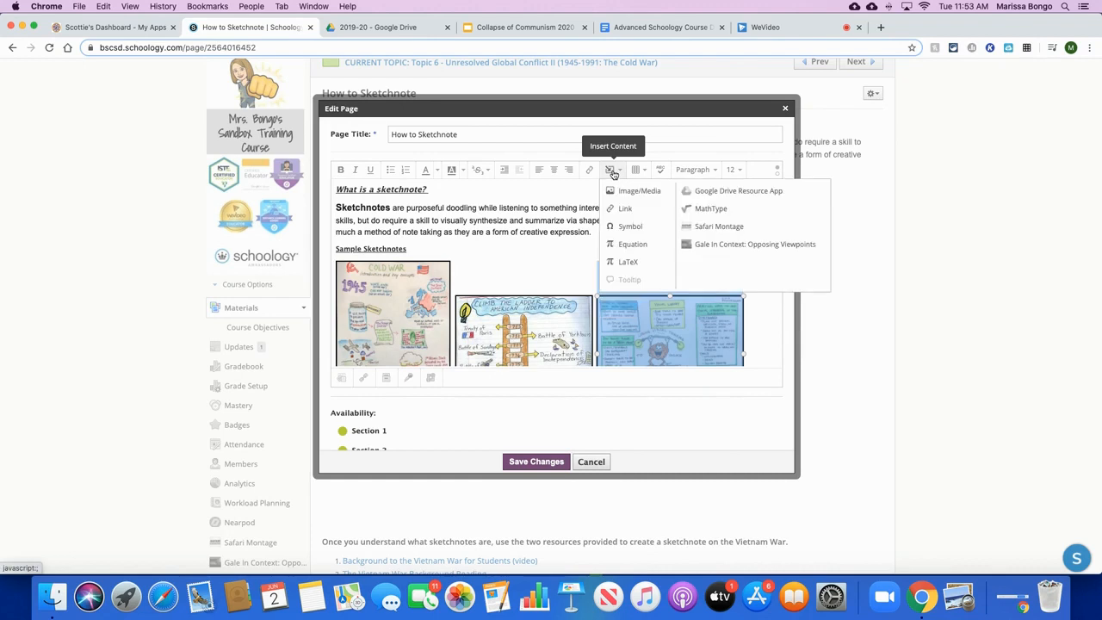
click(627, 191)
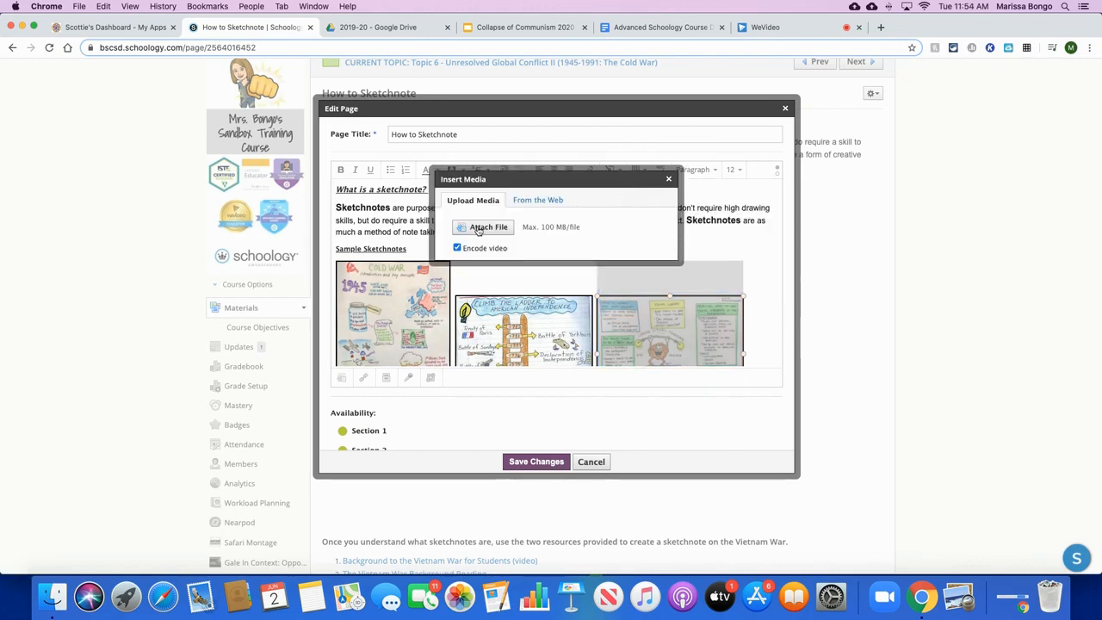
click(479, 229)
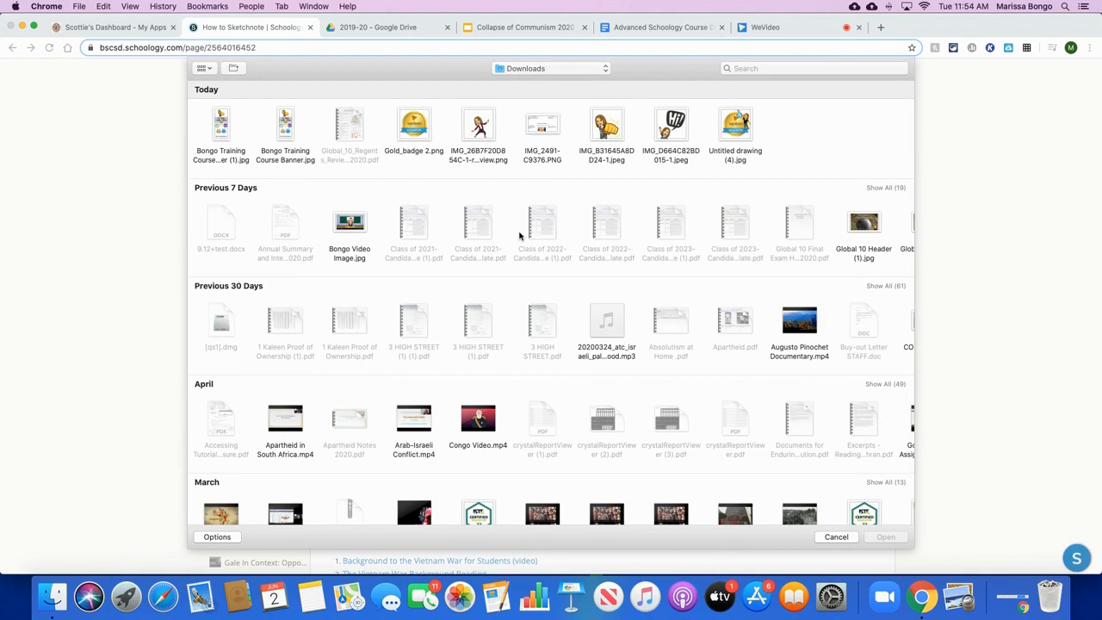
click(344, 231)
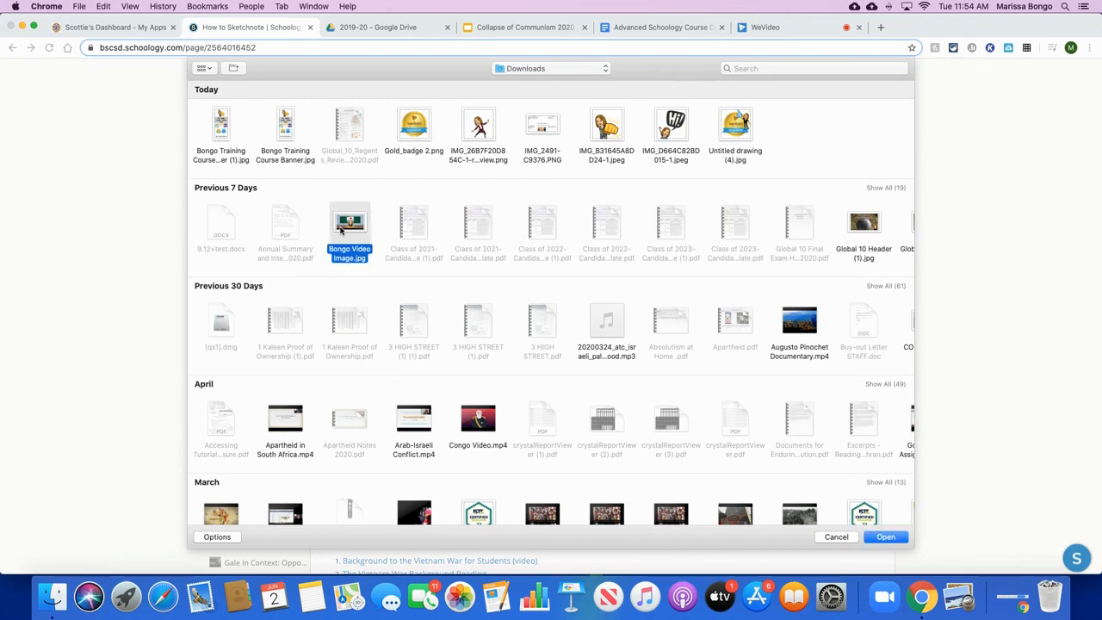
click(887, 536)
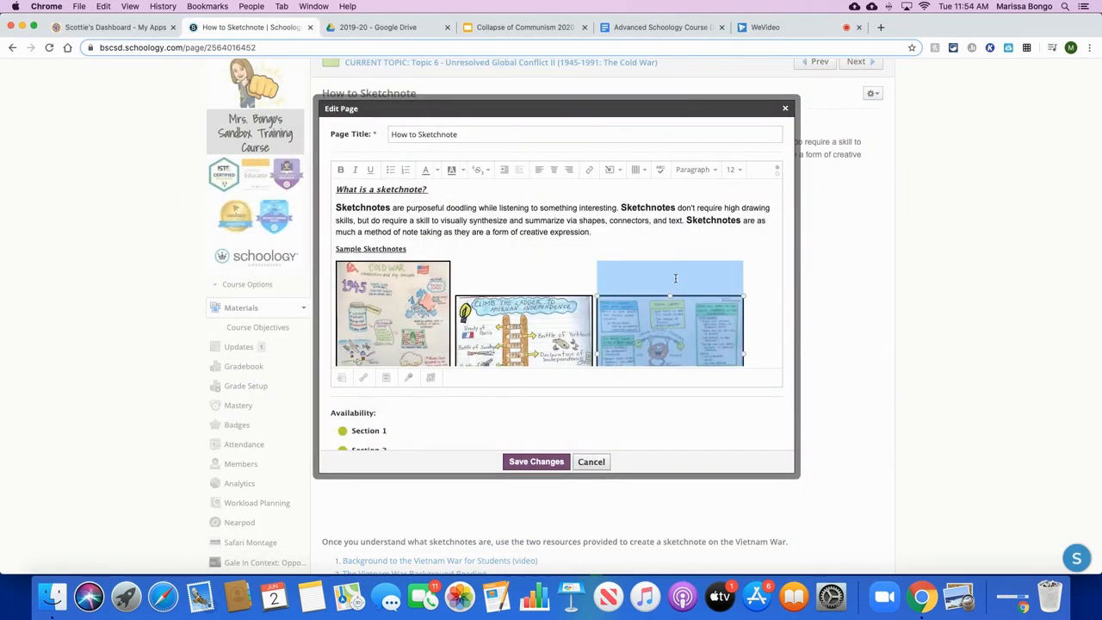
Shrink the inserted video image to roughly the size of the sample sketchnotes above it
scroll(675, 277, down, 5)
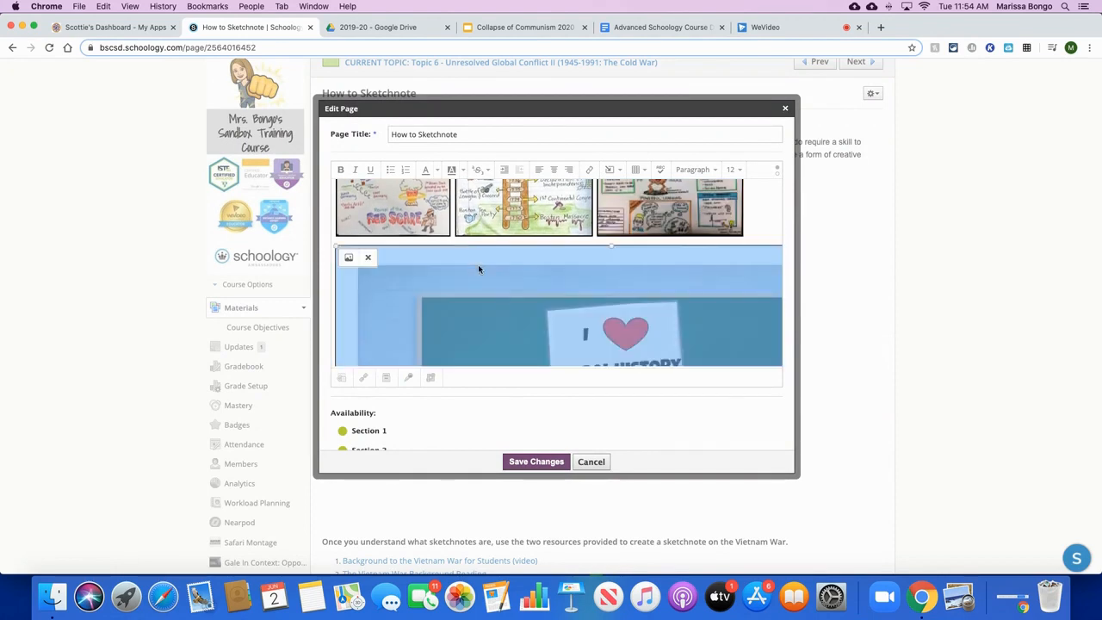
drag(337, 252, 555, 340)
drag(335, 248, 561, 332)
drag(336, 247, 495, 291)
click(644, 291)
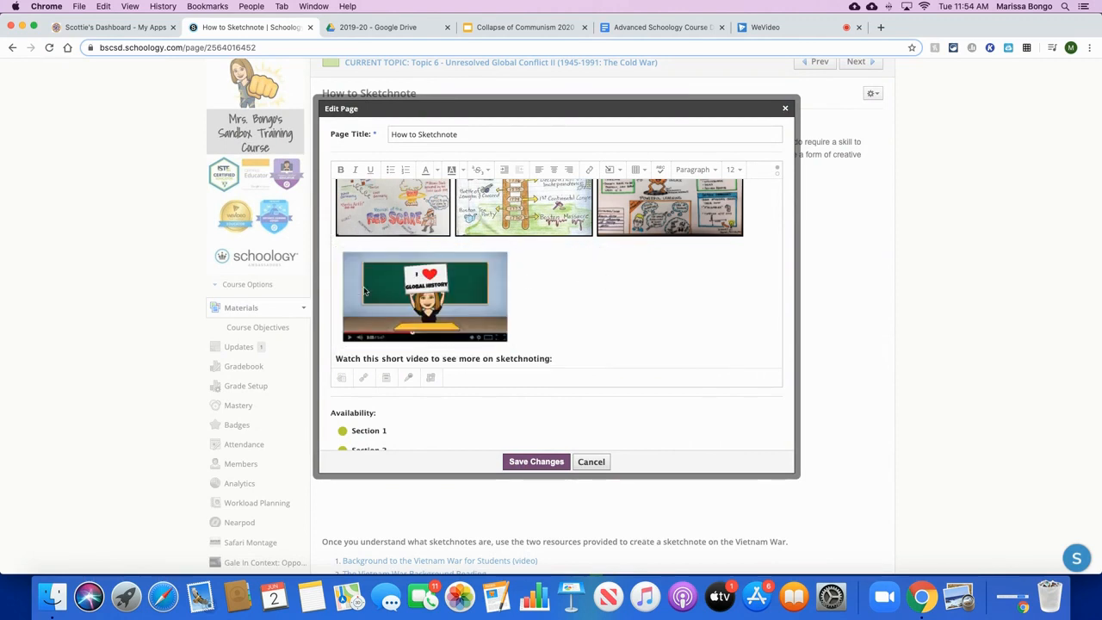
Try to pull the video image up into the sample sketchnote row by deleting backwards from it, and undo the deletions
click(340, 310)
key(Left)
key(BackSpace)
key(BackSpace)
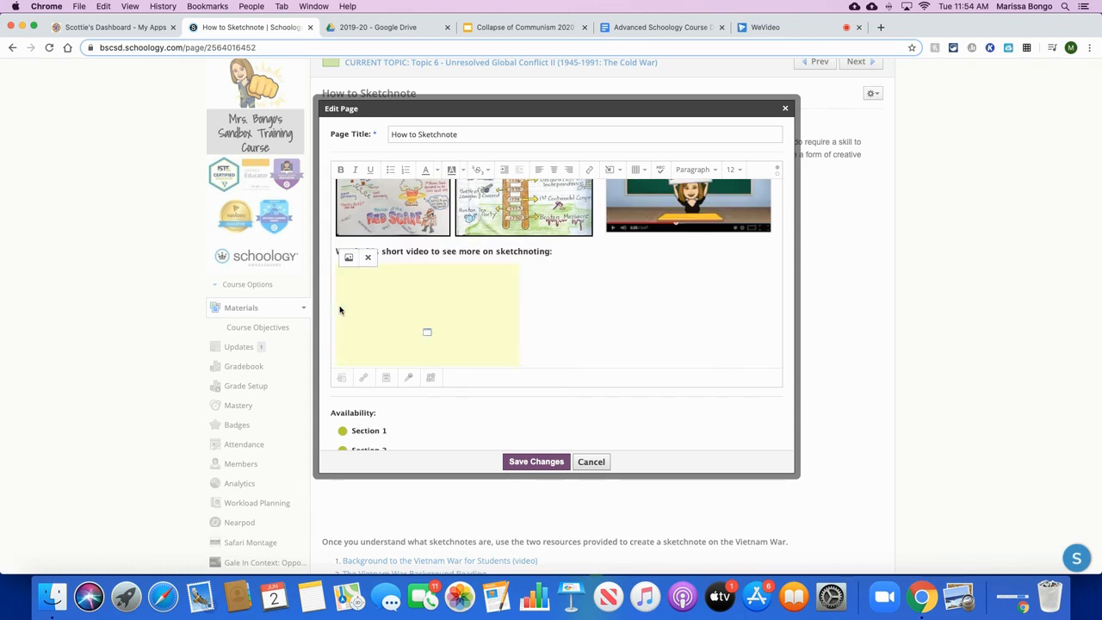
scroll(447, 251, up, 3)
key(super+z)
key(super+z)
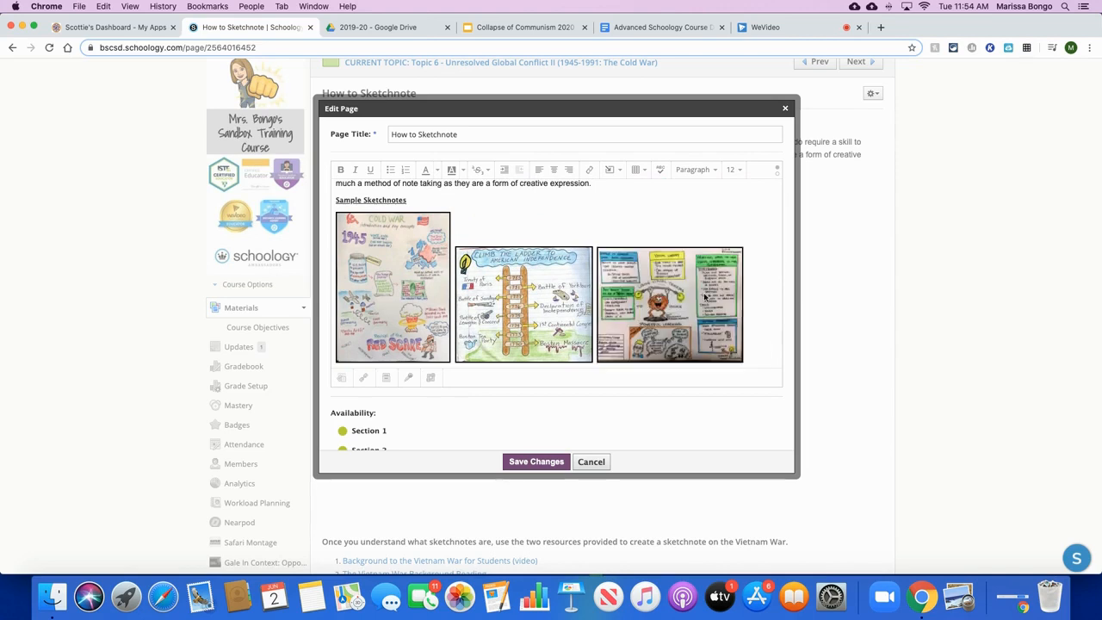
Insert a table with one row and four columns on a new line under the "Sample Sketchnotes" heading
scroll(705, 296, down, 2)
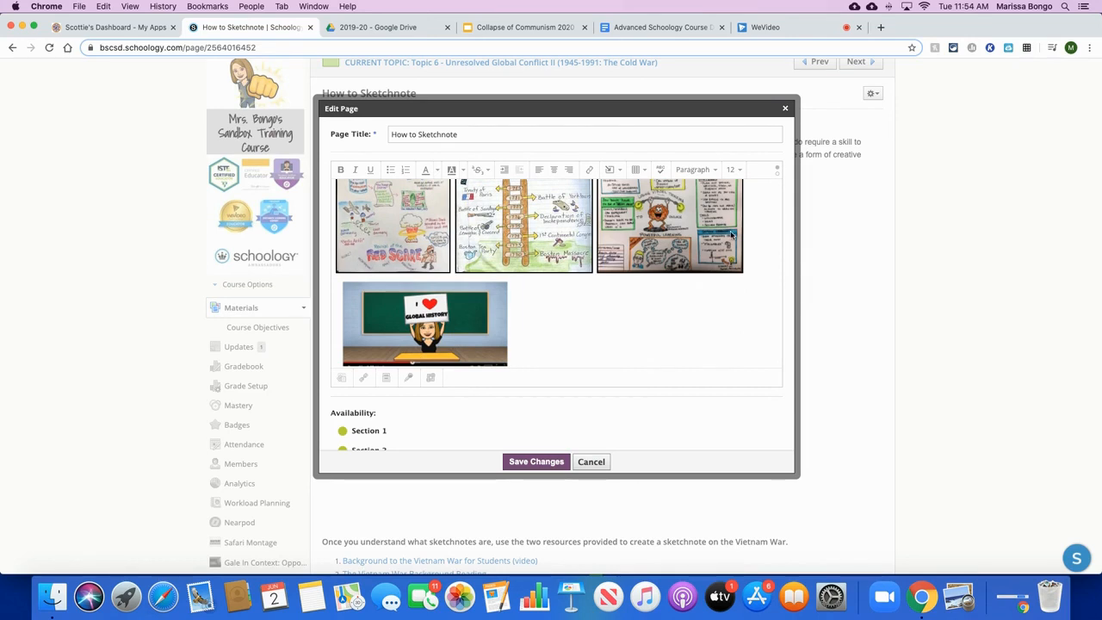
scroll(499, 254, up, 5)
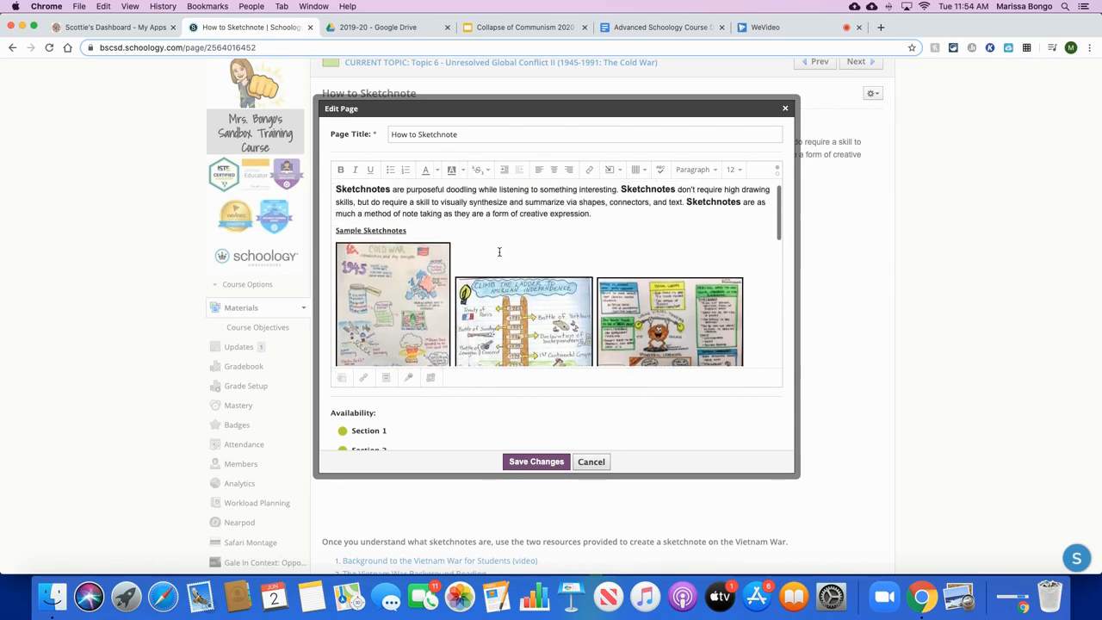
click(425, 230)
key(Return)
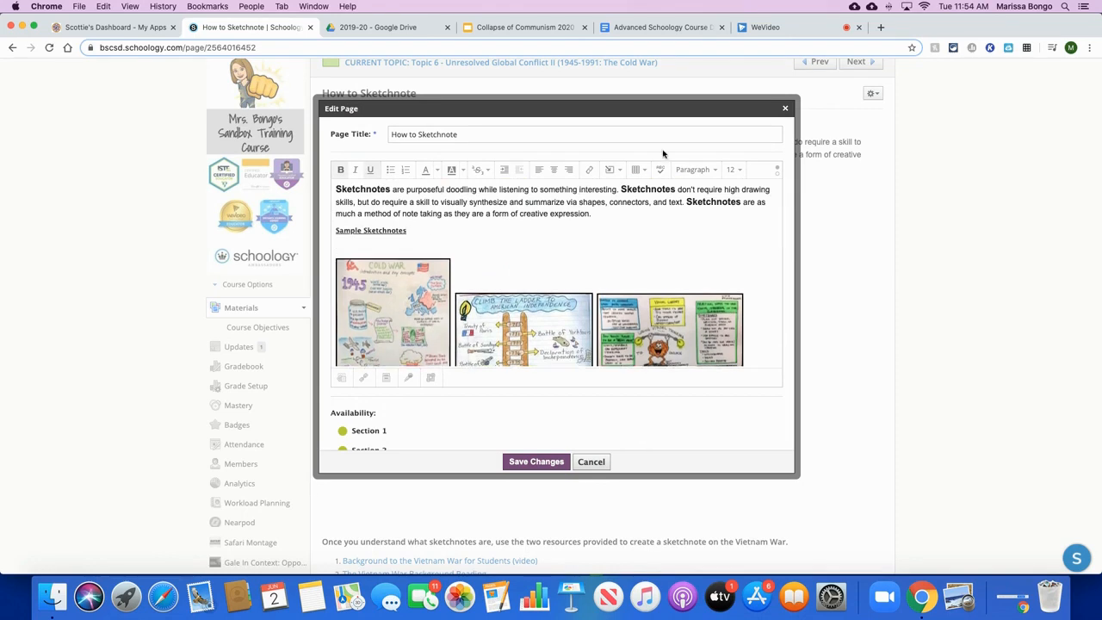
click(635, 169)
click(689, 195)
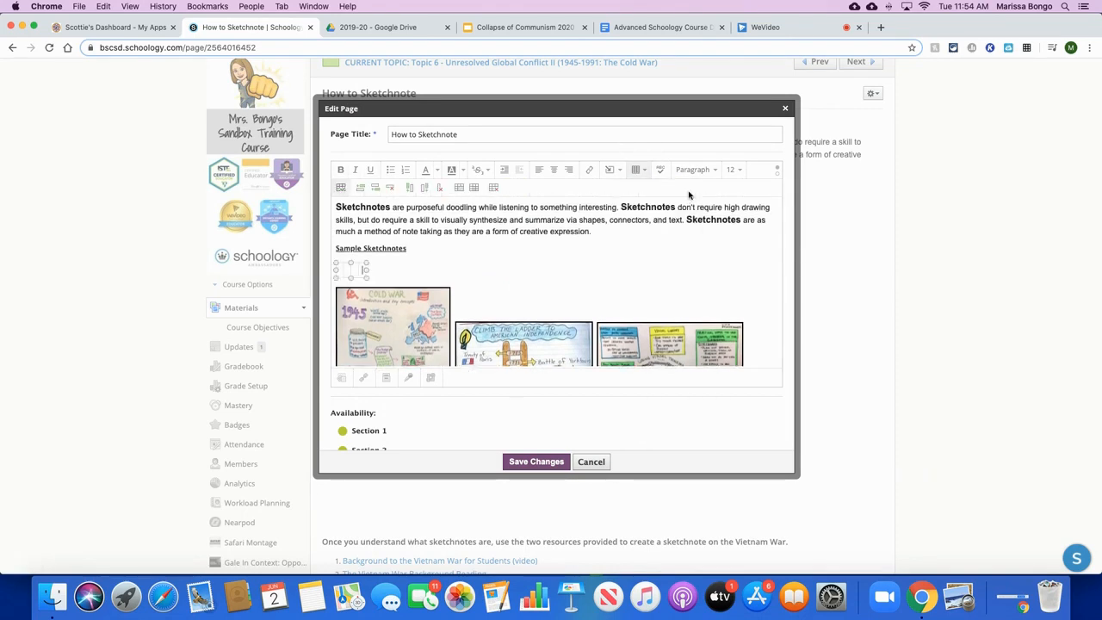
Move the Cold War sketchnote from below the new table into its first cell
scroll(368, 315, down, 1)
click(369, 316)
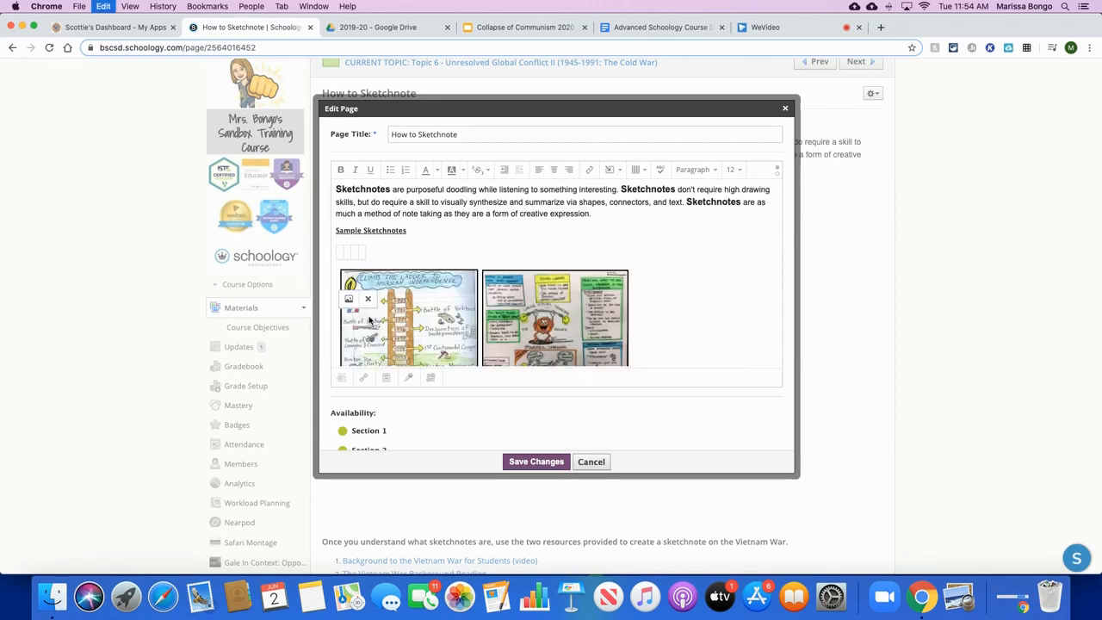
click(340, 251)
key(ctrl+v)
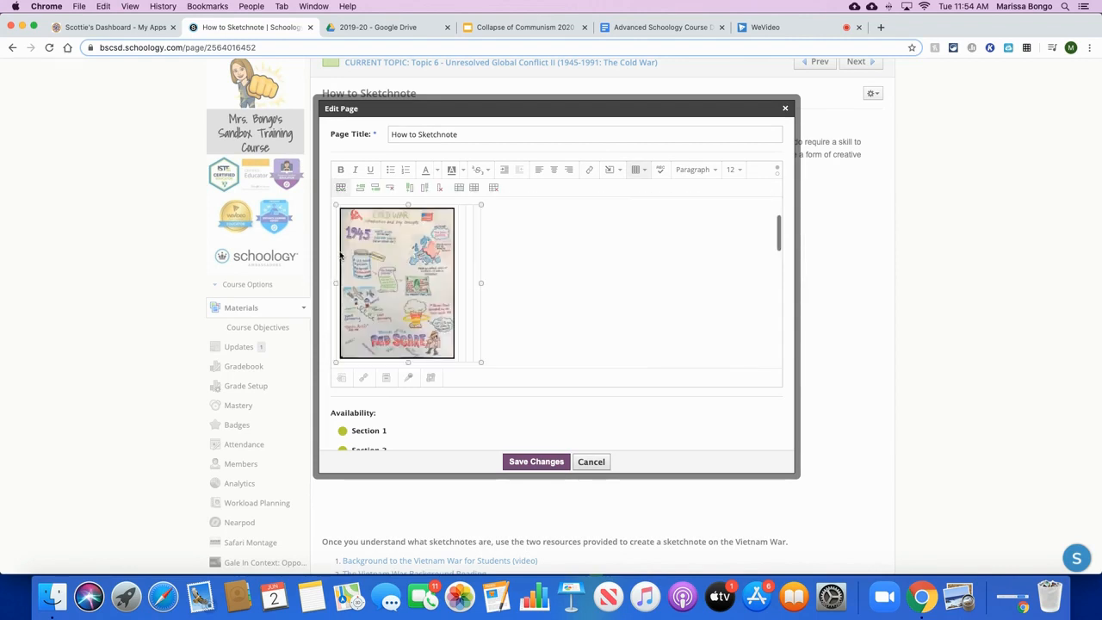
Move the "Climb the Ladder to American Independence" sketchnote into the table's second cell
scroll(463, 258, down, 5)
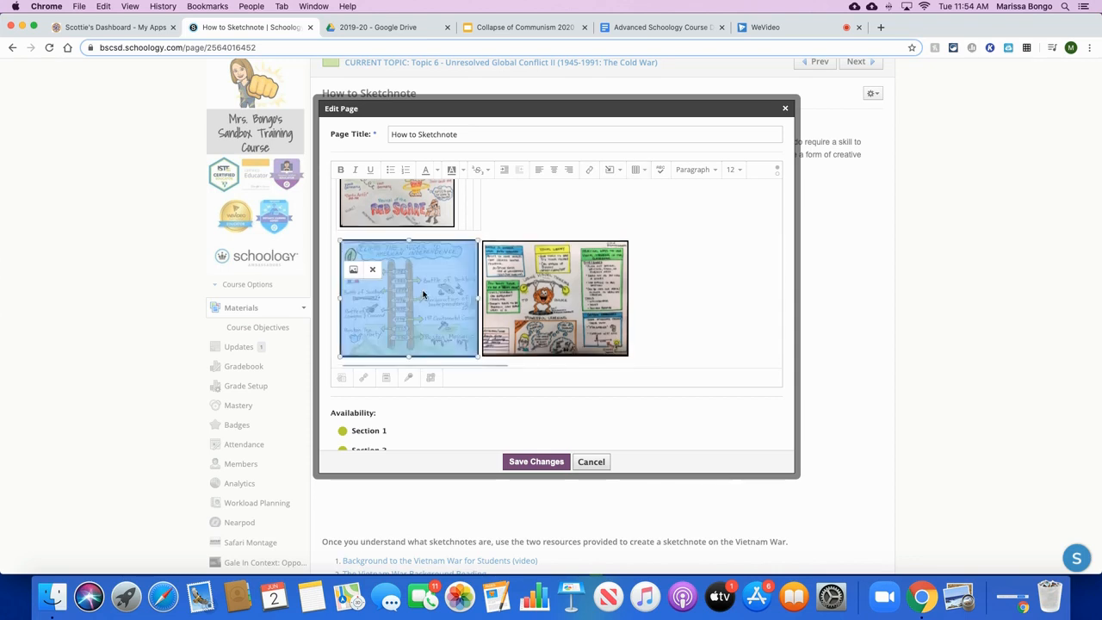
key(Delete)
click(462, 218)
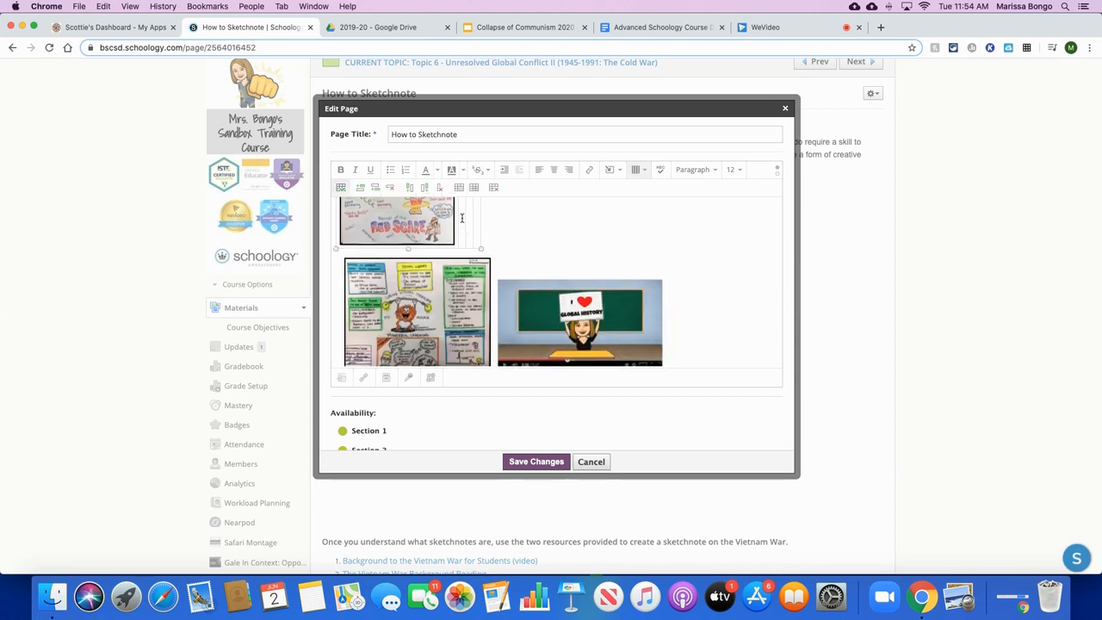
scroll(462, 219, up, 5)
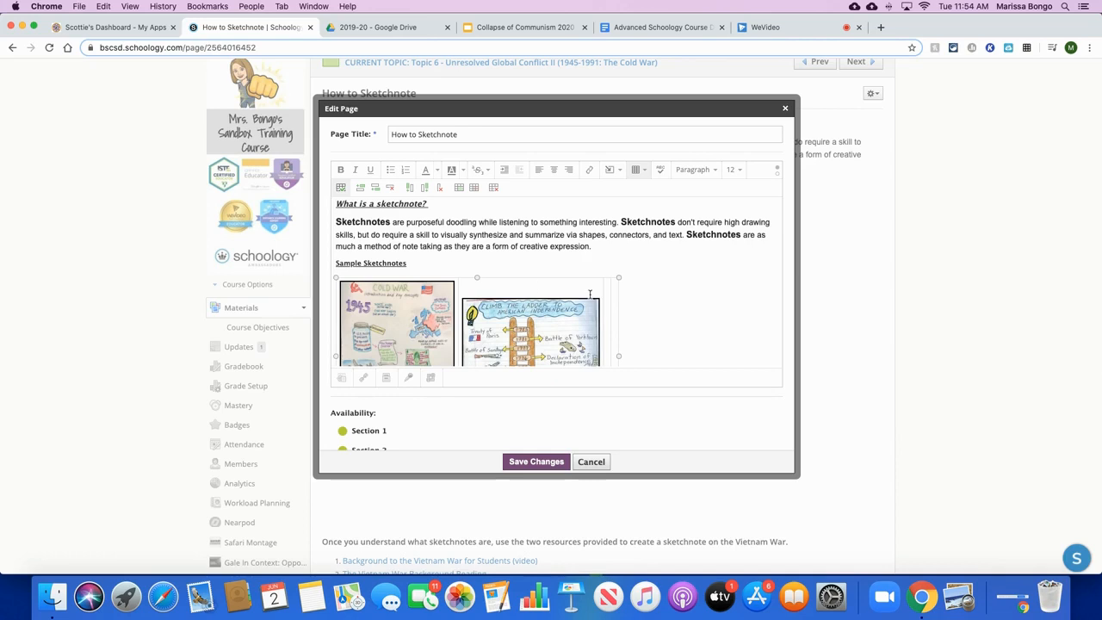
Move the remaining sample sketchnote, the one with the weightlifting figure, into the table's third cell
scroll(590, 294, down, 5)
click(416, 306)
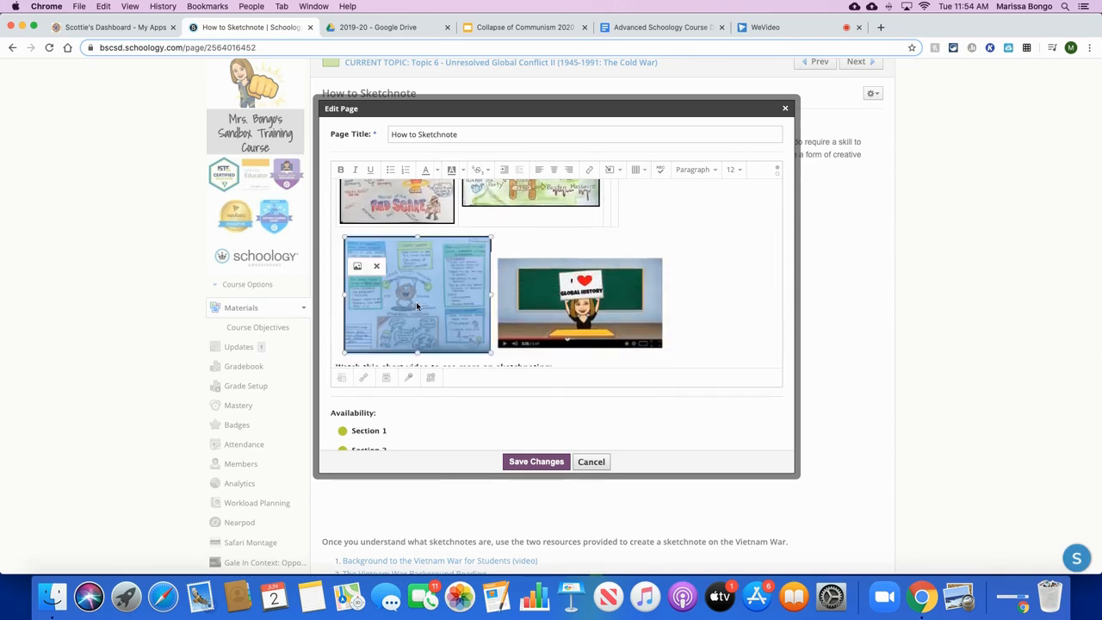
key(BackSpace)
click(604, 207)
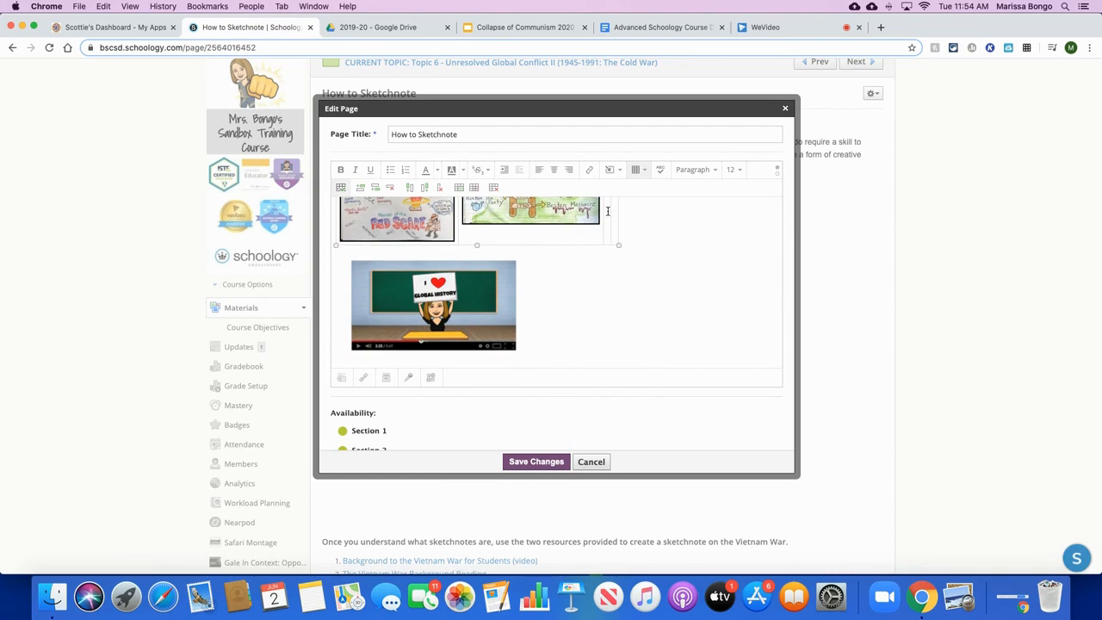
key(super+v)
Move the "I ♥ Global History" video image into the table's fourth cell and check the full row of images
click(371, 345)
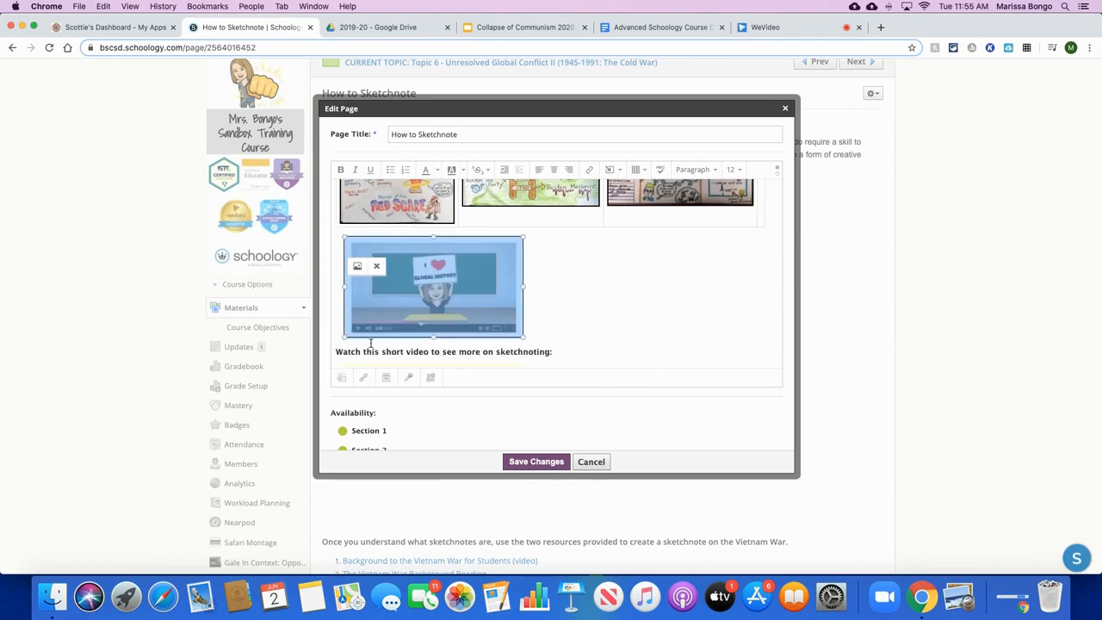
key(super+x)
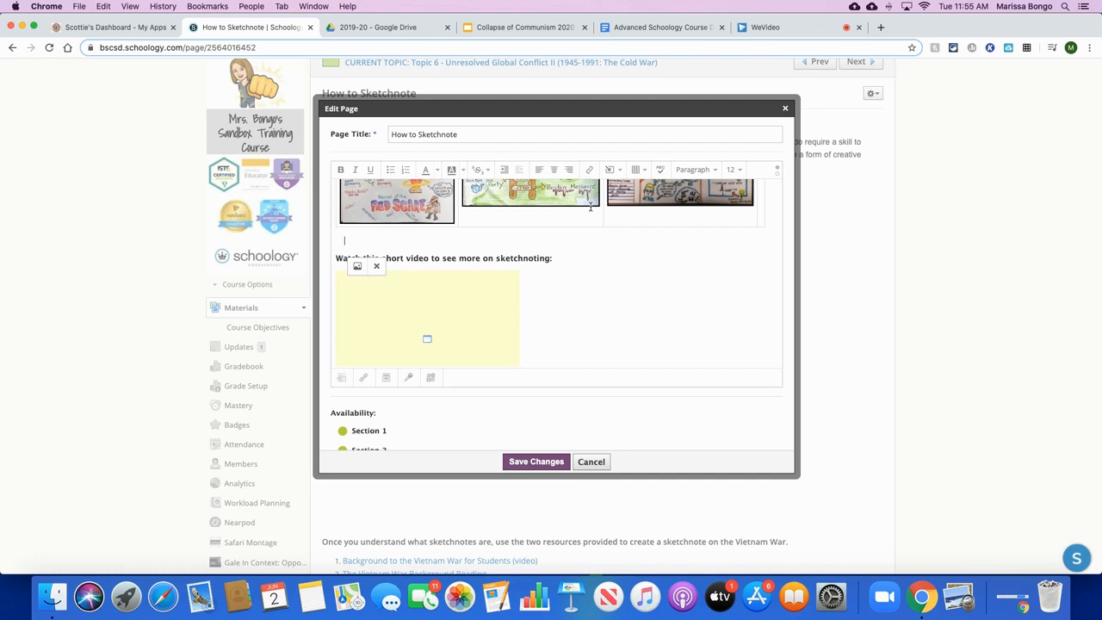
click(760, 199)
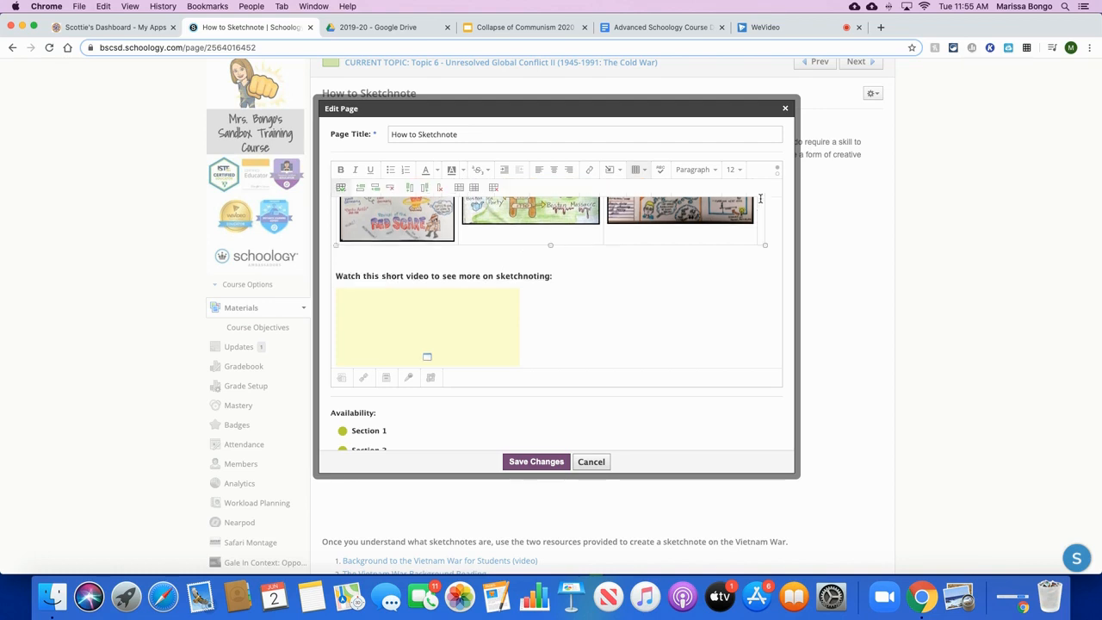
key(super+v)
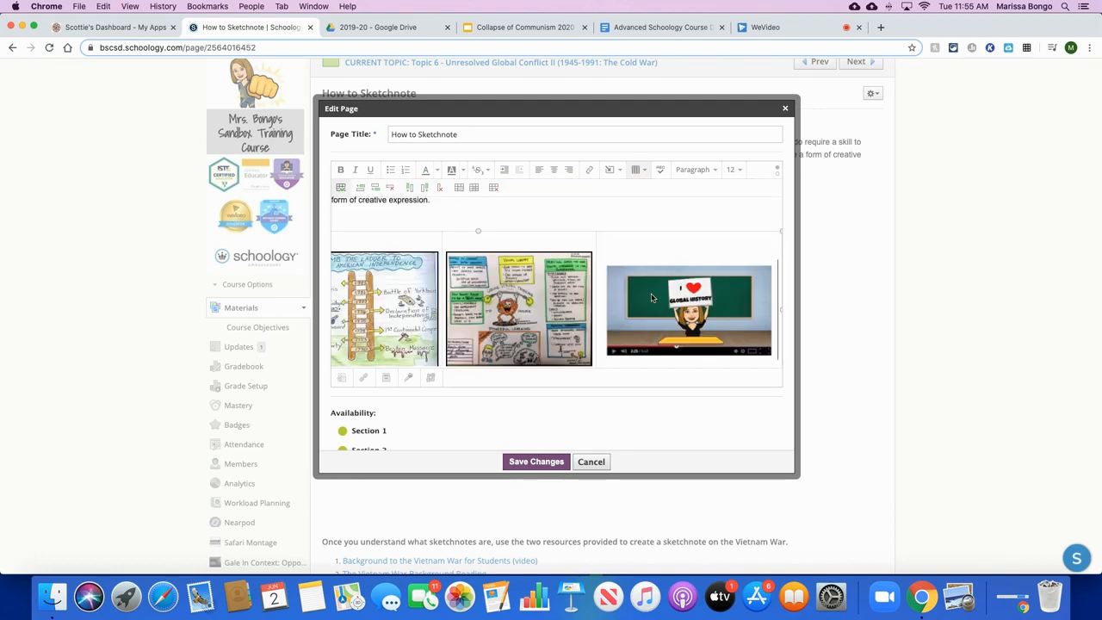
scroll(652, 298, left, 2)
scroll(652, 298, right, 2)
scroll(652, 298, left, 1)
scroll(651, 298, left, 2)
Insert the video Augusto Pinochet Documentary.mp4 from Downloads on a new line under "Watch this short video to see more on sketchnoting:"
scroll(652, 298, down, 3)
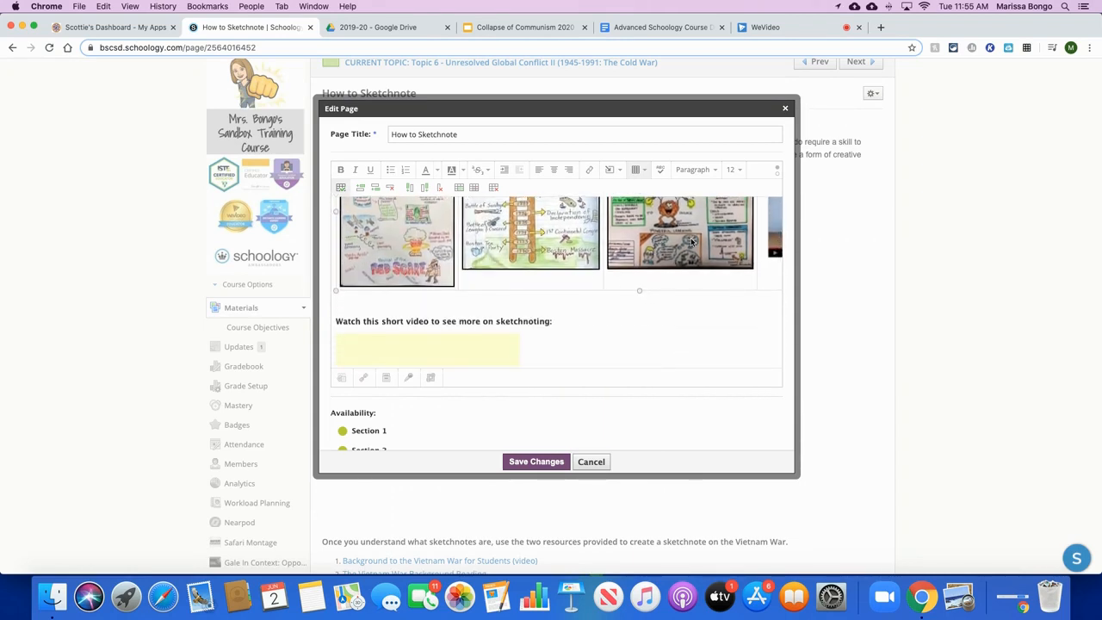
scroll(640, 322, down, 3)
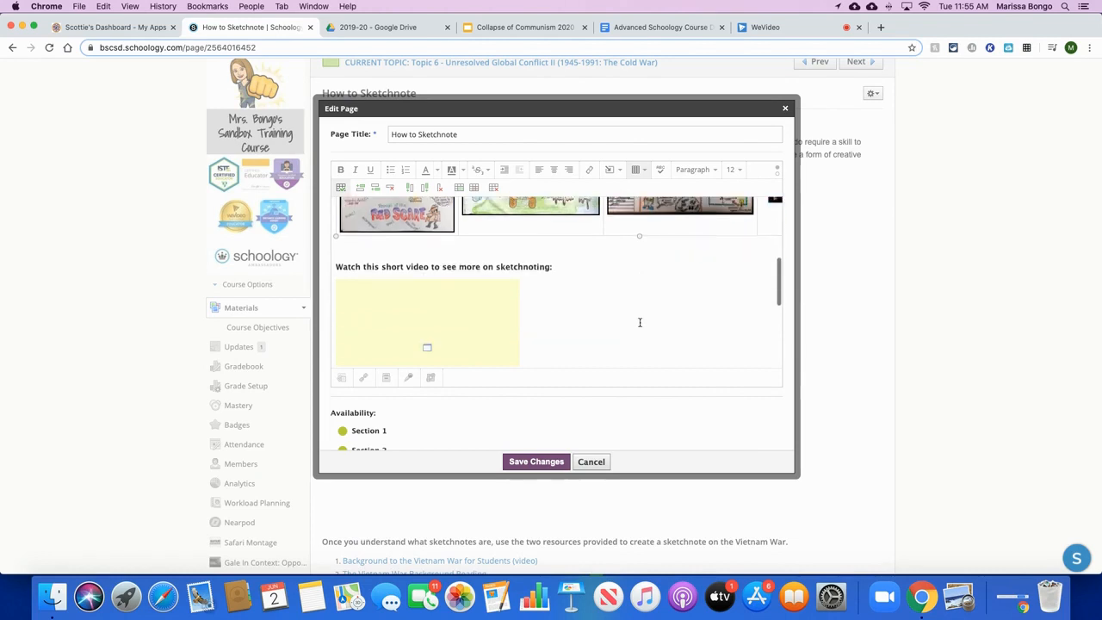
click(474, 275)
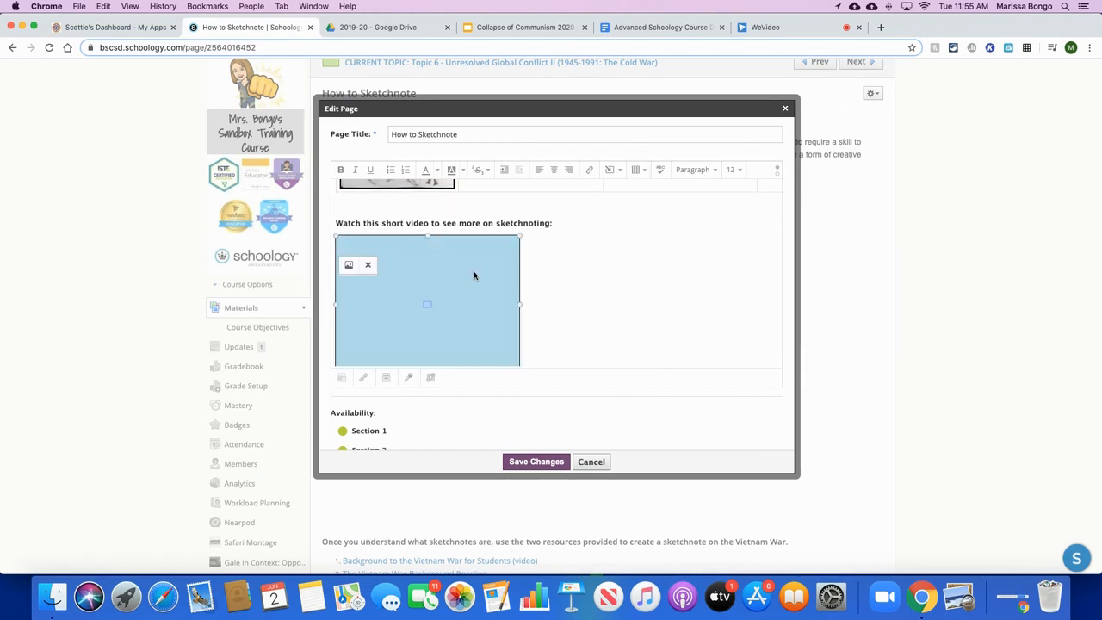
click(565, 222)
key(Return)
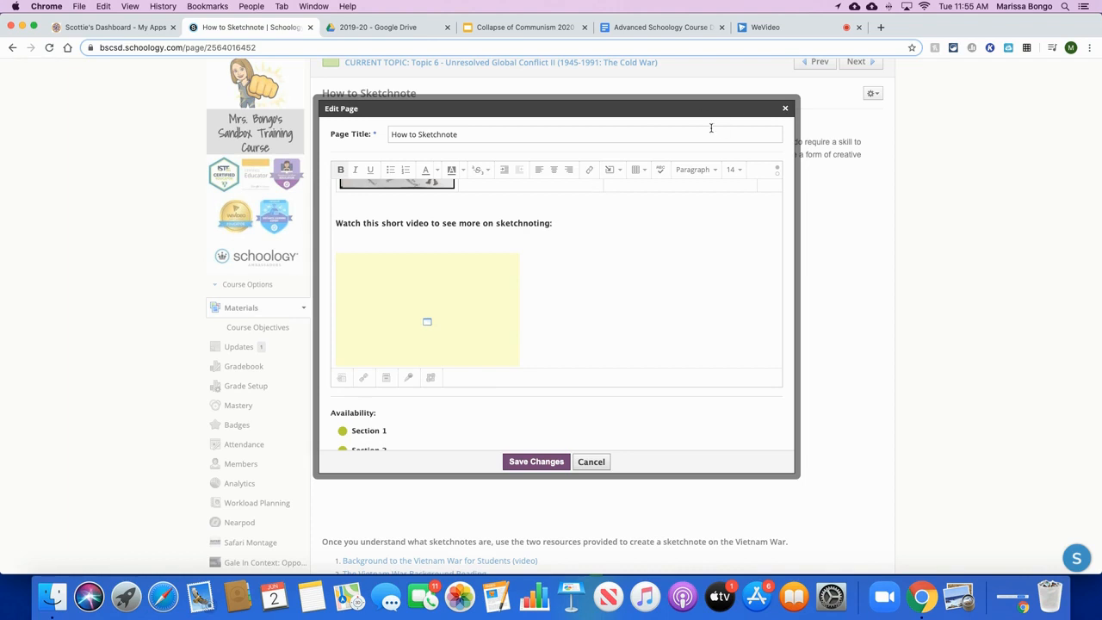
click(608, 172)
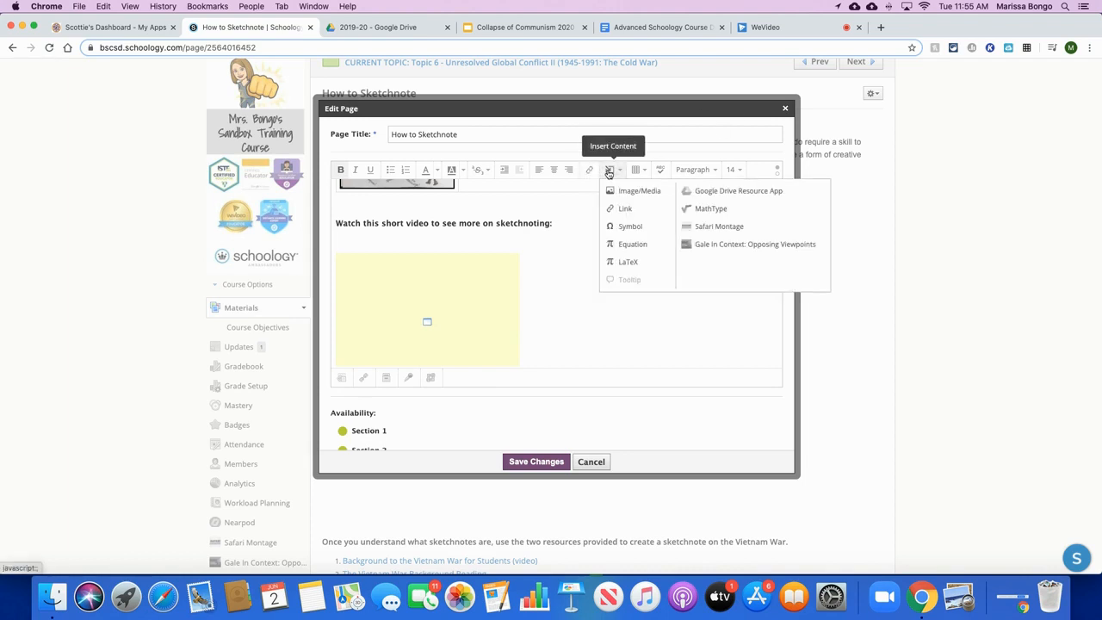
click(618, 192)
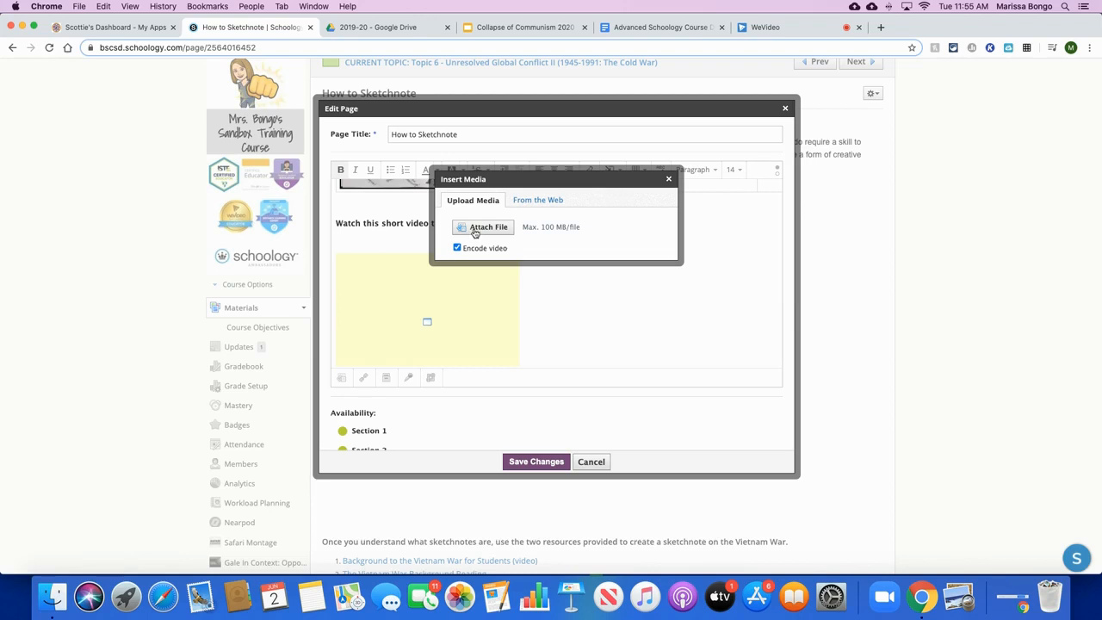
click(480, 228)
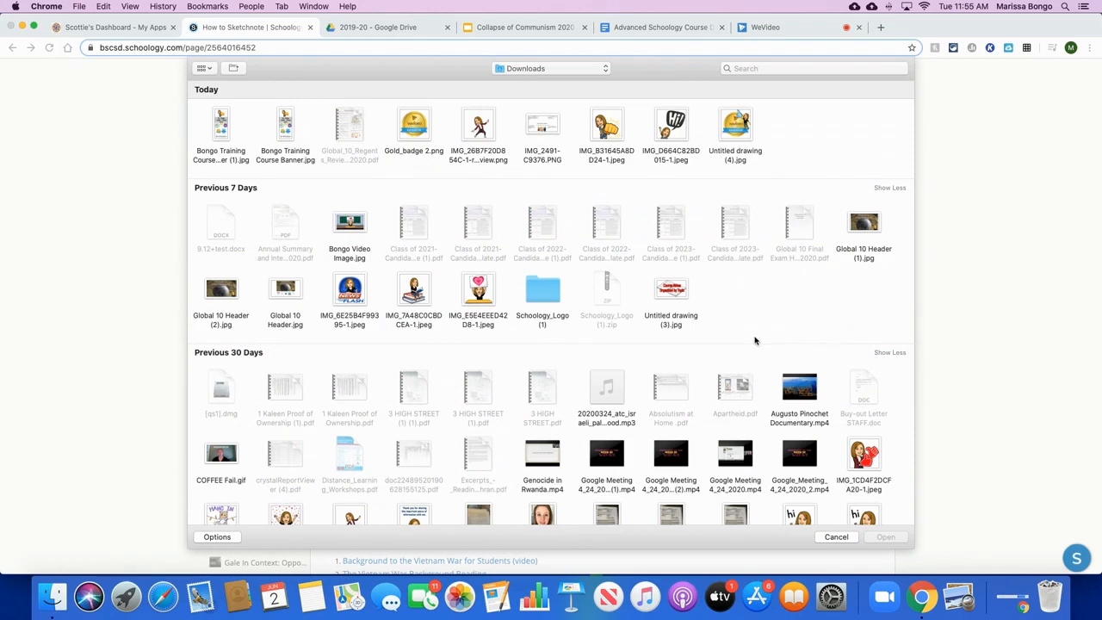
click(799, 388)
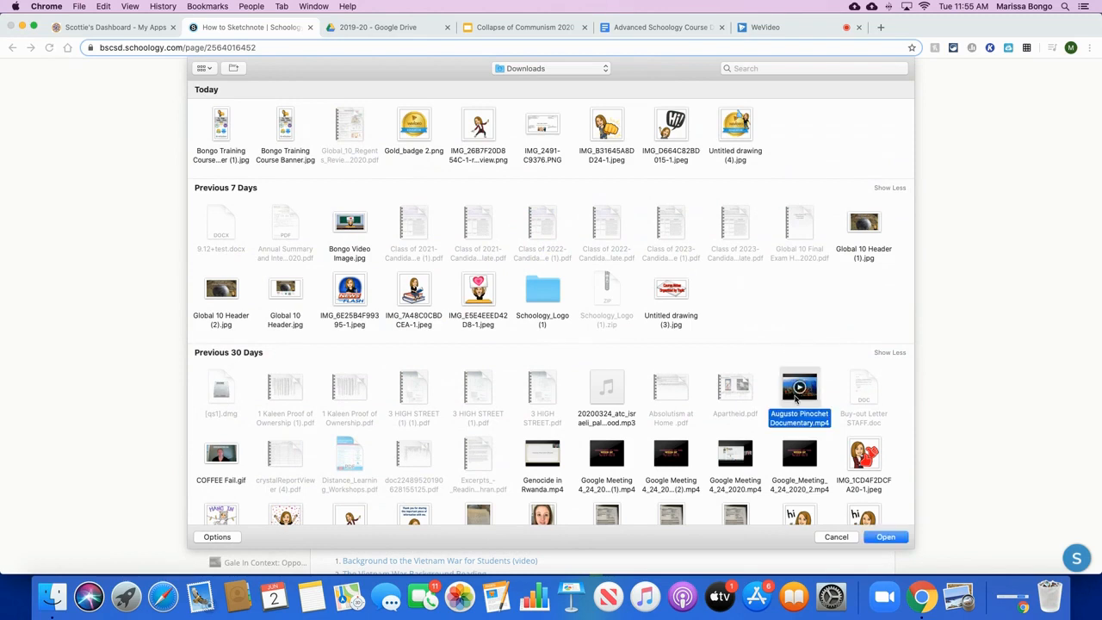
click(887, 536)
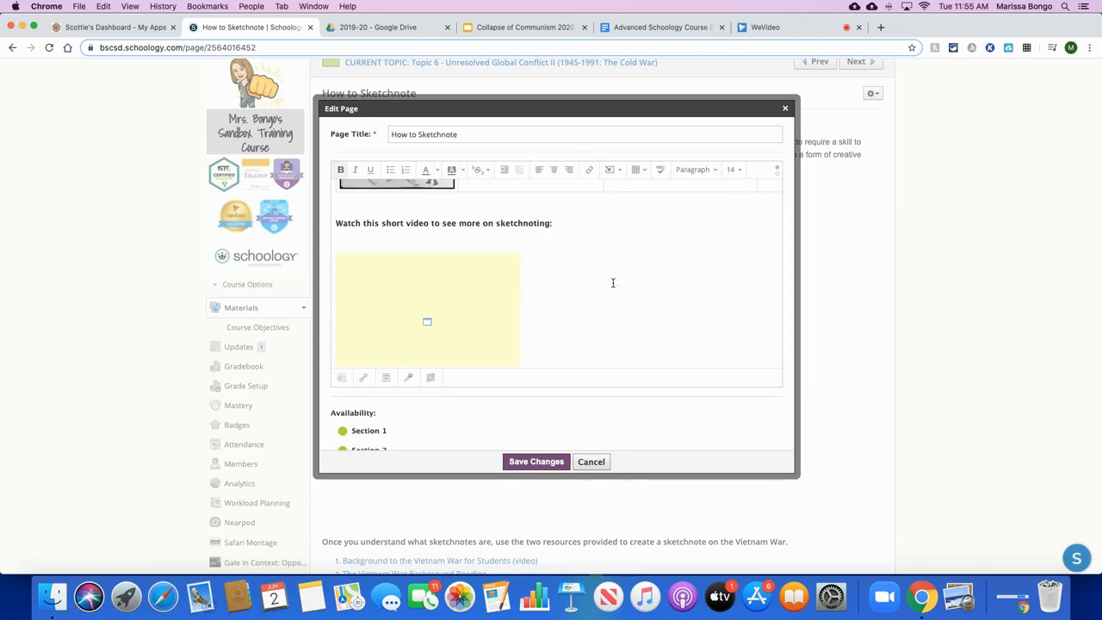
Enlarge the newly inserted video placeholder, the upper of the two, by about a third
scroll(551, 305, down, 3)
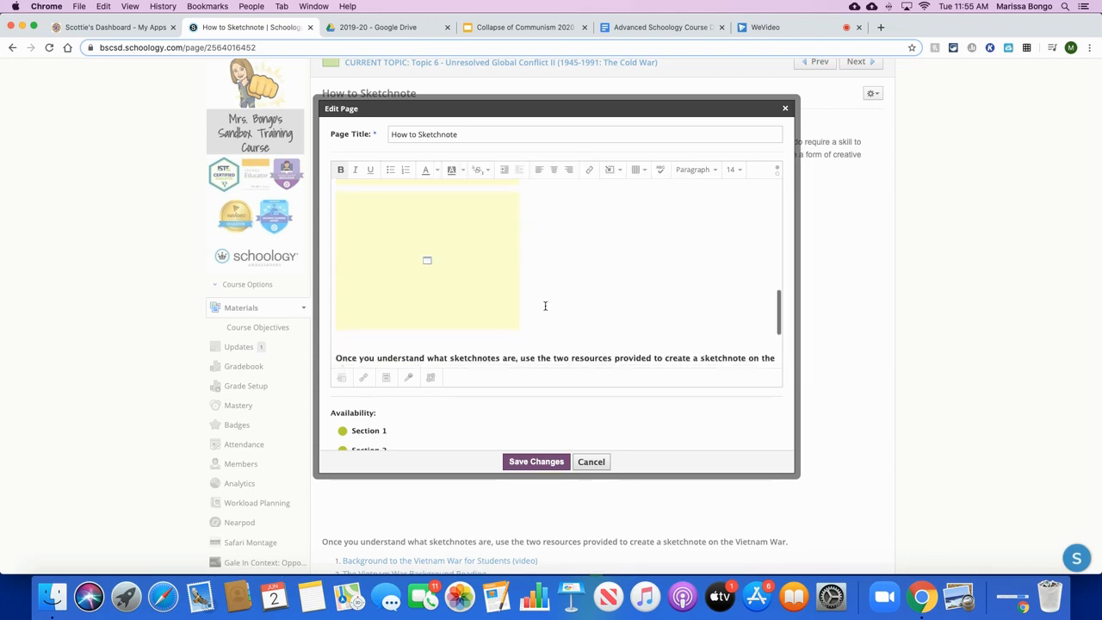
scroll(544, 306, up, 5)
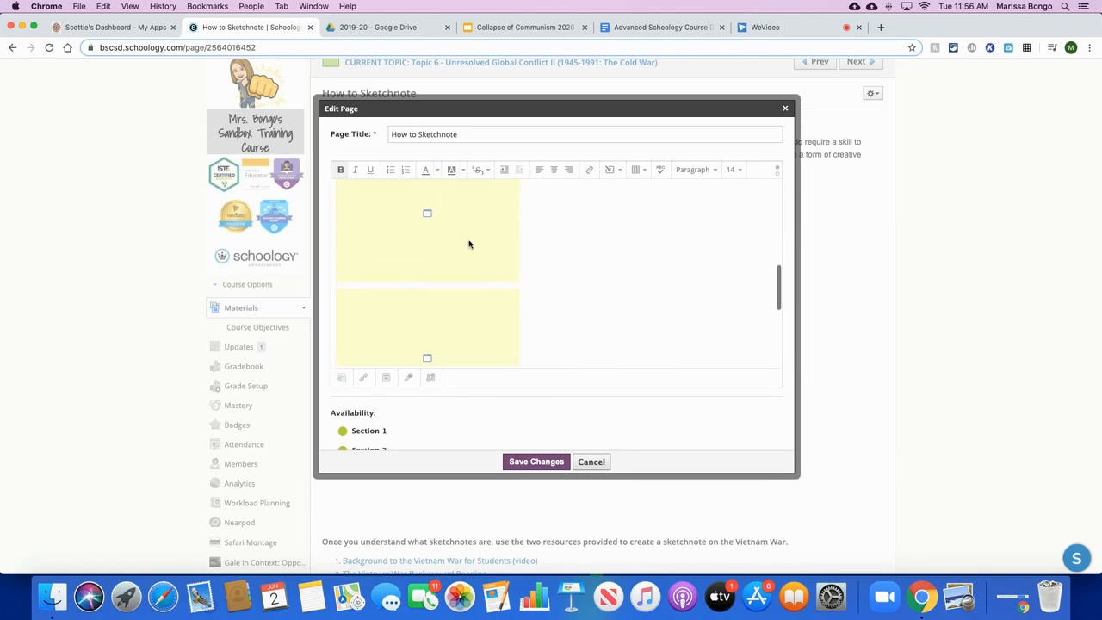
click(502, 265)
drag(520, 283, 639, 329)
Enlarge the lower video placeholder until it is about as wide as the one above it
scroll(623, 293, down, 3)
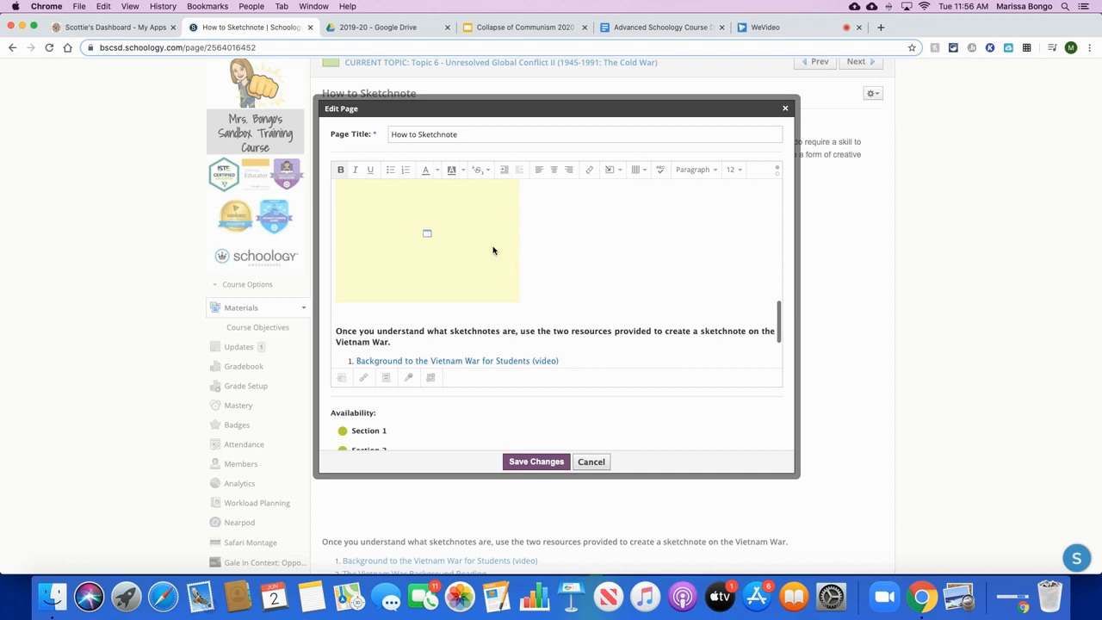
click(465, 238)
drag(520, 304, 616, 345)
click(666, 258)
scroll(664, 256, up, 3)
scroll(664, 256, down, 4)
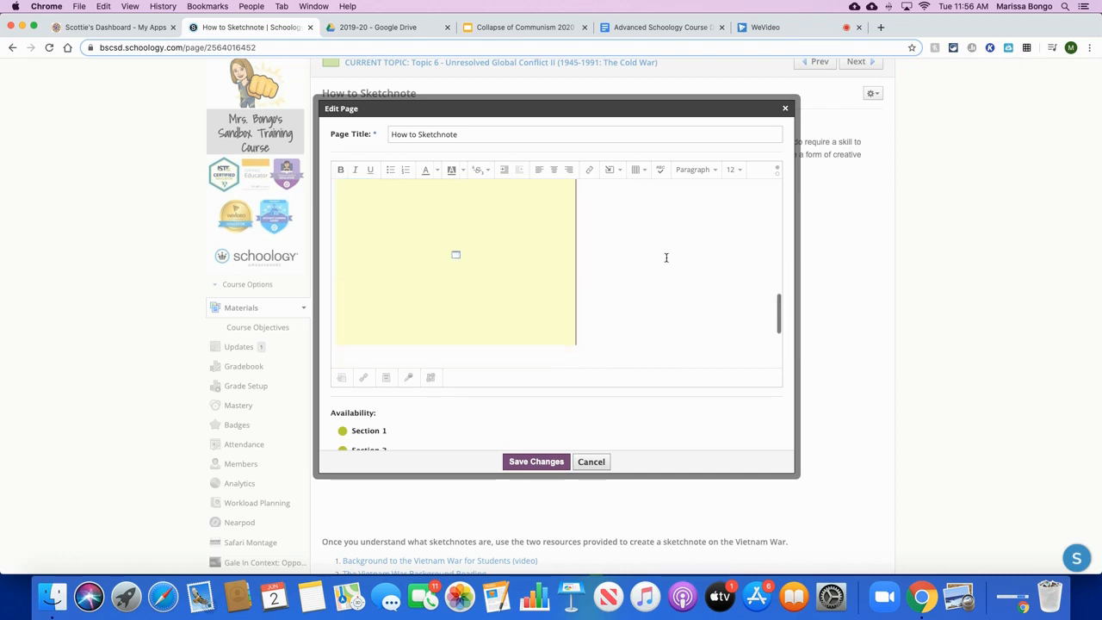
click(561, 316)
drag(574, 323, 586, 333)
click(674, 289)
Save the edited How to Sketchnote page and review its image table and embedded videos
scroll(674, 290, down, 3)
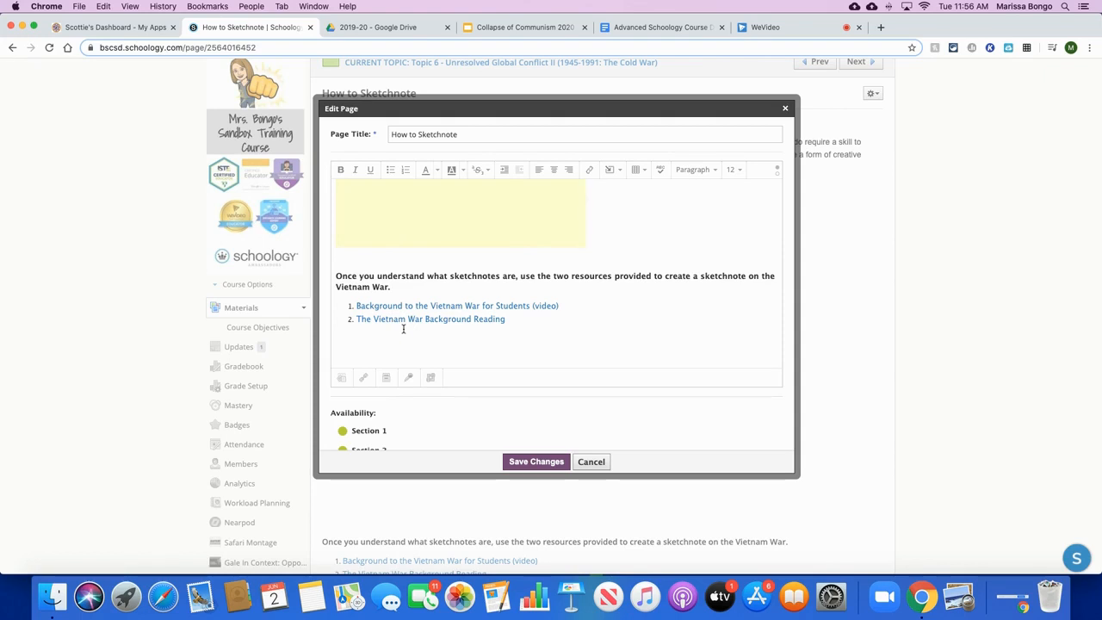
click(527, 462)
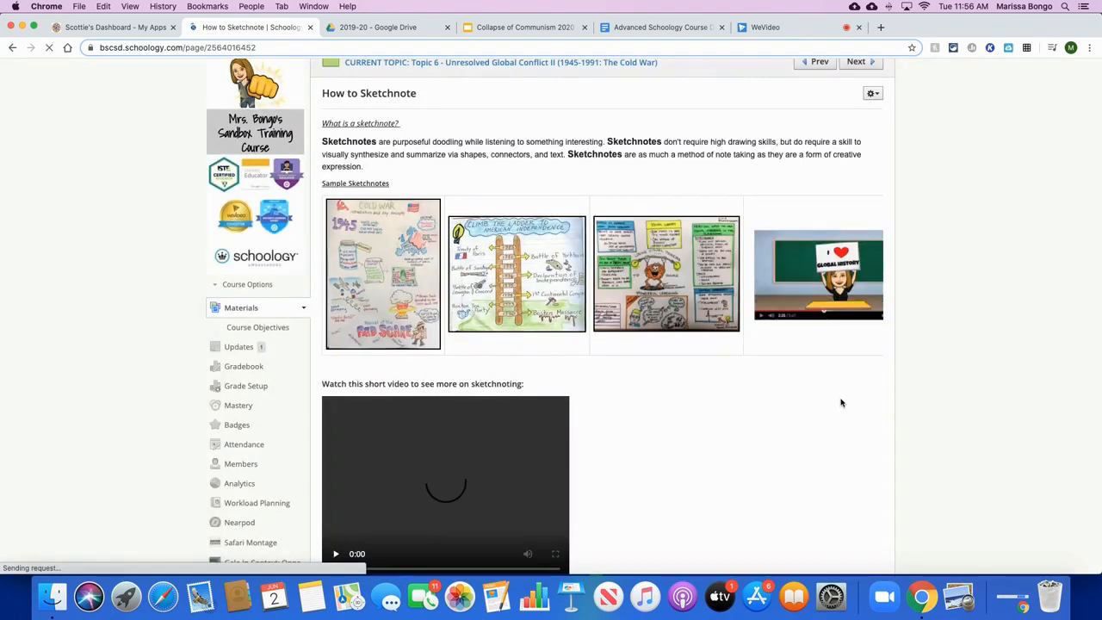
scroll(842, 403, down, 2)
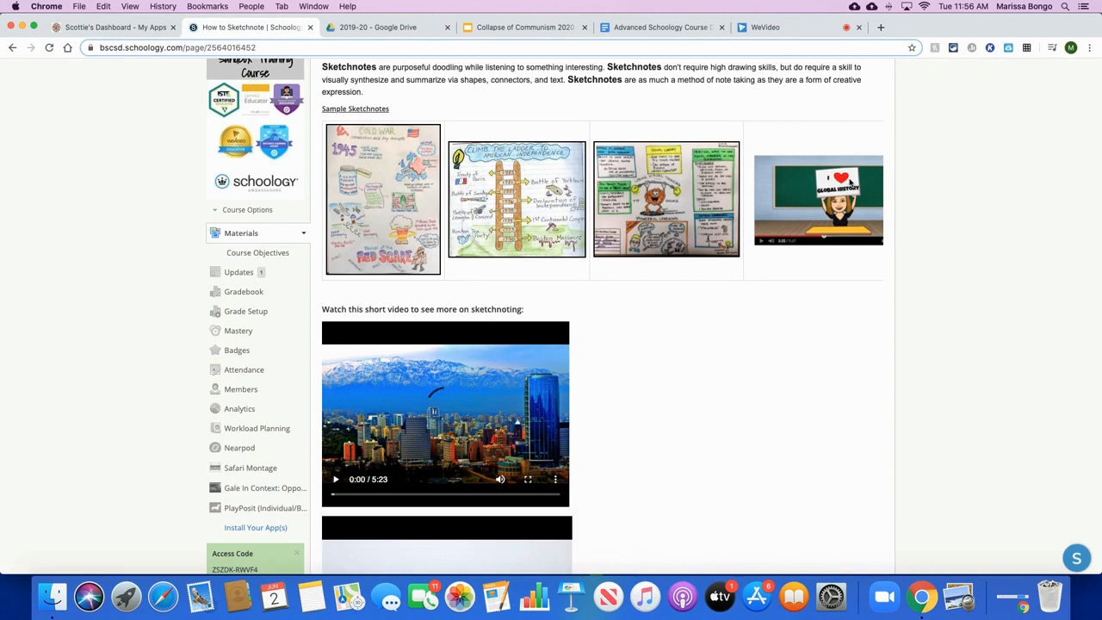
scroll(618, 397, down, 5)
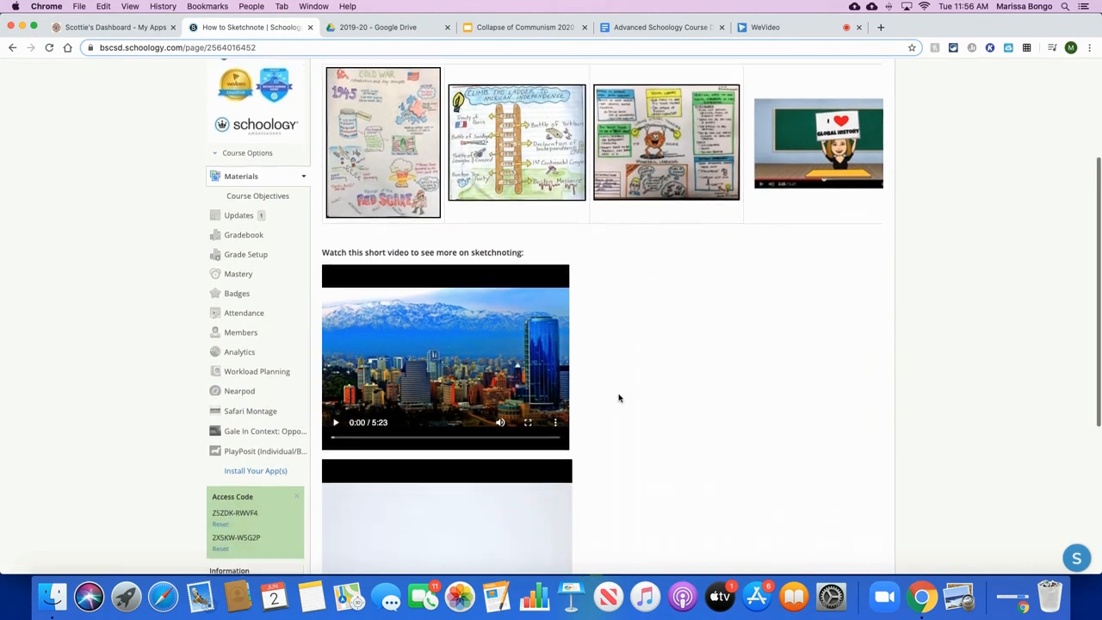
scroll(618, 398, up, 8)
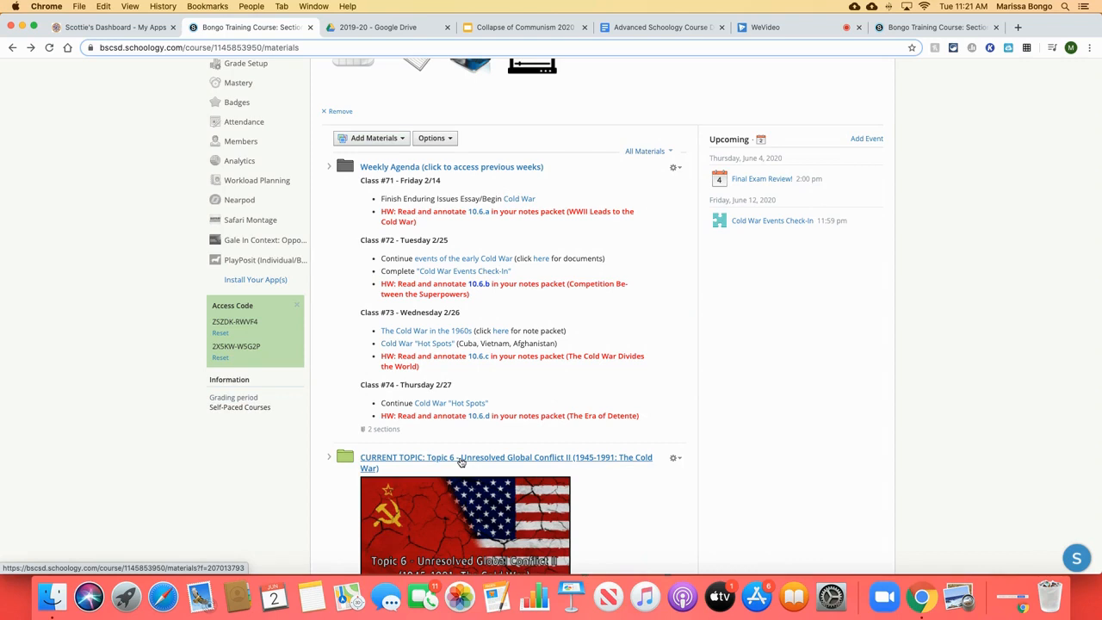
Look through the Topic 6 folder and its "The Early Cold War - 1940s-1960s" subfolder, and return to the course materials page
click(460, 462)
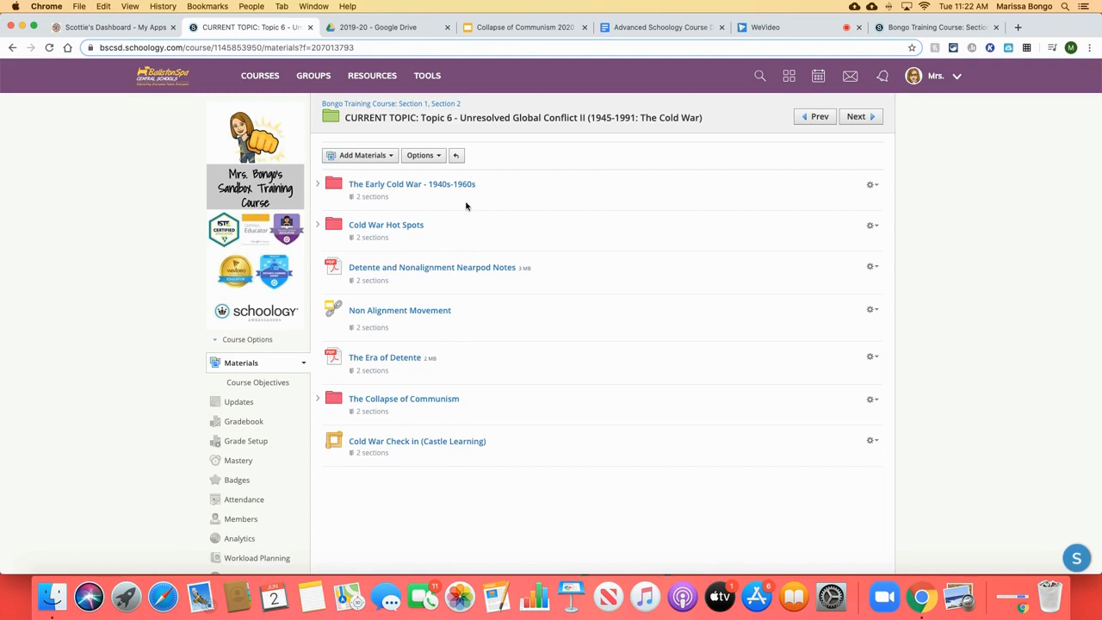
click(449, 185)
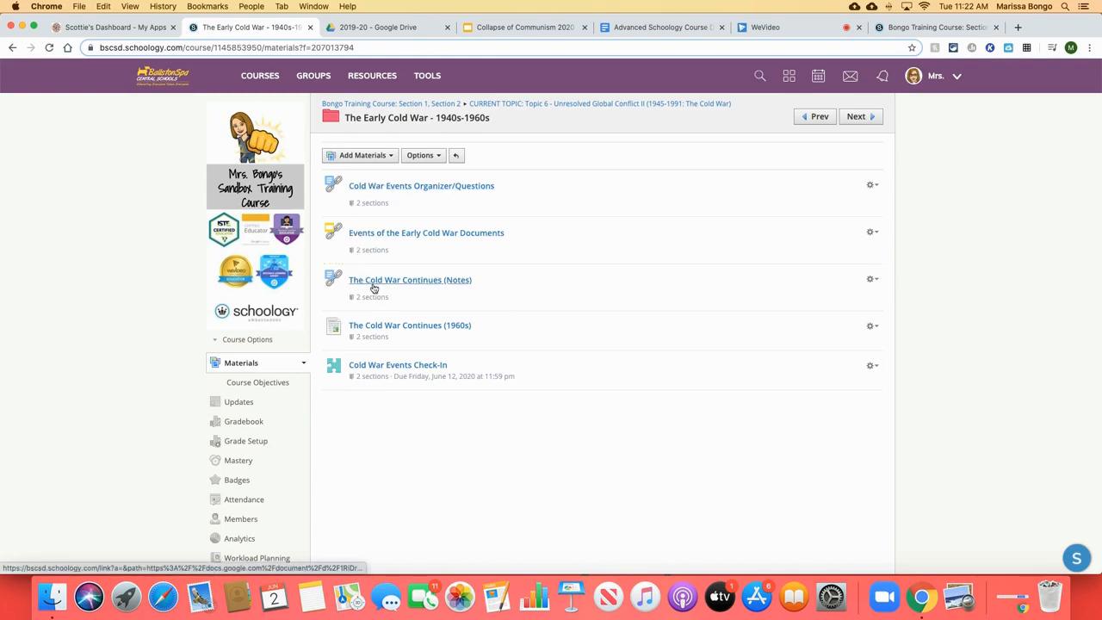
click(457, 156)
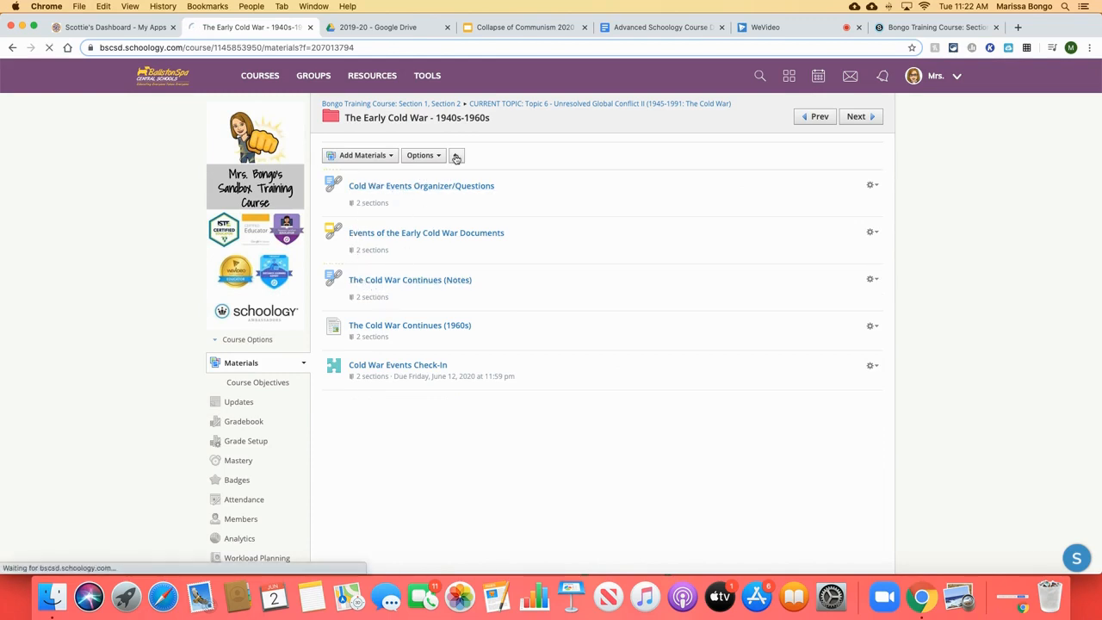
click(457, 156)
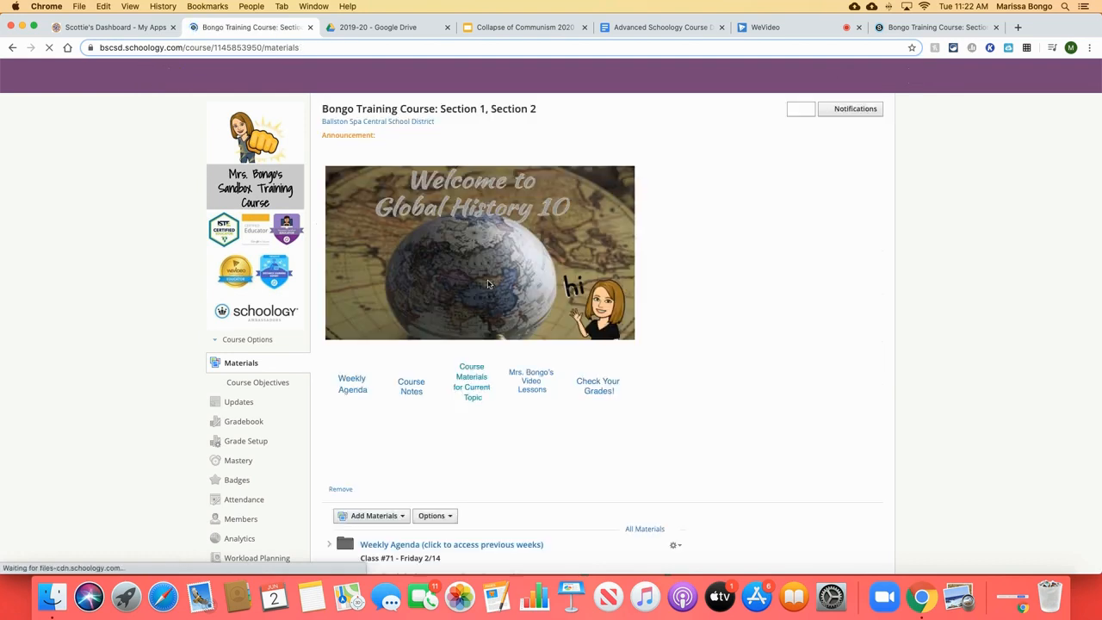
Test the Cold War document link in the weekly agenda, view its copy page, and close that page
scroll(474, 454, down, 5)
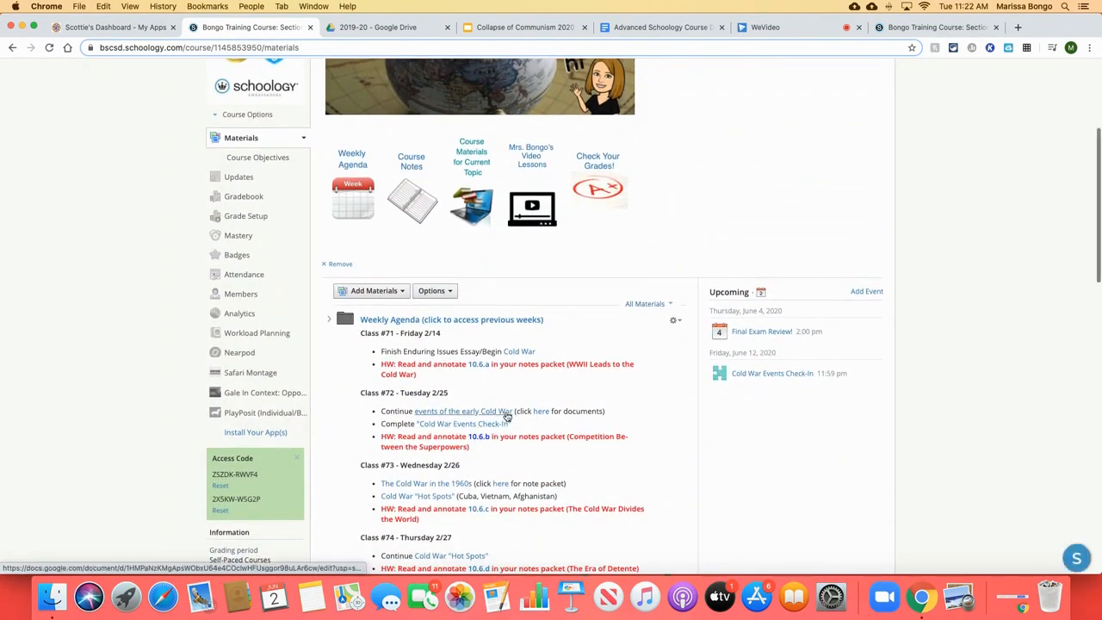
click(509, 354)
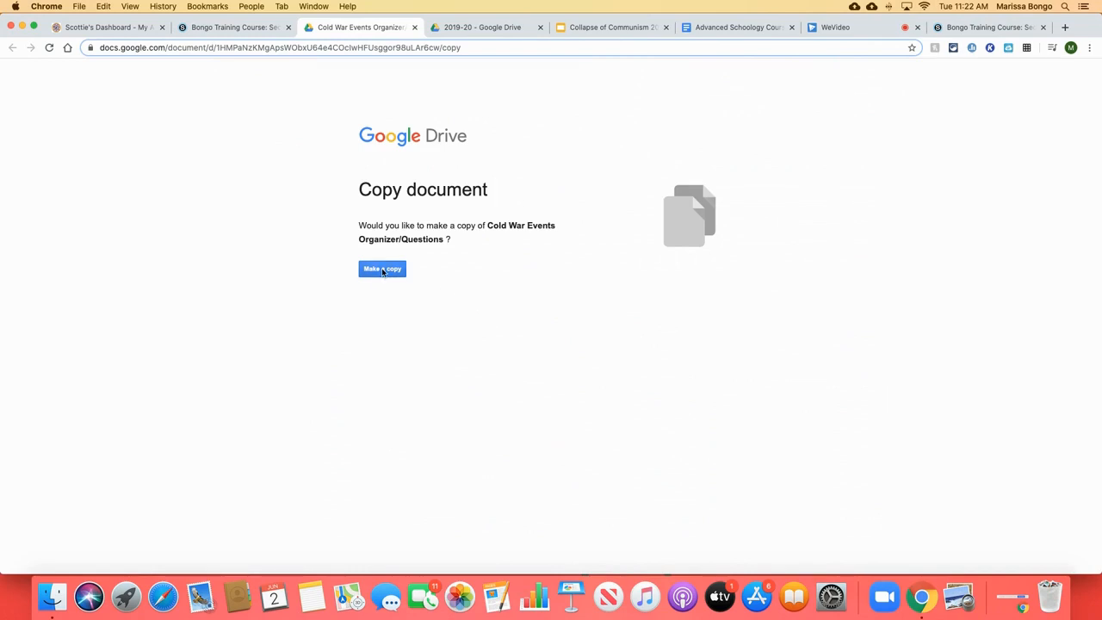
click(415, 27)
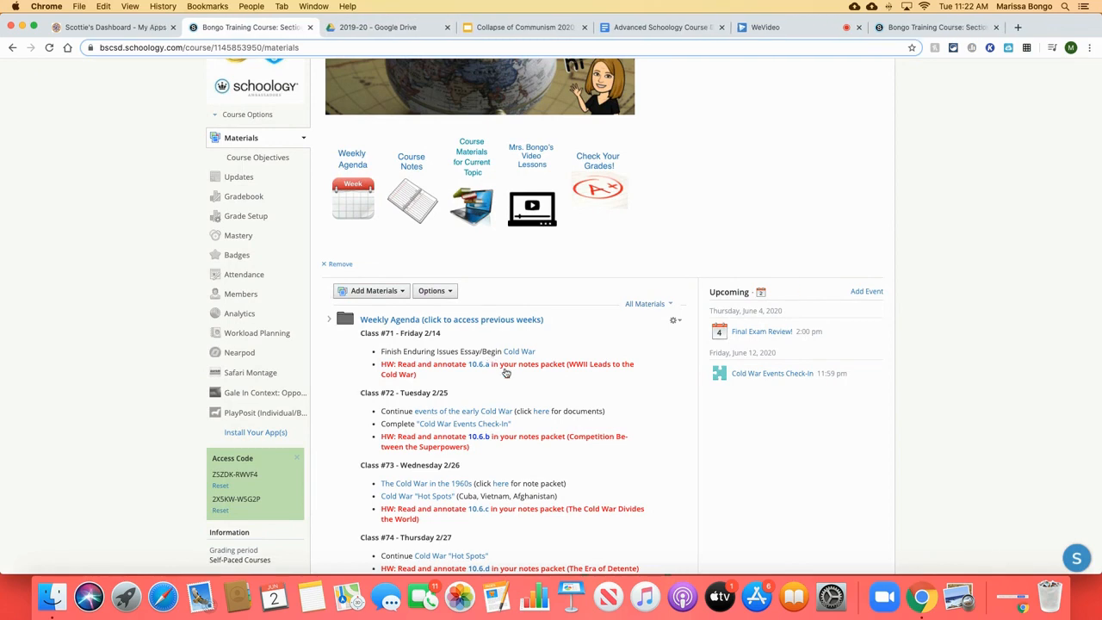
Open "The Cold War in the 1960s" from the Class #73 agenda and look through the first slides of its embedded slideshow
scroll(527, 390, down, 3)
scroll(528, 392, down, 3)
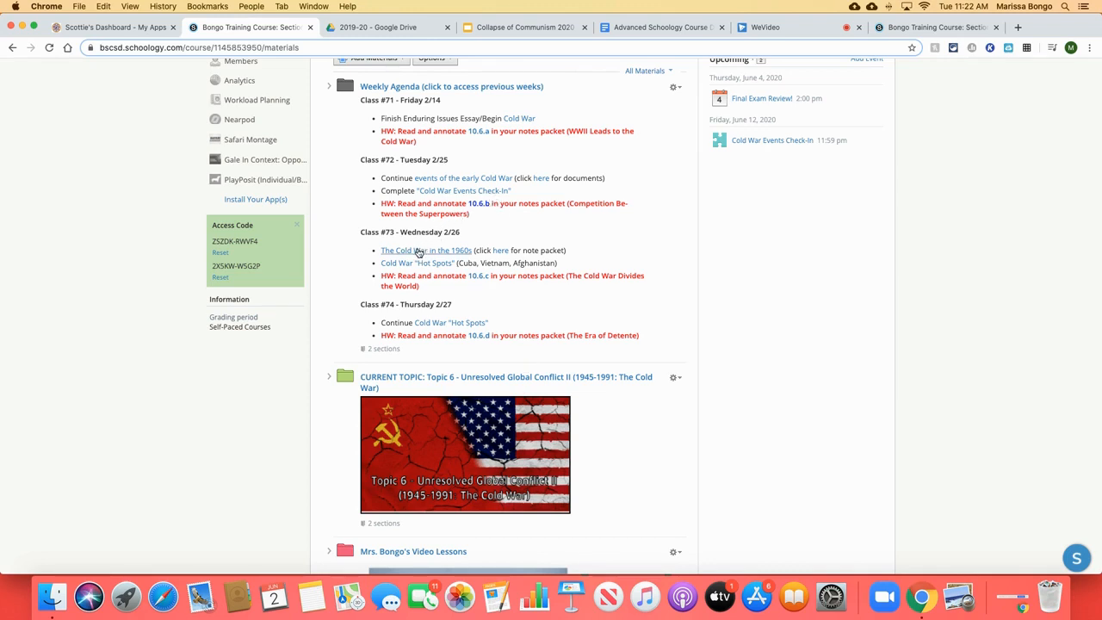
click(418, 250)
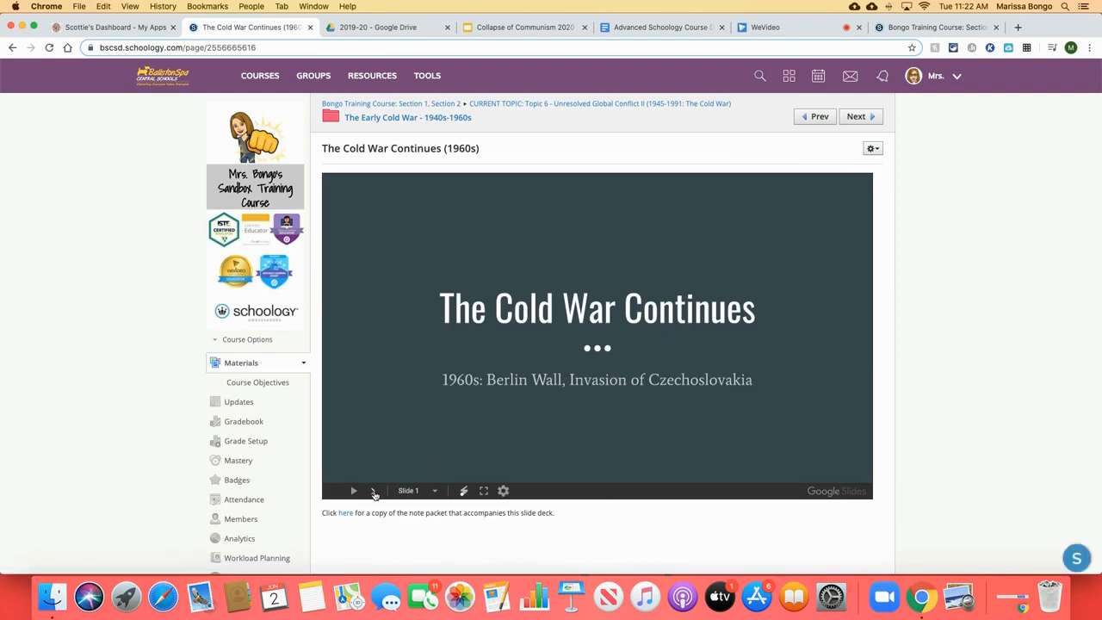
click(373, 491)
click(372, 491)
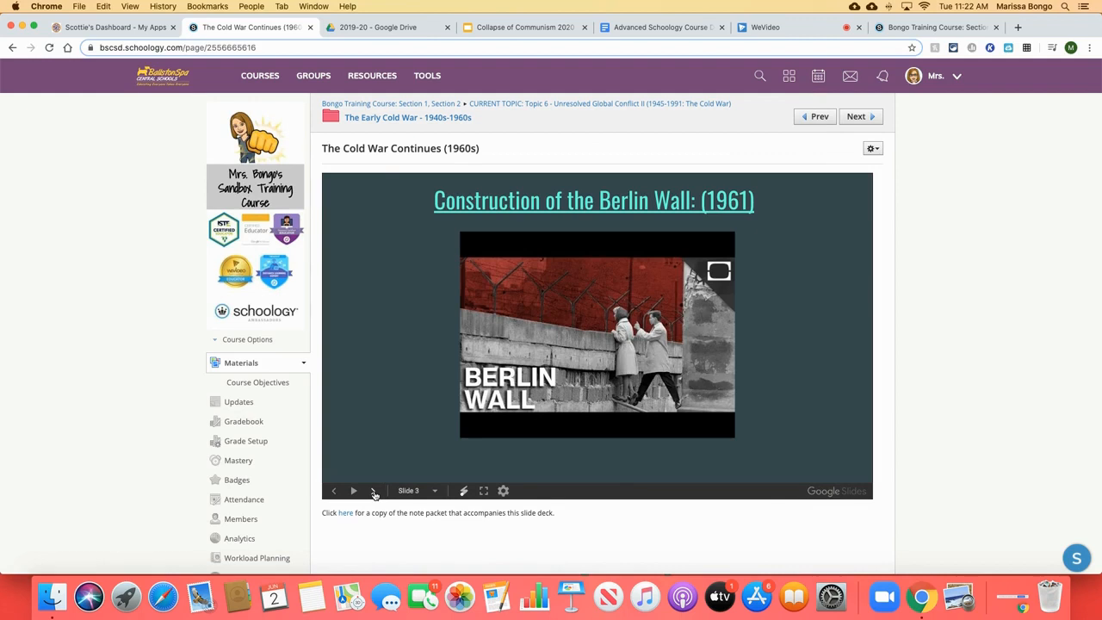
click(373, 491)
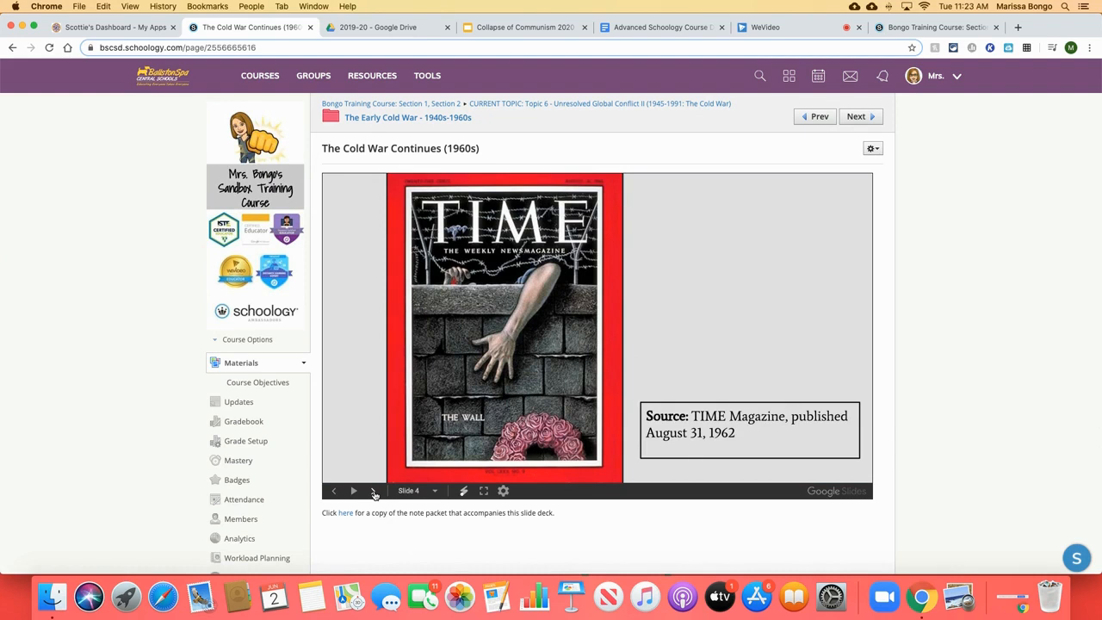
click(334, 490)
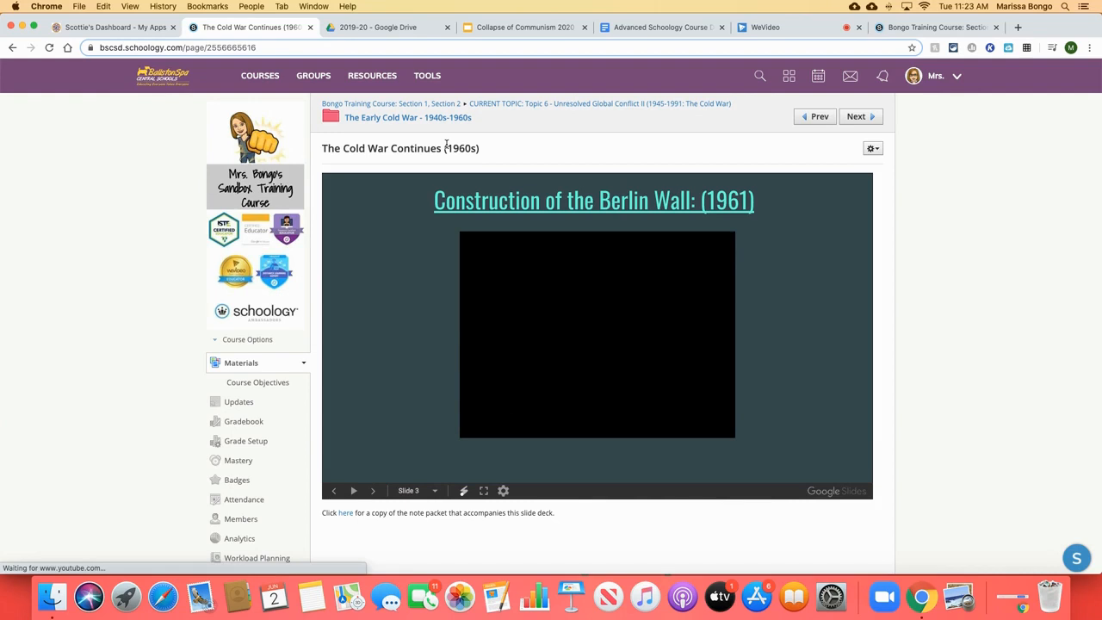
Return to the course materials through the Early Cold War folder and open the "Sample Folder with Image" folder
click(430, 120)
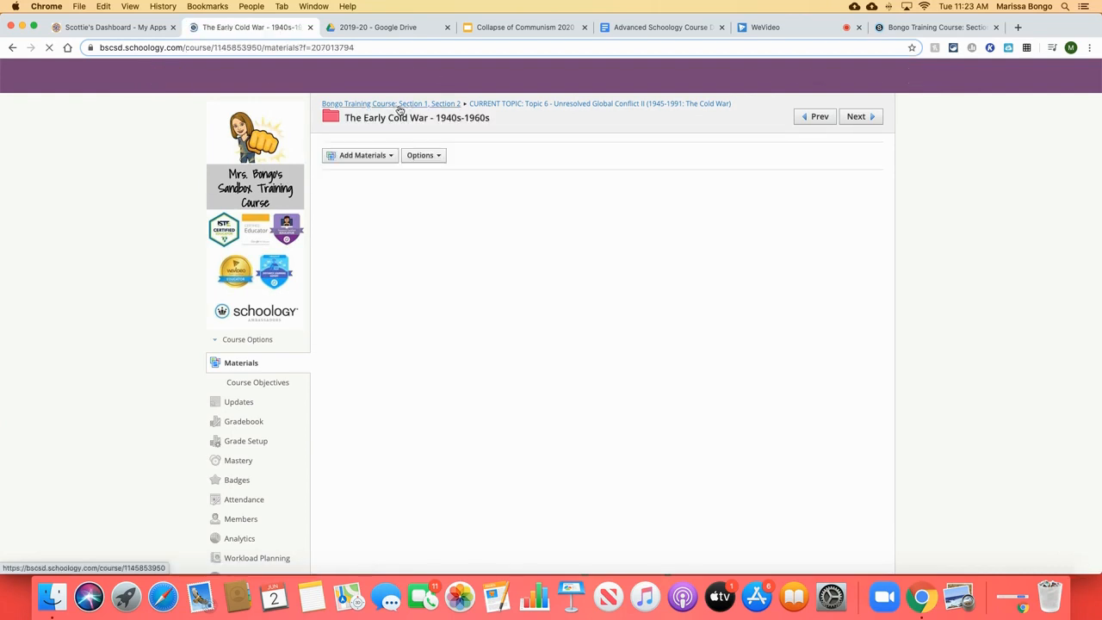
click(398, 110)
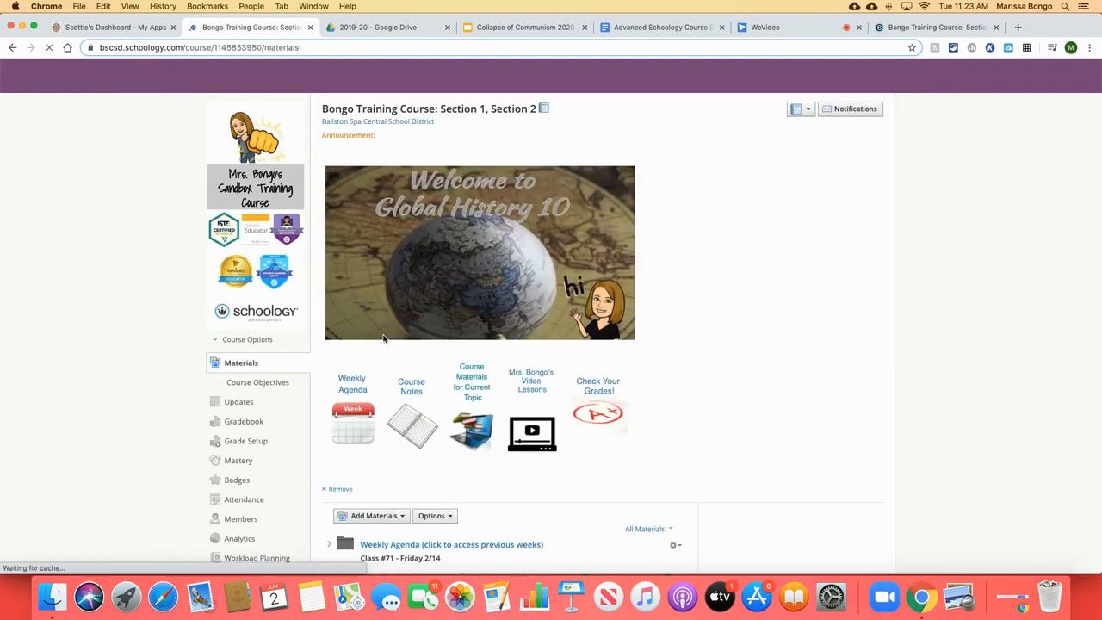
scroll(384, 338, down, 20)
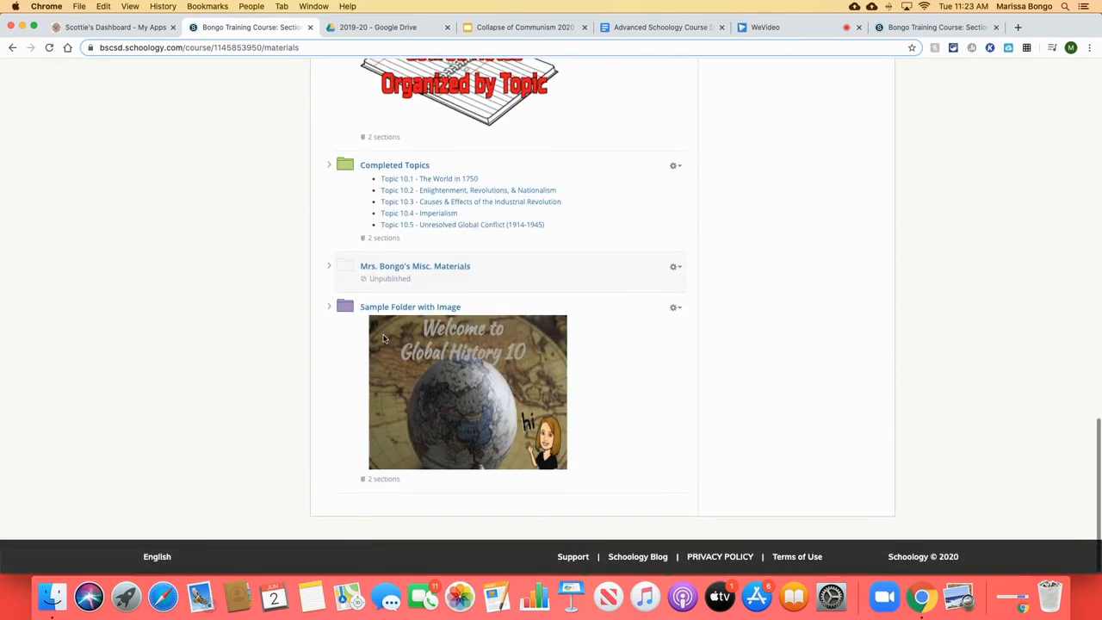
click(406, 387)
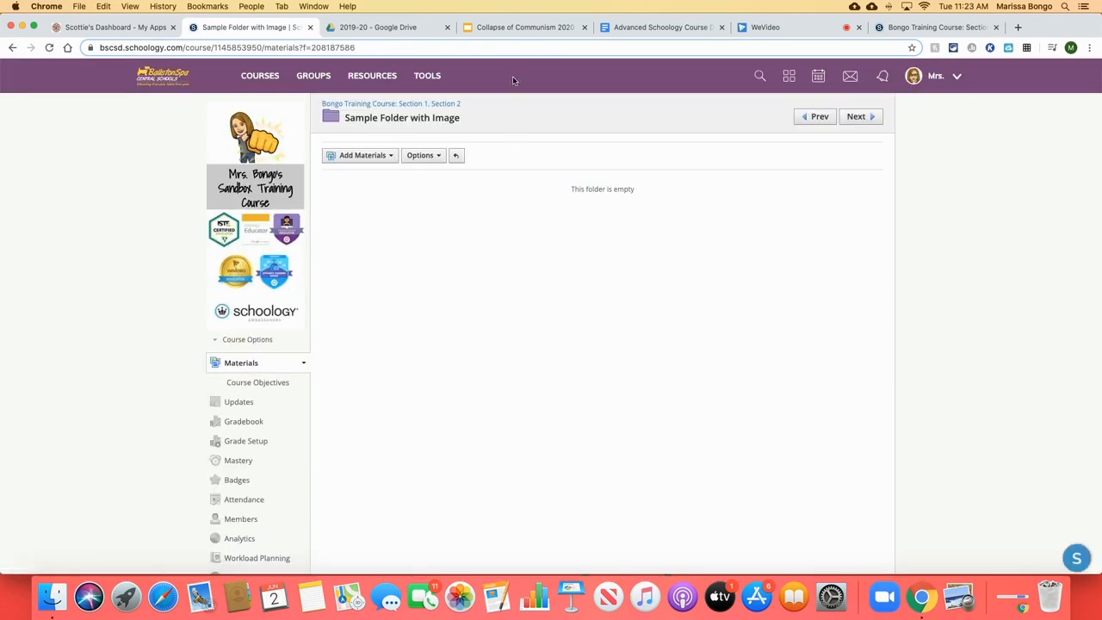
Switch to the "Collapse of Communism 2020" presentation in Google Slides, publish it with district sign-in required, and copy its embed code
click(521, 29)
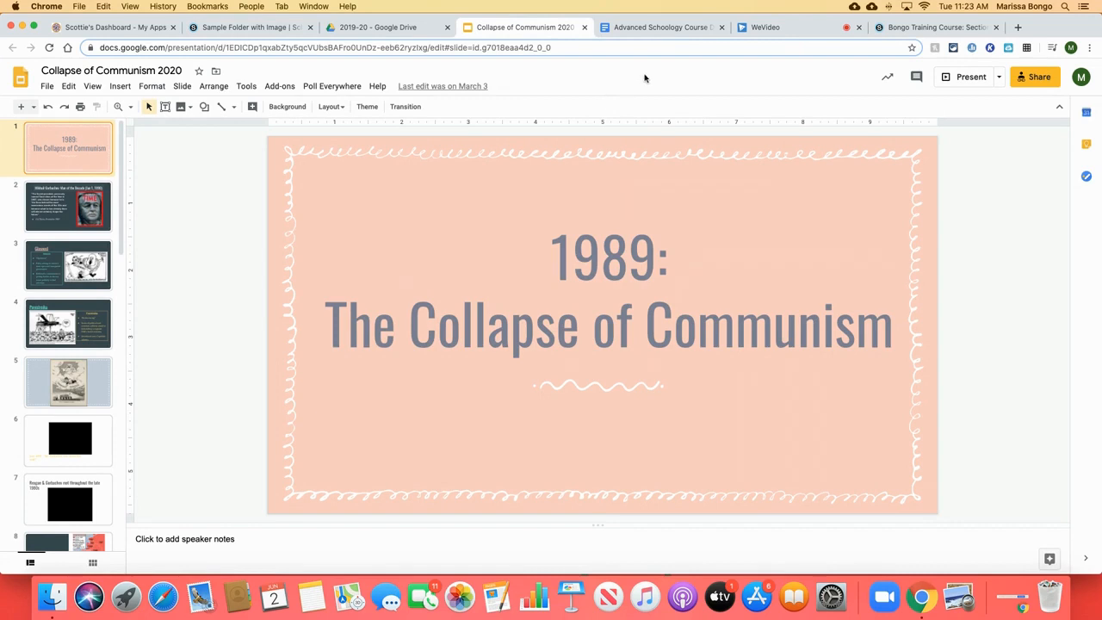
click(47, 87)
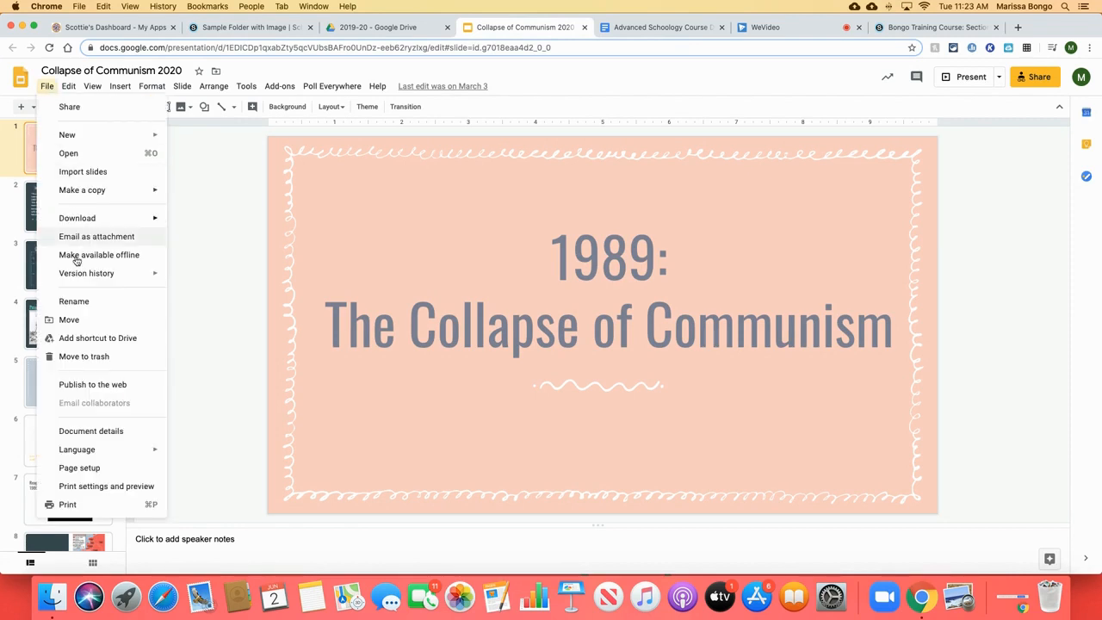
click(77, 389)
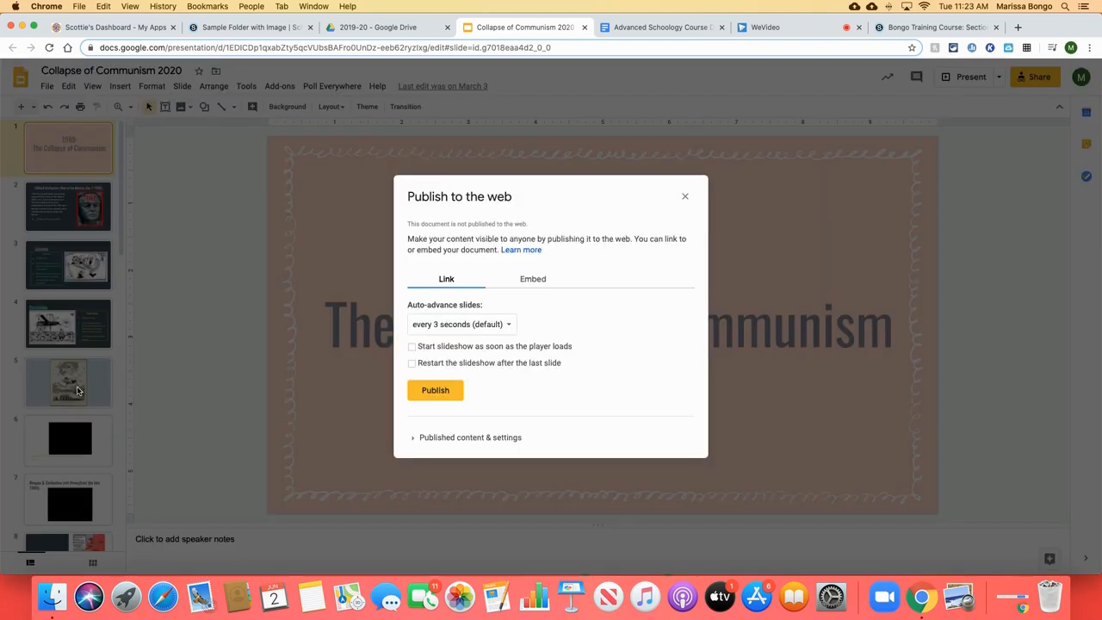
click(534, 283)
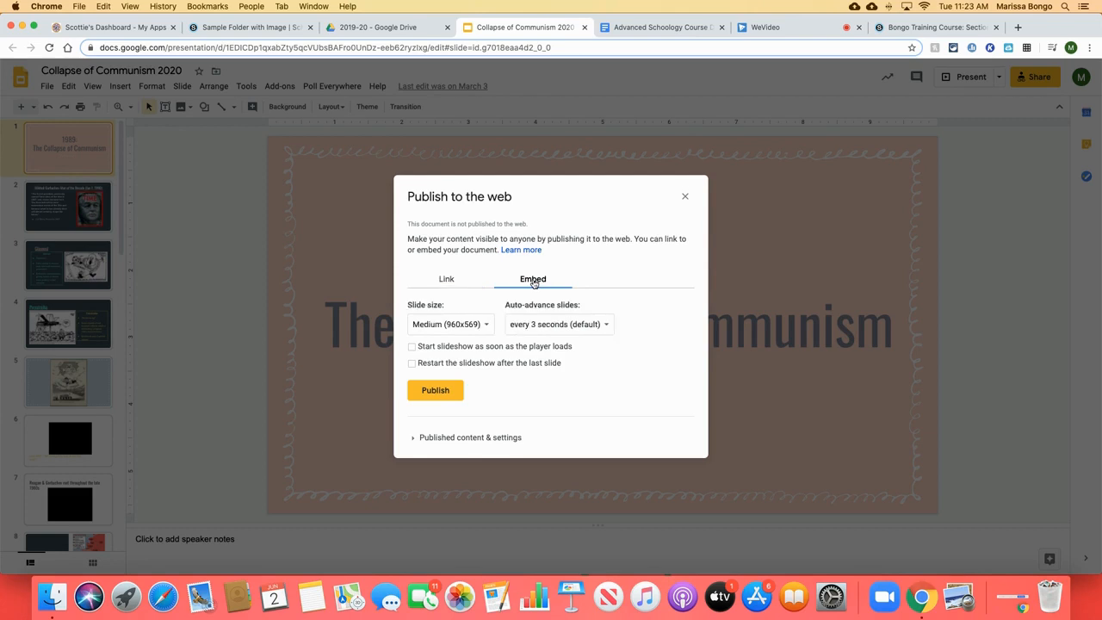
click(414, 439)
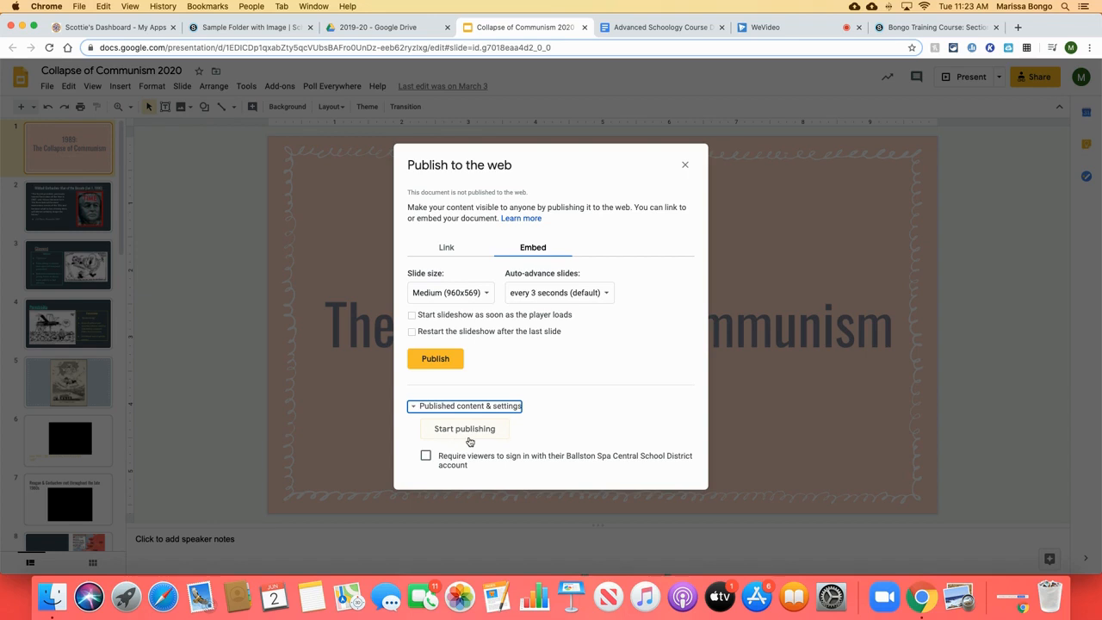
click(425, 456)
click(446, 431)
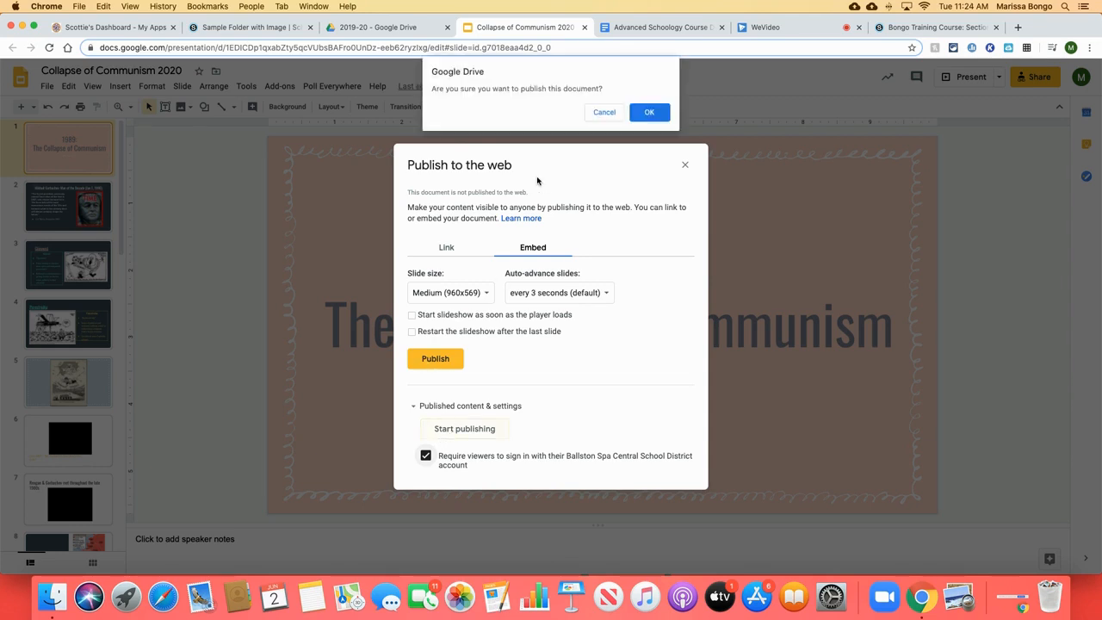
click(648, 113)
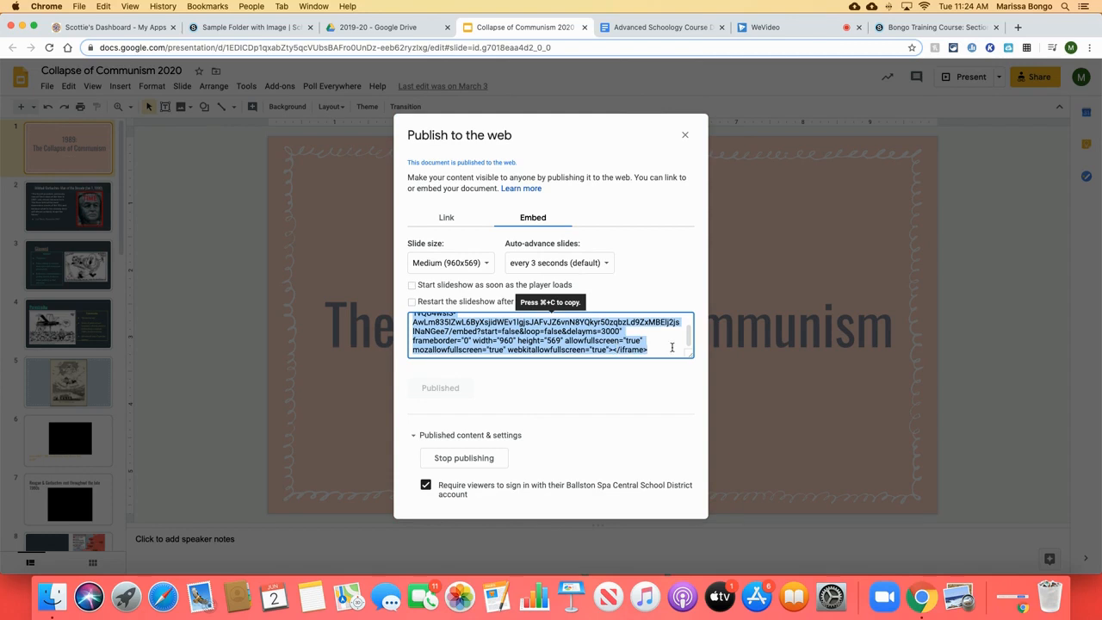
key(super+c)
Back in Schoology, start a new page in "Sample Folder with Image" and paste the slideshow's embed code as HTML content
click(217, 28)
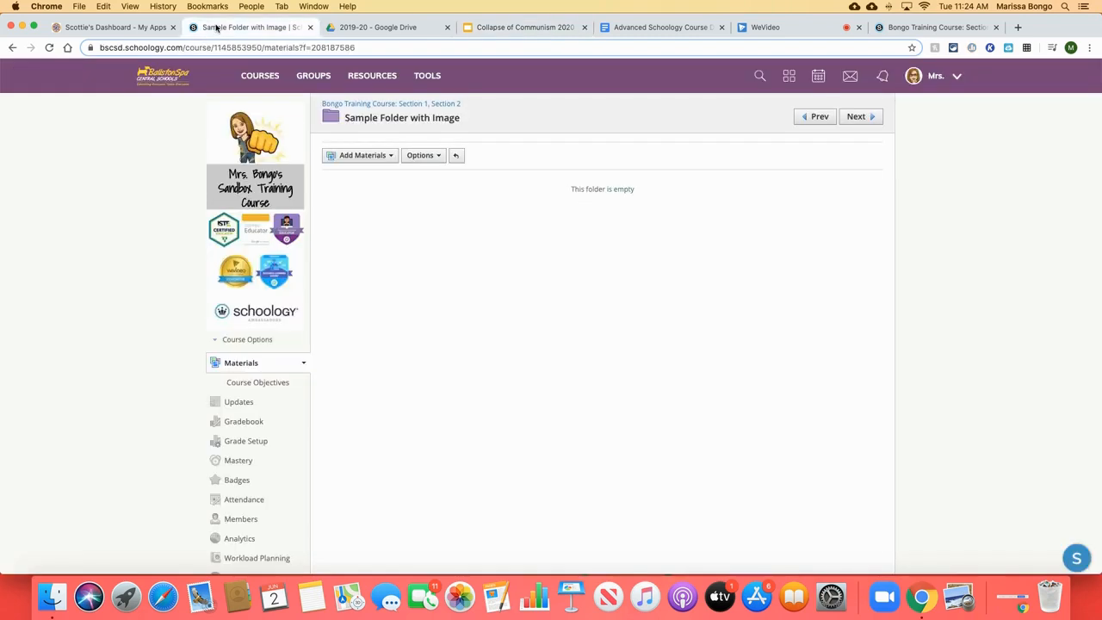
click(390, 157)
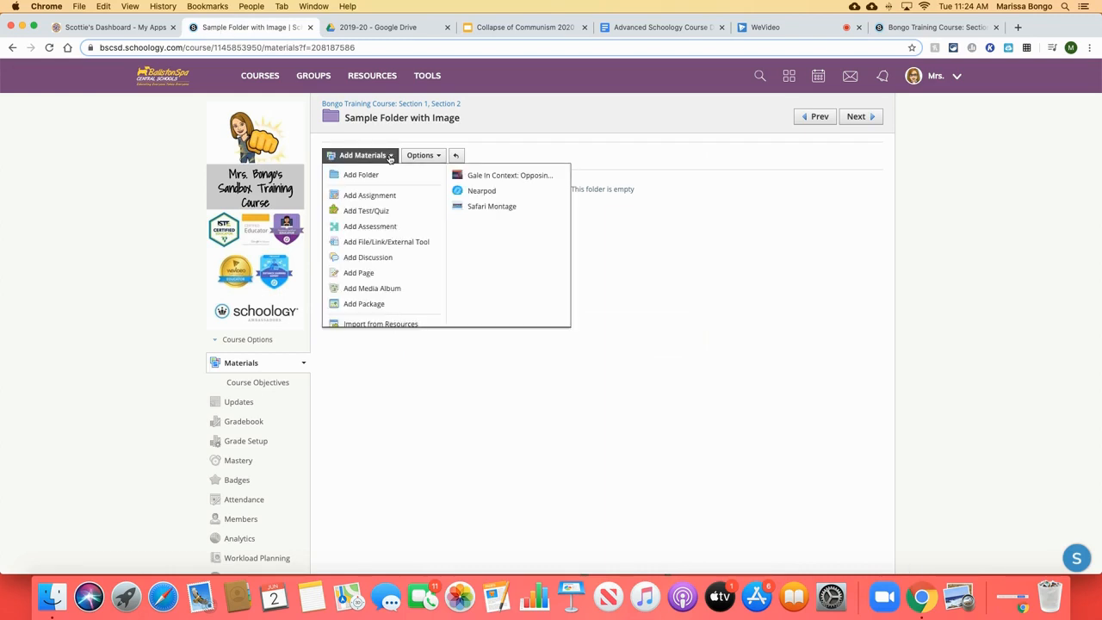
click(369, 274)
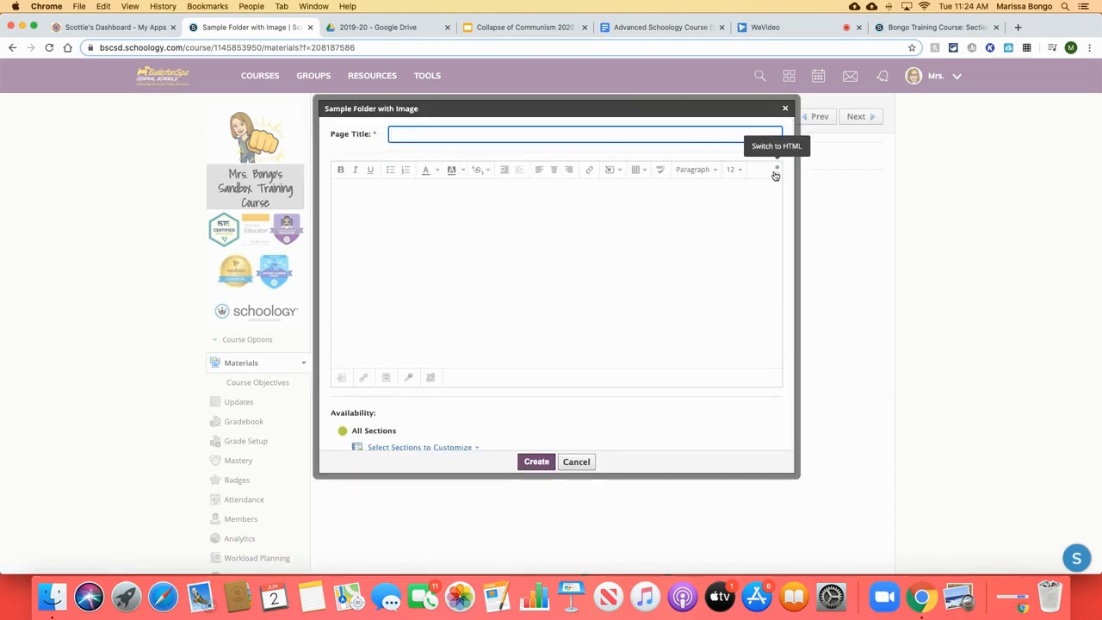
click(777, 177)
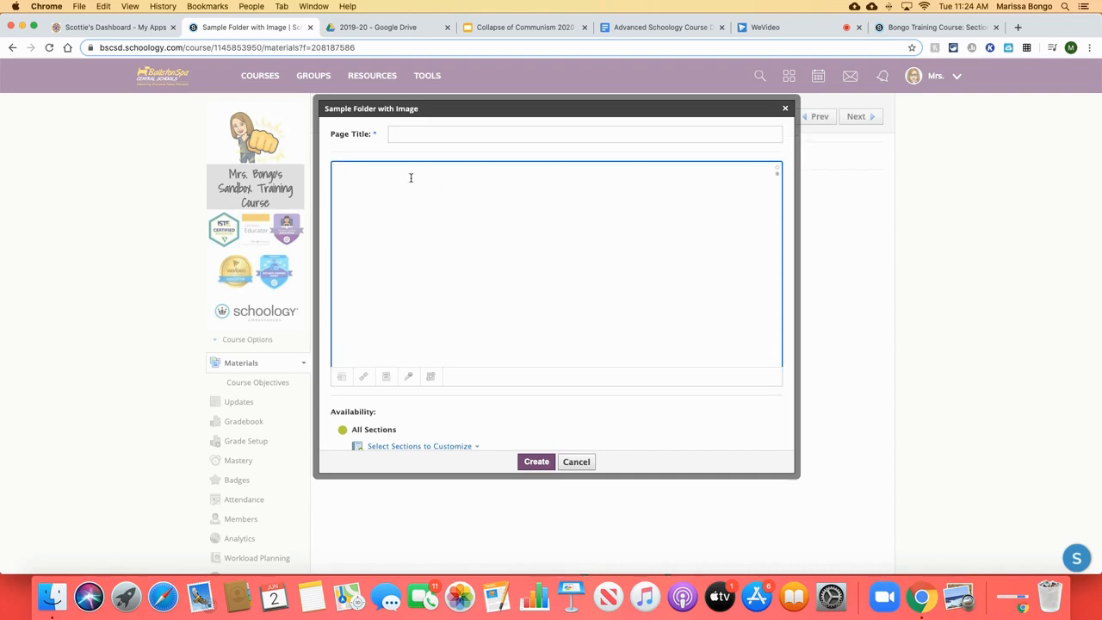
key(super+v)
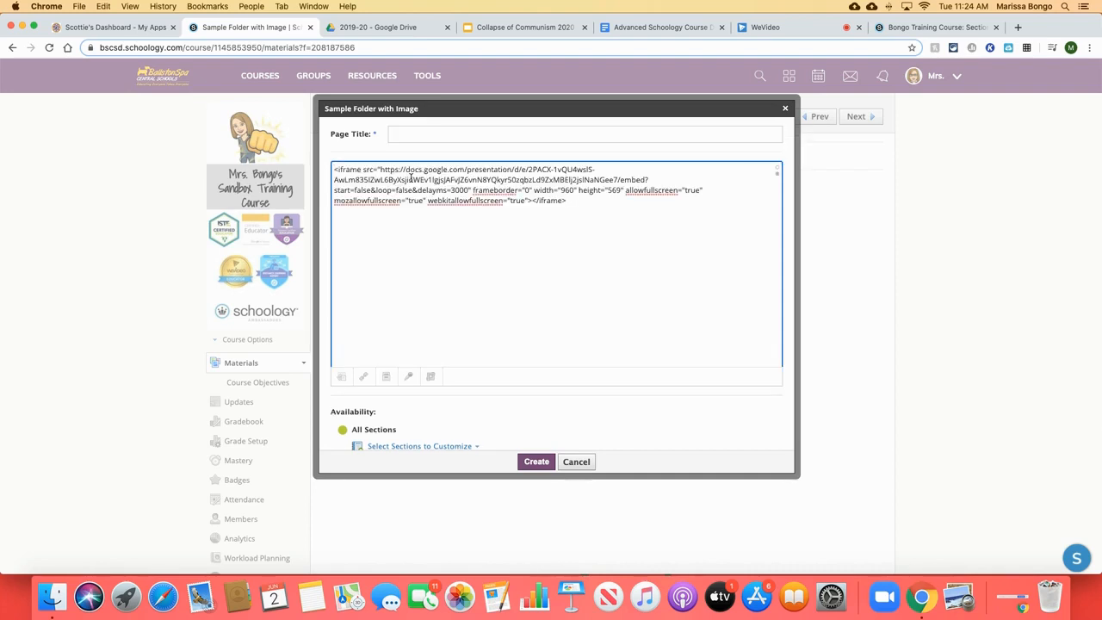
Title the page "Collapse of Communism Notes", review its availability and display options, and create it
click(405, 133)
text(Collapse of )
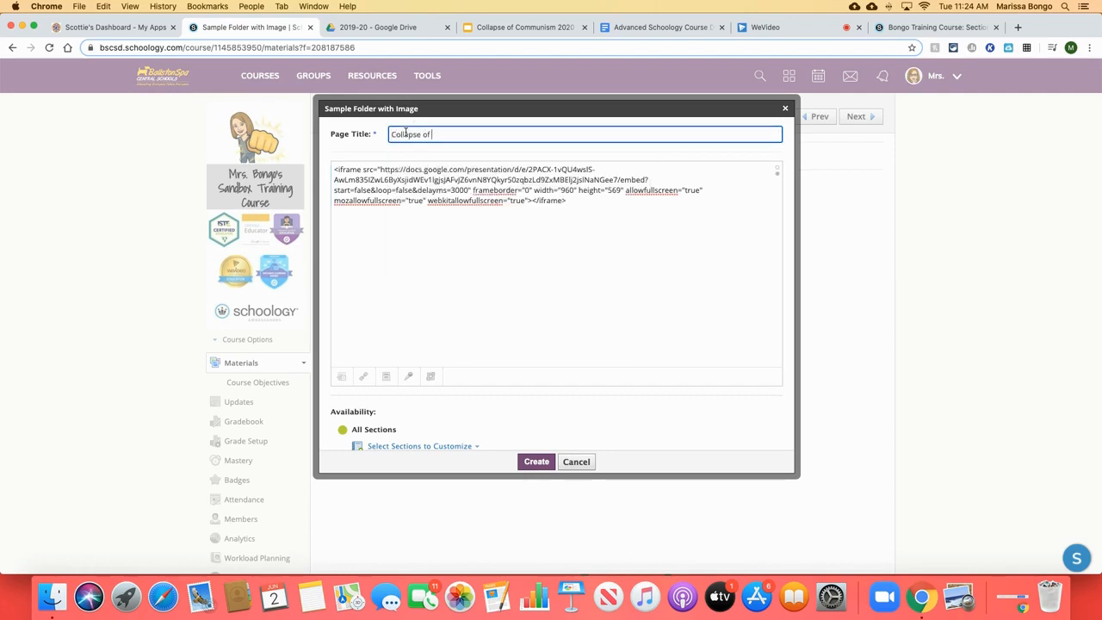
text(Communism Notes)
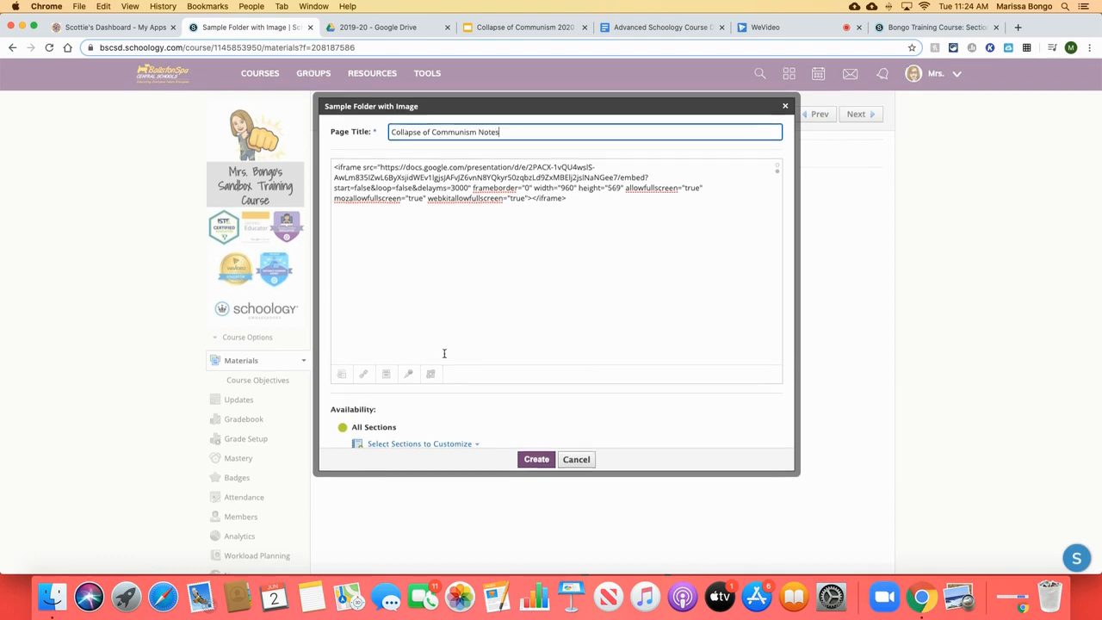
scroll(442, 352, down, 2)
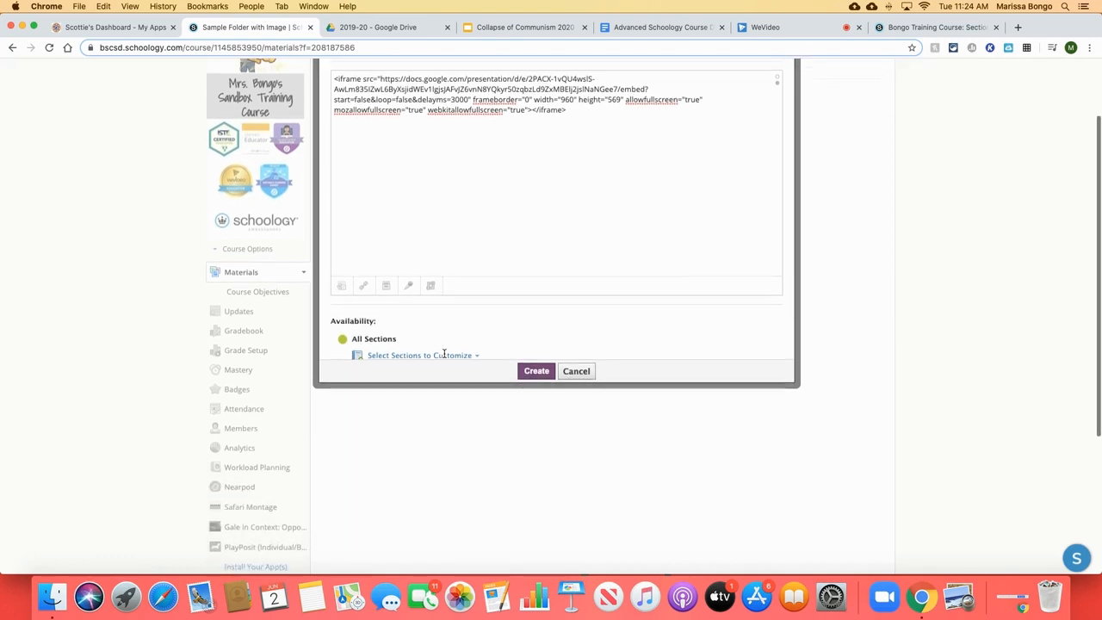
scroll(446, 314, down, 2)
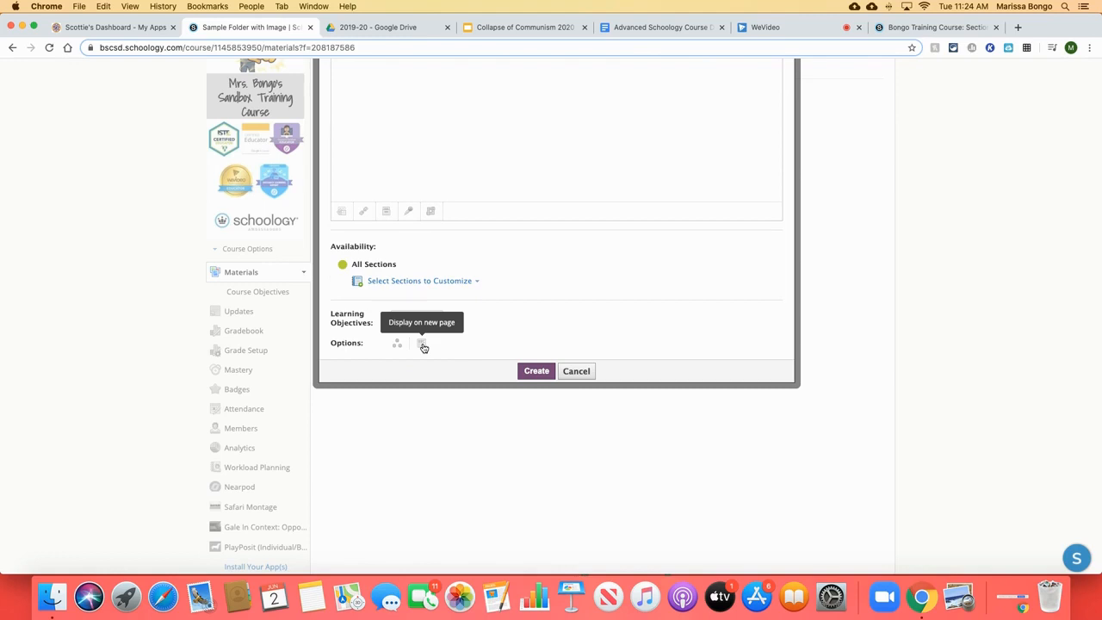
scroll(600, 252, up, 2)
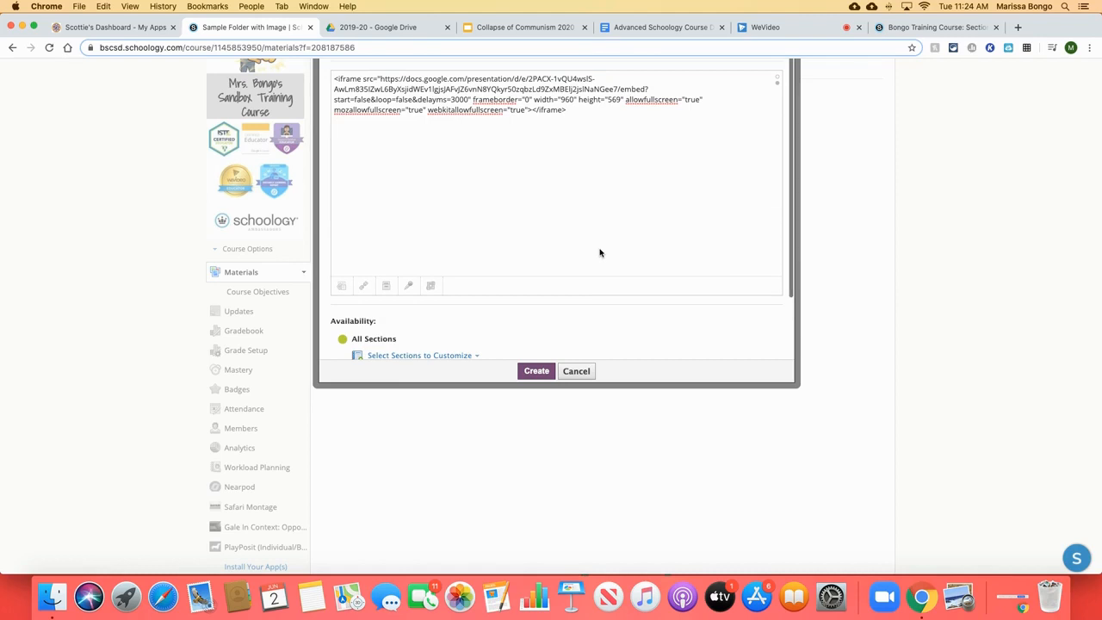
scroll(597, 248, up, 2)
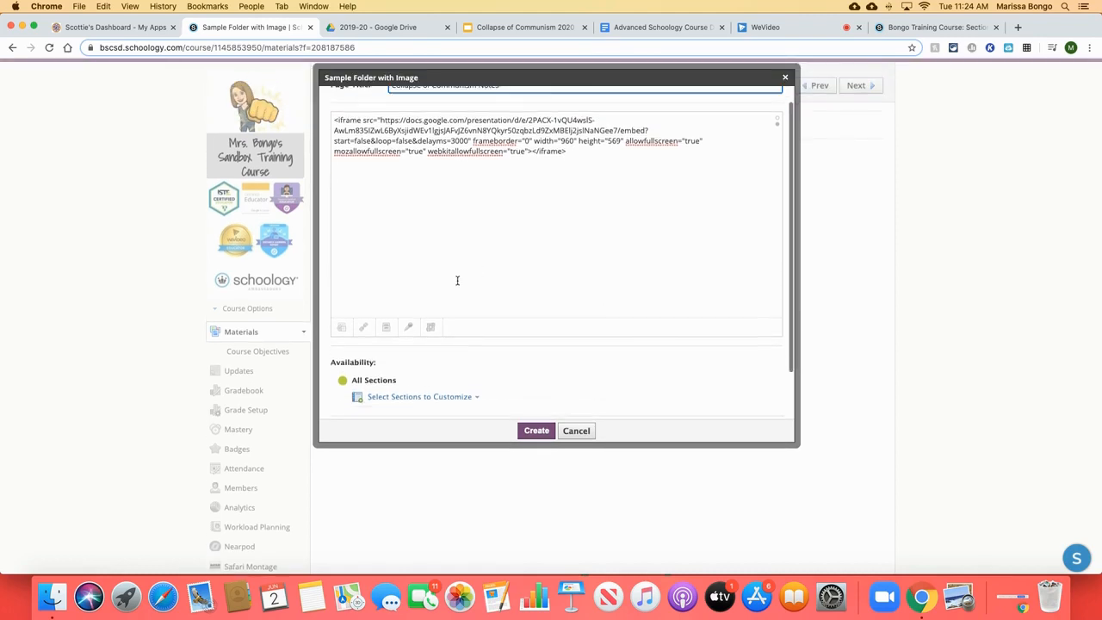
scroll(458, 280, down, 2)
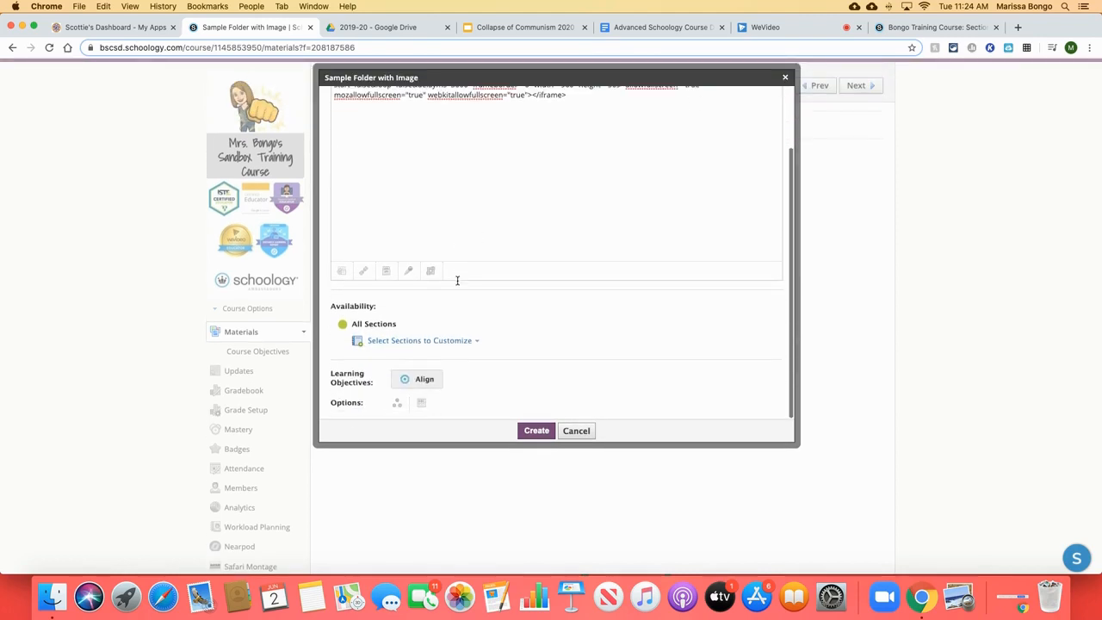
click(536, 432)
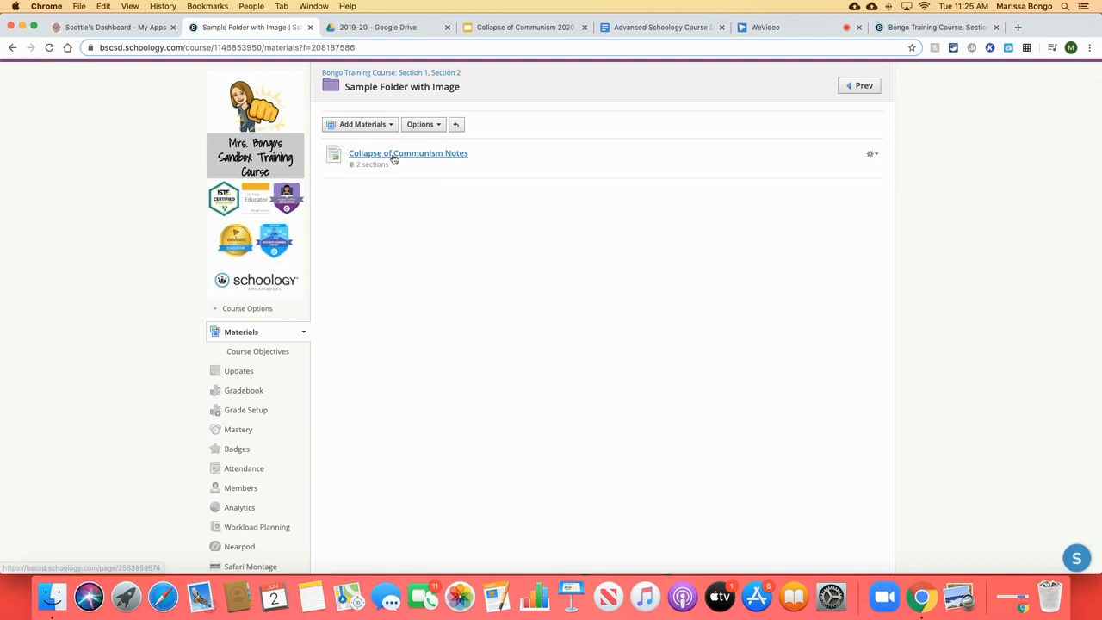
Open the "Collapse of Communism Notes" page and advance its embedded slideshow to slide 3
click(393, 159)
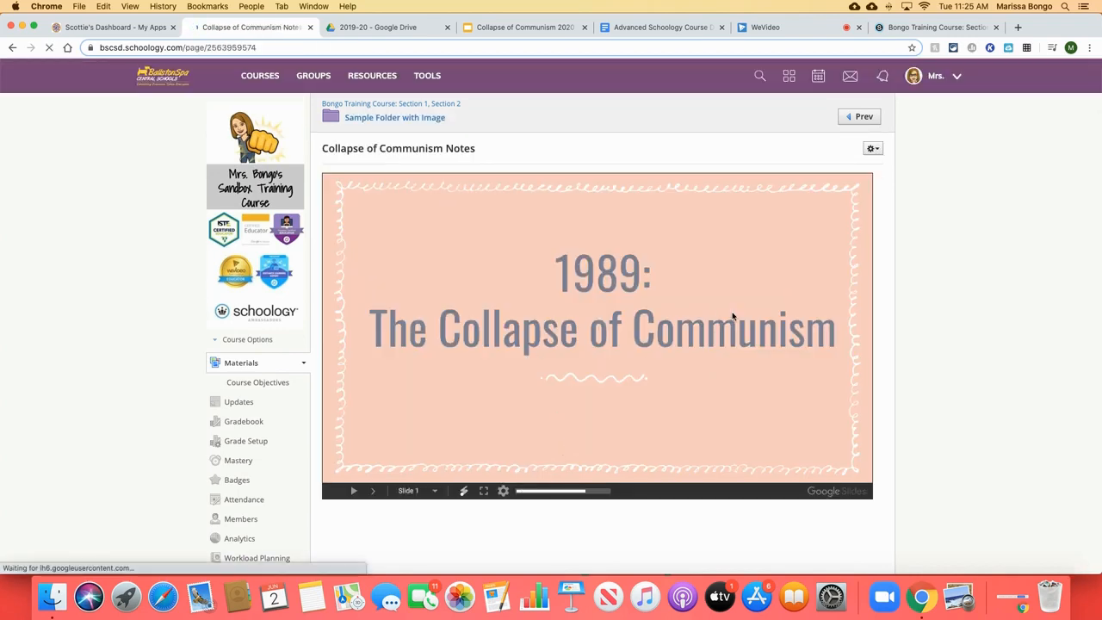
click(372, 490)
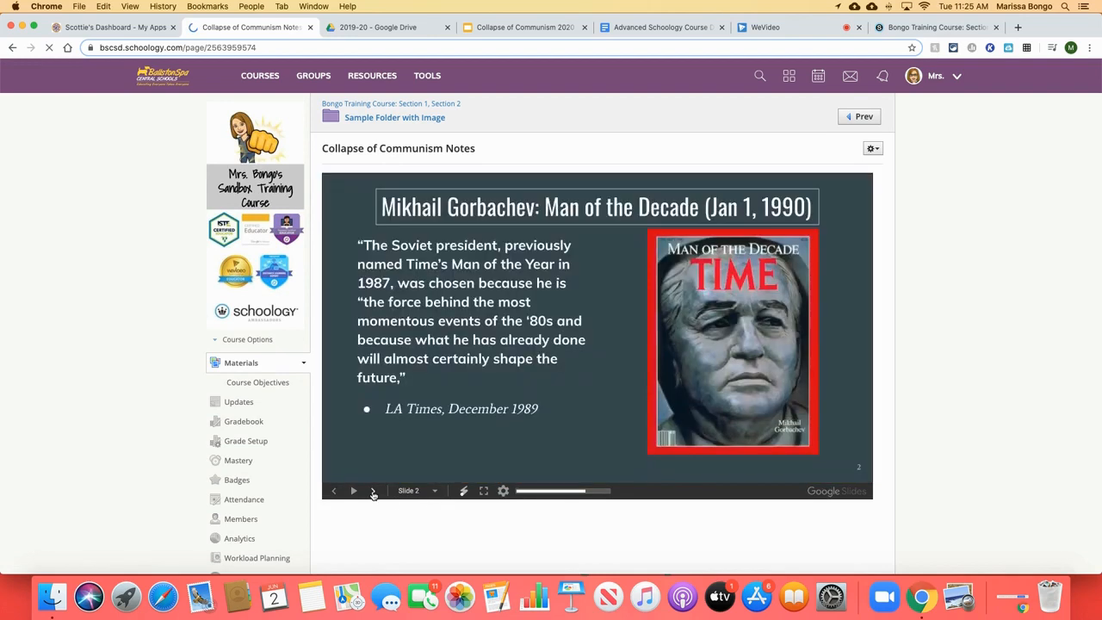
click(372, 490)
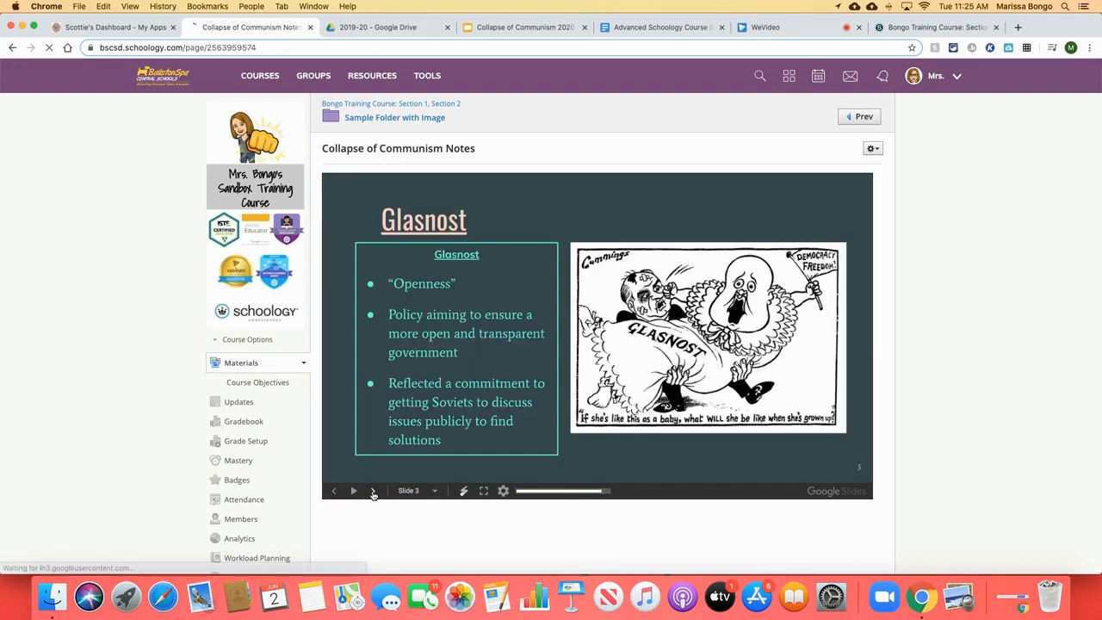
Advance the embedded Collapse of Communism slideshow two more slides, then return to "Sample Folder with Image"
click(373, 491)
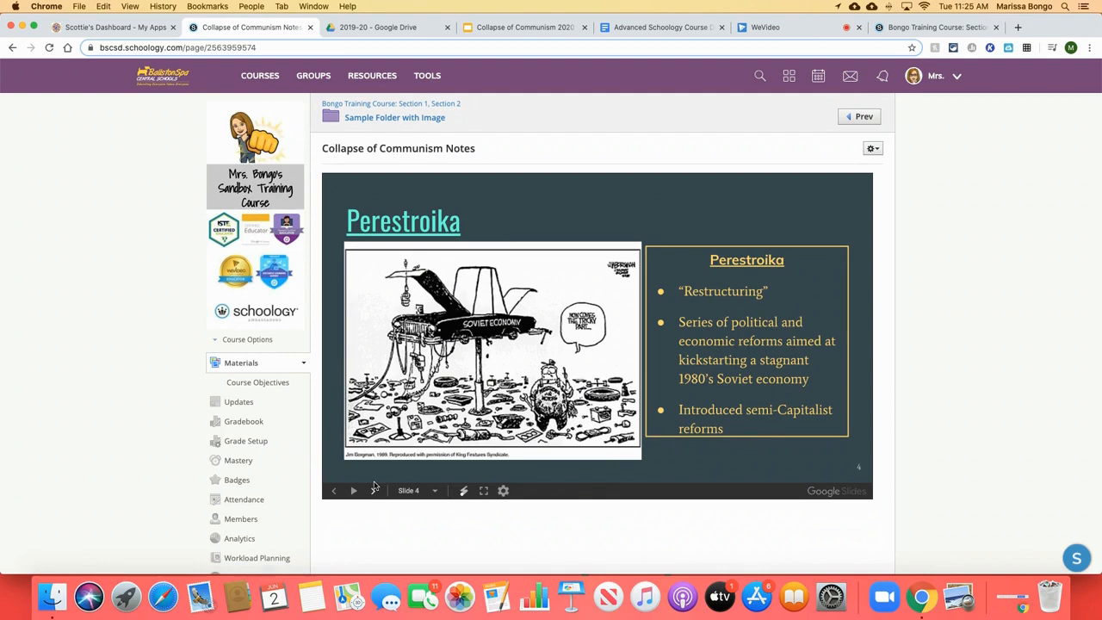
click(373, 491)
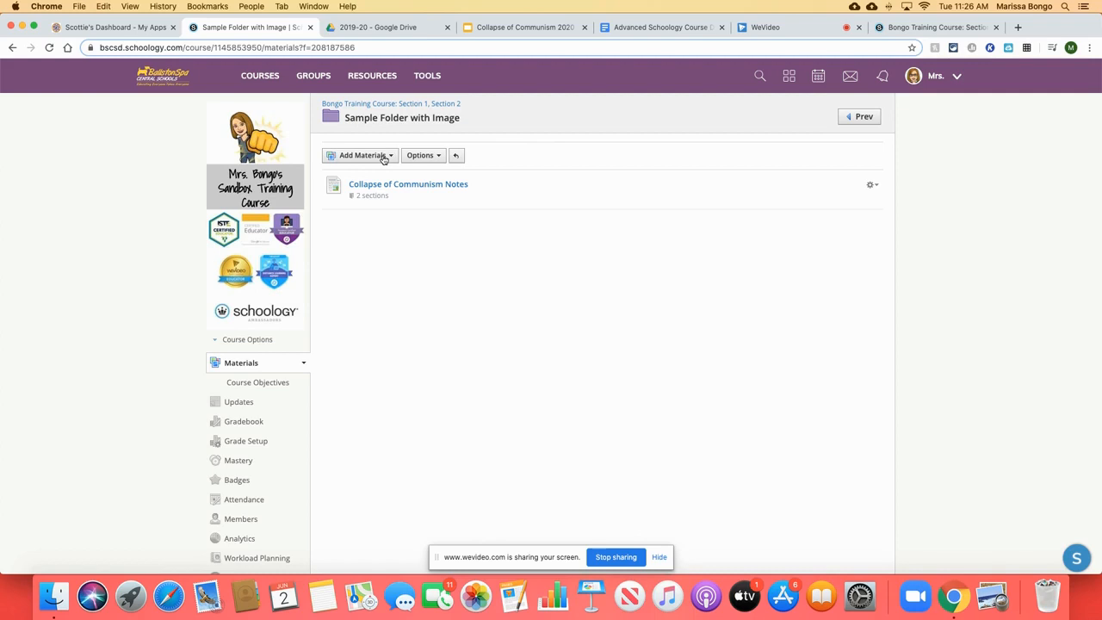
Start importing from resources into "Sample Folder with Image" and search the Google Drive resource app for "collapse of communism"
click(384, 158)
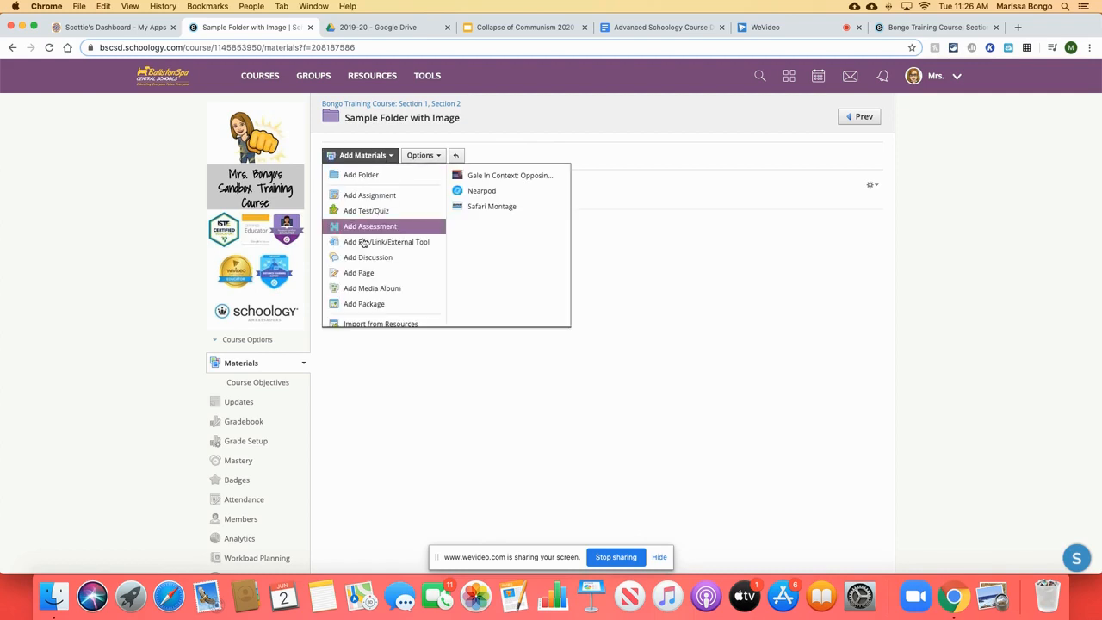
click(370, 324)
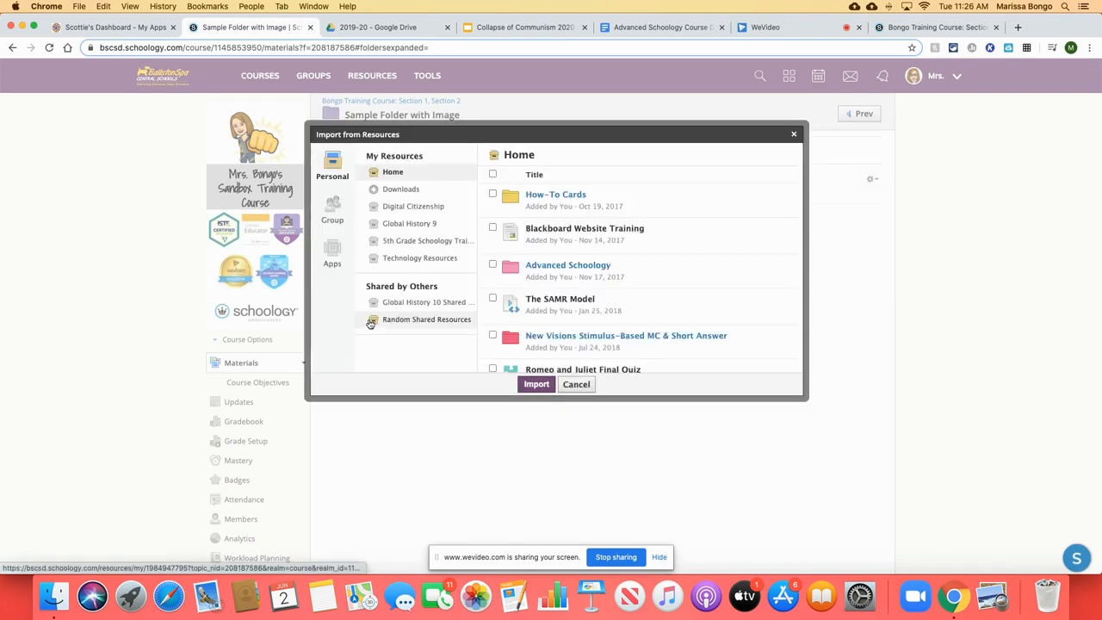
click(333, 251)
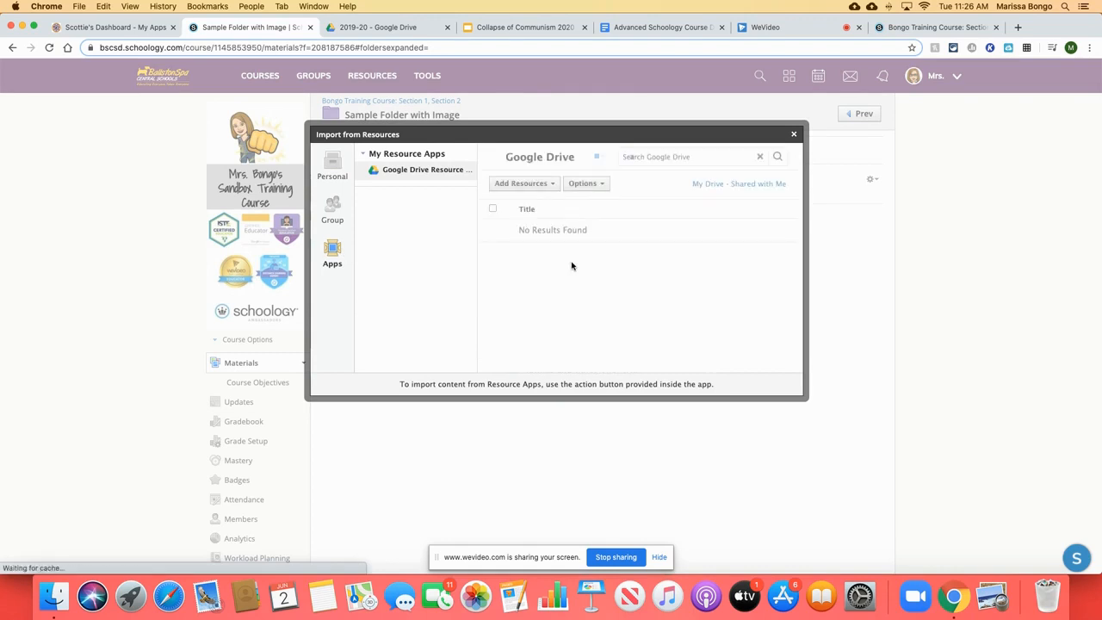
click(644, 159)
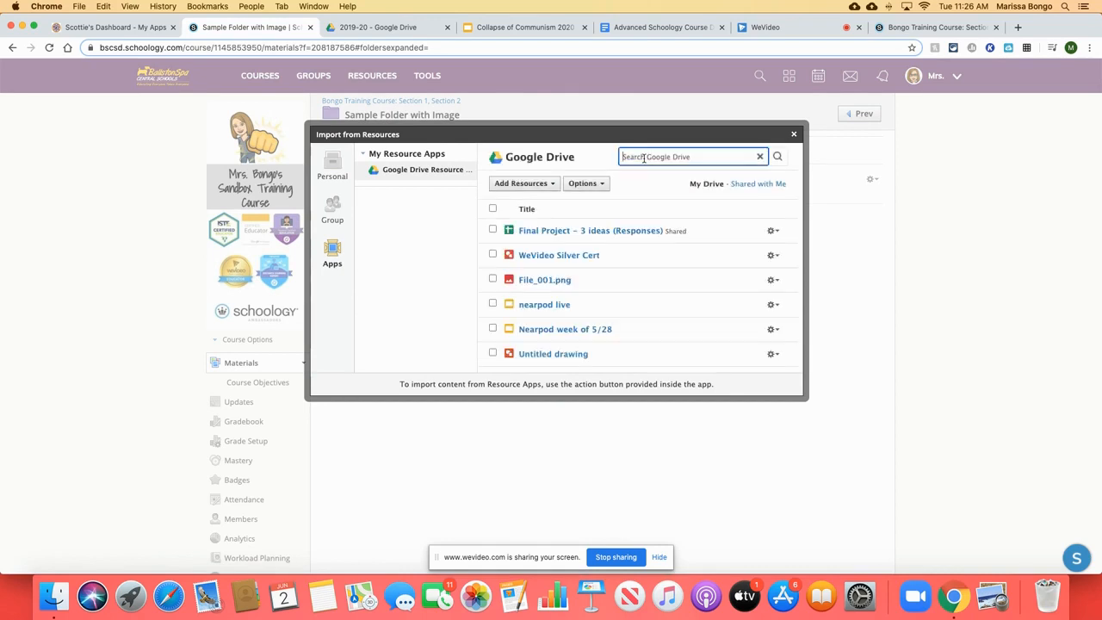
text(collapse of communism)
click(658, 557)
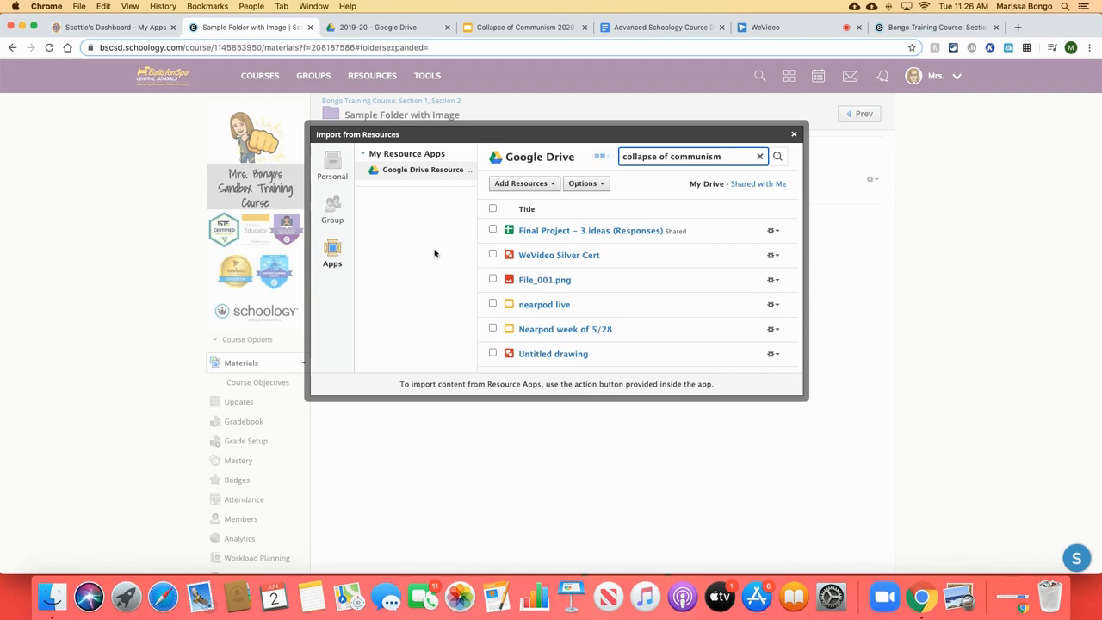
Select the "Collapse of Communism 2020" presentation and import it into the folder as a link
click(492, 230)
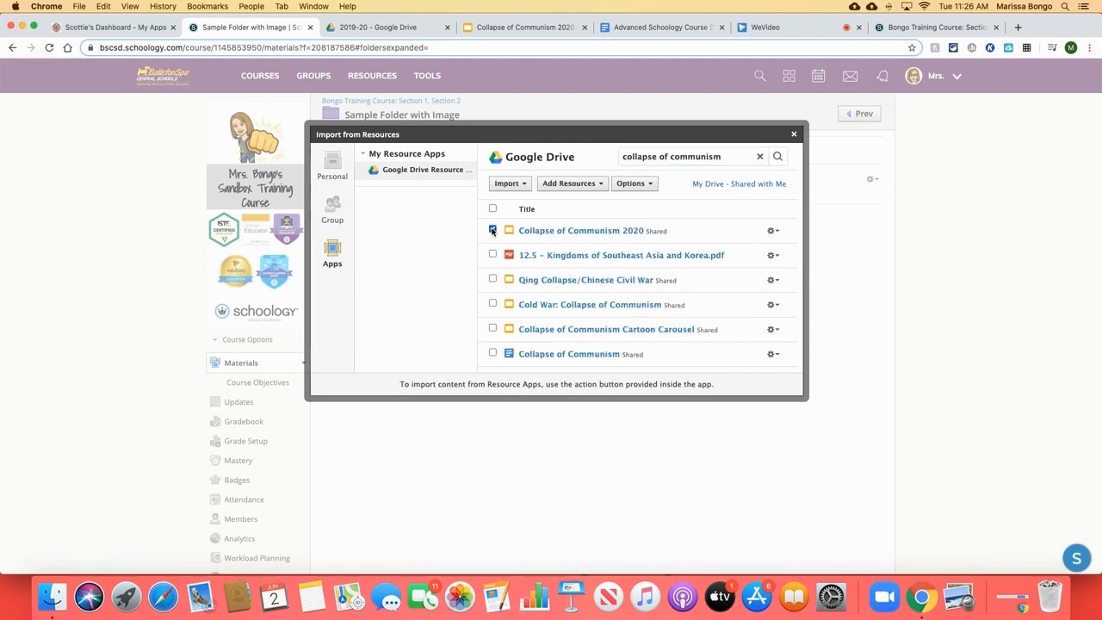
click(504, 185)
click(504, 218)
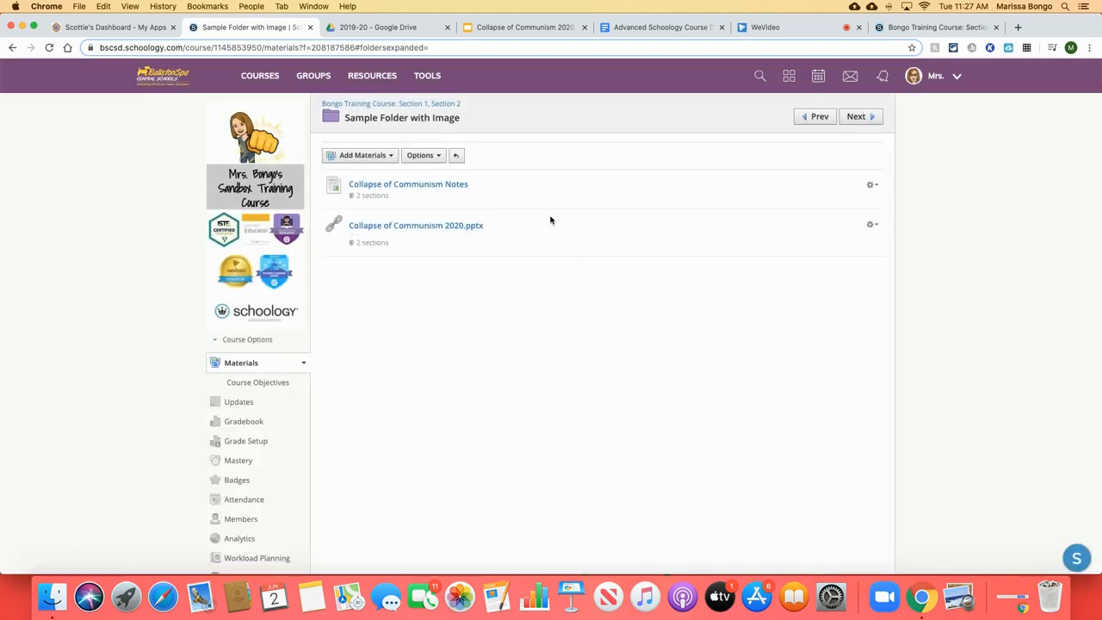
Open the imported "Collapse of Communism 2020.pptx" link for editing
click(873, 225)
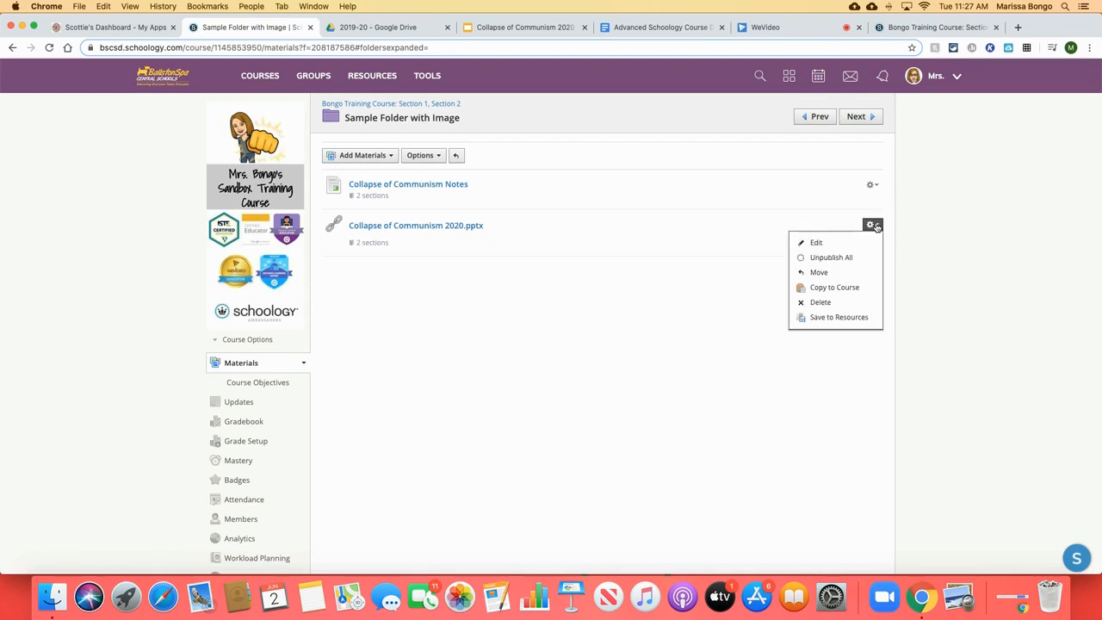
click(821, 245)
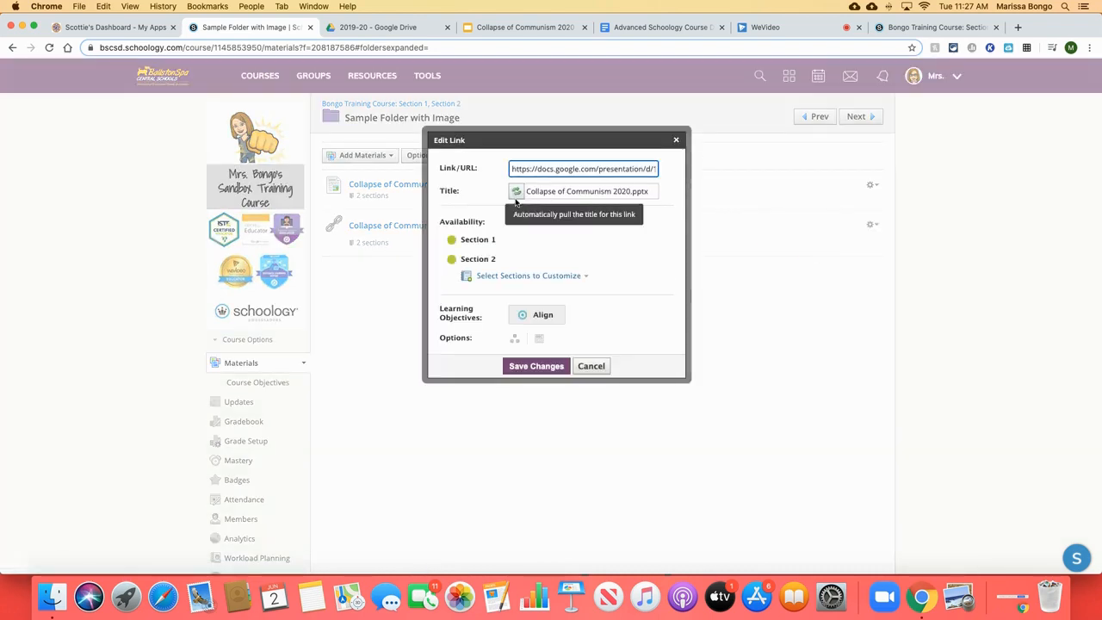
Remove the .pptx extension from the link's title so it reads Collapse of Communism 2020, and save the link
drag(631, 192, 647, 191)
key(BackSpace)
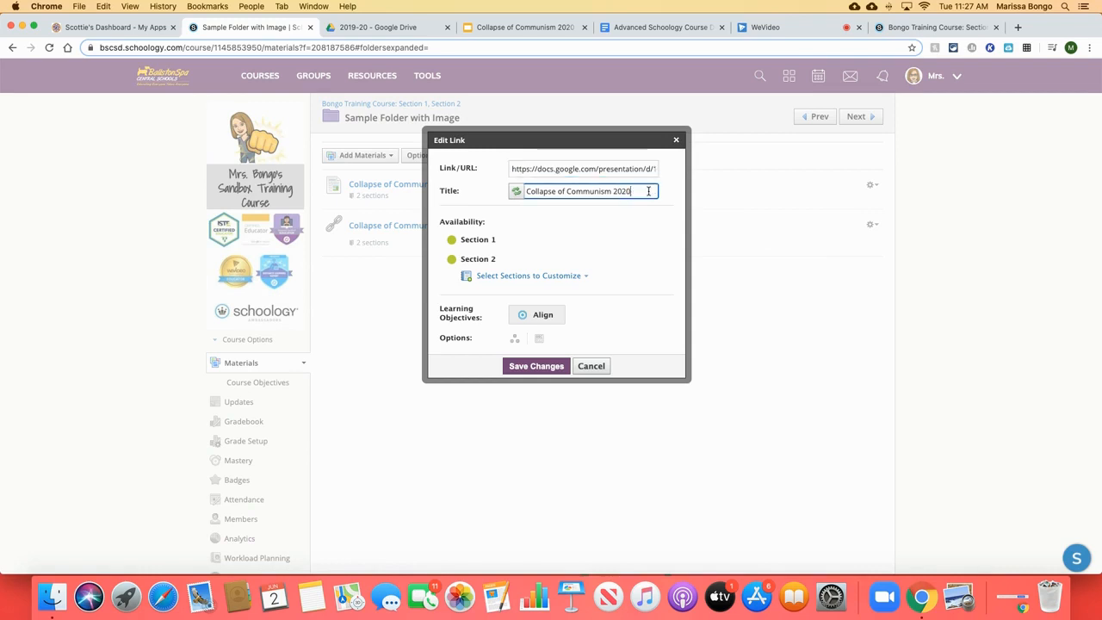
click(532, 367)
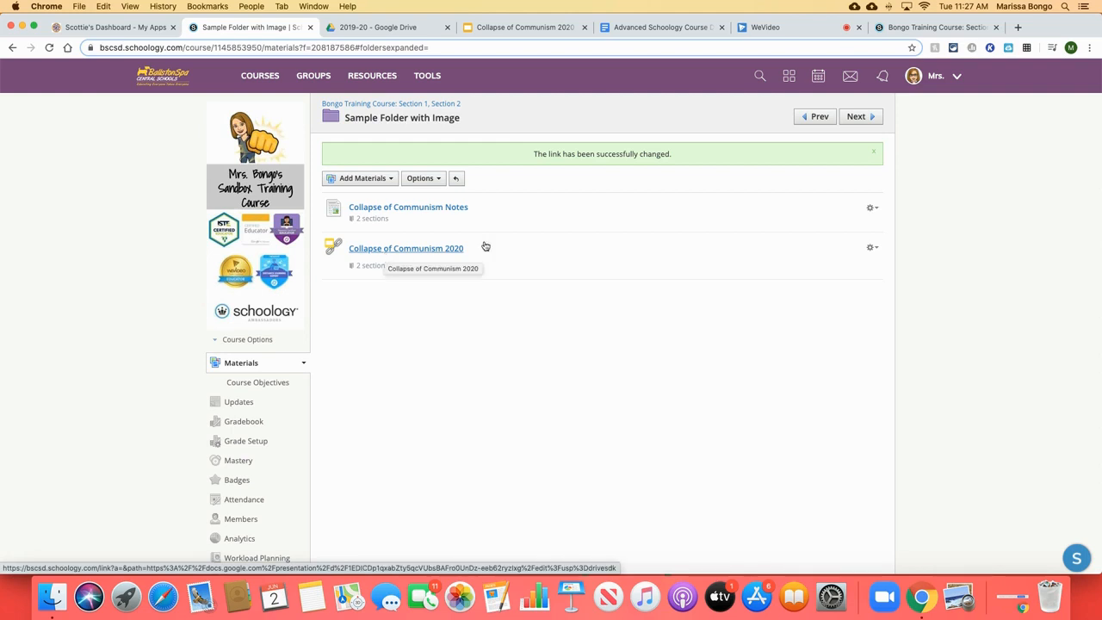
Open the Collapse of Communism Notes page for editing and inspect the embed code in its HTML source
click(871, 249)
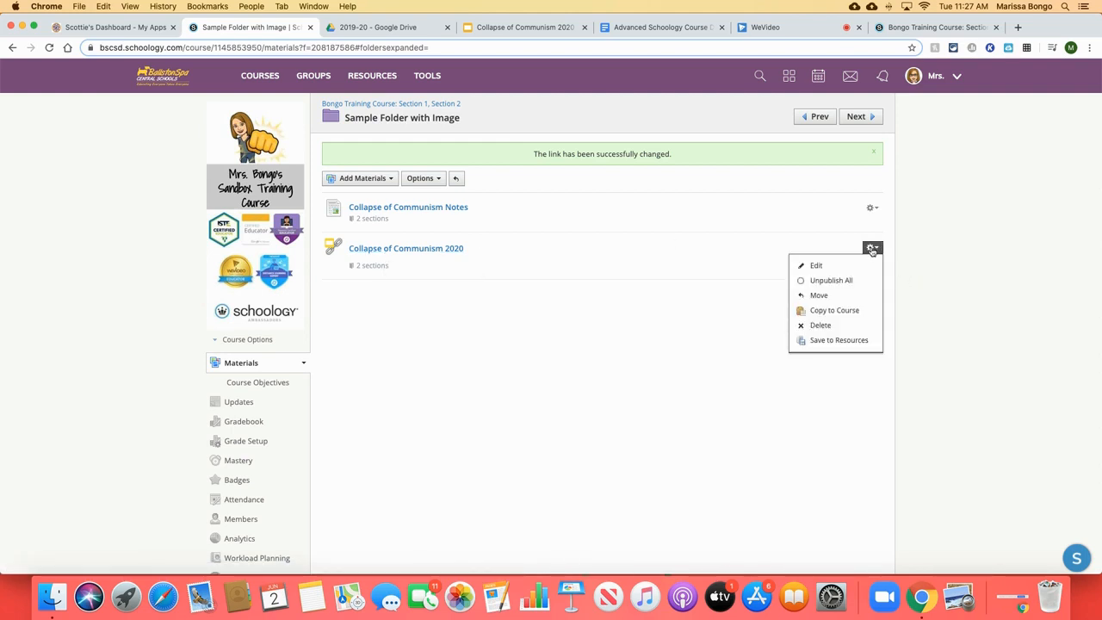
click(782, 208)
click(871, 208)
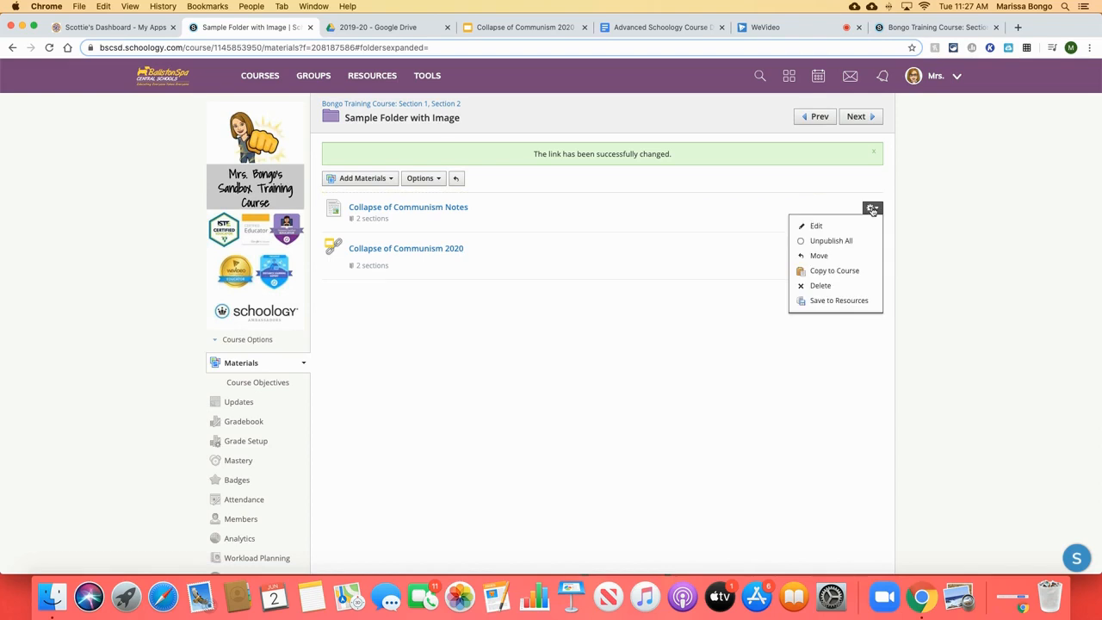
click(816, 228)
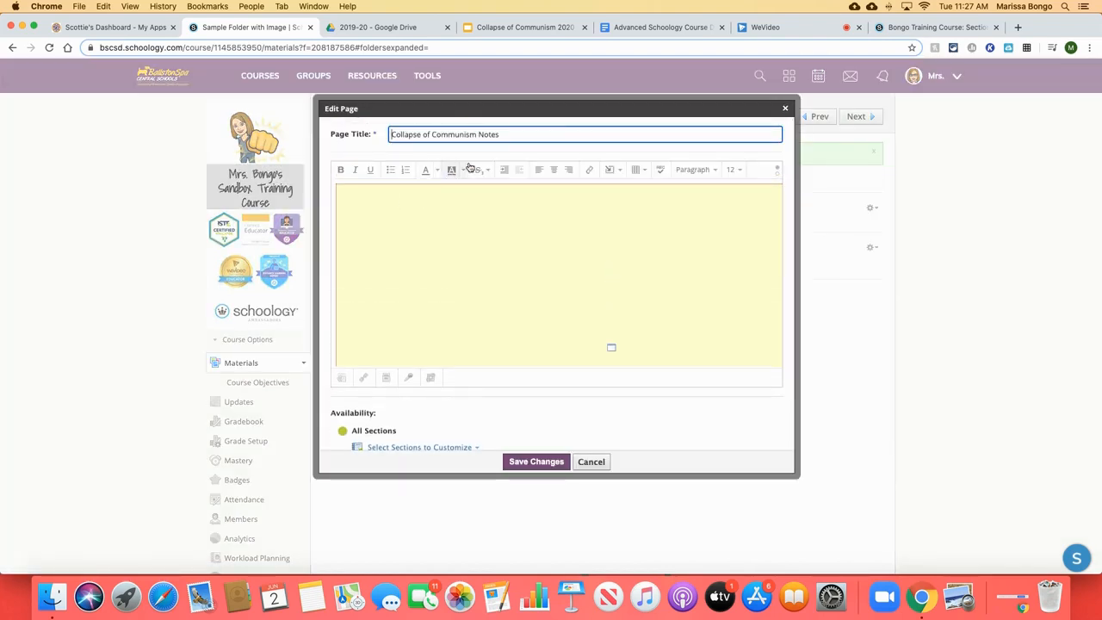
click(778, 174)
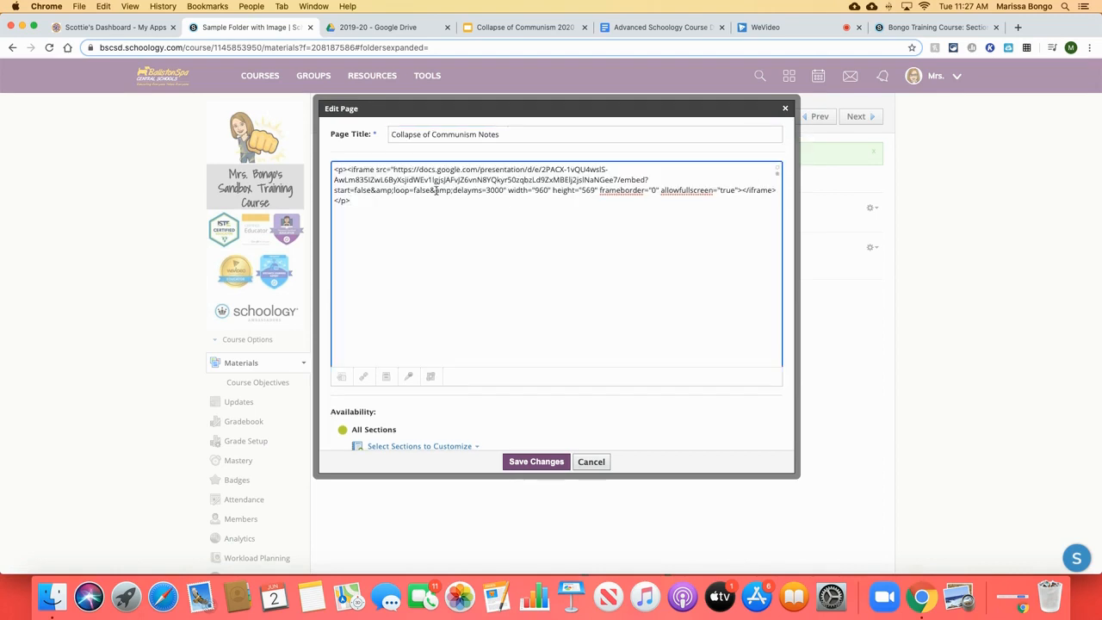
click(496, 200)
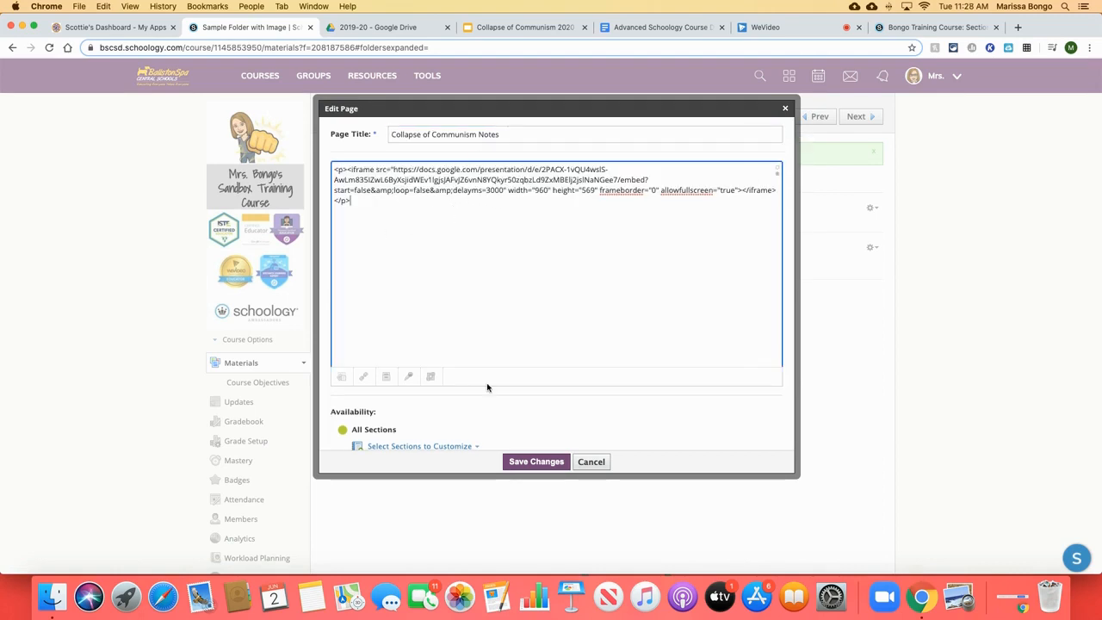
click(778, 170)
Shrink the embedded slide presentation on the page to about 594 by 352 pixels
click(423, 225)
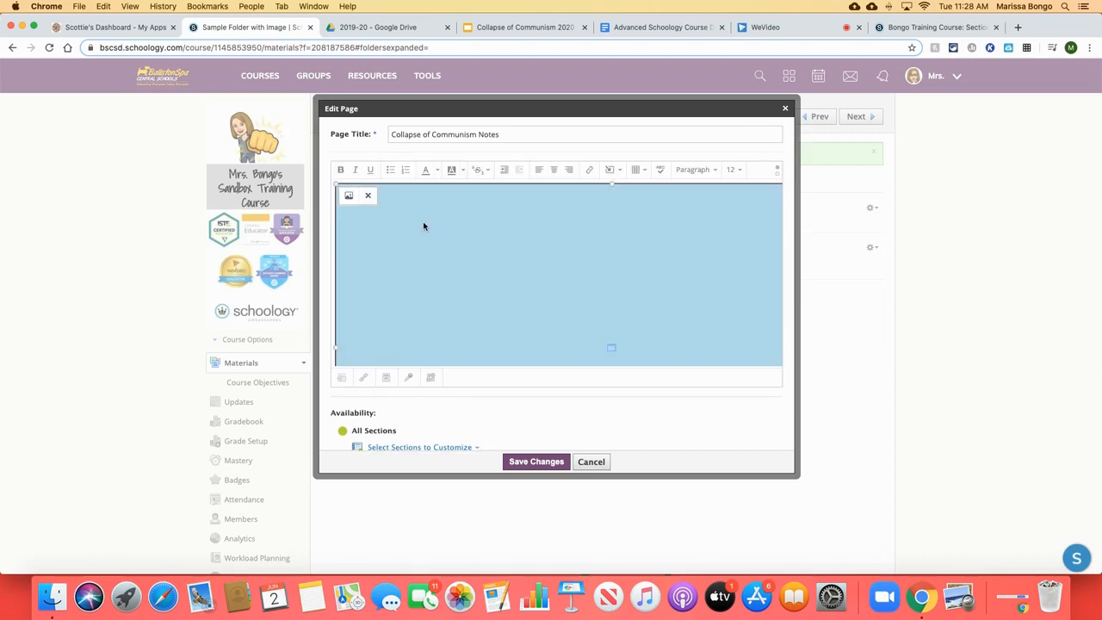
drag(336, 183, 494, 284)
drag(336, 184, 371, 210)
click(760, 293)
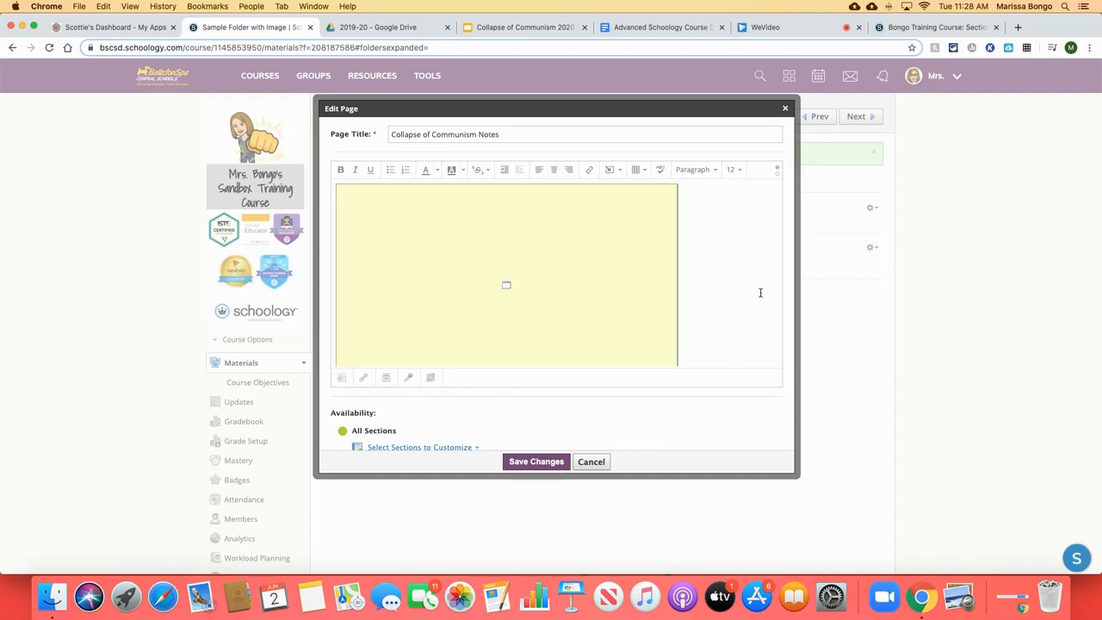
scroll(711, 342, down, 2)
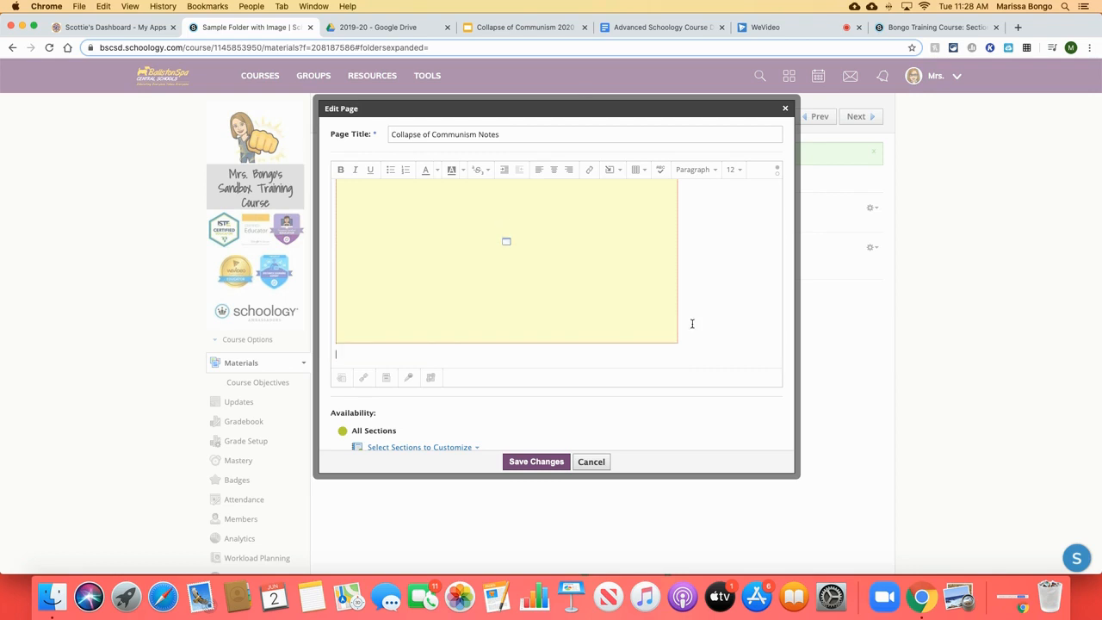
In the Advanced Schoology Course Design Google Doc, set up web publishing as an embed that requires viewers to sign in with their district account
click(637, 33)
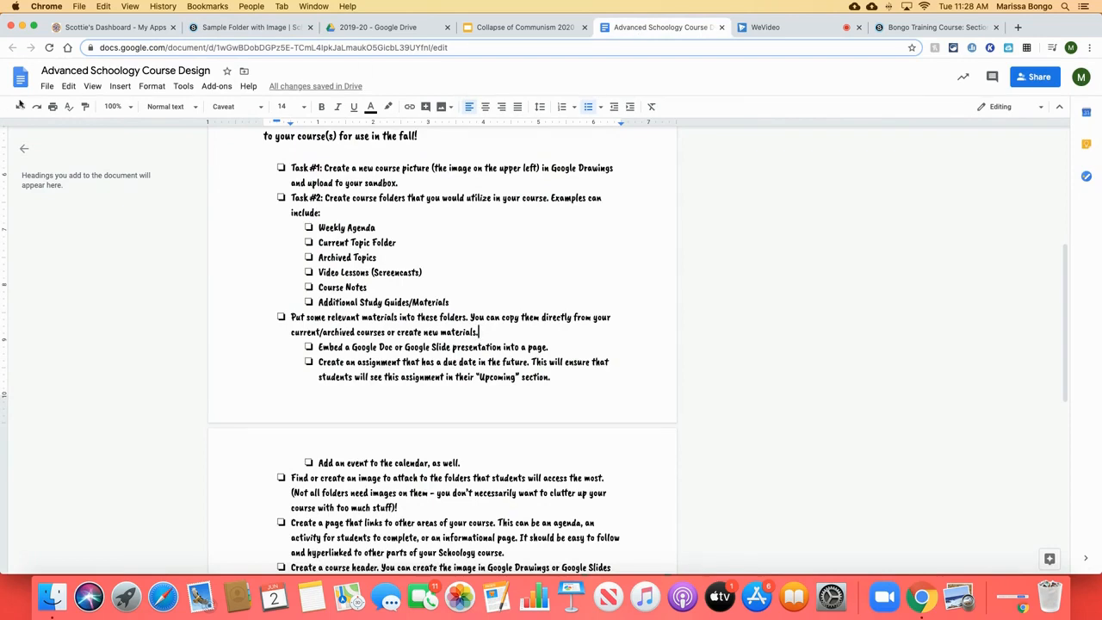
click(47, 87)
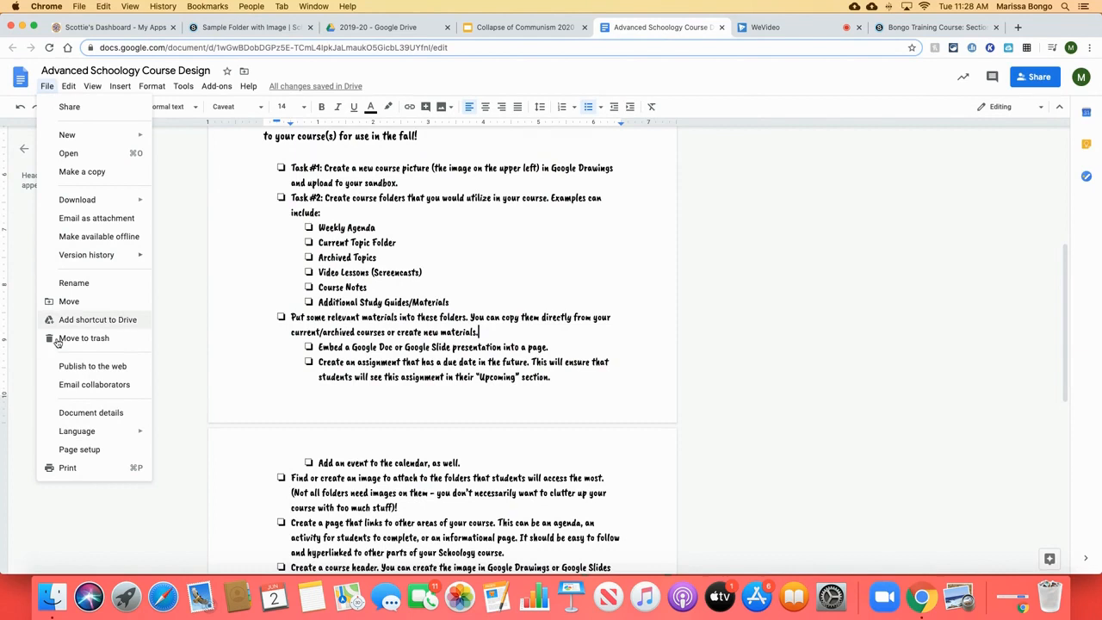
key(Escape)
click(530, 316)
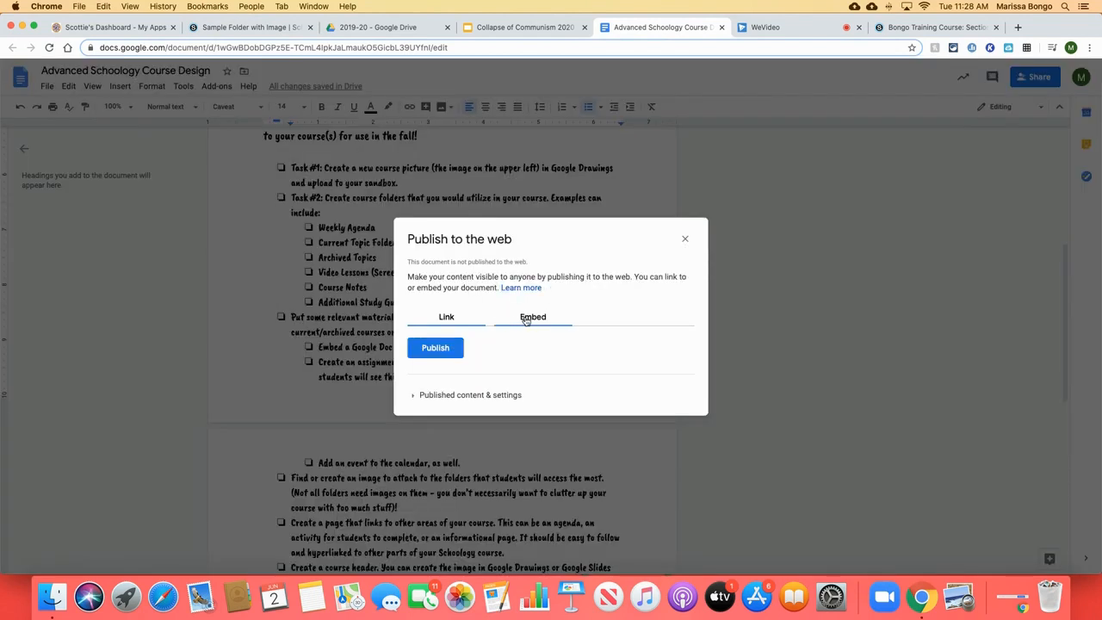
click(444, 396)
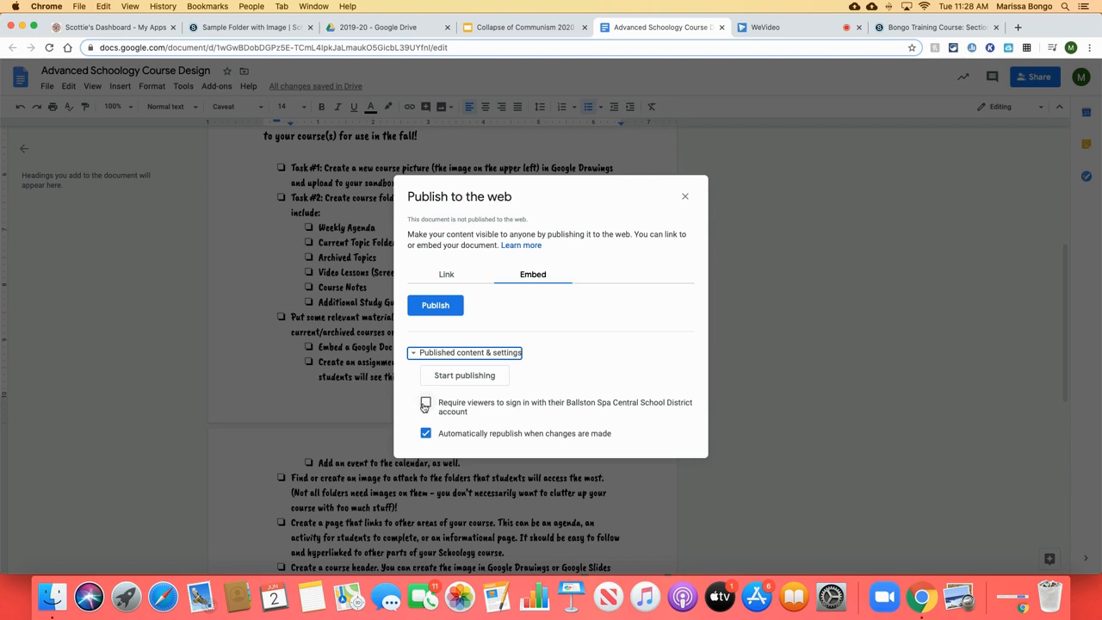
click(425, 404)
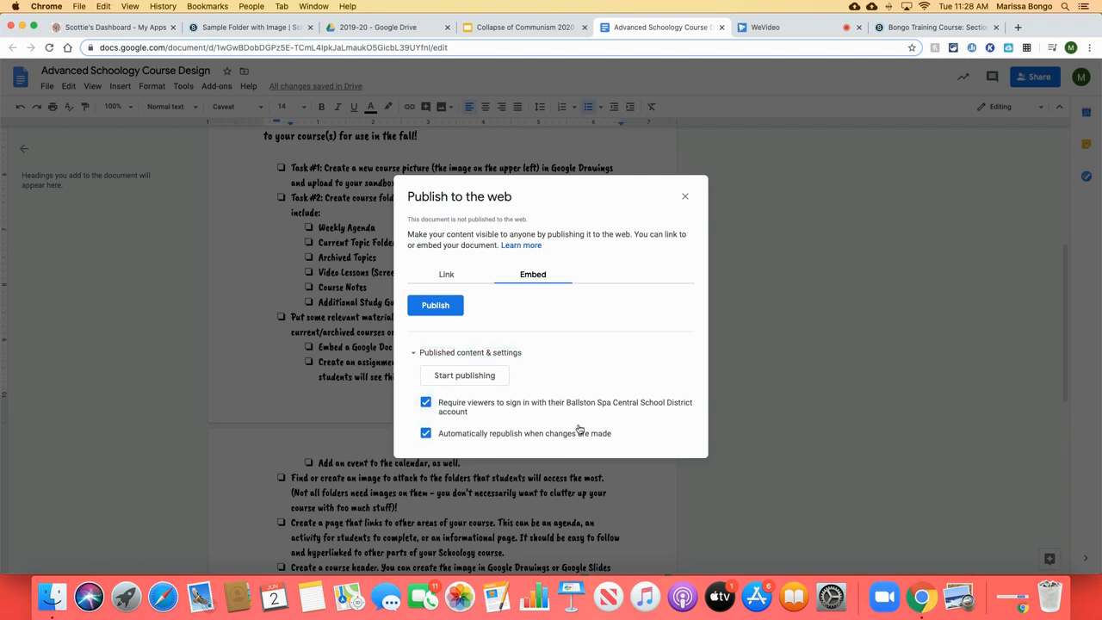
Publish the document to the web and copy its embed code
click(488, 383)
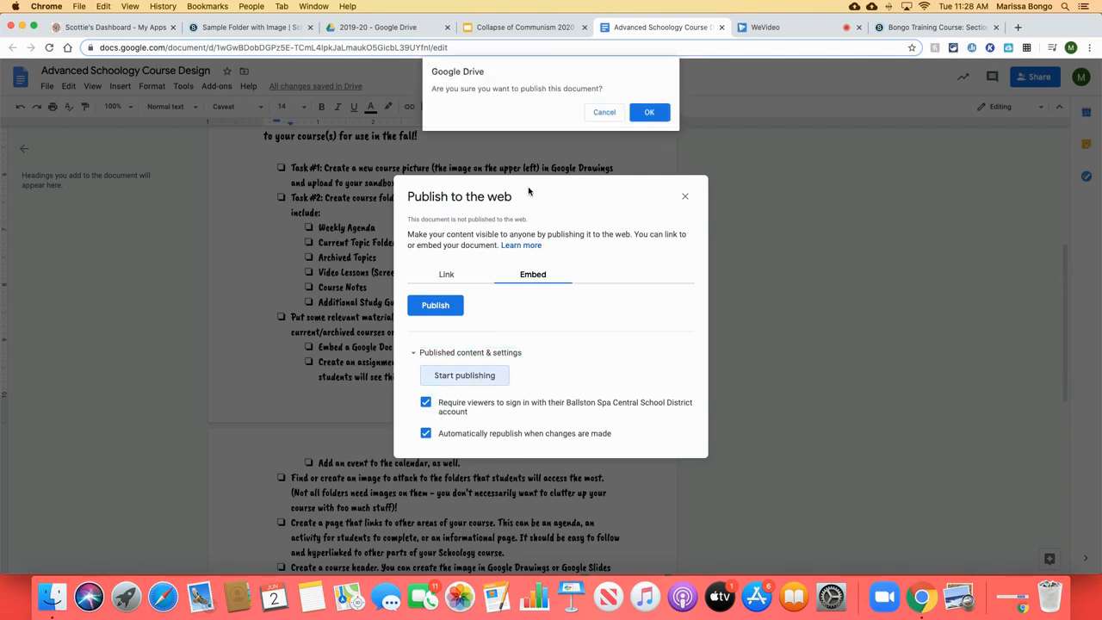
click(649, 113)
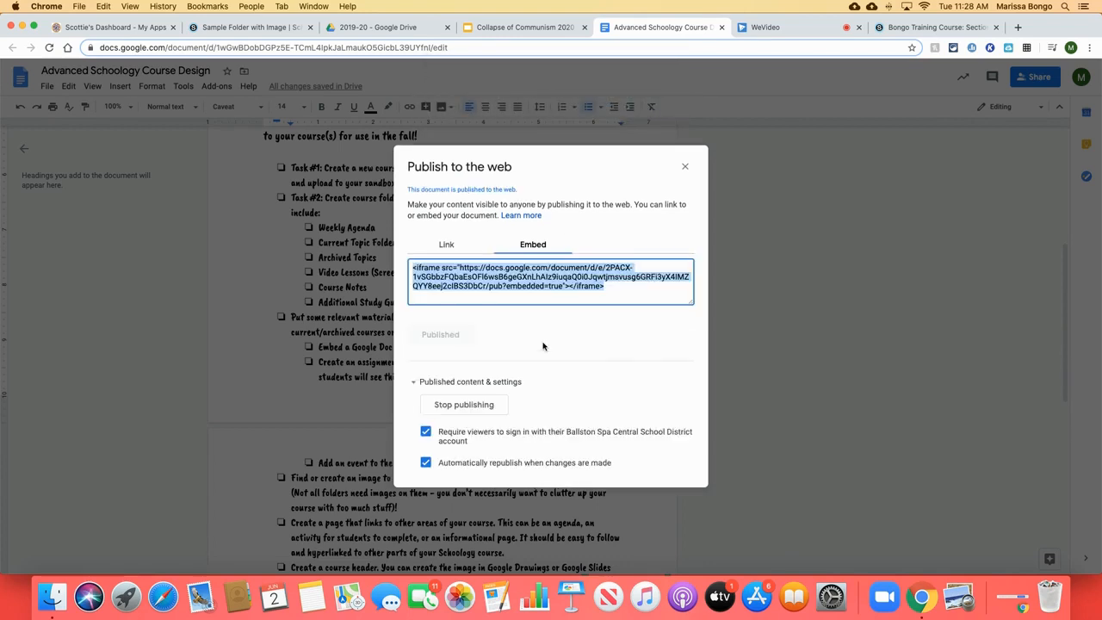
click(610, 292)
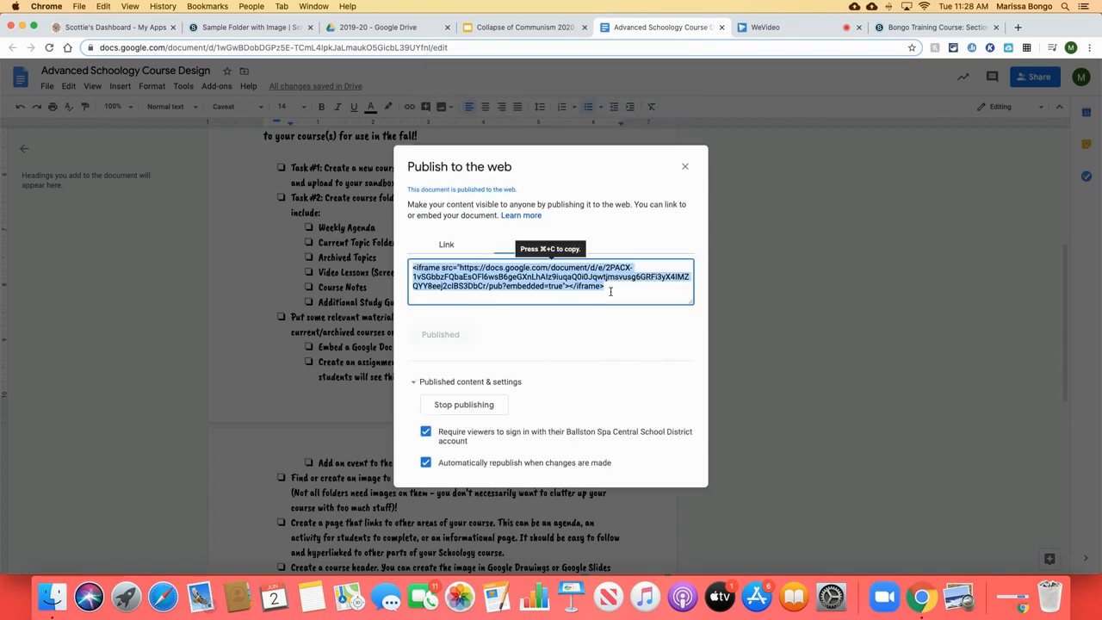
key(super+c)
Back in Schoology, paste the document's embed code below the presentation's iframe in the notes page's HTML source and return to the visual editor
click(231, 32)
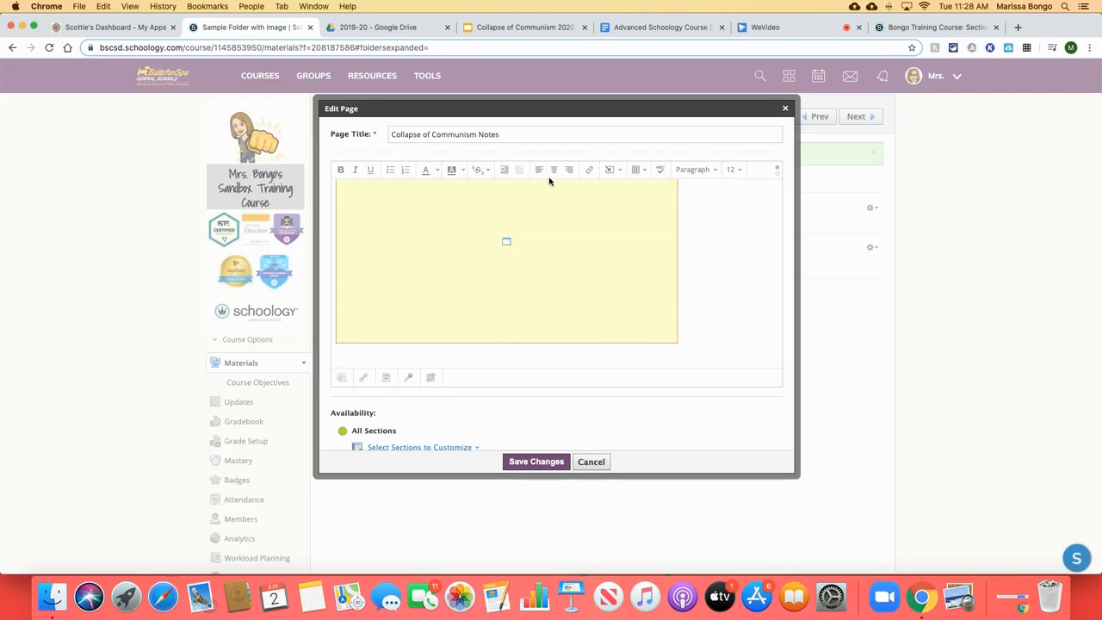
click(776, 170)
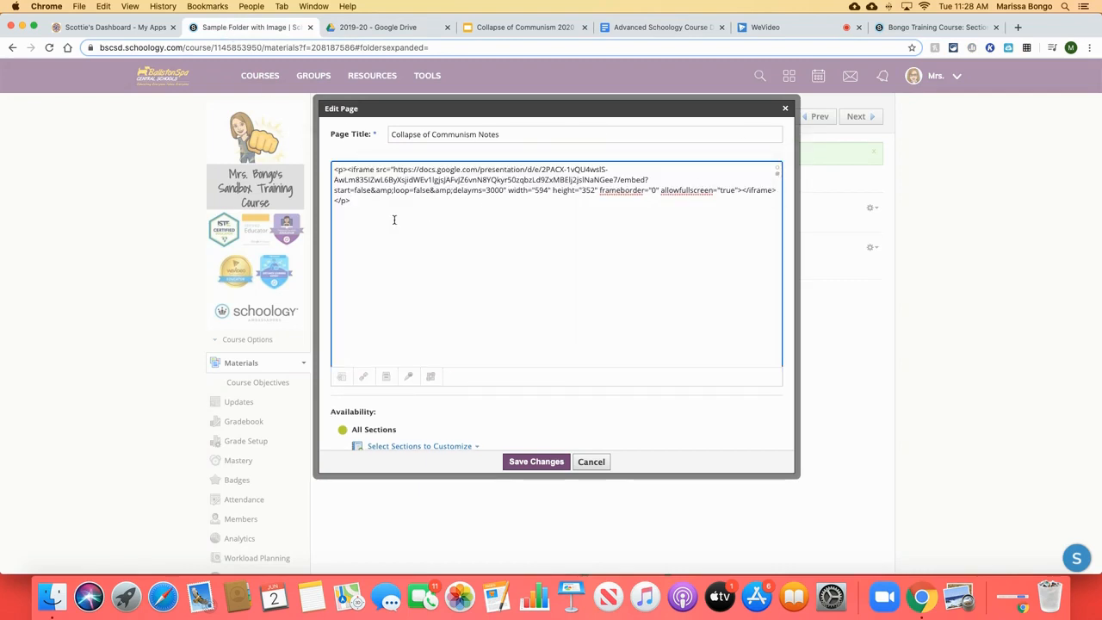
key(super+v)
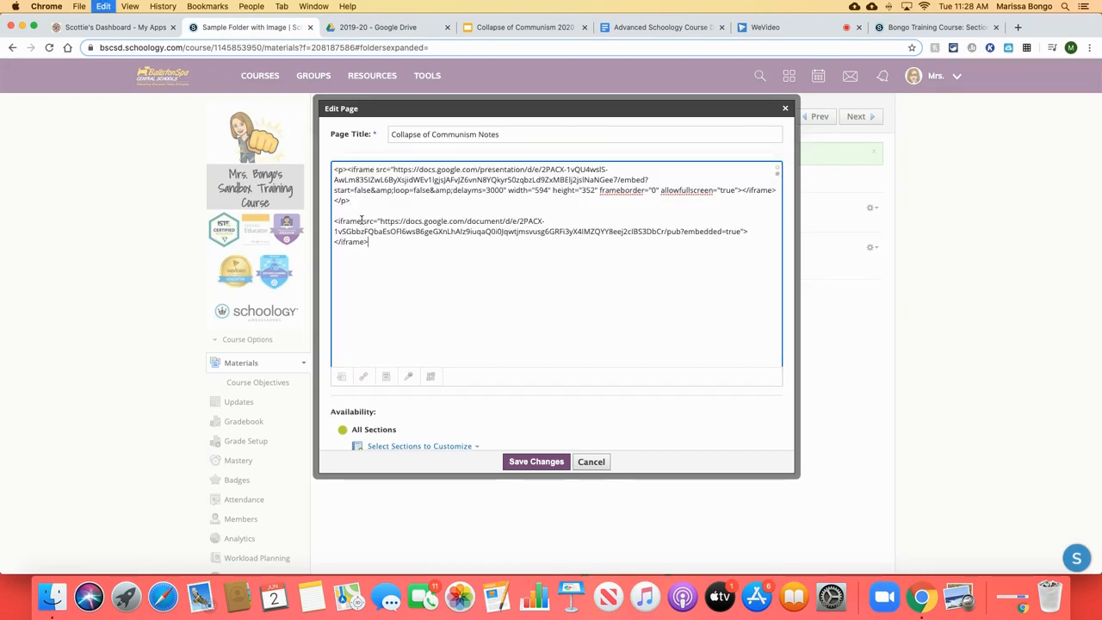
click(777, 171)
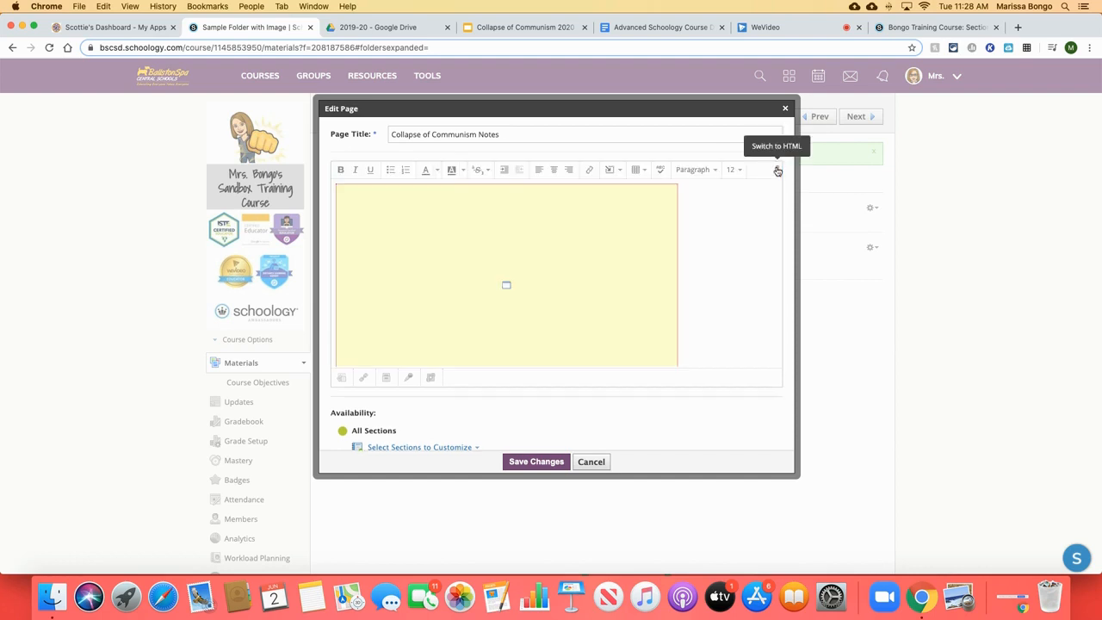
Enlarge the embedded document frame below the presentation and save the page changes
scroll(685, 303, down, 4)
scroll(685, 303, down, 2)
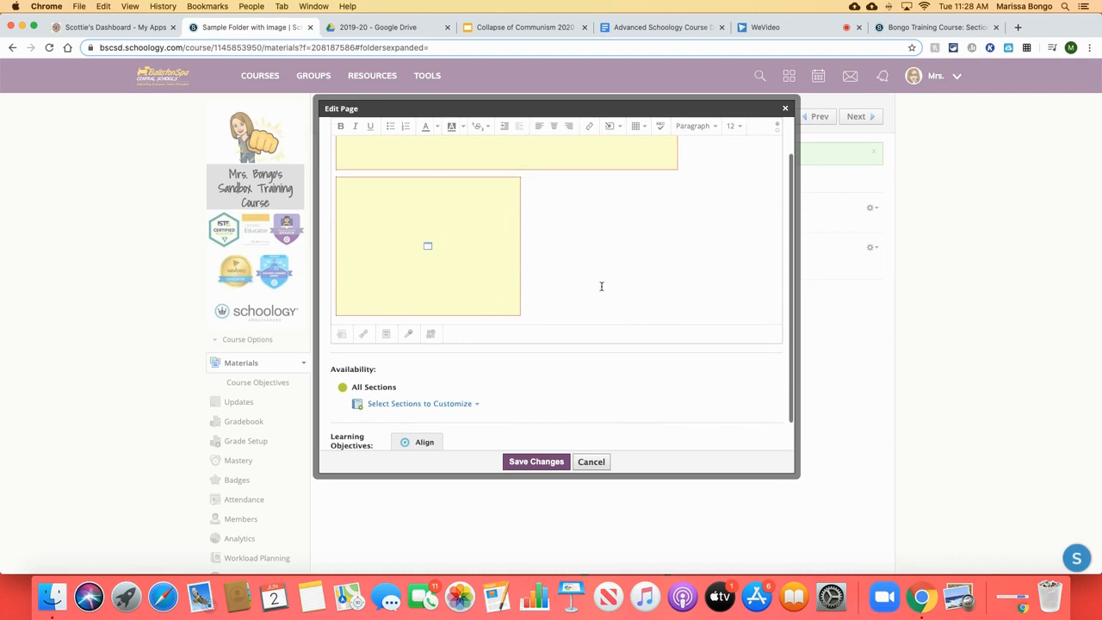
click(469, 255)
drag(521, 316, 768, 410)
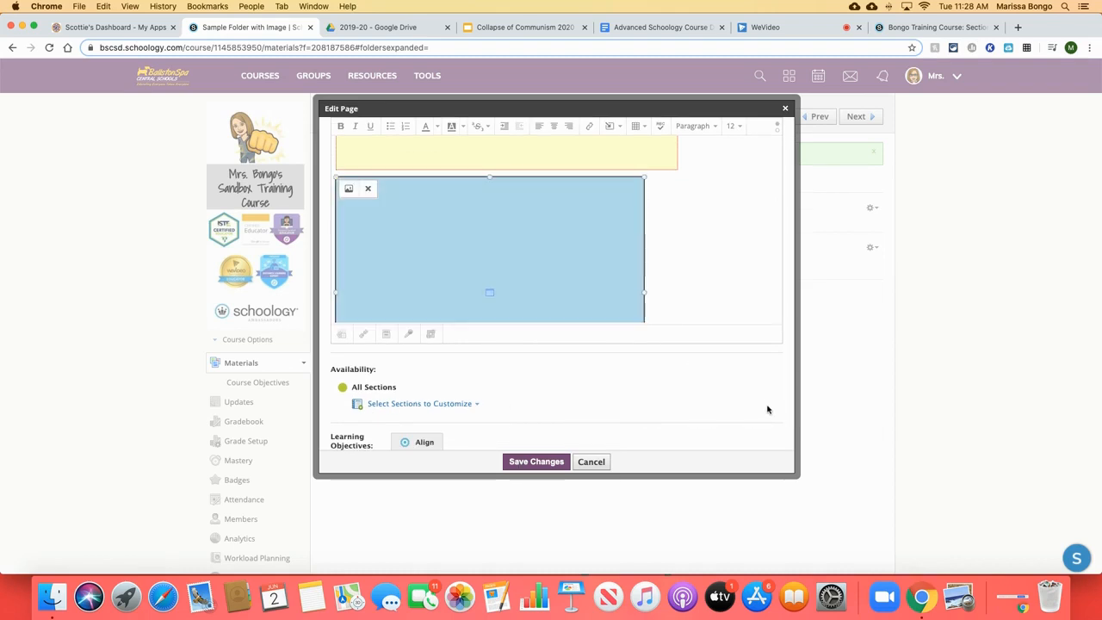
click(706, 227)
click(522, 463)
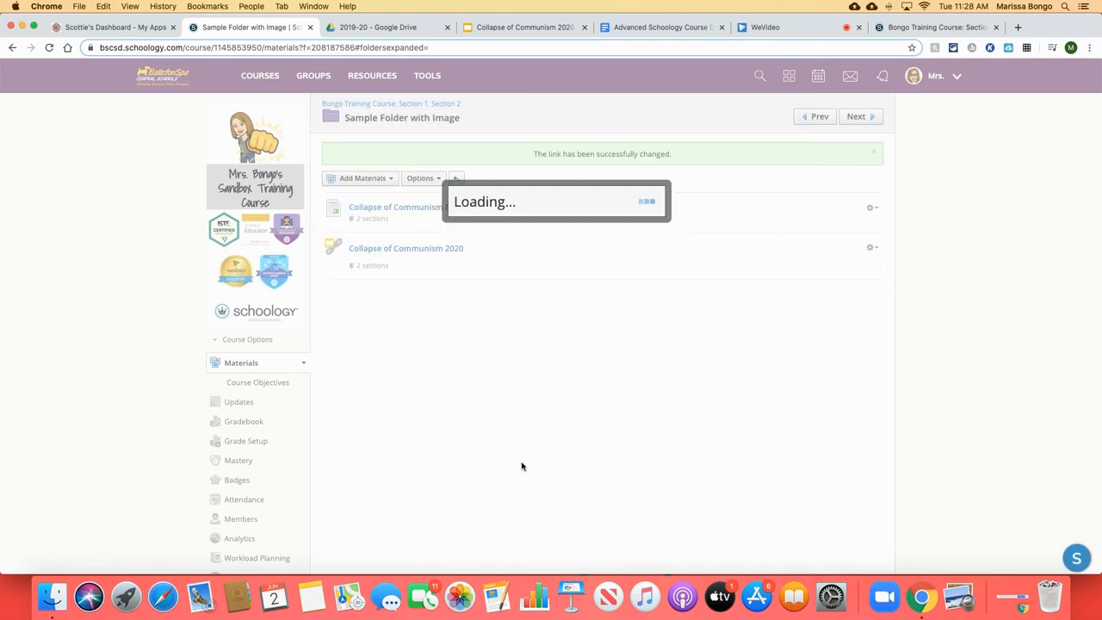
Open the saved Collapse of Communism Notes page and review the embedded presentation and document
click(381, 209)
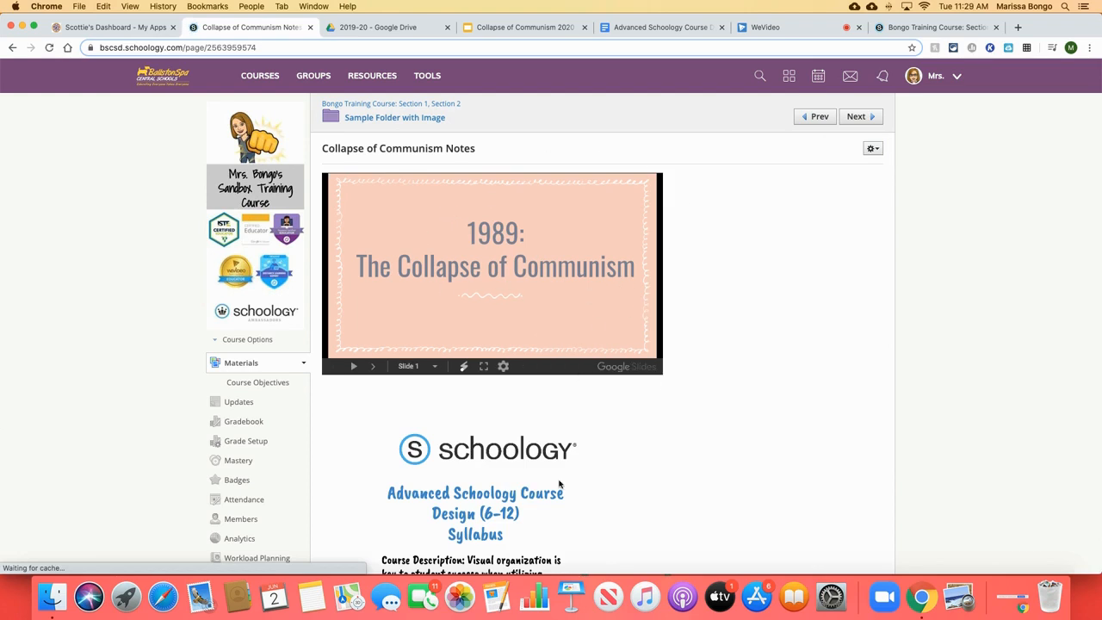
scroll(560, 485, down, 3)
scroll(748, 492, down, 5)
scroll(489, 285, down, 5)
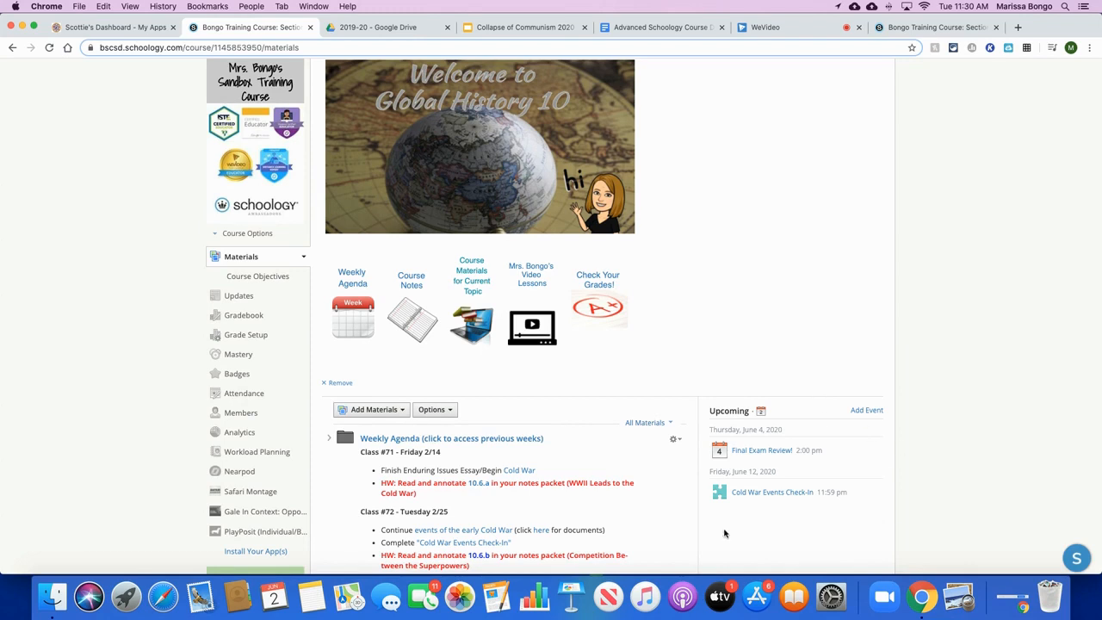
Open the Cold War Events Check-In assessment from the course's weekly agenda and bring up its edit settings
scroll(947, 459, down, 4)
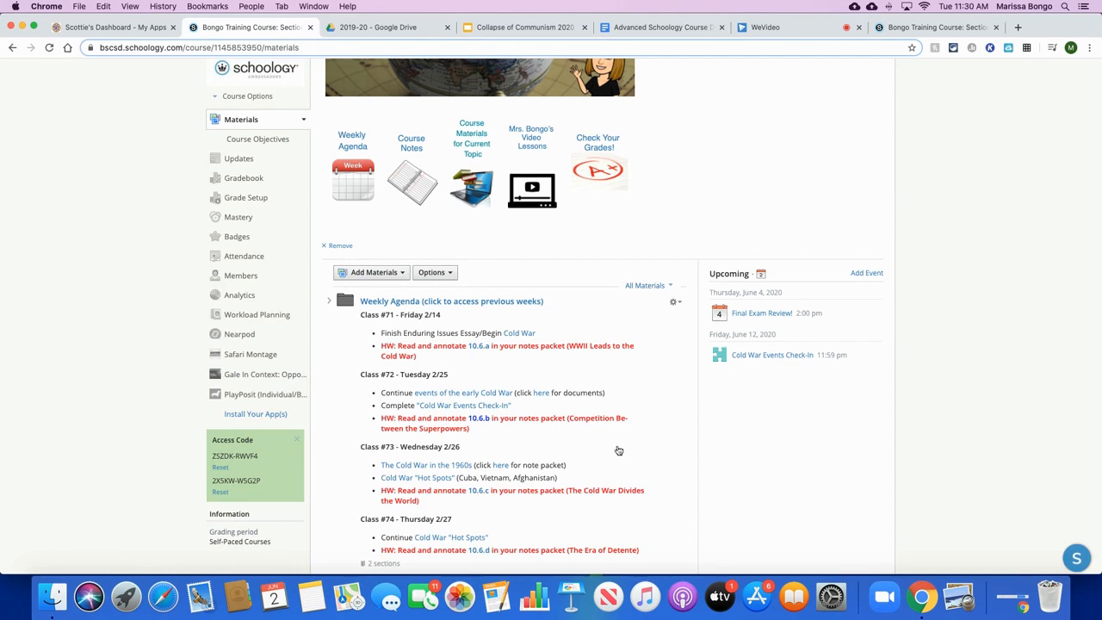
scroll(618, 450, down, 1)
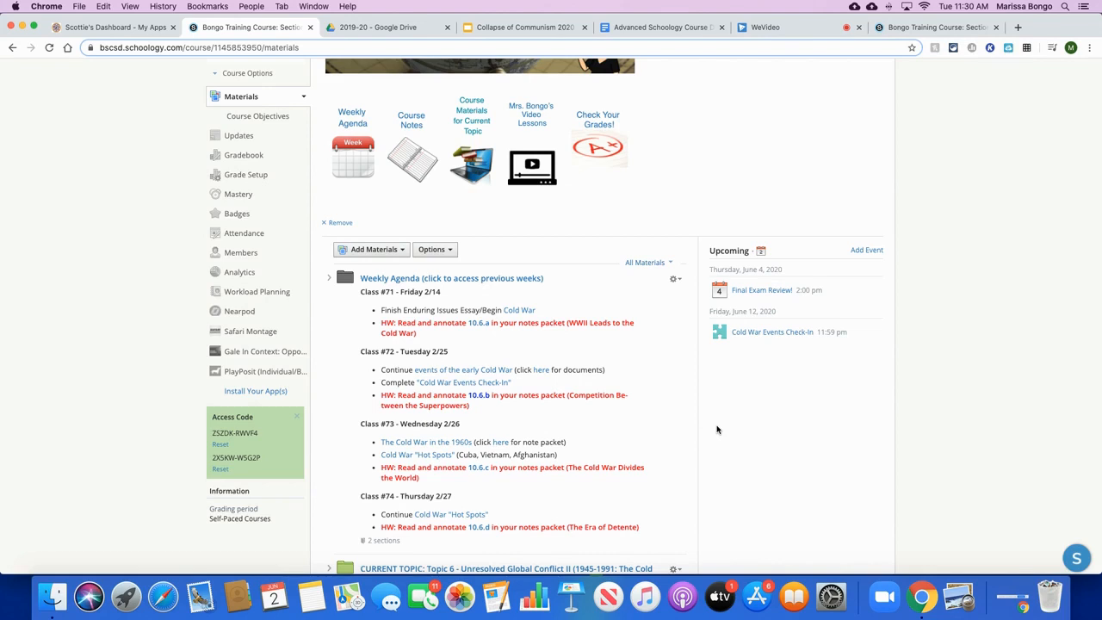
click(440, 387)
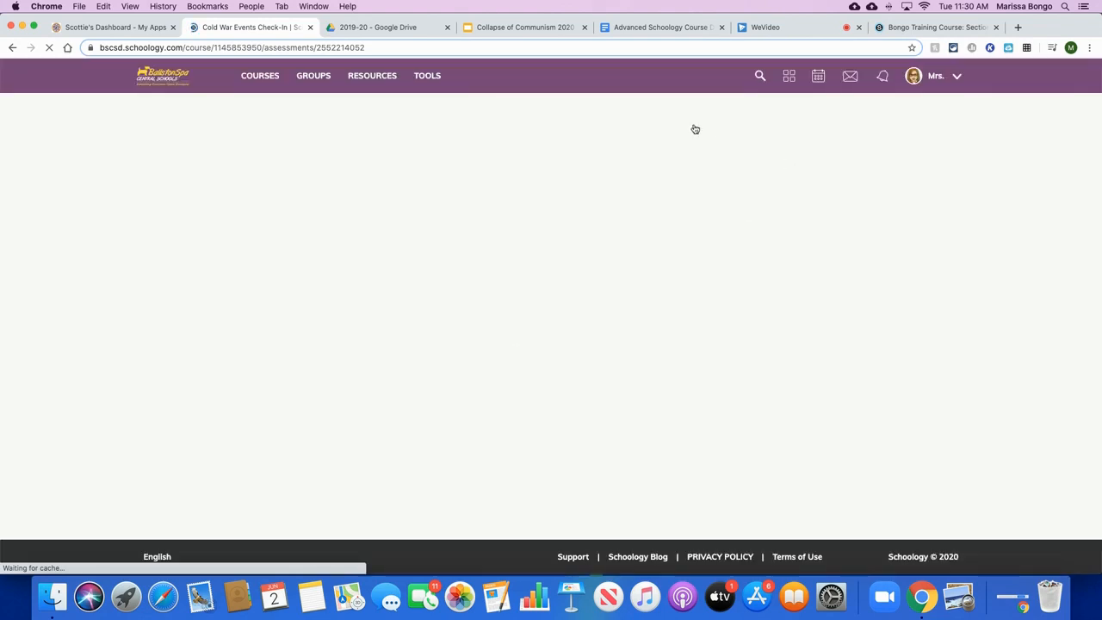
click(870, 112)
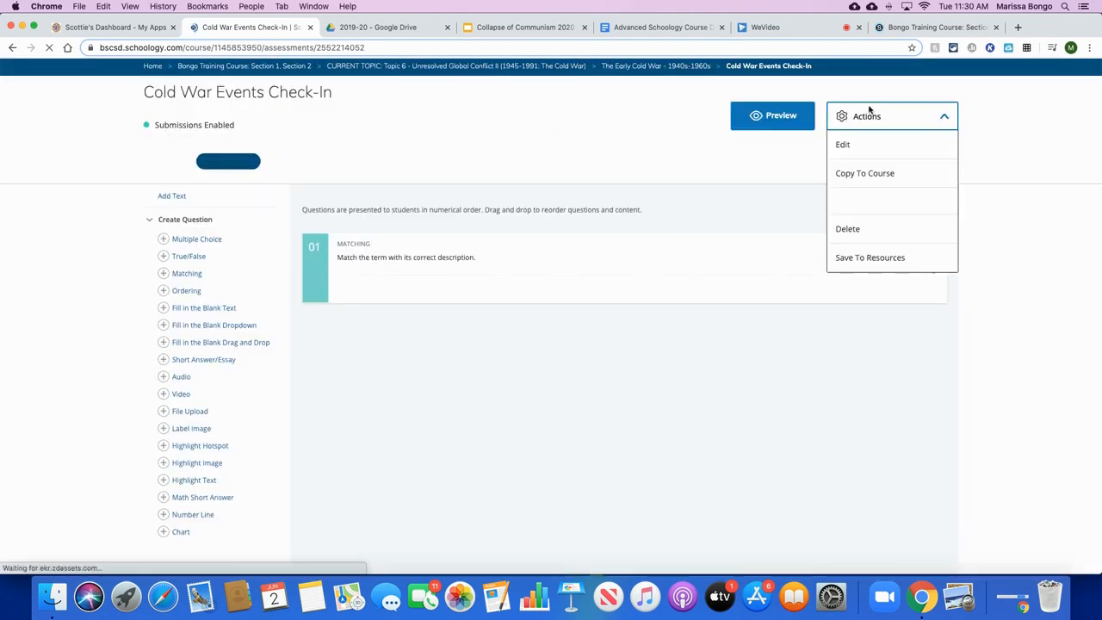
click(849, 156)
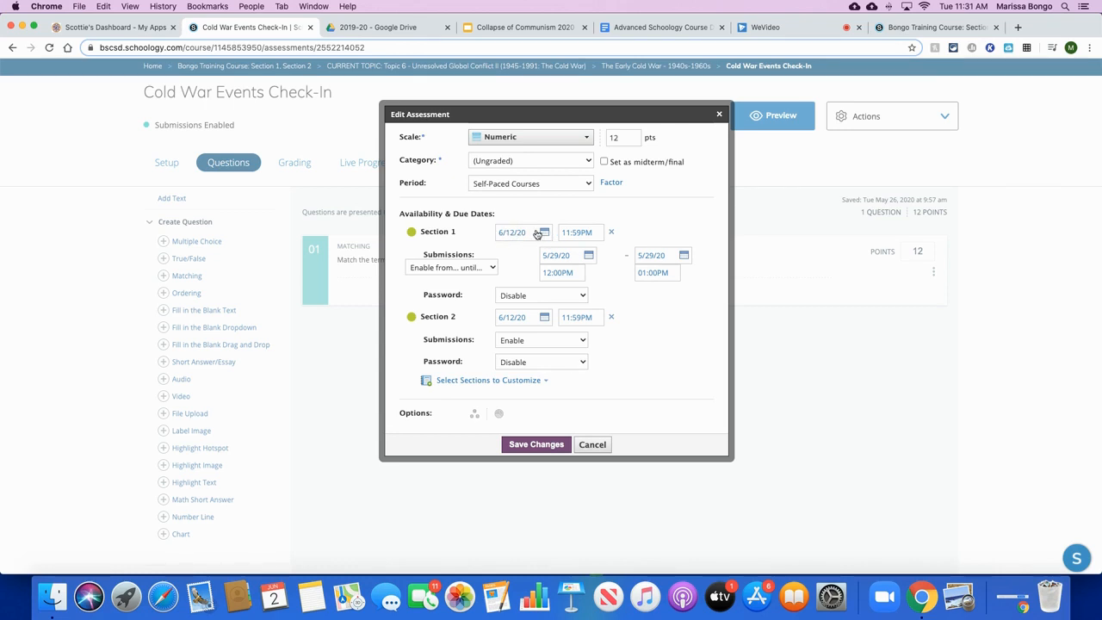
Remove the Section 1 and Section 2 availability settings and set the due date for all sections to 6/08/20 at 11:59PM
click(612, 231)
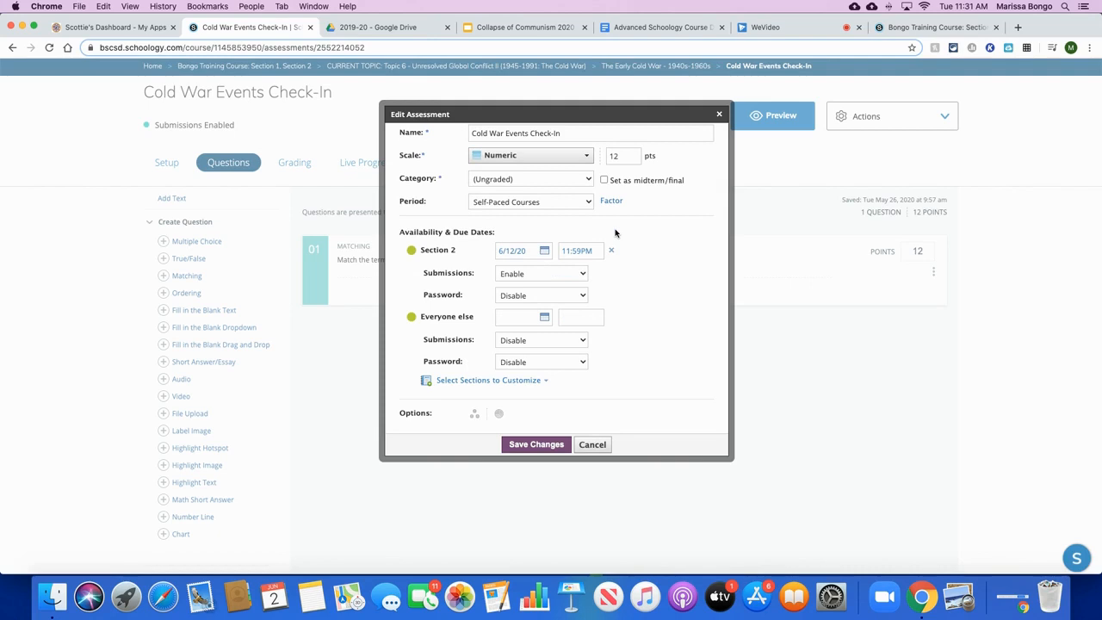
click(611, 250)
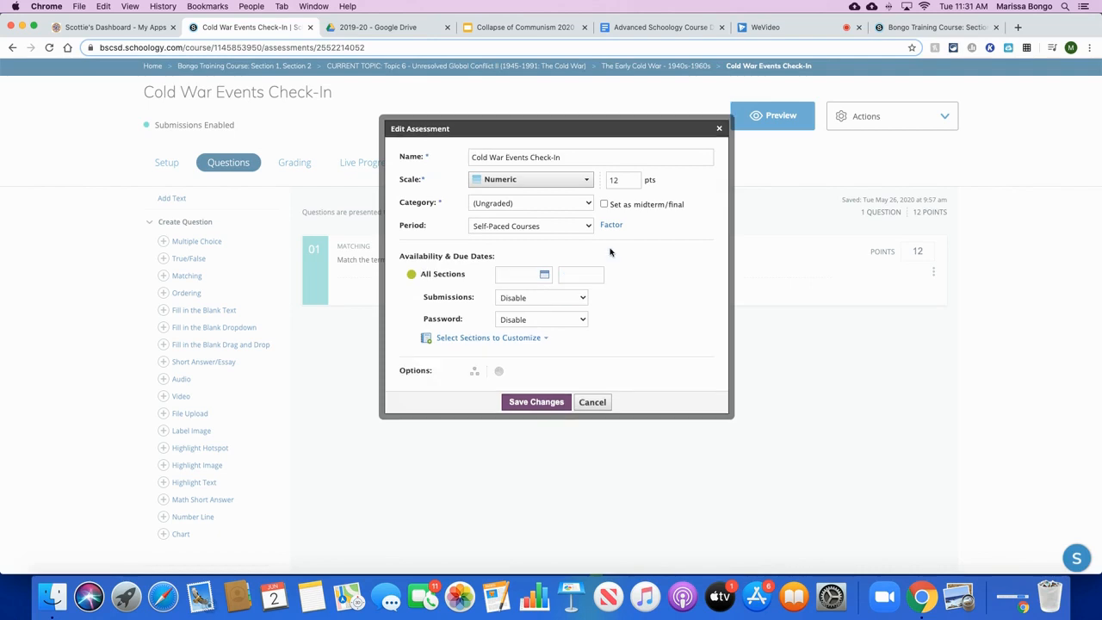
click(543, 274)
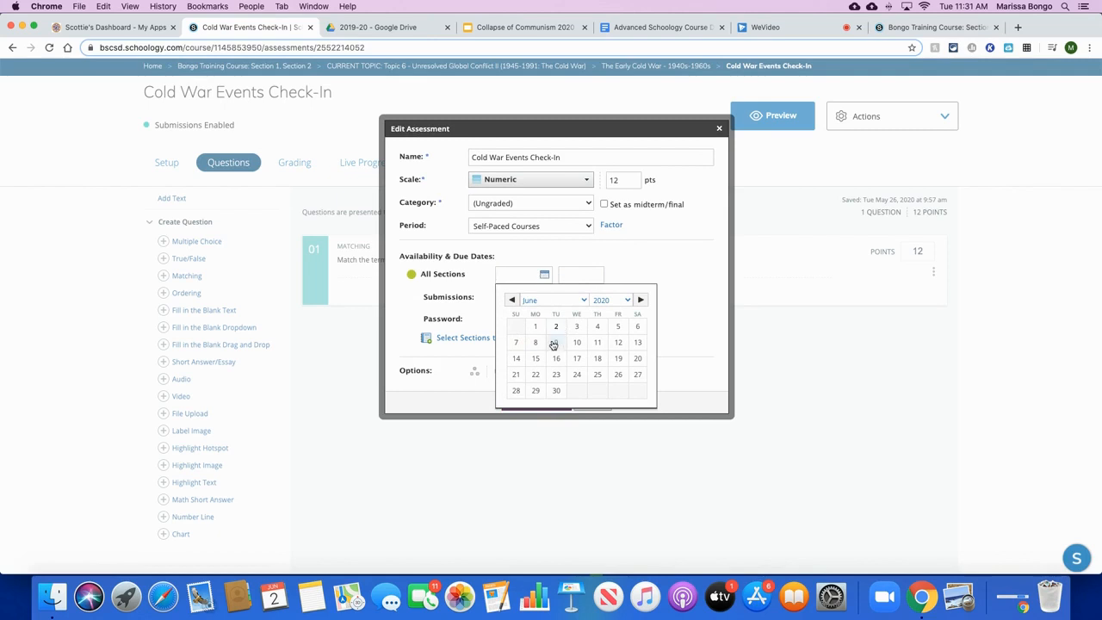
click(538, 344)
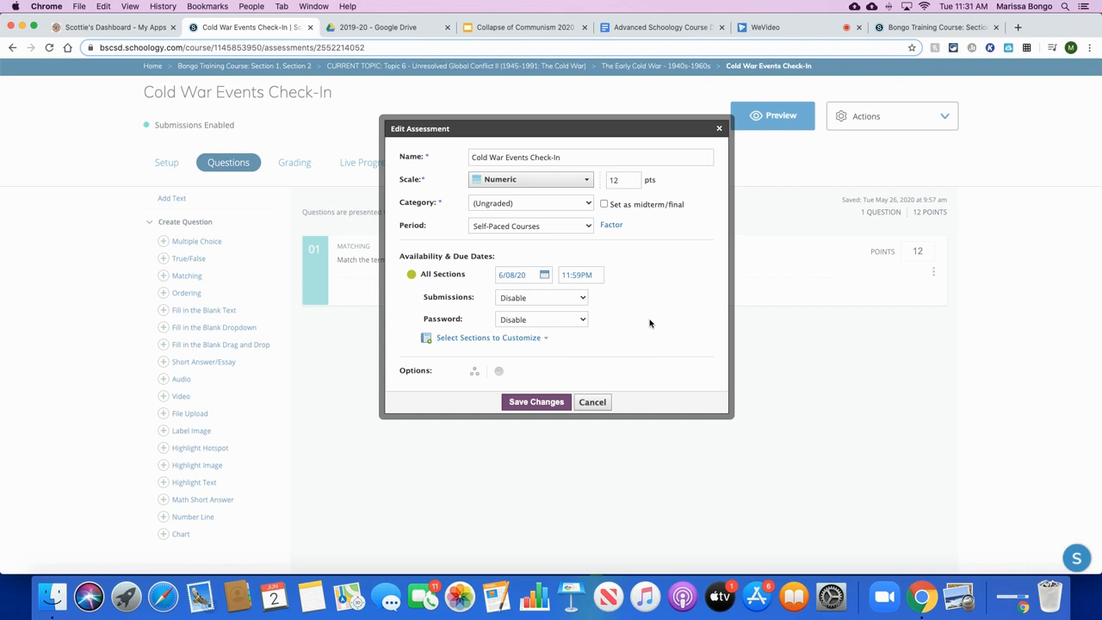
Enable submissions for all sections, save the assessment changes, and return to the course materials page to check the Upcoming list
click(514, 298)
click(514, 268)
click(531, 403)
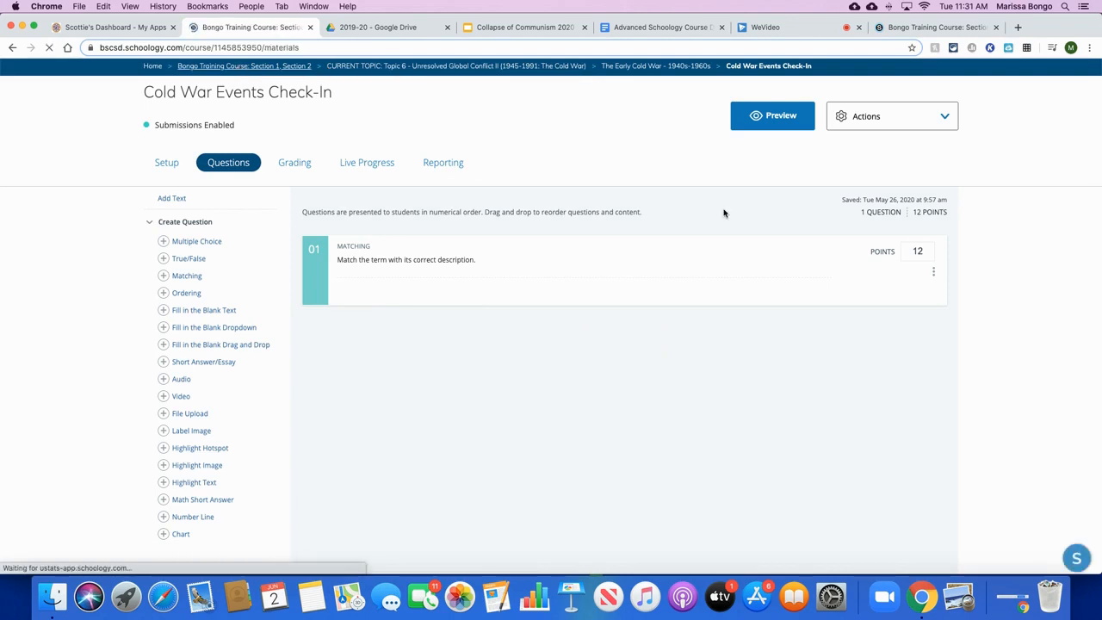
scroll(909, 491, down, 3)
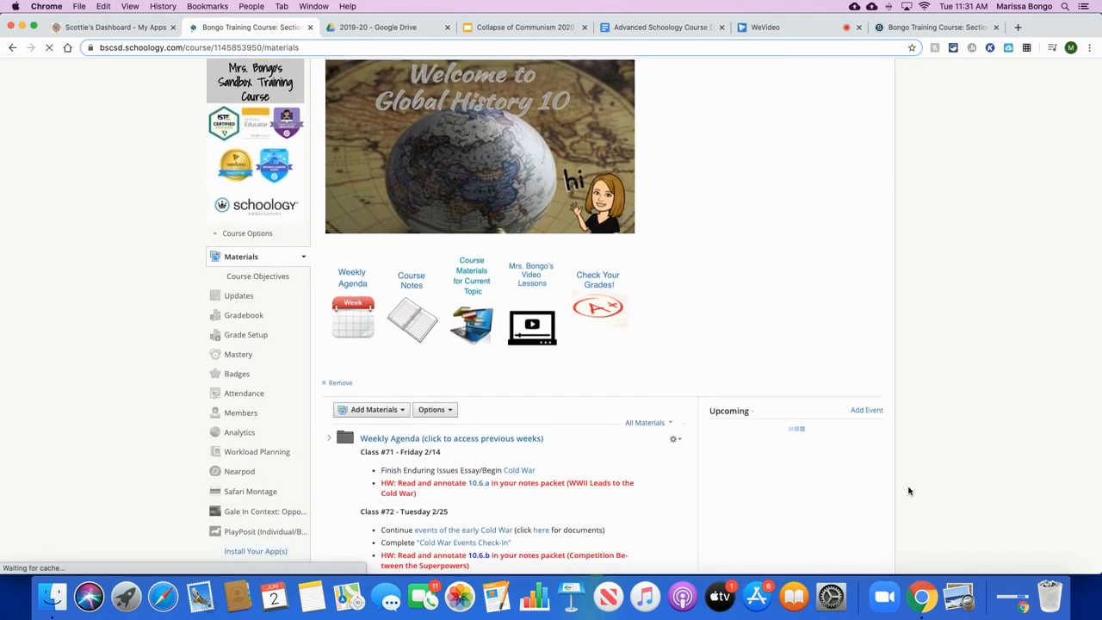
scroll(908, 490, down, 1)
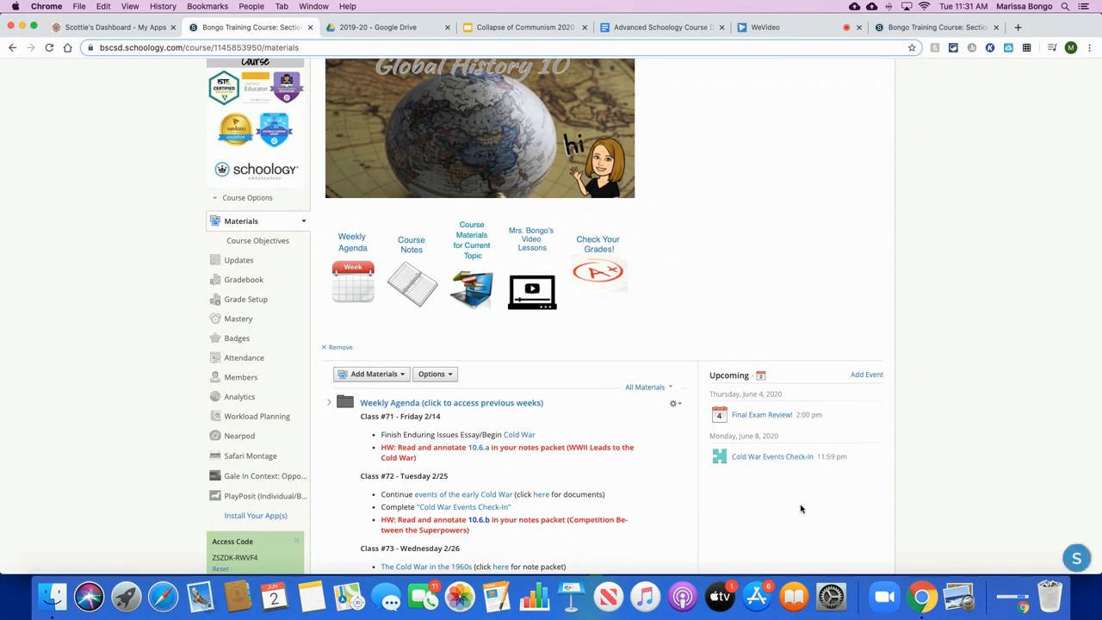
Add a course event titled "End of the Year Party" for 6/09/20 at 4:00 PM
click(866, 376)
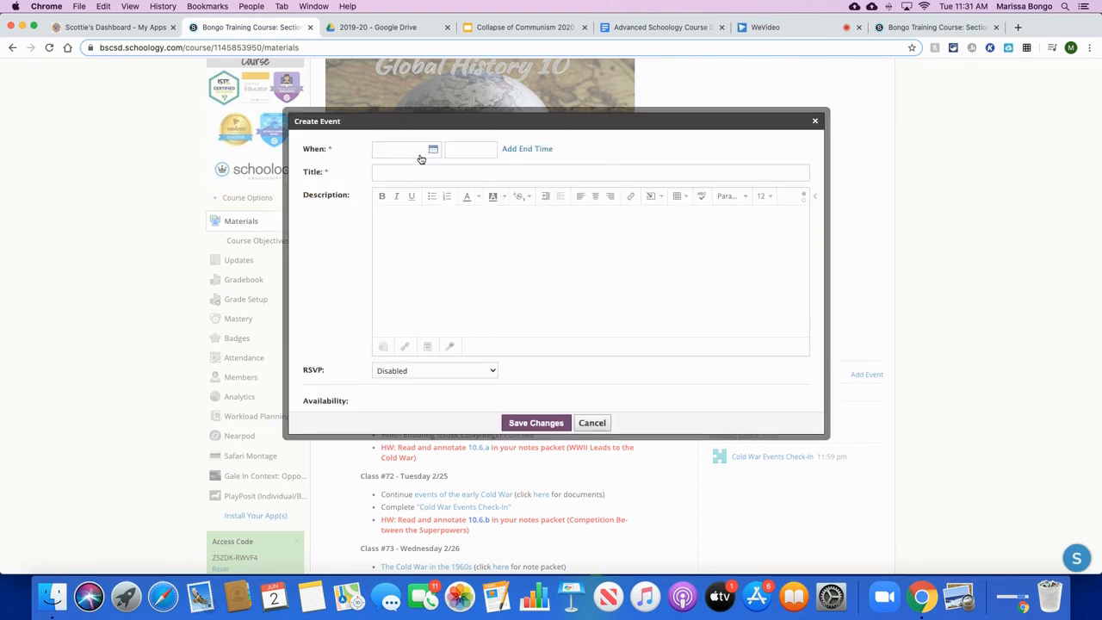
click(419, 156)
click(432, 217)
click(472, 155)
key(BackSpace)
text(4:00)
key(Tab)
key(Tab)
text(End)
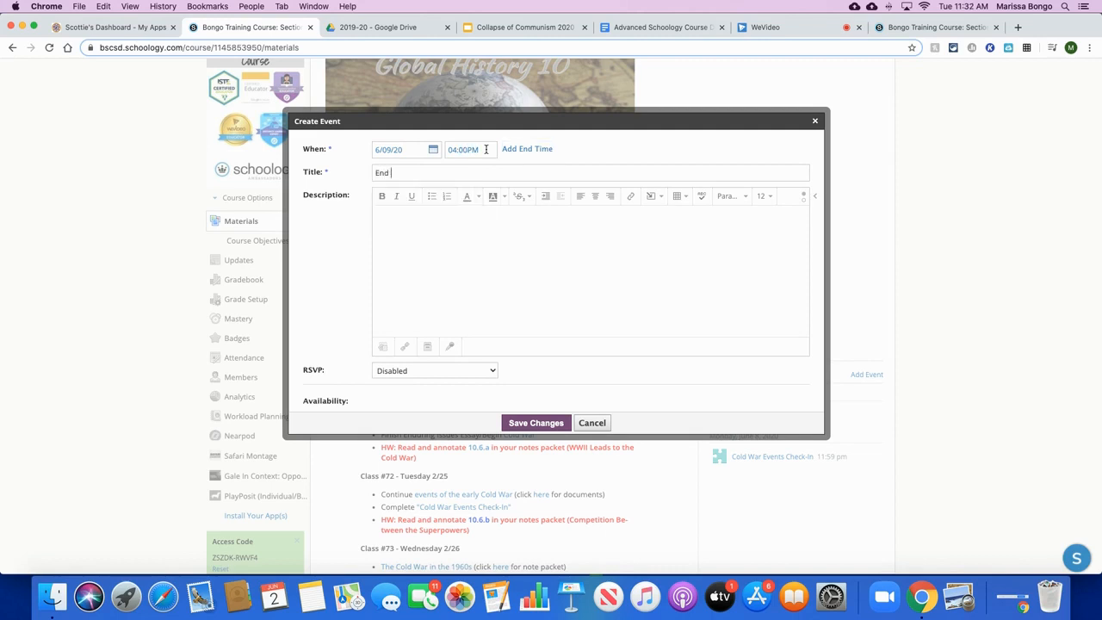
text( of the Year Party)
Keep RSVP disabled for the event, turn off its comments option, and save the event
scroll(416, 384, down, 2)
click(398, 318)
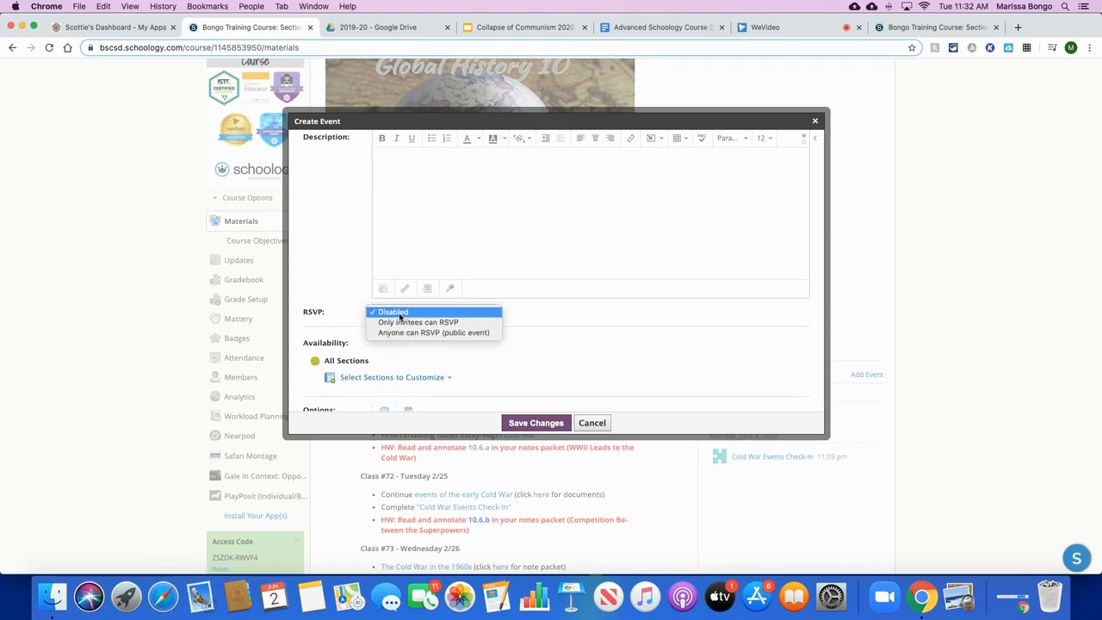
click(392, 313)
scroll(544, 346, down, 1)
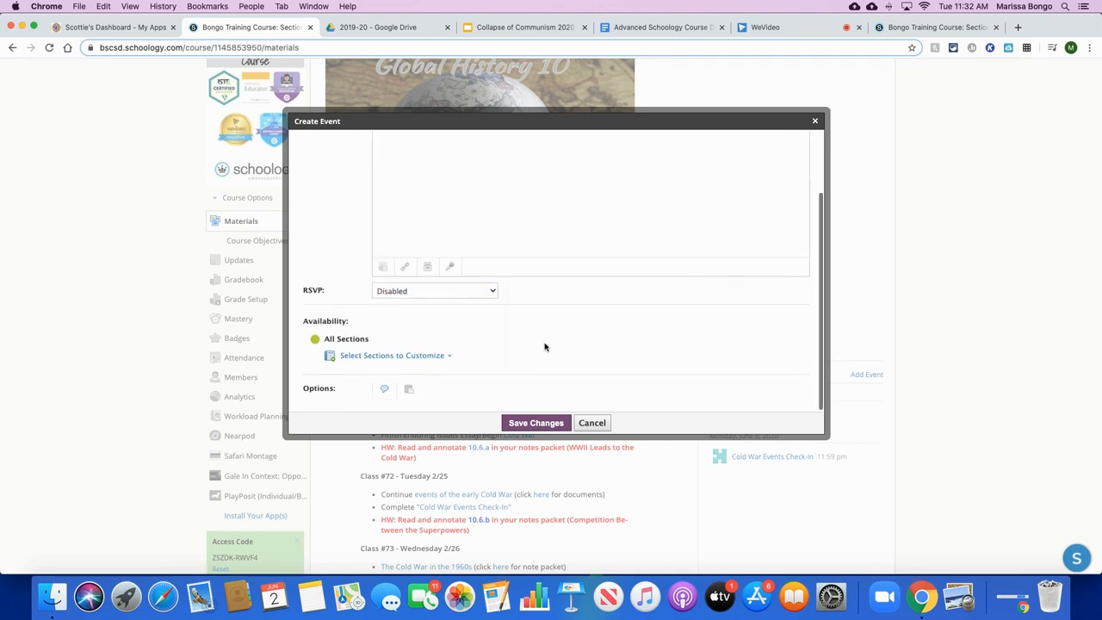
click(384, 390)
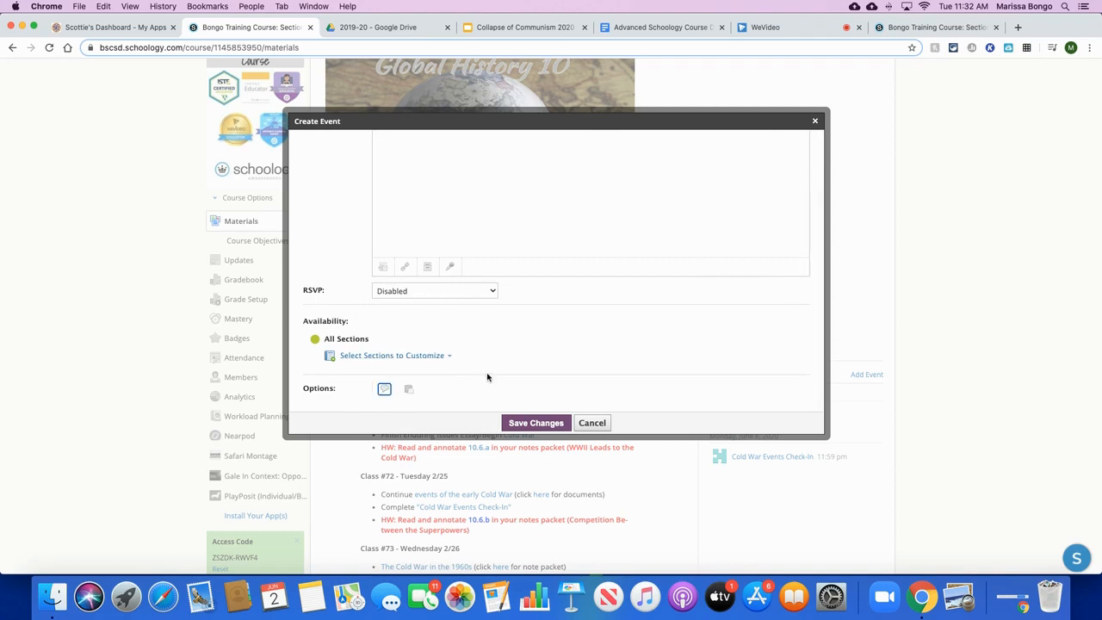
click(521, 426)
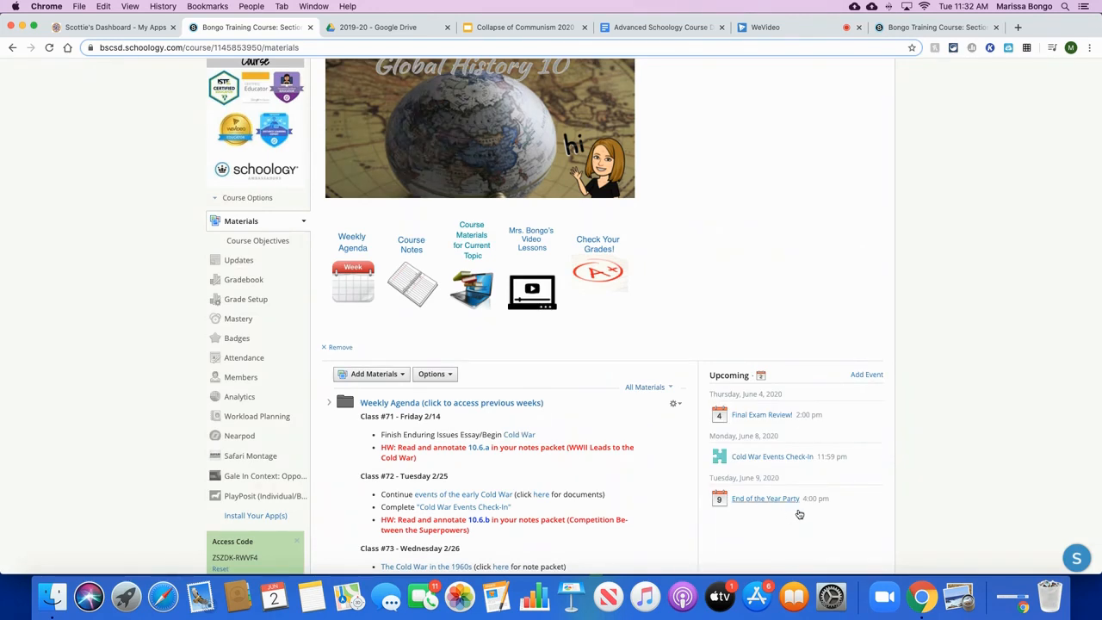
Open the Schoology calendar for June 2020 and examine the course's events and assessment due date on it
scroll(959, 471, up, 4)
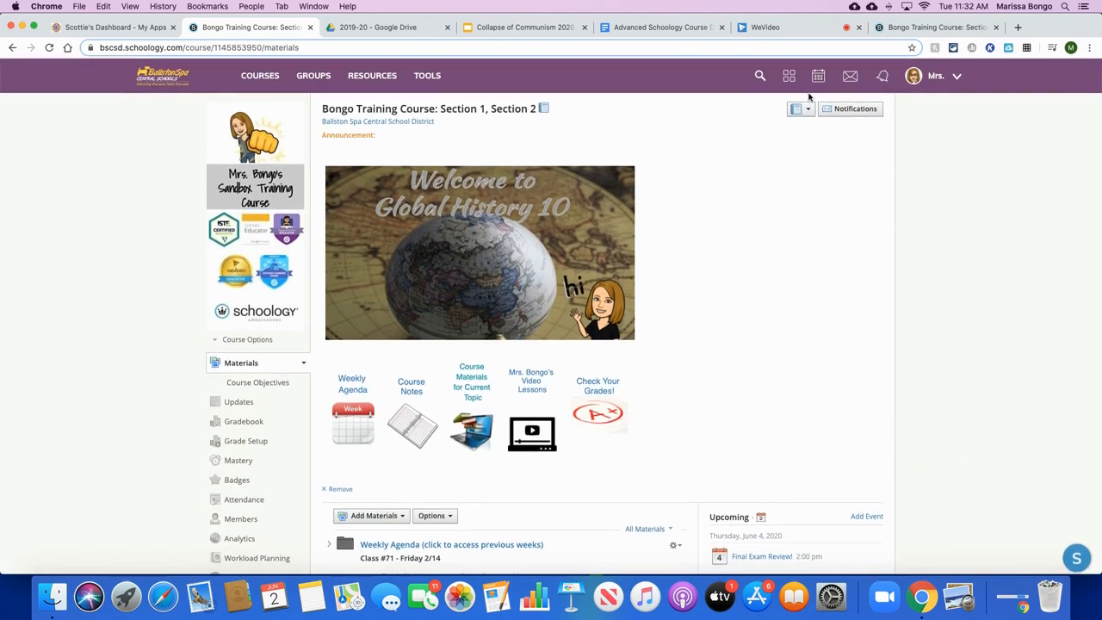
click(818, 78)
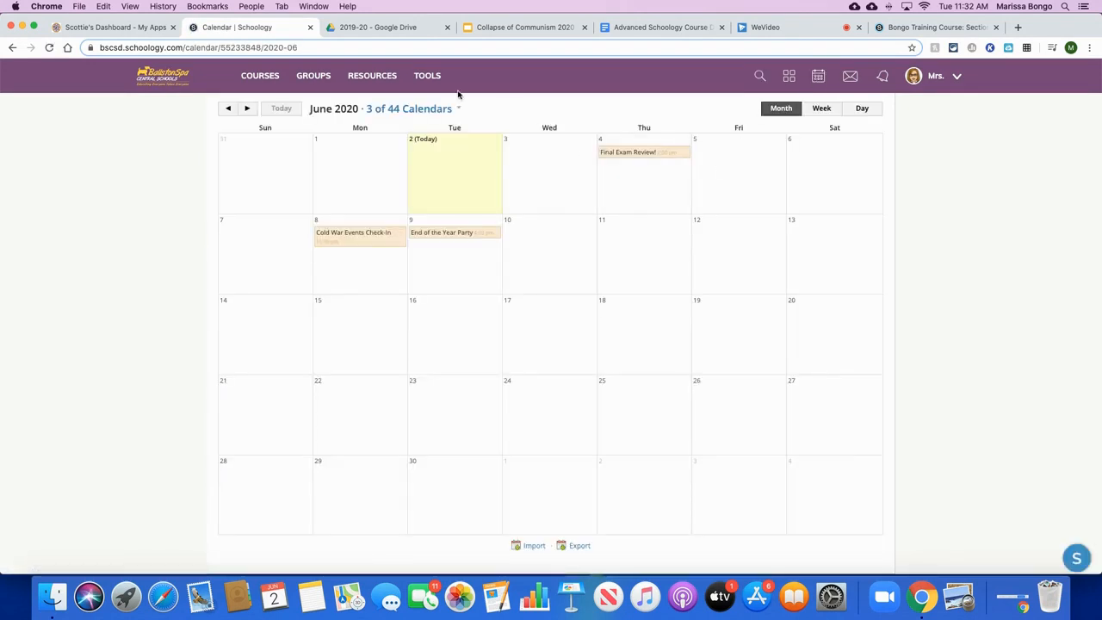
click(399, 110)
click(399, 110)
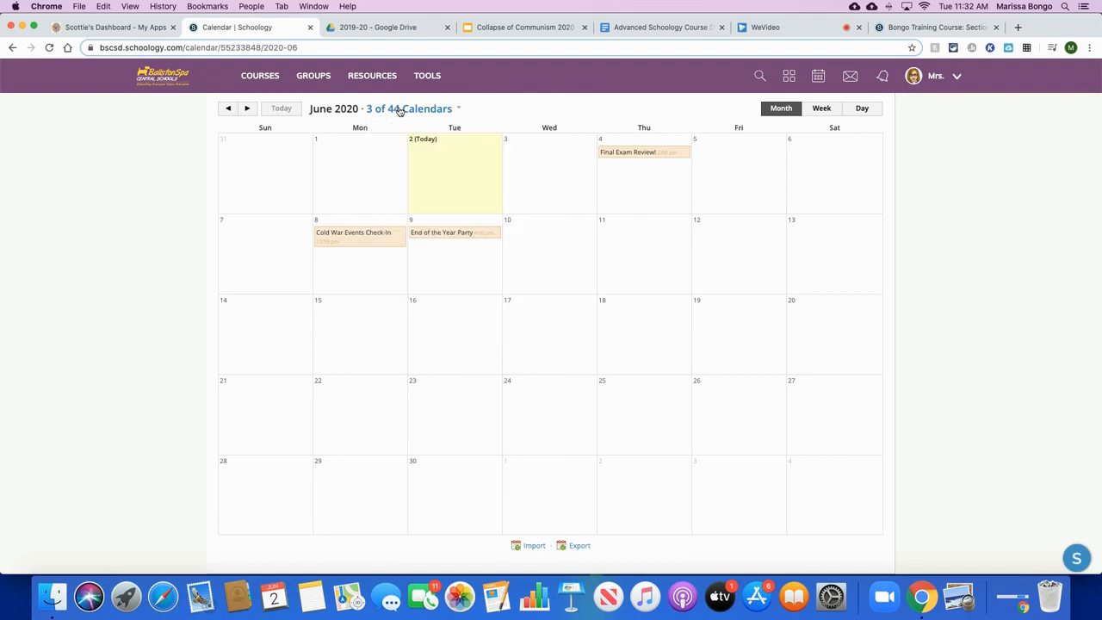
mouse_move(450, 237)
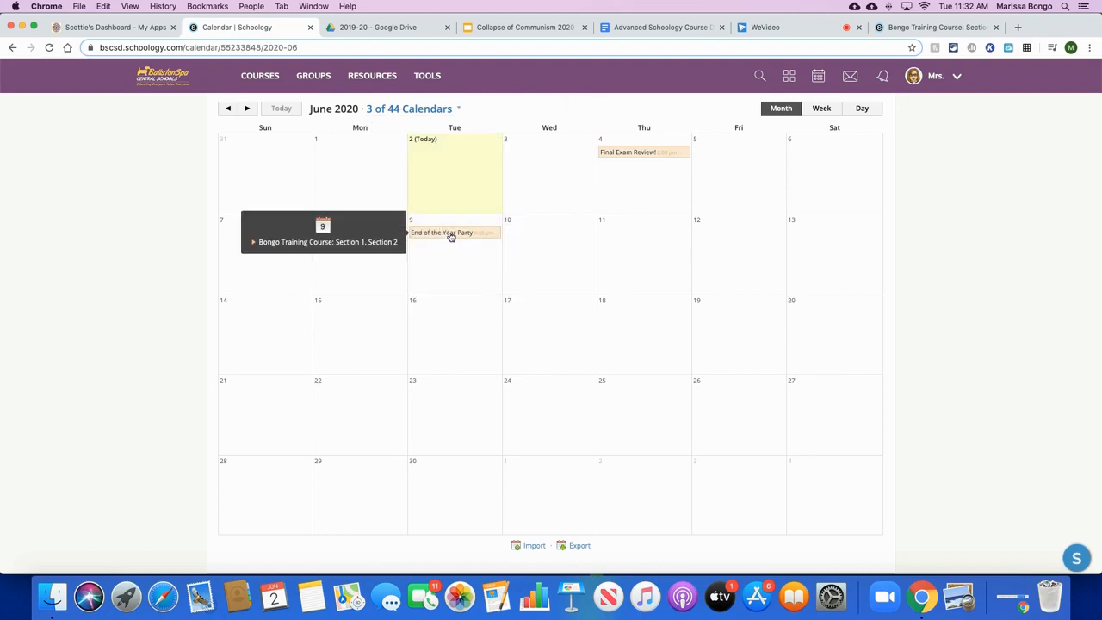
mouse_move(341, 238)
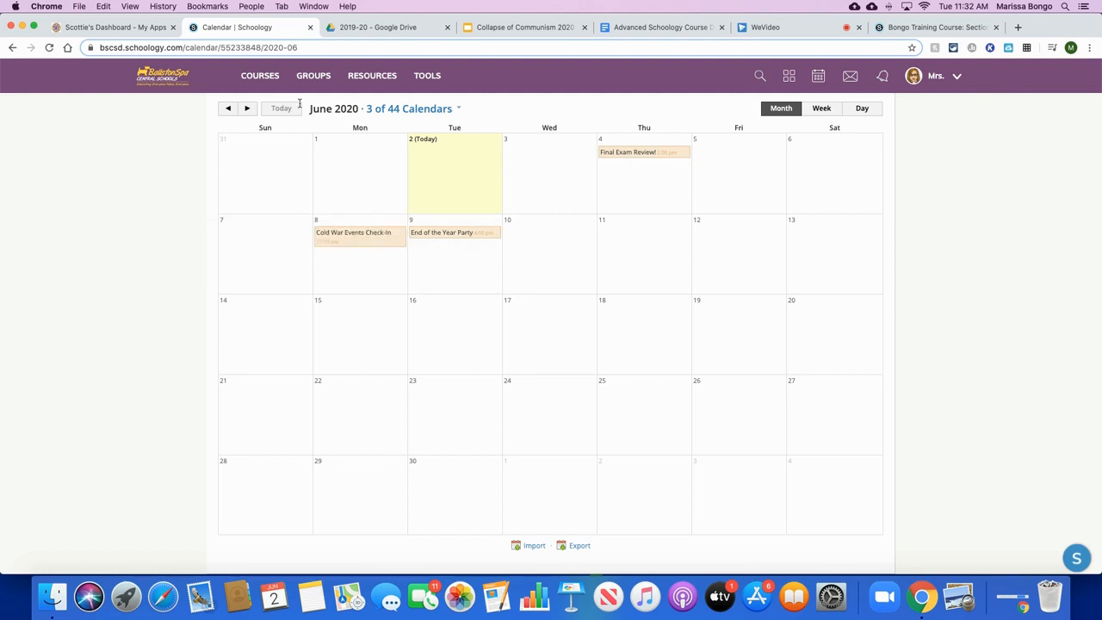
click(259, 75)
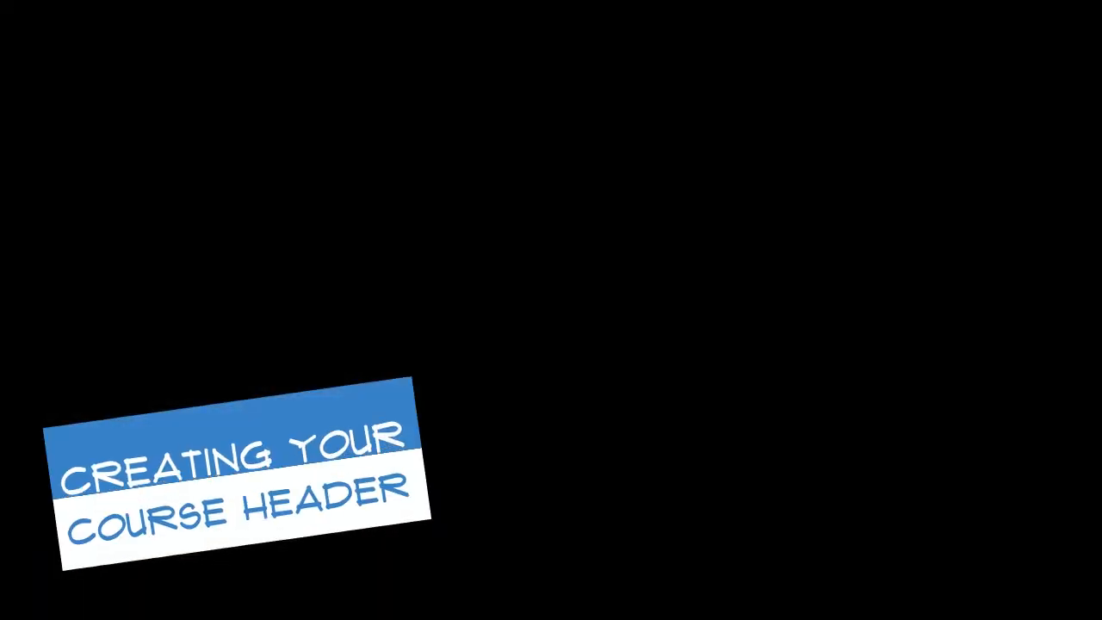
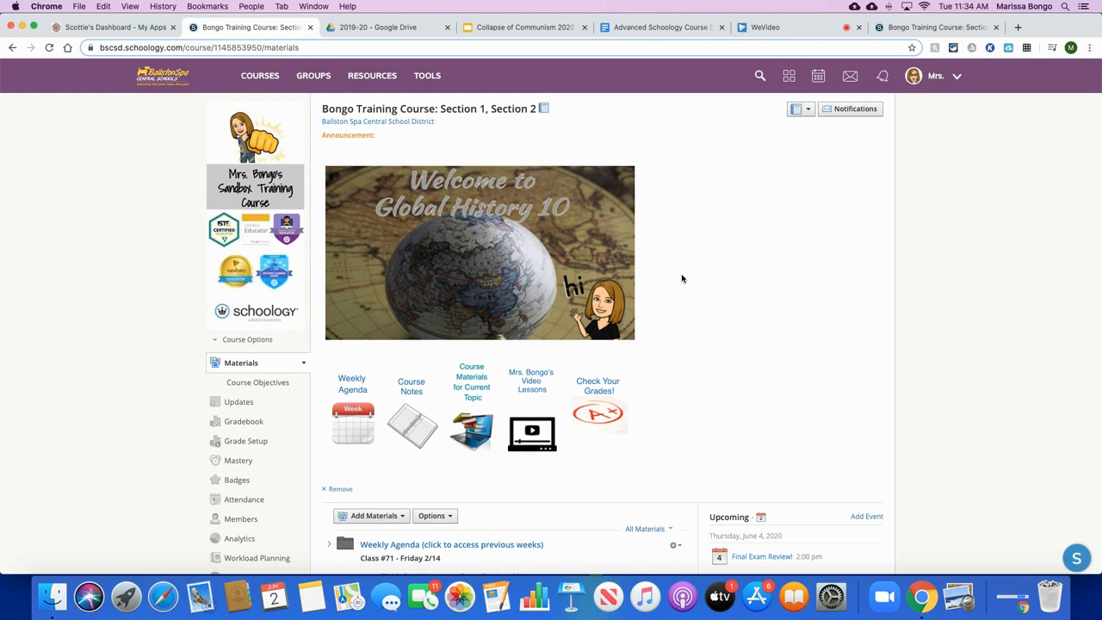
Open the unpublished Misc. Materials folder from the course materials, view its existing Header page, and return to the folder
scroll(682, 278, down, 10)
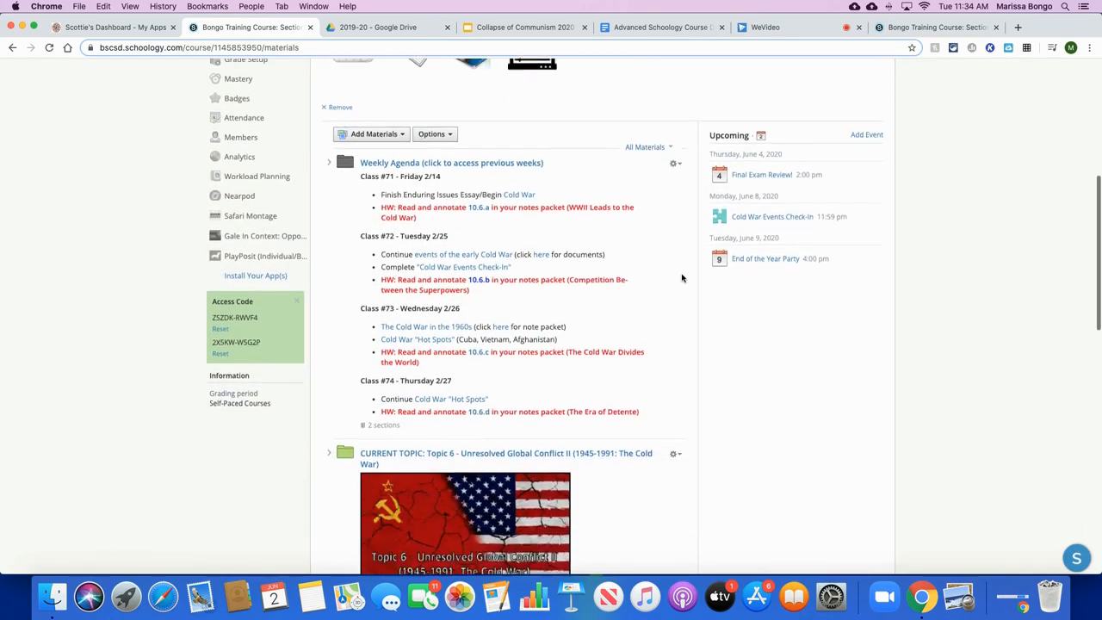
scroll(681, 278, down, 4)
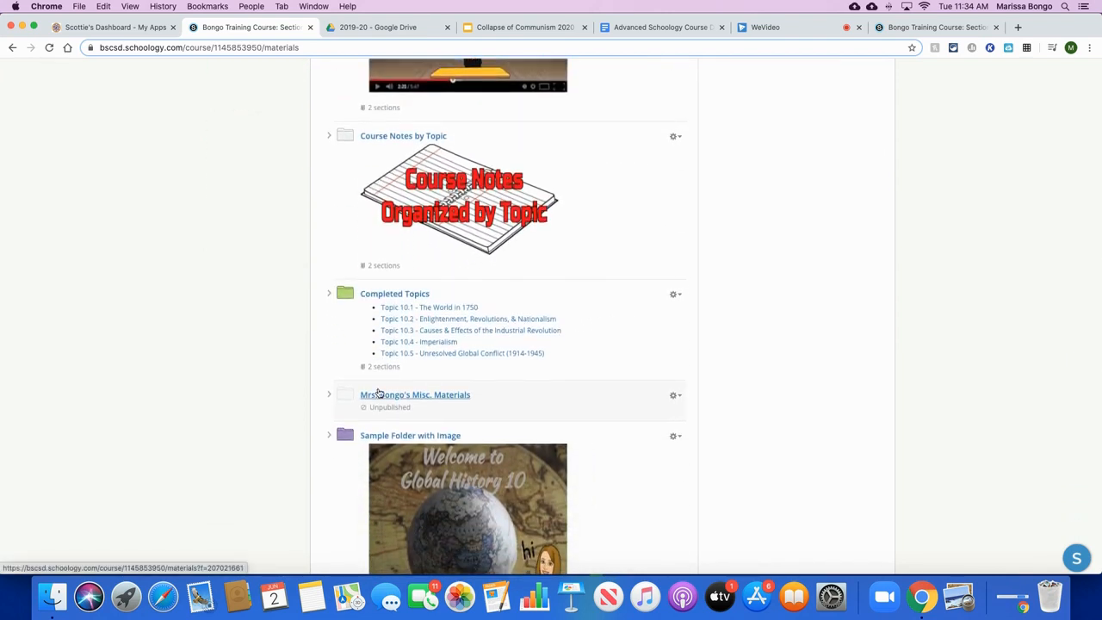
click(365, 398)
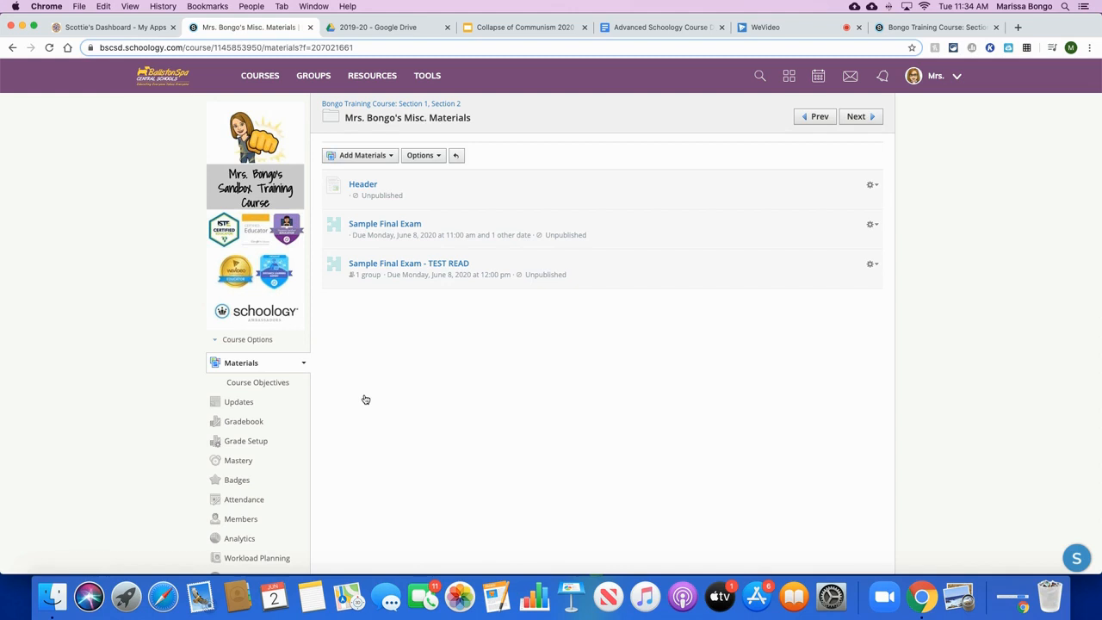
click(363, 187)
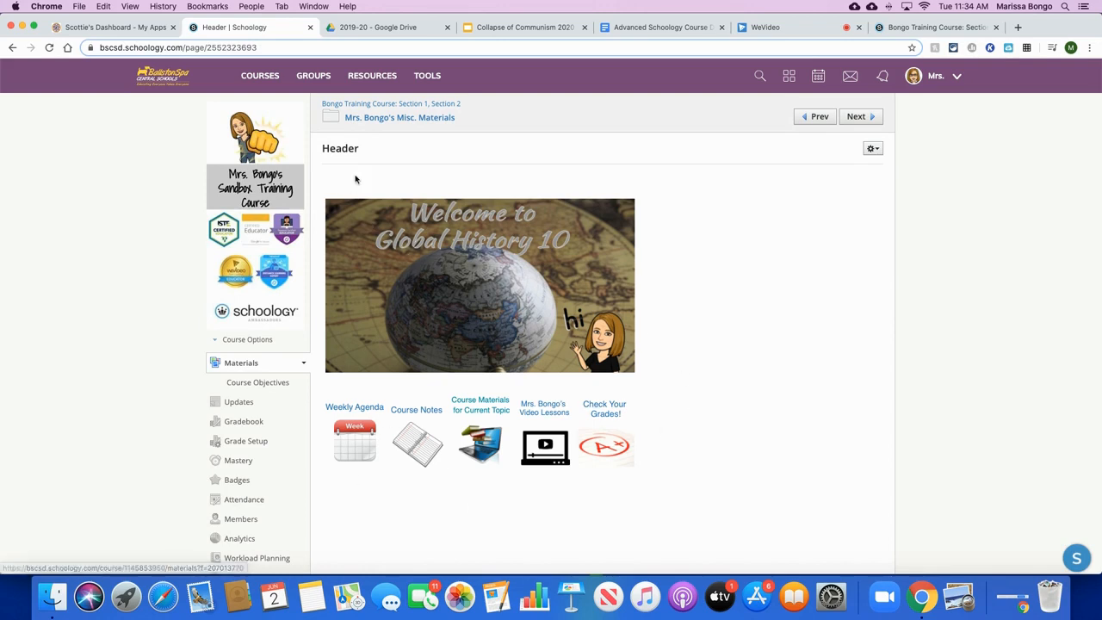
click(378, 119)
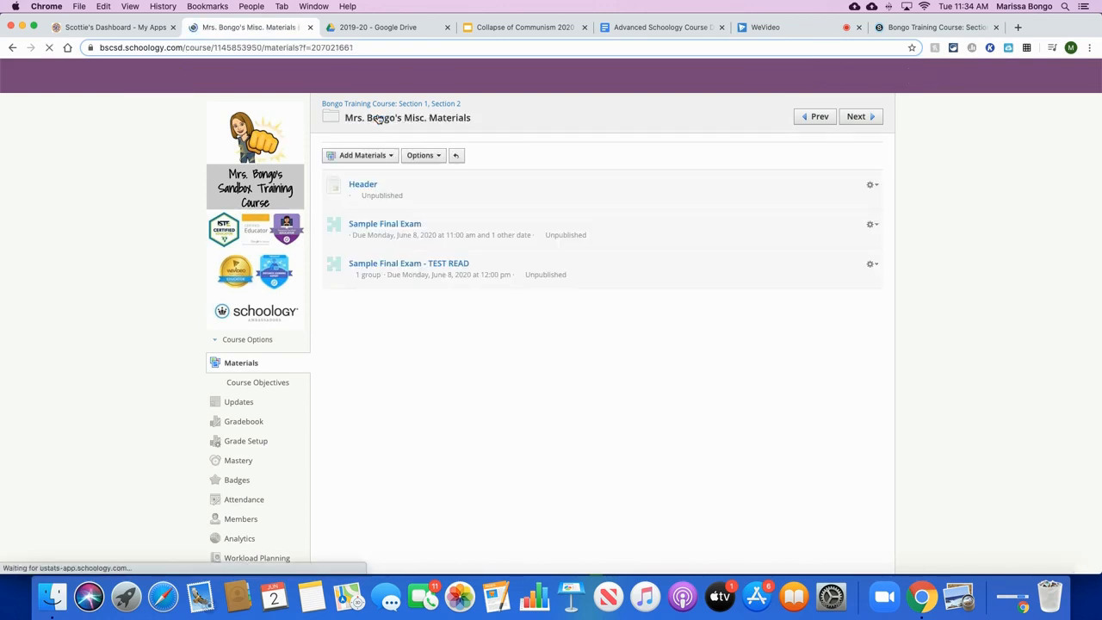
Start a new page in the Misc. Materials folder and title it "Header 2"
click(369, 160)
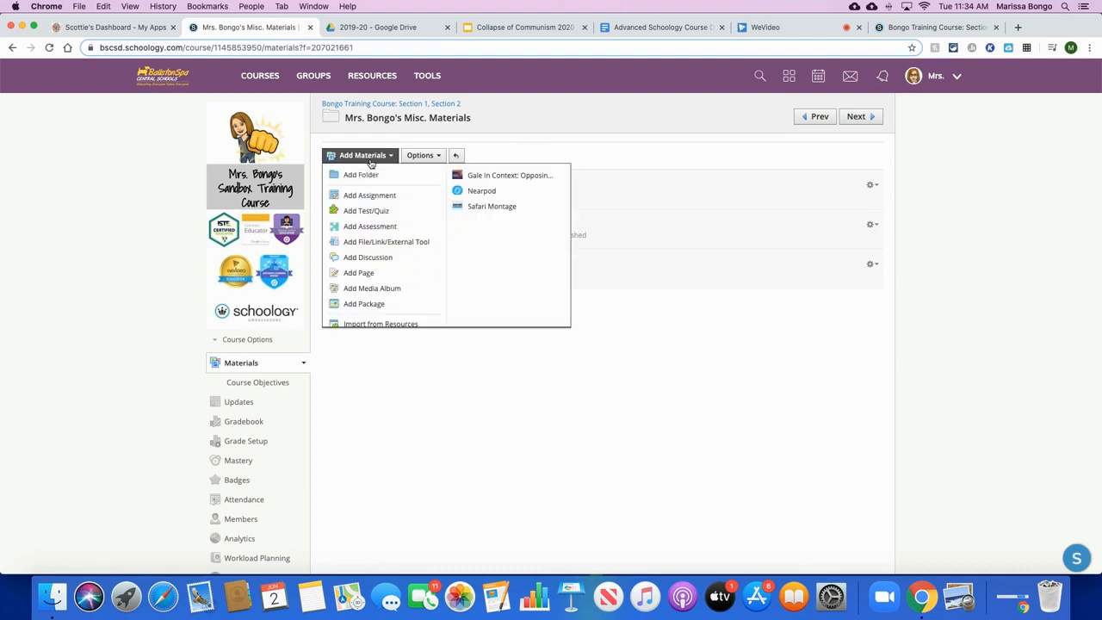
click(358, 274)
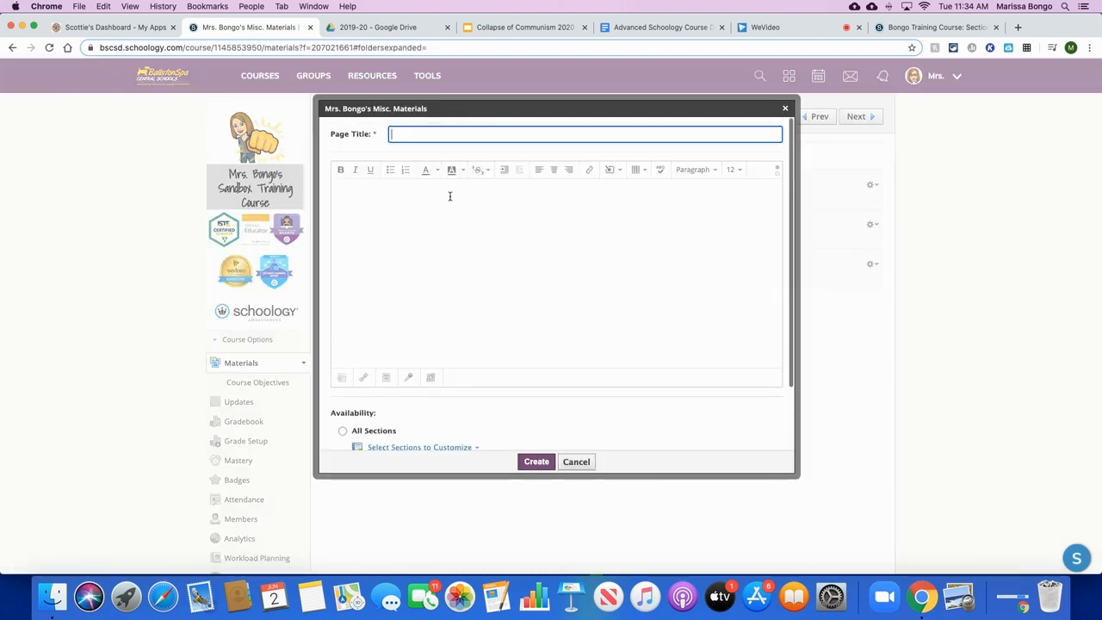
text(Heads)
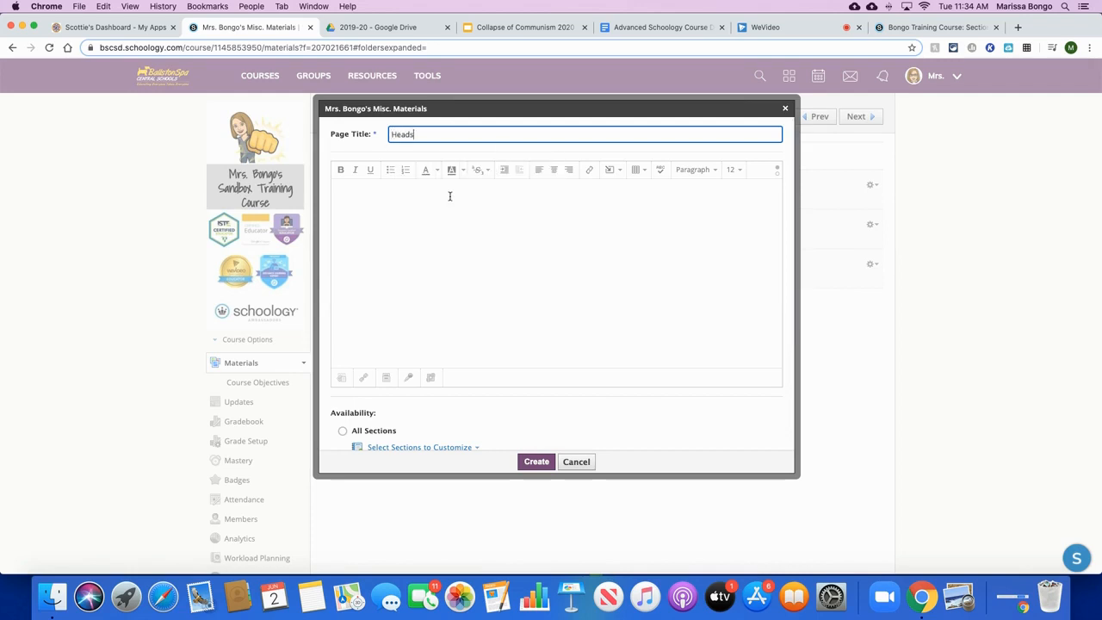
key(BackSpace)
text(er 2)
click(406, 247)
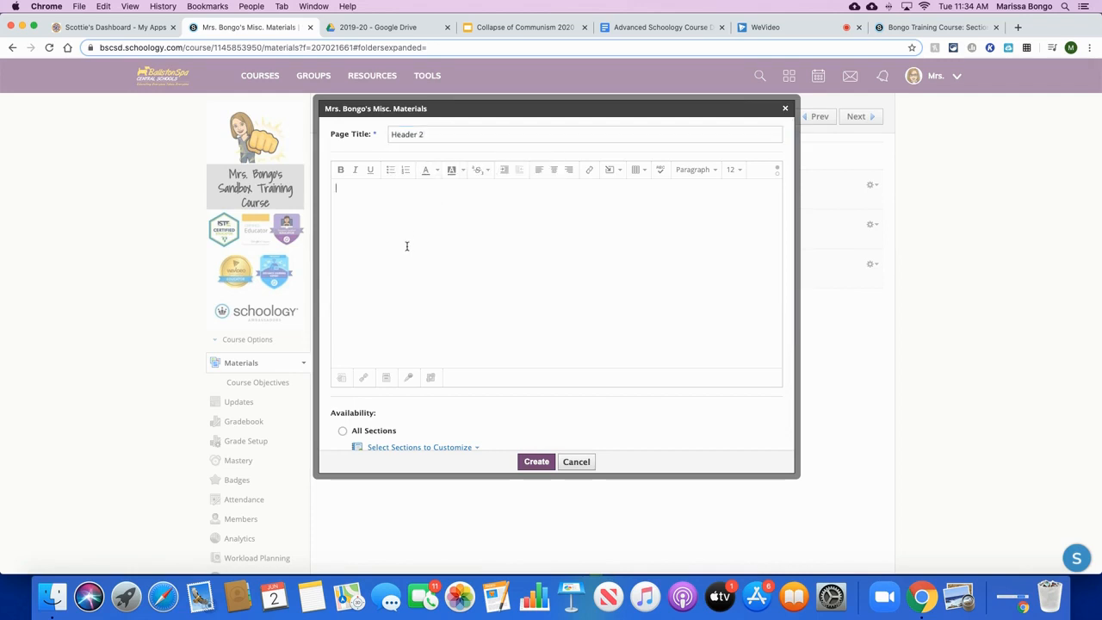
Insert the image "Global 10 Header (2).jpg" from the Downloads folder into the page body
click(611, 171)
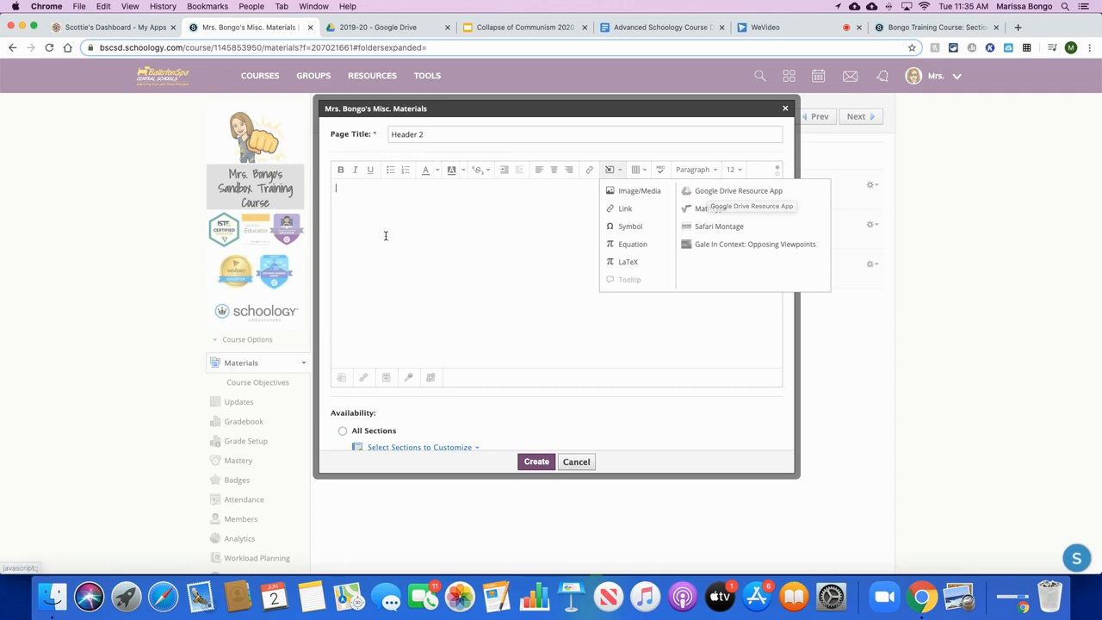
click(368, 198)
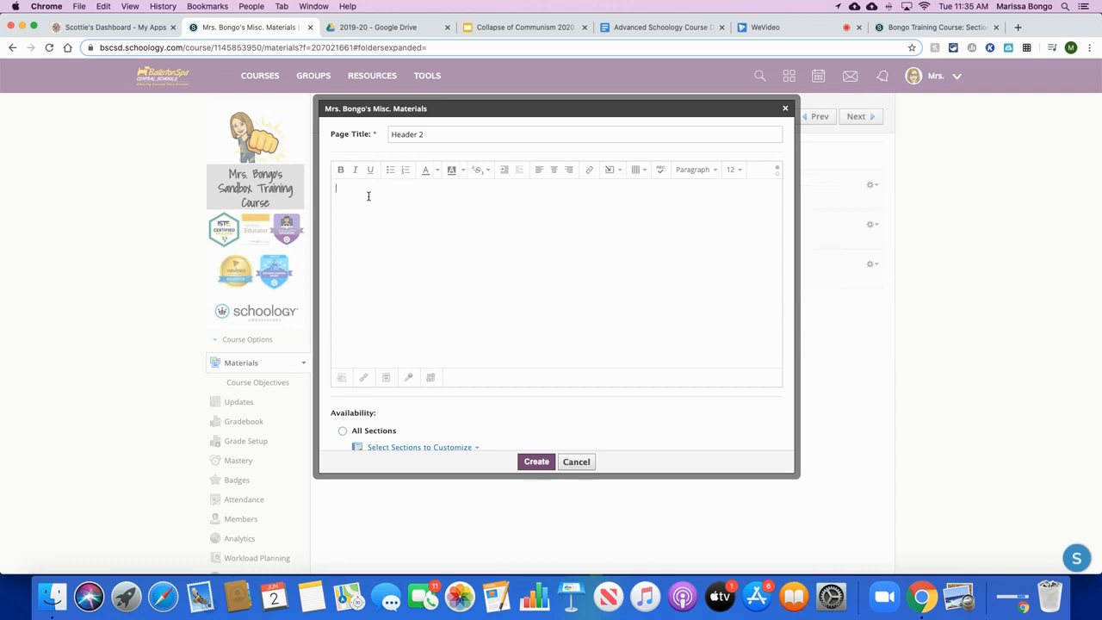
click(618, 171)
click(629, 190)
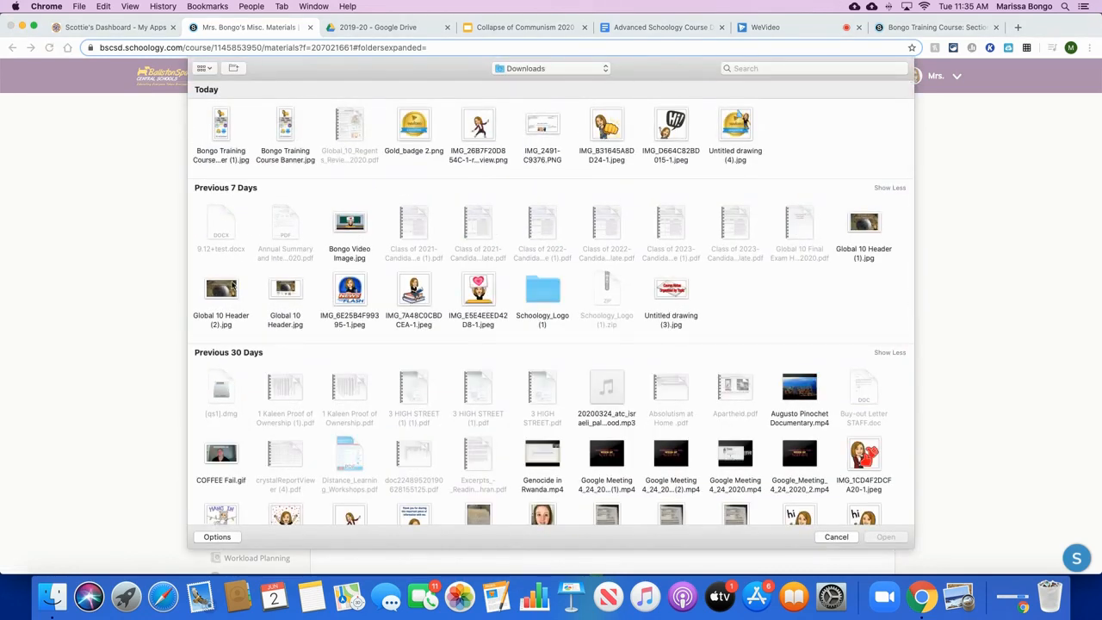
click(223, 293)
click(882, 537)
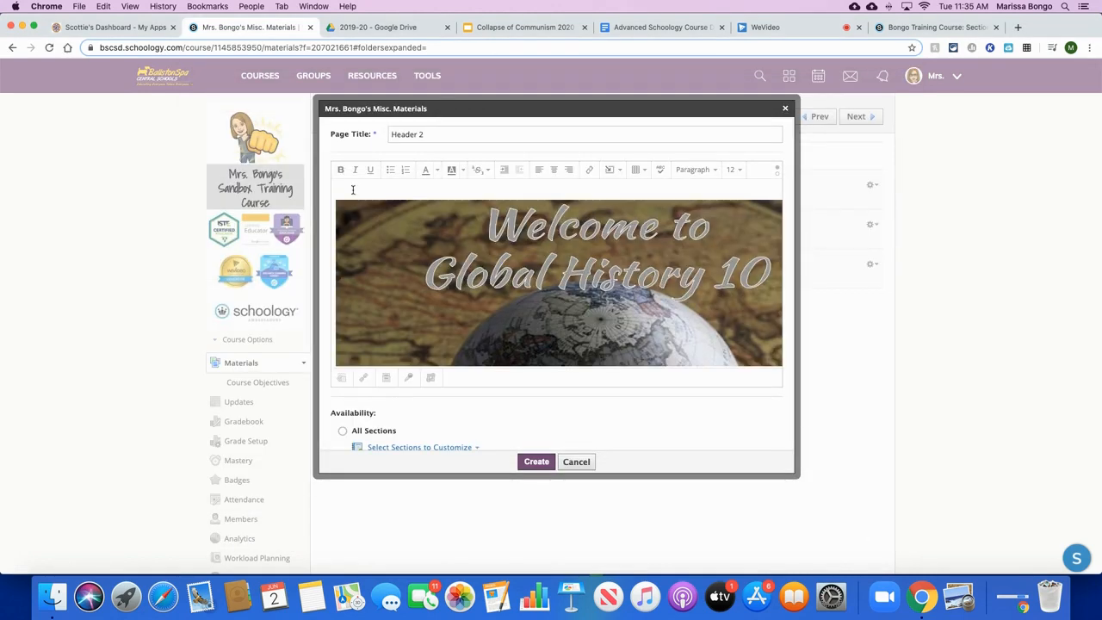
Shrink the "Welcome to Global History 10" image in the page body to about four-fifths of the editor's width
scroll(352, 190, down, 1)
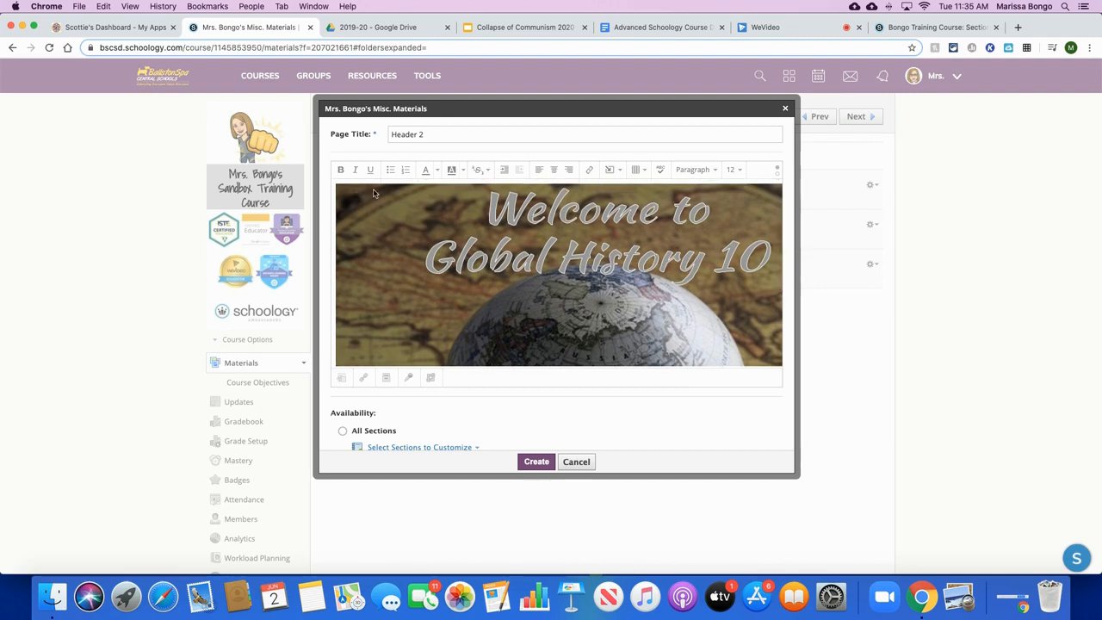
click(501, 230)
drag(335, 183, 469, 255)
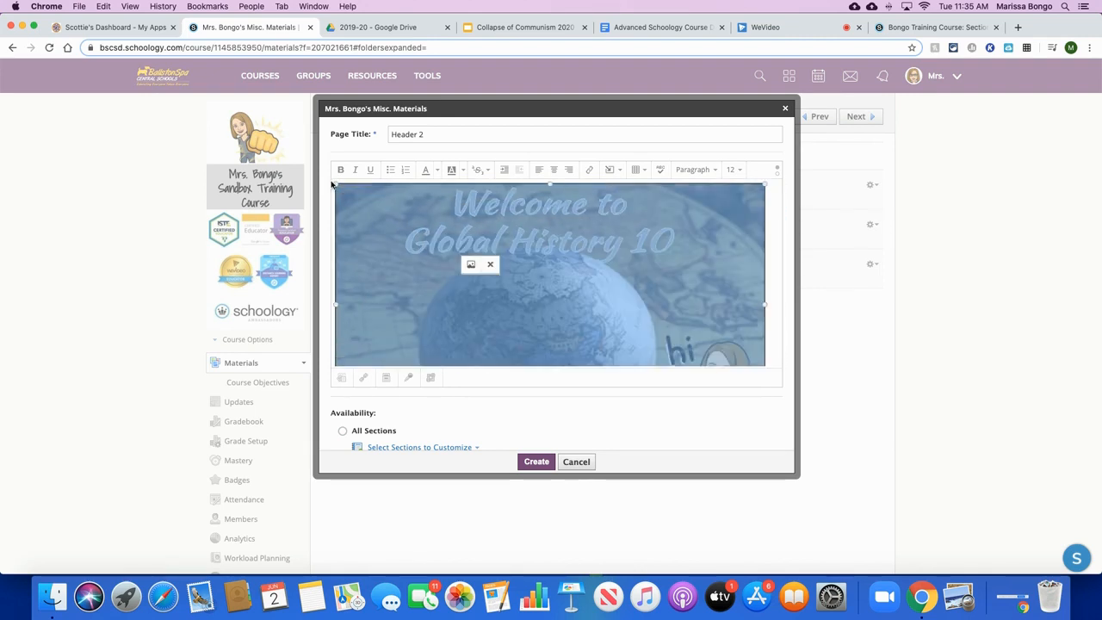
drag(333, 184, 419, 218)
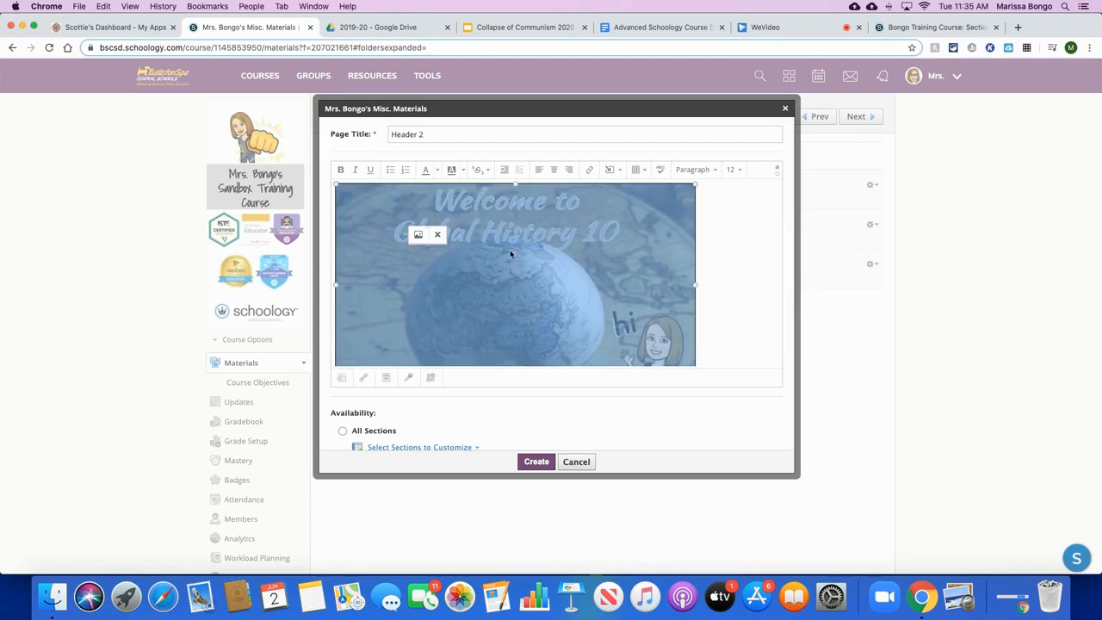
click(742, 325)
Insert a 5 x 1 table below the header image and check the existing course header as a model for its cells
scroll(743, 324, down, 1)
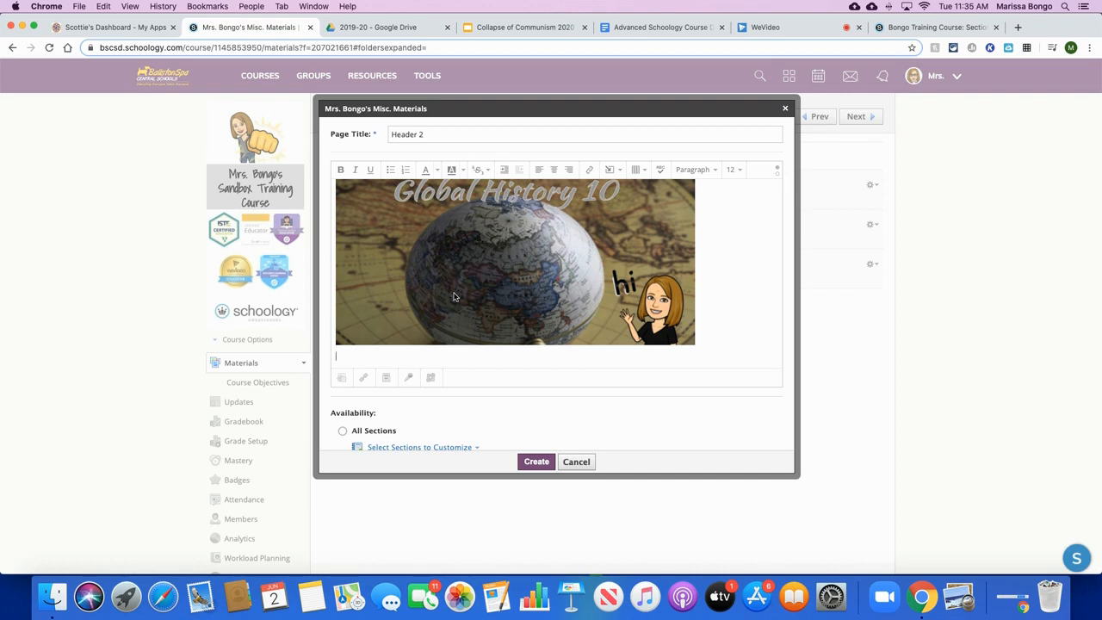
click(637, 169)
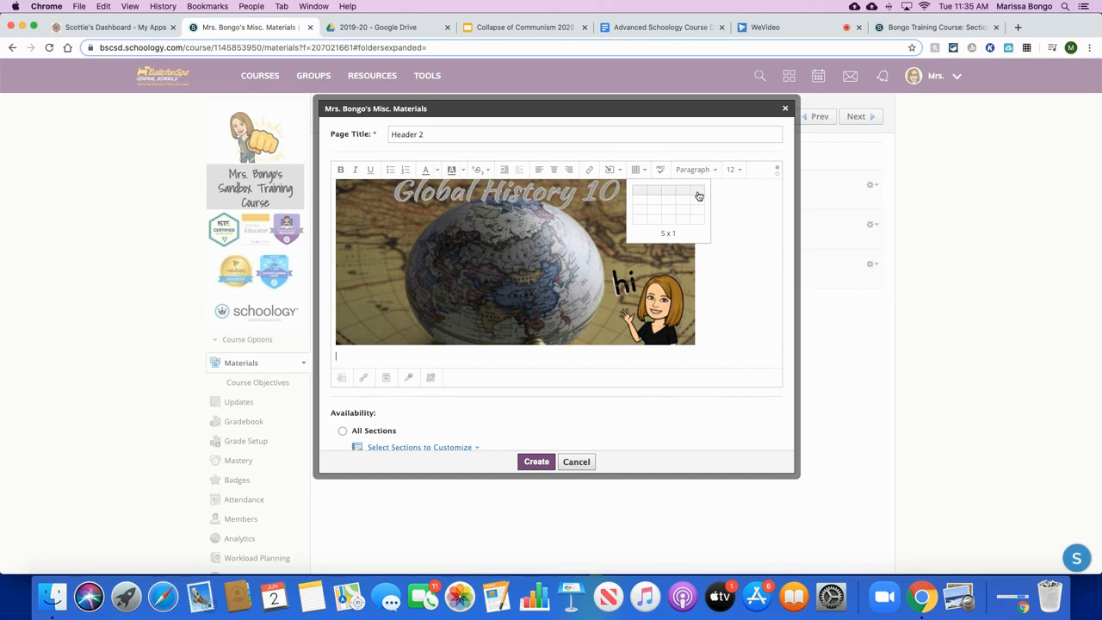
click(699, 196)
scroll(631, 301, down, 2)
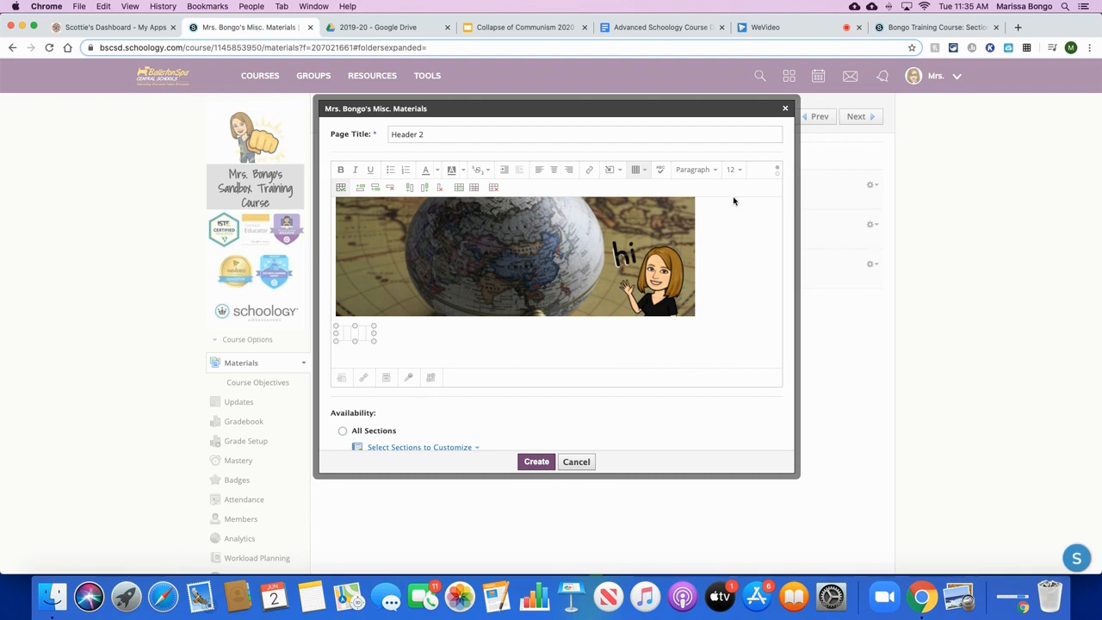
click(944, 32)
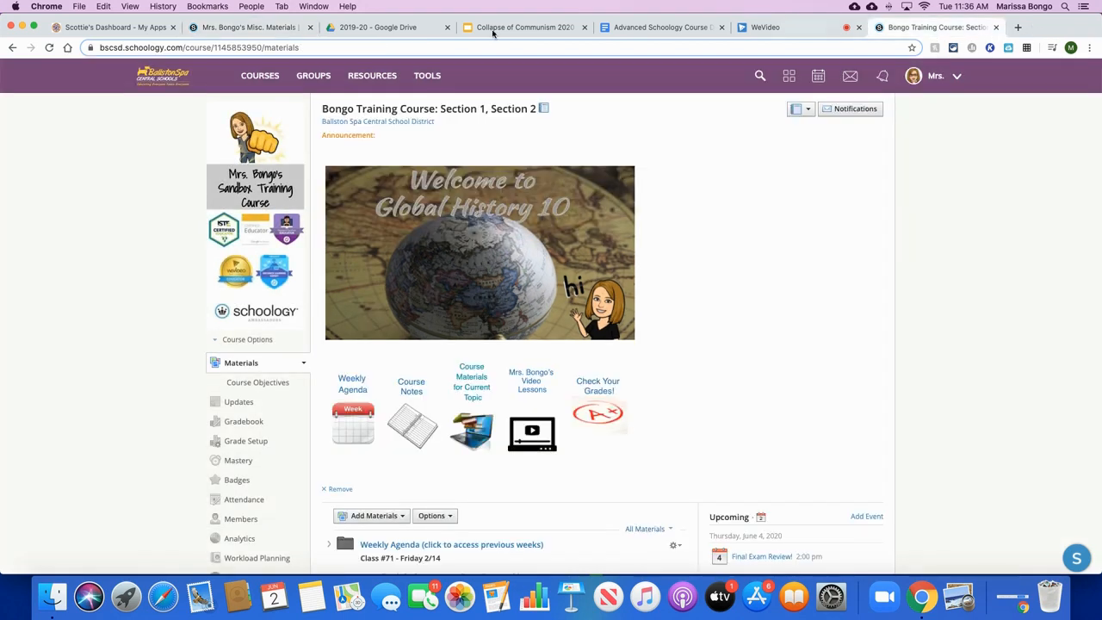
click(251, 28)
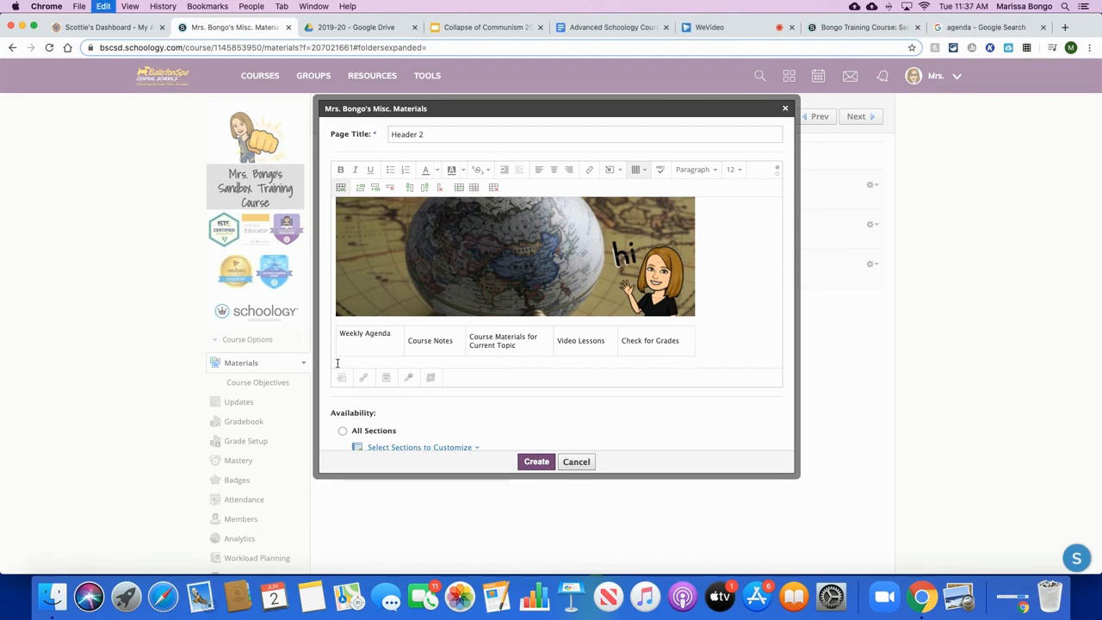
Paste the copied clipboard checklist picture under "Weekly Agenda" in the table and scale it down to icon size
key(ctrl+v)
scroll(401, 339, down, 3)
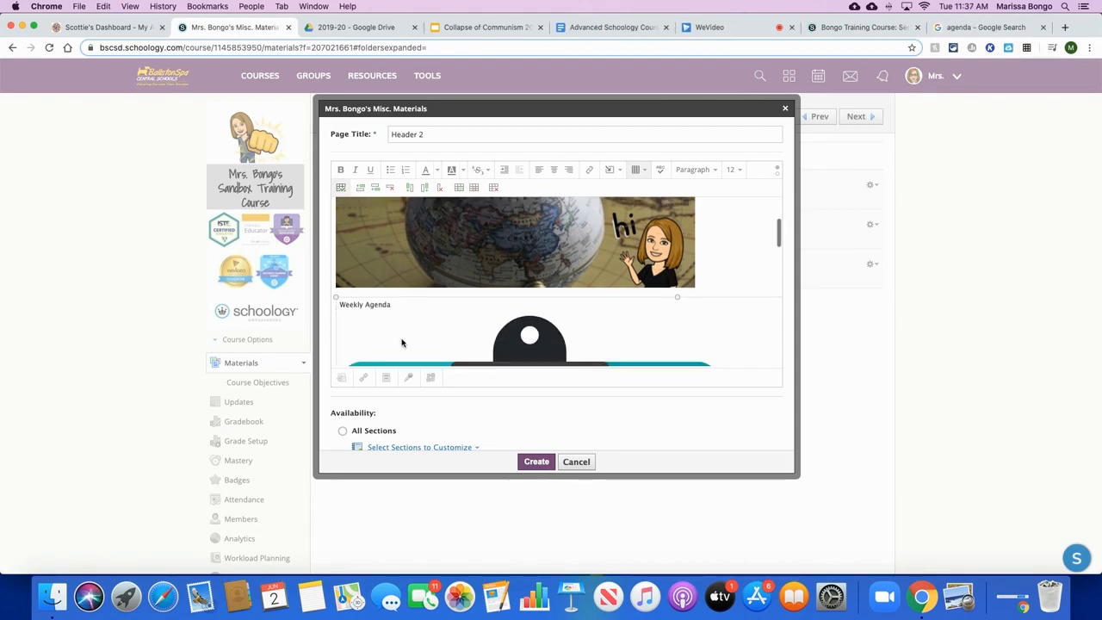
click(384, 255)
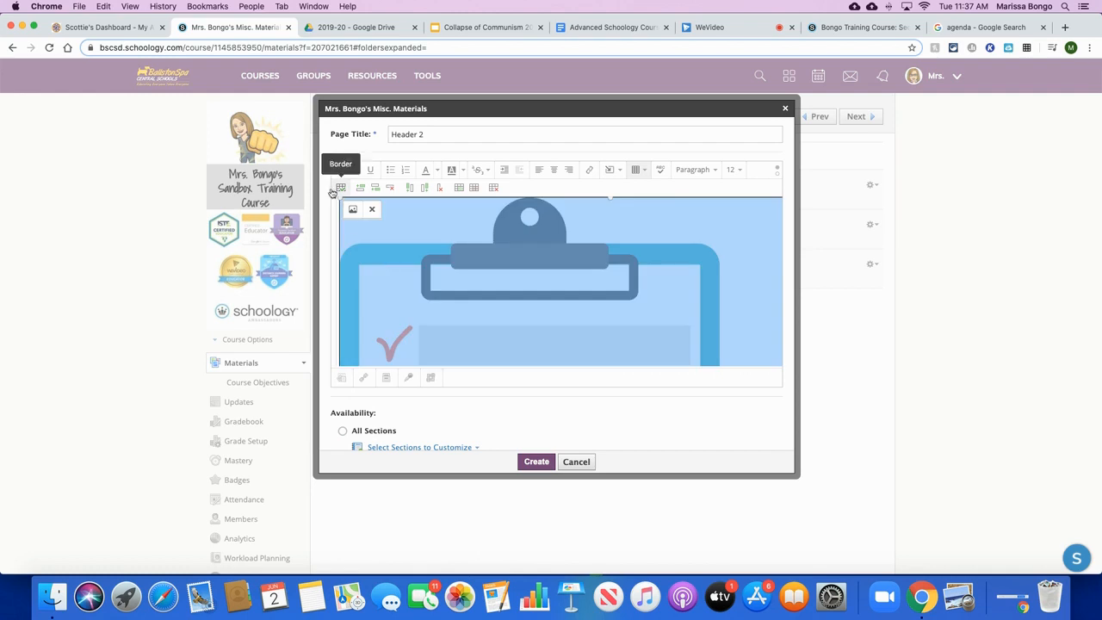
drag(339, 197, 546, 318)
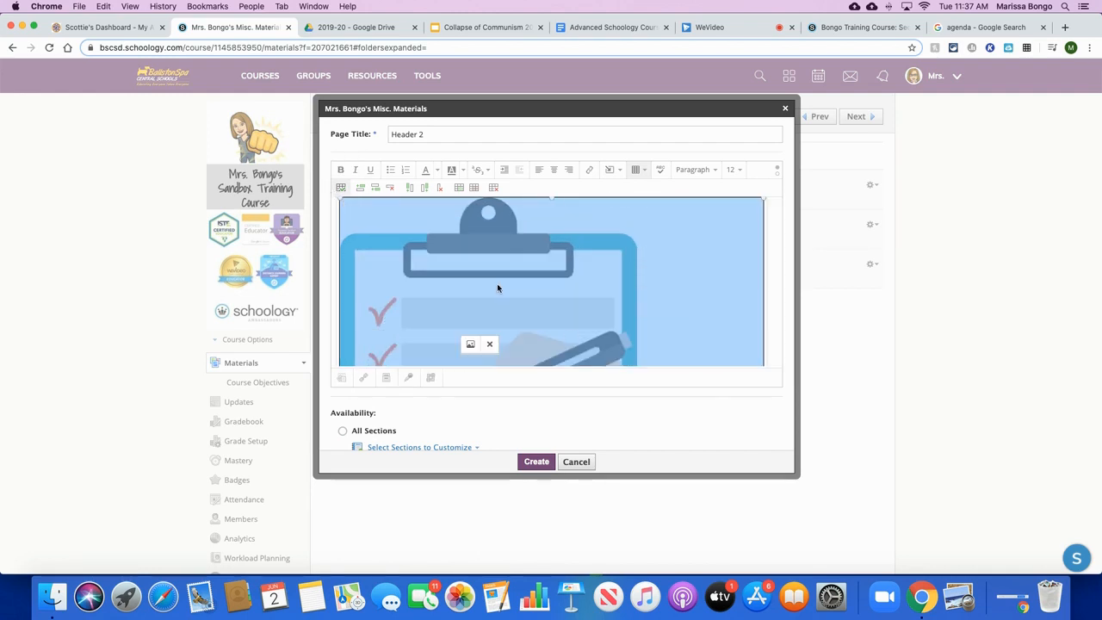
drag(338, 197, 457, 256)
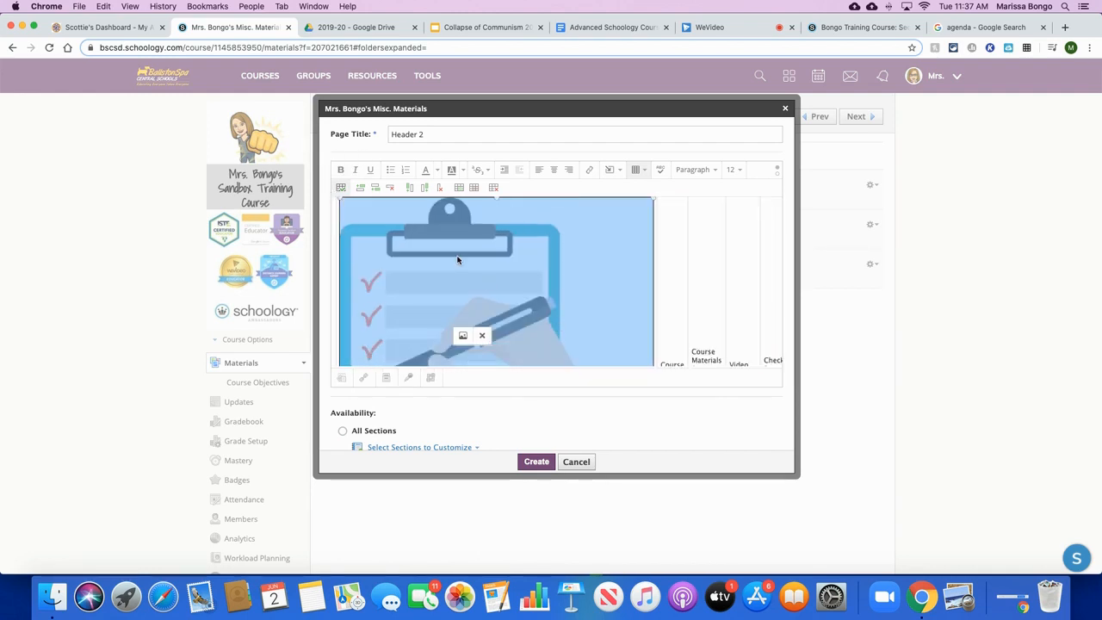
drag(339, 198, 450, 250)
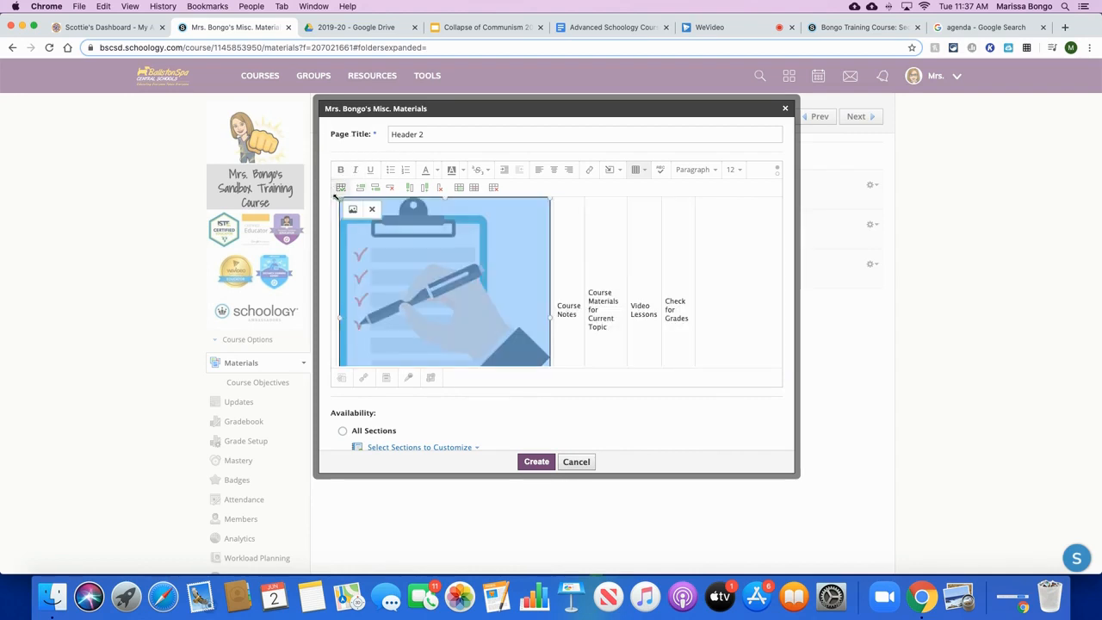
drag(341, 199, 496, 308)
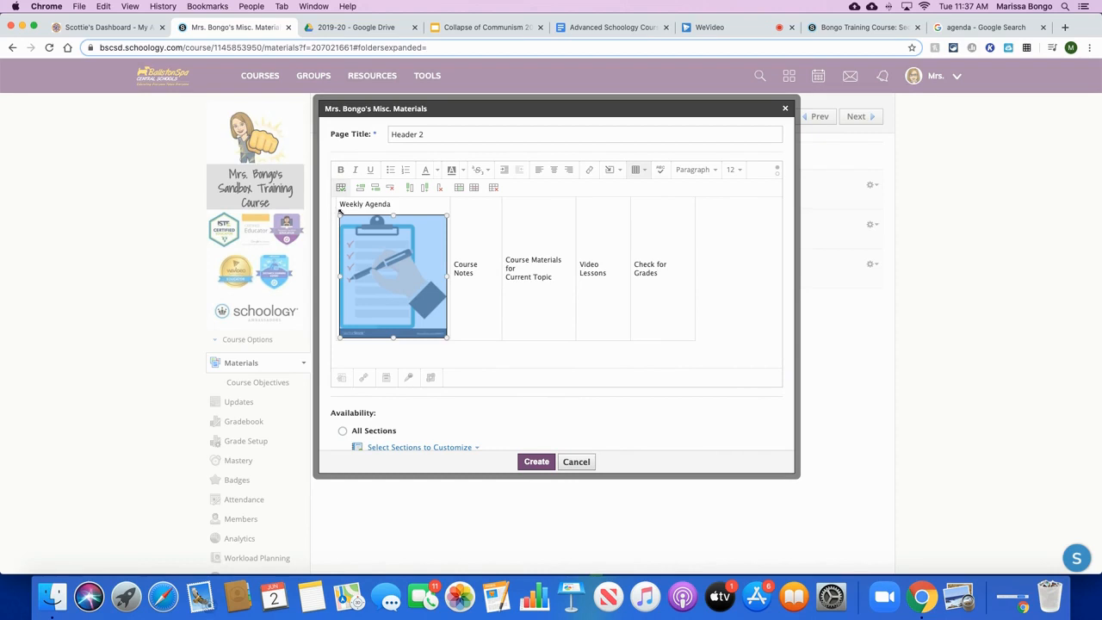
drag(341, 212, 369, 272)
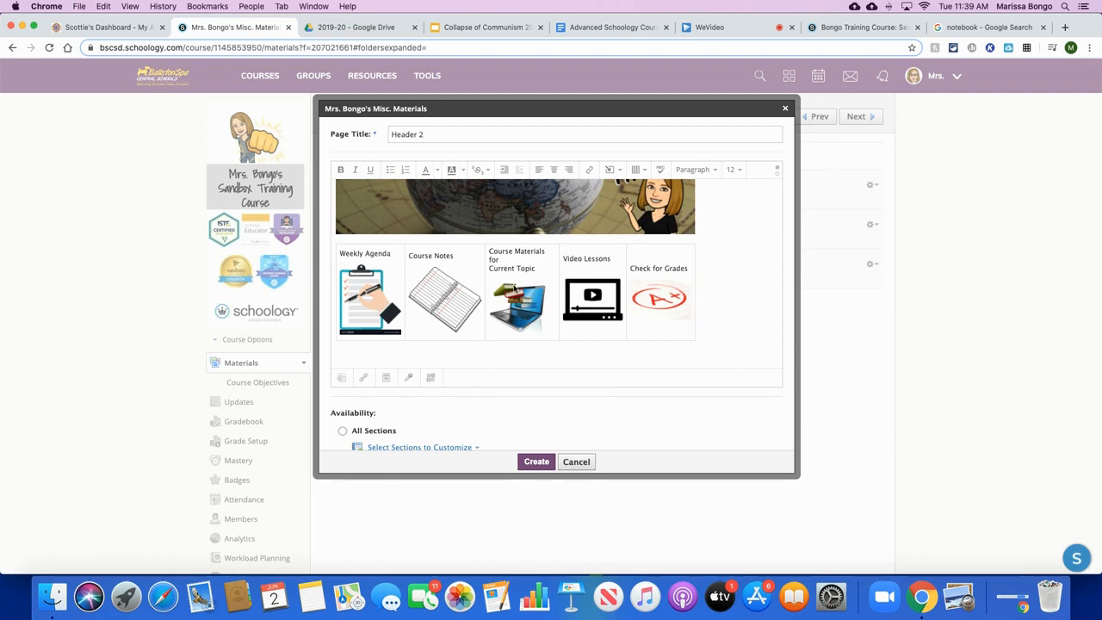
Make the "Weekly Agenda" and "Course Notes" labels in the table bold and centered
drag(343, 254, 439, 258)
click(374, 255)
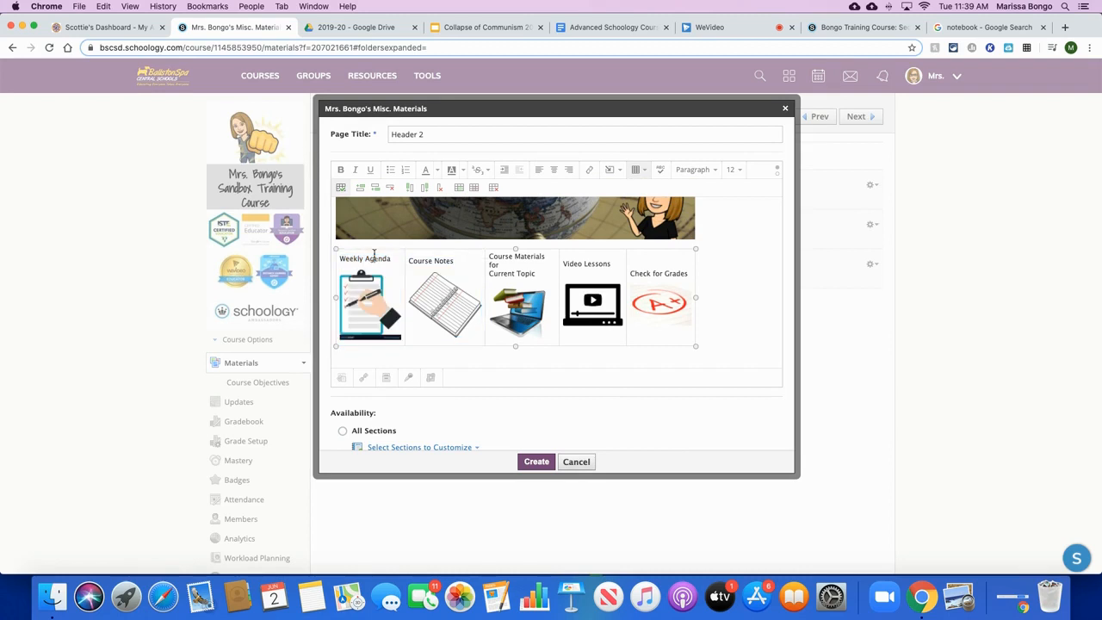
triple_click(363, 258)
click(340, 170)
click(554, 169)
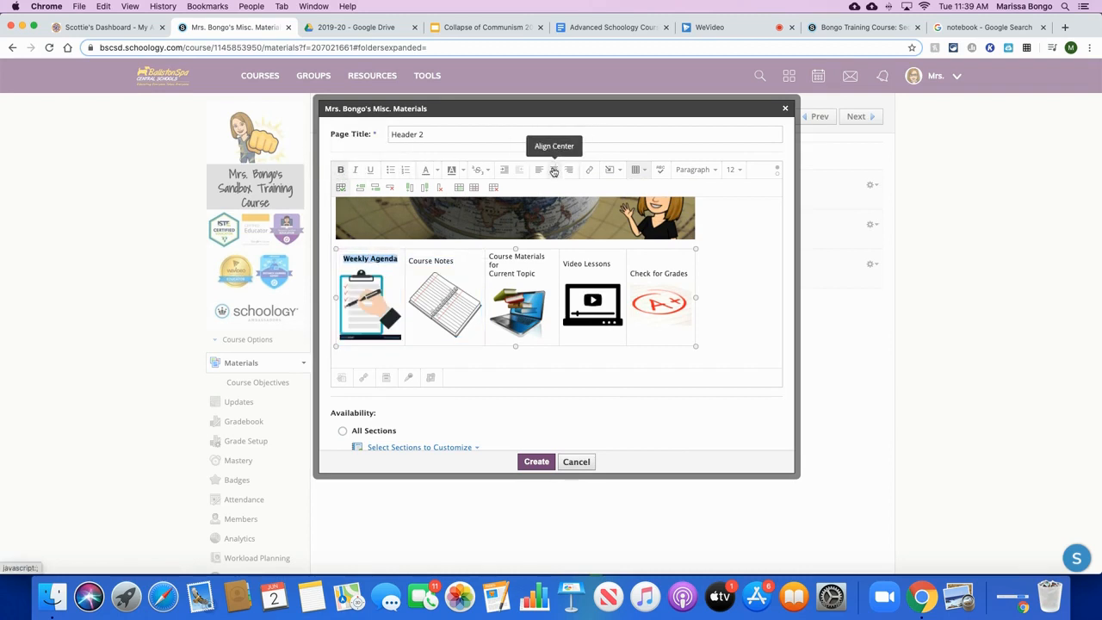
triple_click(431, 260)
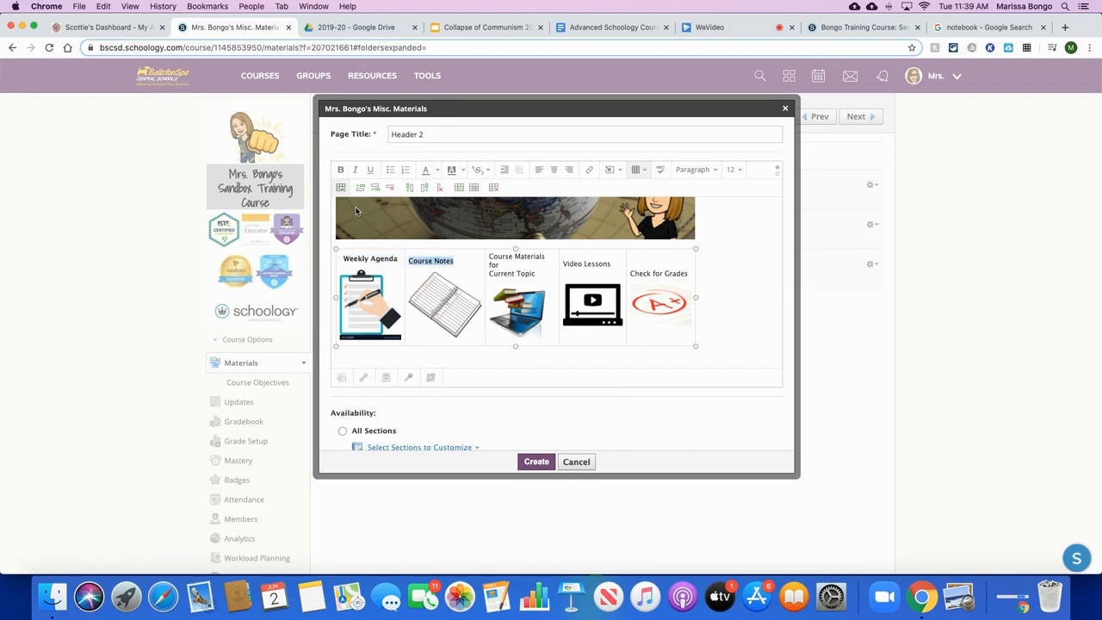
click(341, 171)
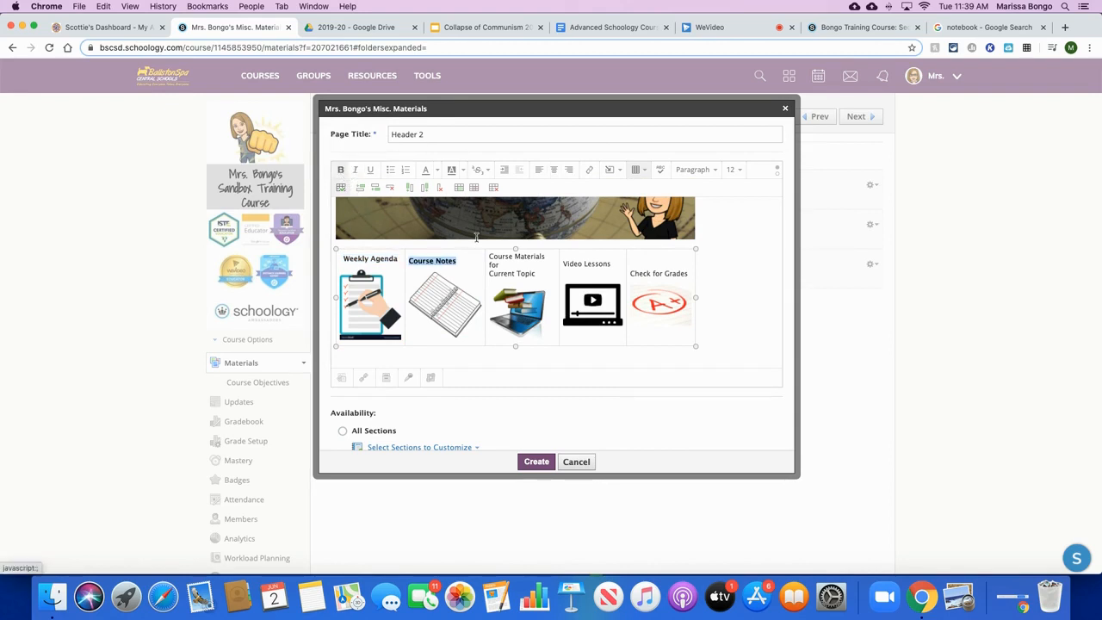
click(555, 170)
click(488, 265)
key(BackSpace)
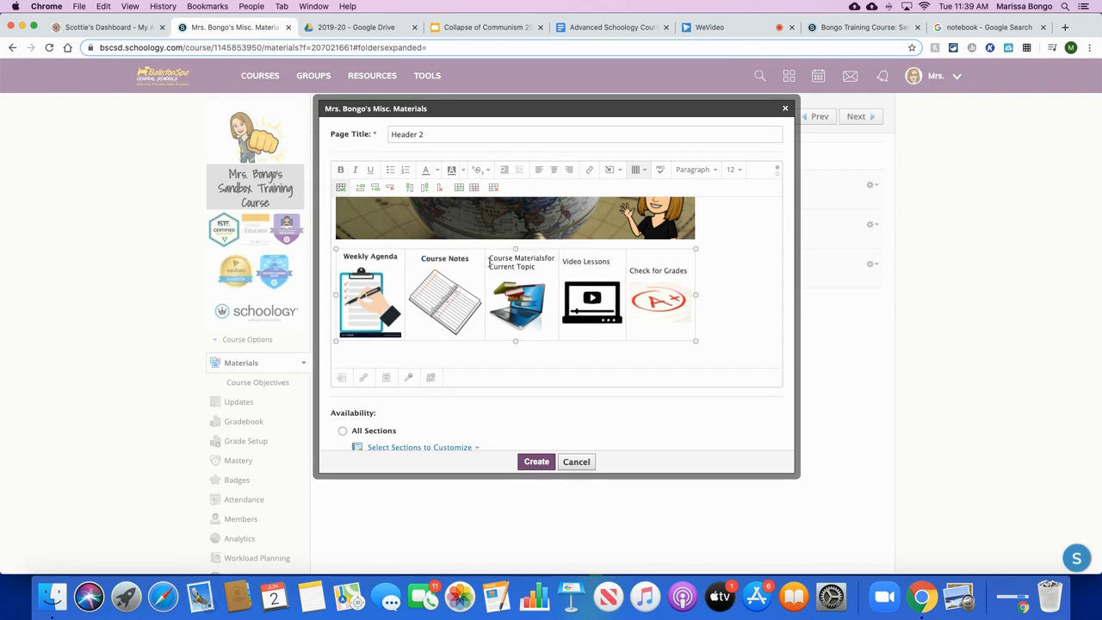
key(Return)
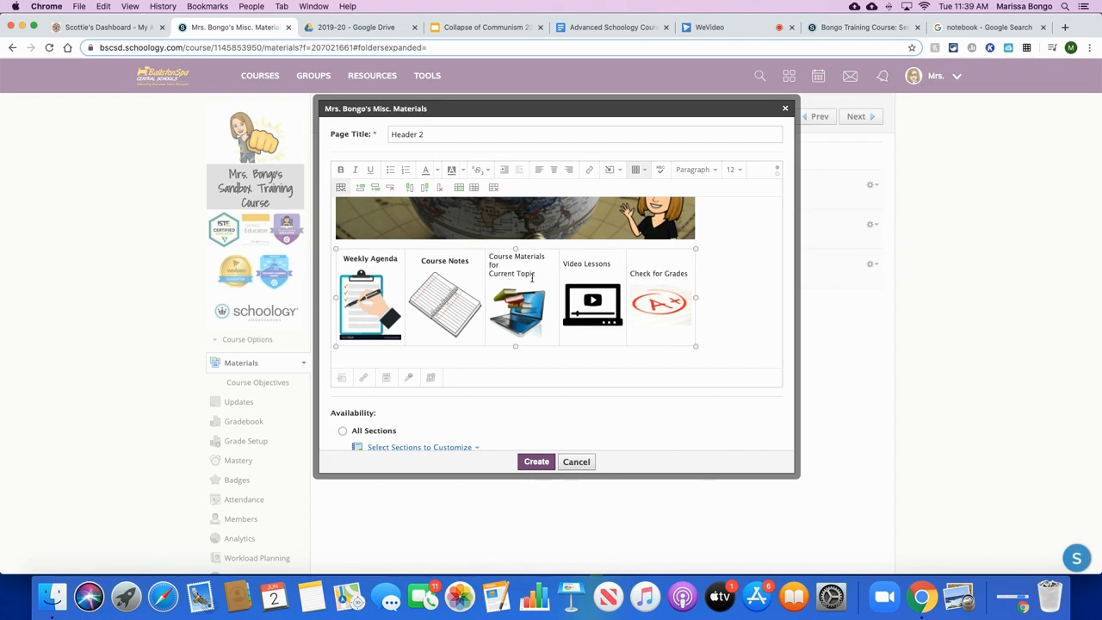
Make the "Course Materials for Current Topic", "Video Lessons" and "Check for Grades" labels bold
drag(537, 273, 488, 255)
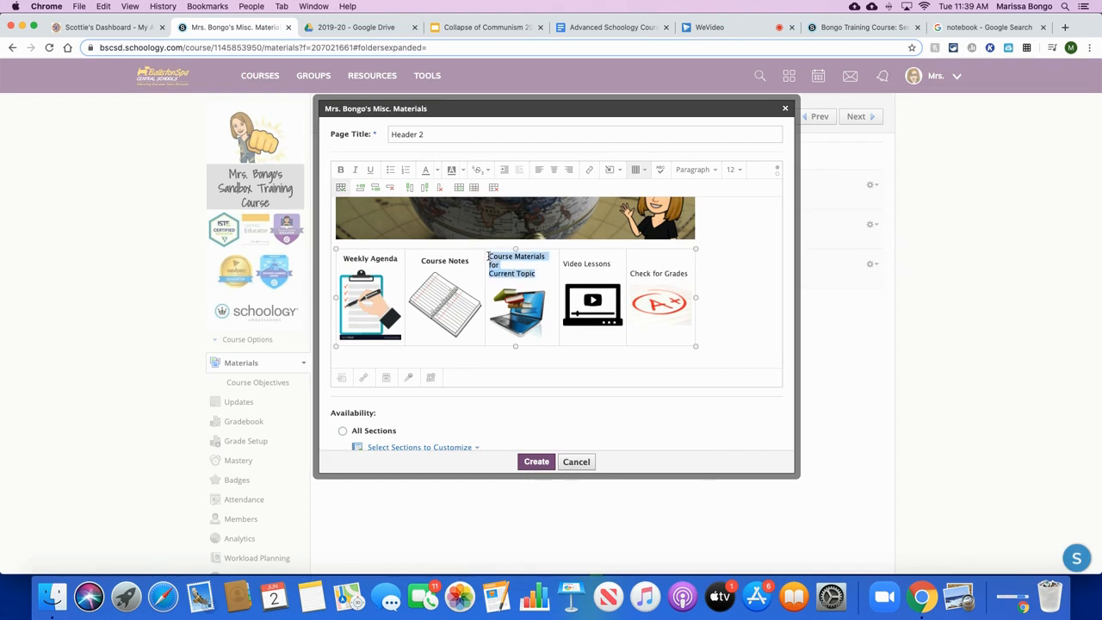
click(340, 170)
click(613, 264)
drag(613, 264, 563, 264)
click(340, 171)
drag(689, 274, 631, 274)
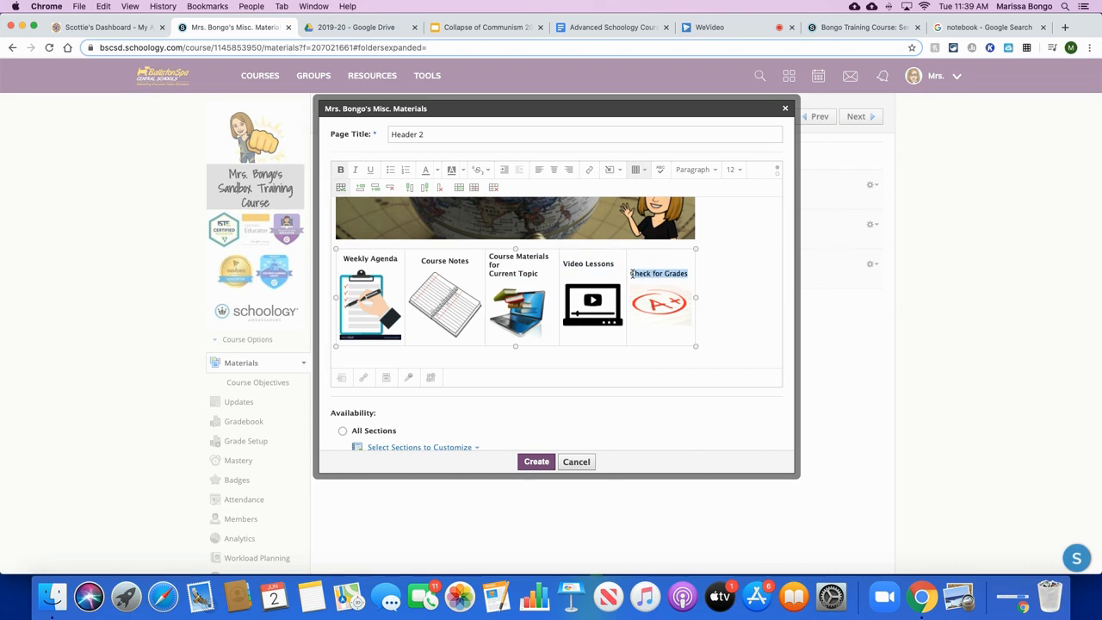
click(340, 169)
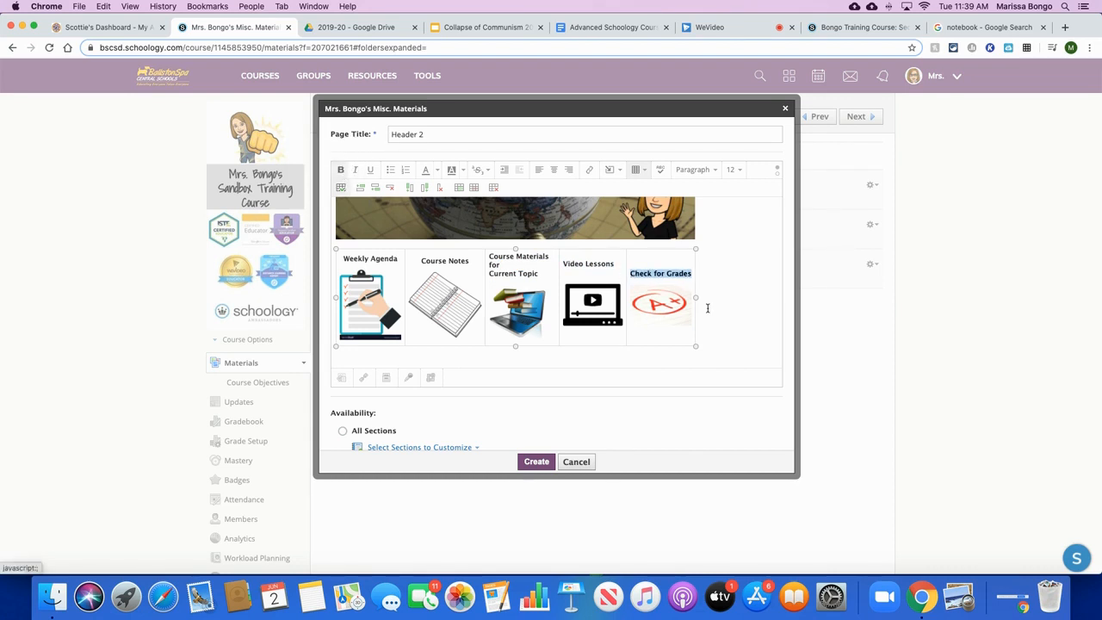
click(738, 316)
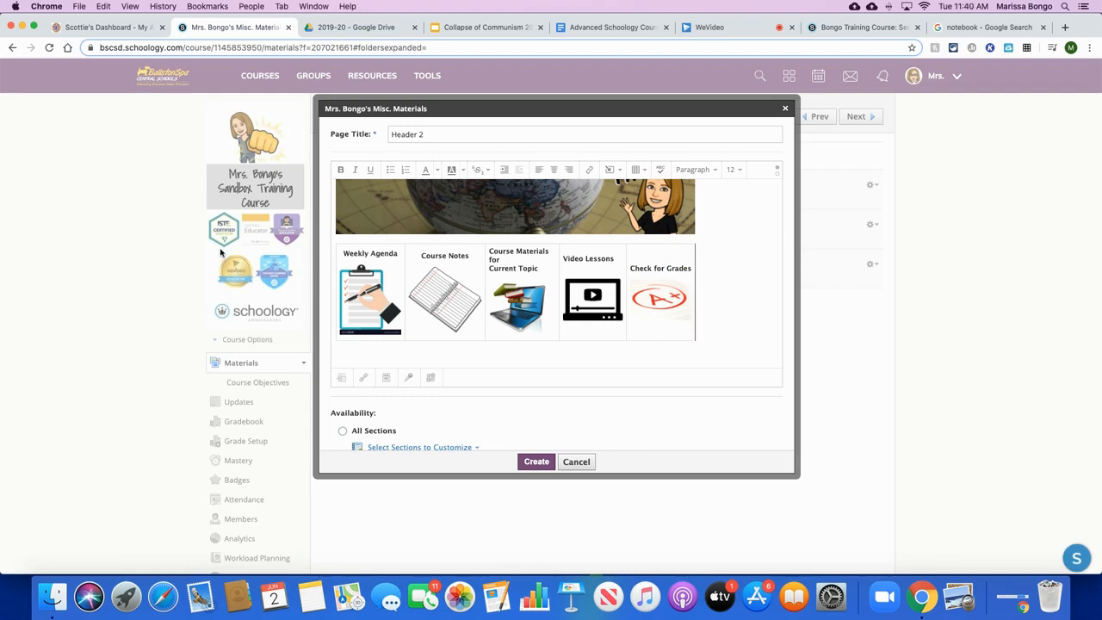
Open the Weekly Agenda folder from the existing header in the Bongo Training Course and copy its web address
click(372, 308)
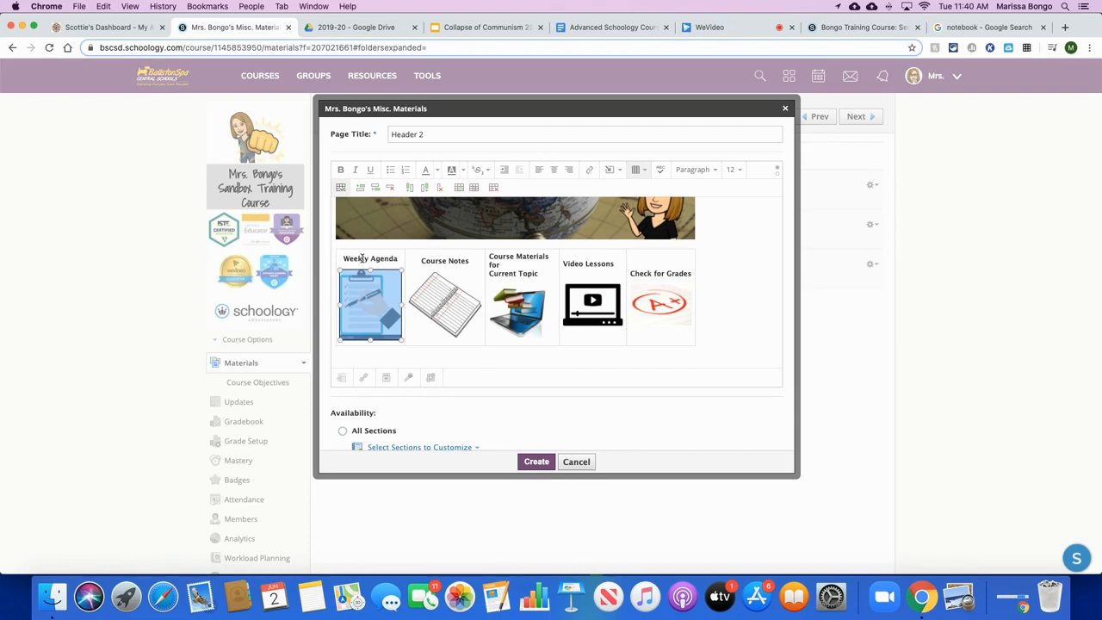
click(421, 339)
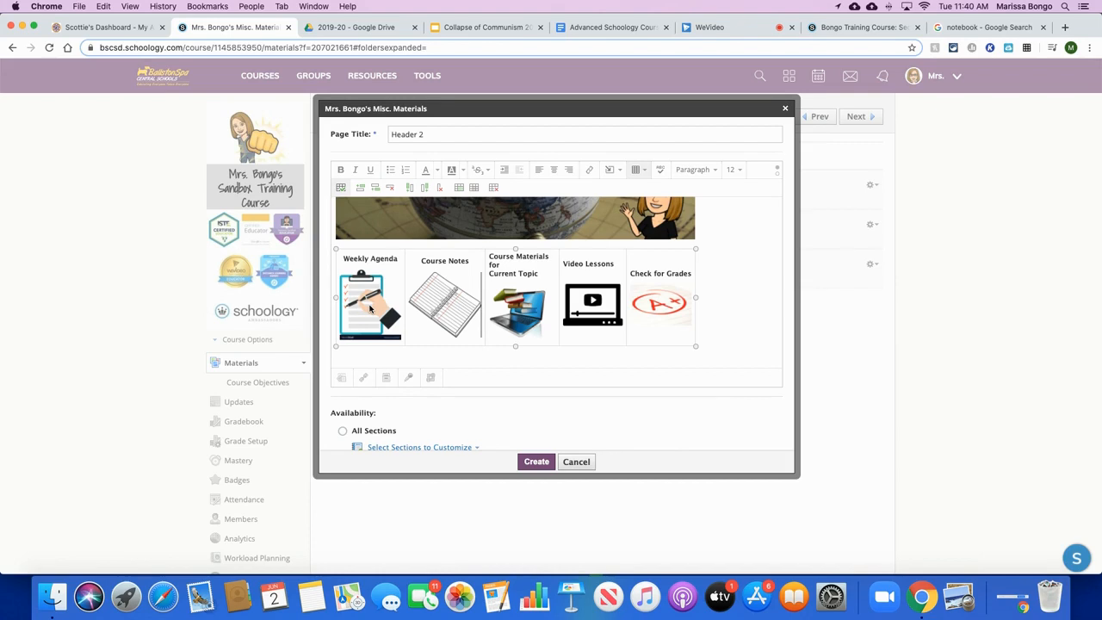
click(858, 28)
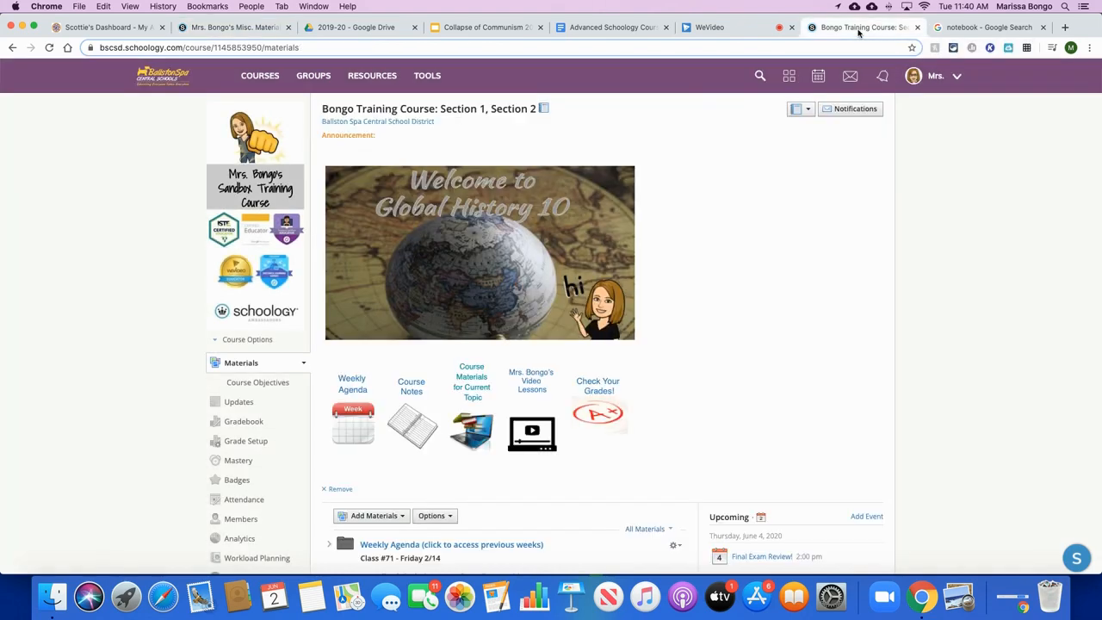
click(348, 431)
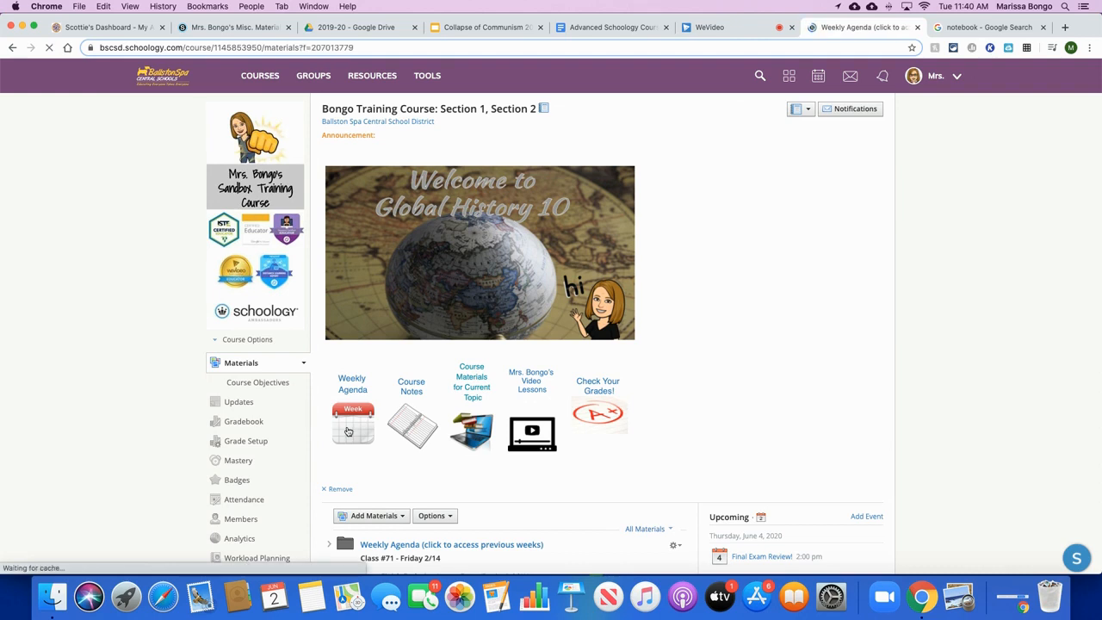
click(363, 47)
key(super+c)
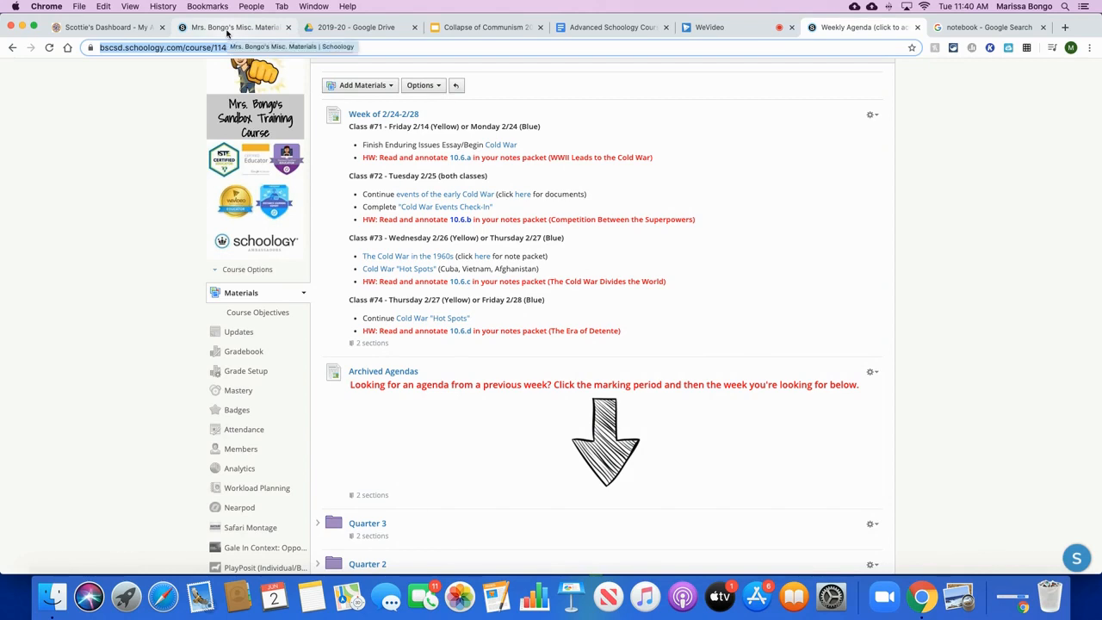
Link the "Weekly Agenda" label on the Header 2 page to the copied folder address
click(228, 29)
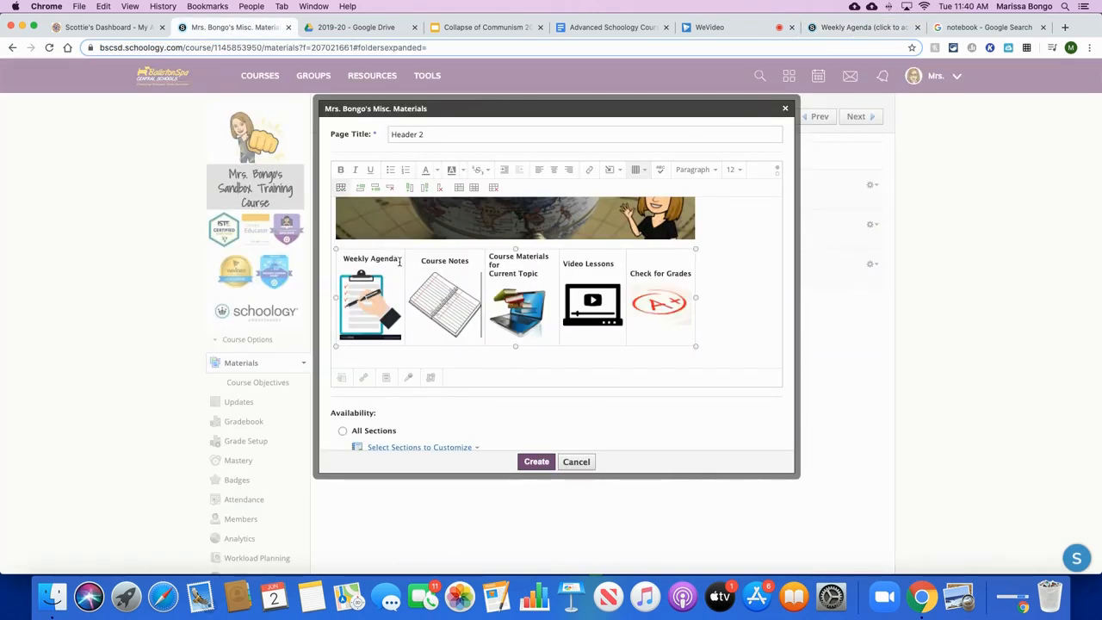
drag(397, 263, 344, 258)
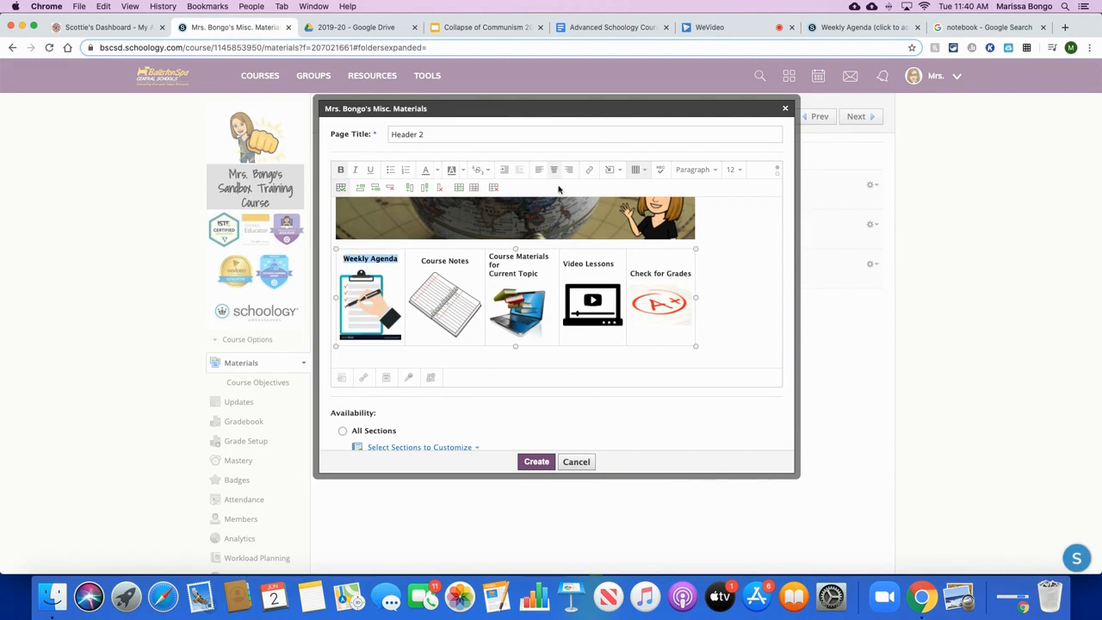
click(589, 169)
key(super+v)
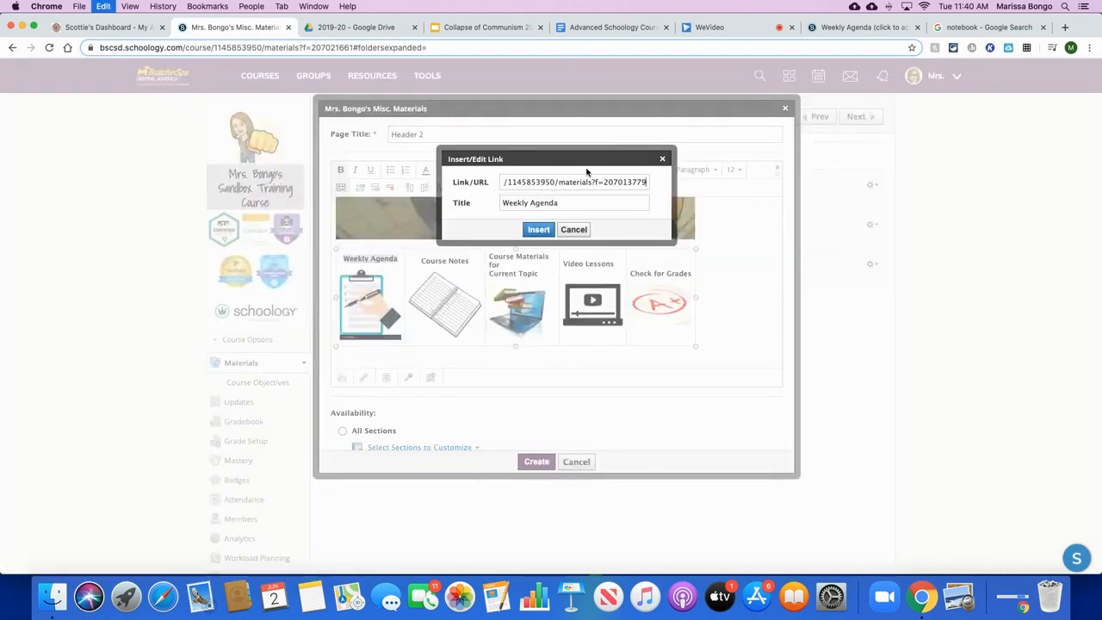
click(539, 230)
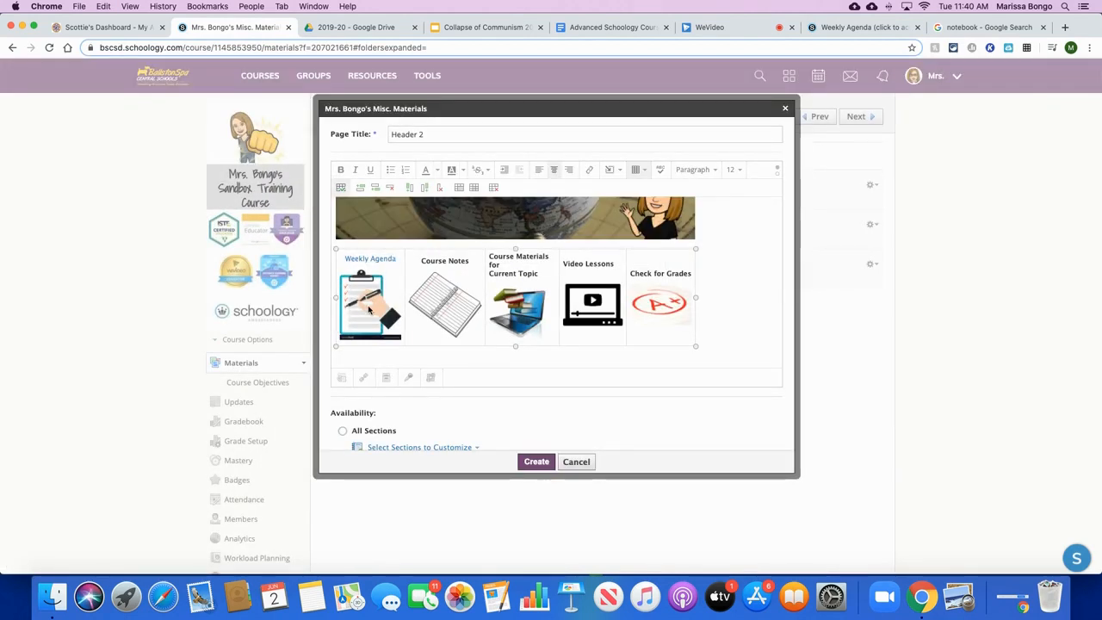
Link the clipboard picture under "Weekly Agenda" to the same copied folder address
click(368, 309)
click(588, 170)
key(super+v)
click(540, 210)
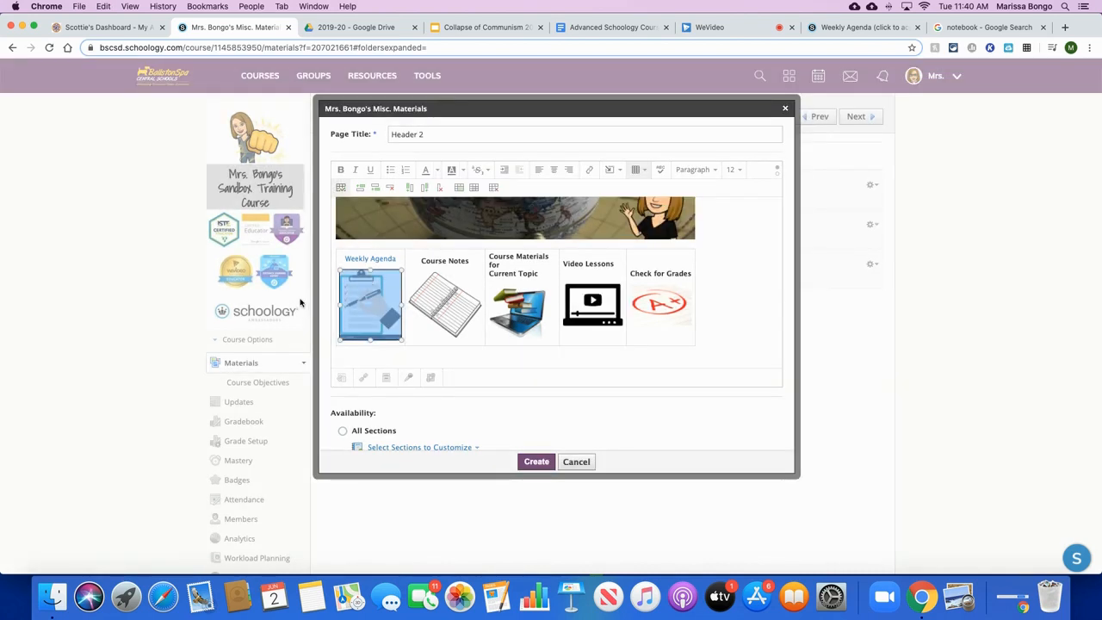
Open the Course Notes by Topic folder in the Bongo Training Course materials and copy its web address
click(868, 27)
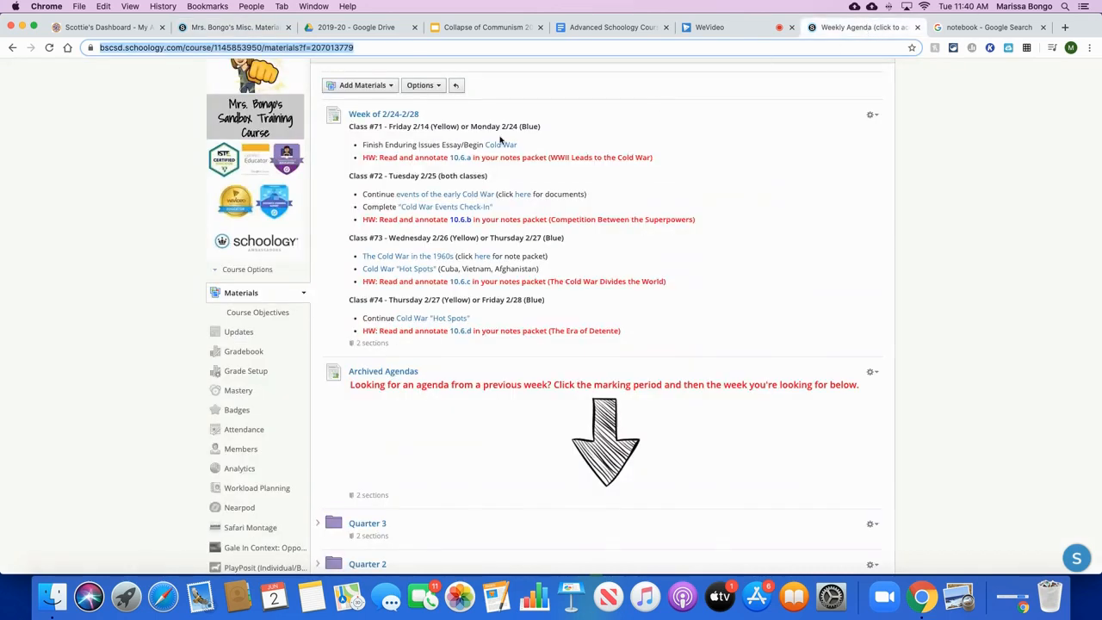
scroll(299, 142, up, 2)
click(255, 76)
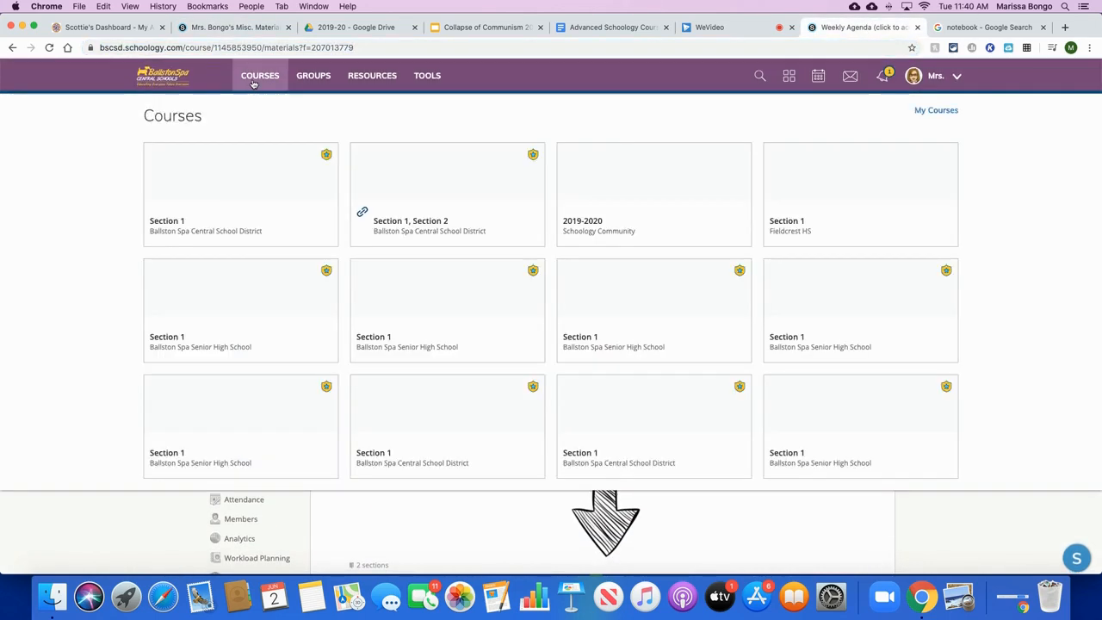
click(443, 207)
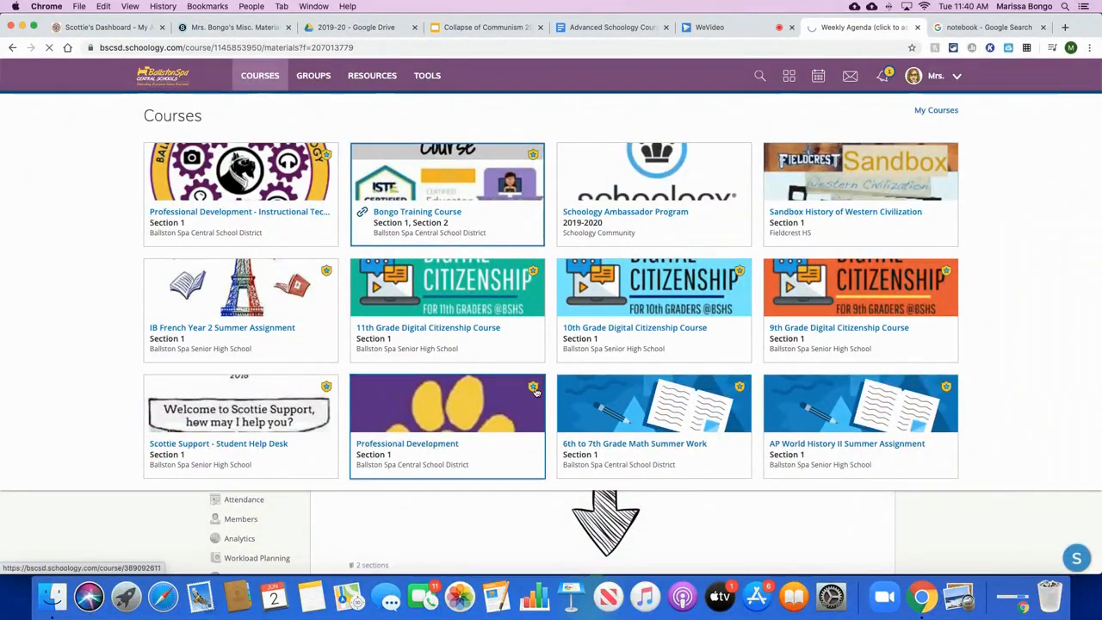
scroll(491, 525, down, 10)
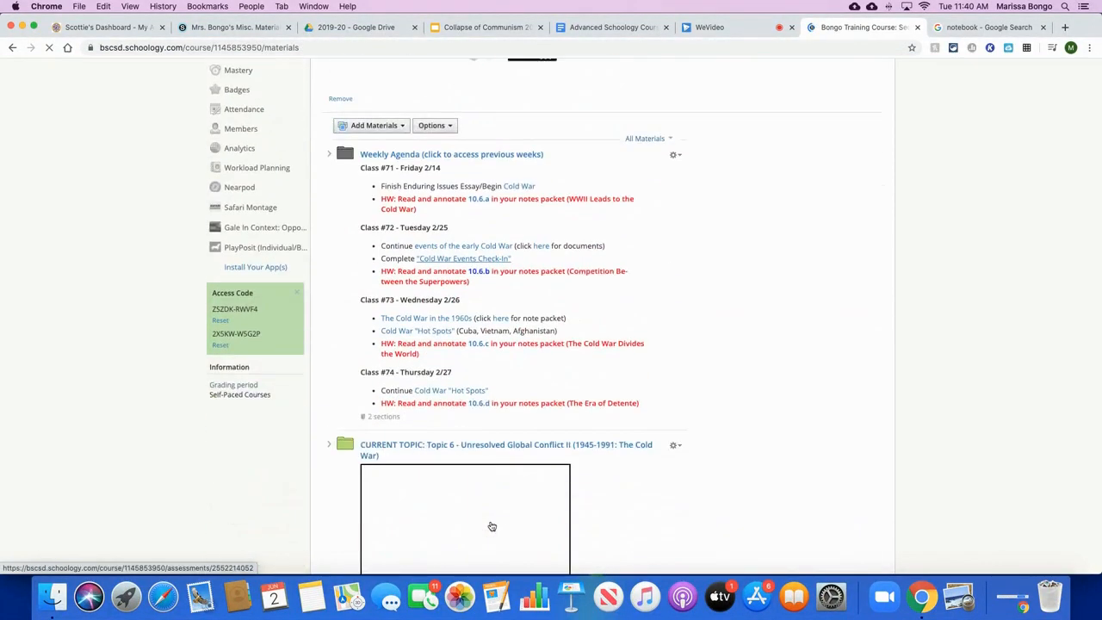
scroll(491, 525, down, 3)
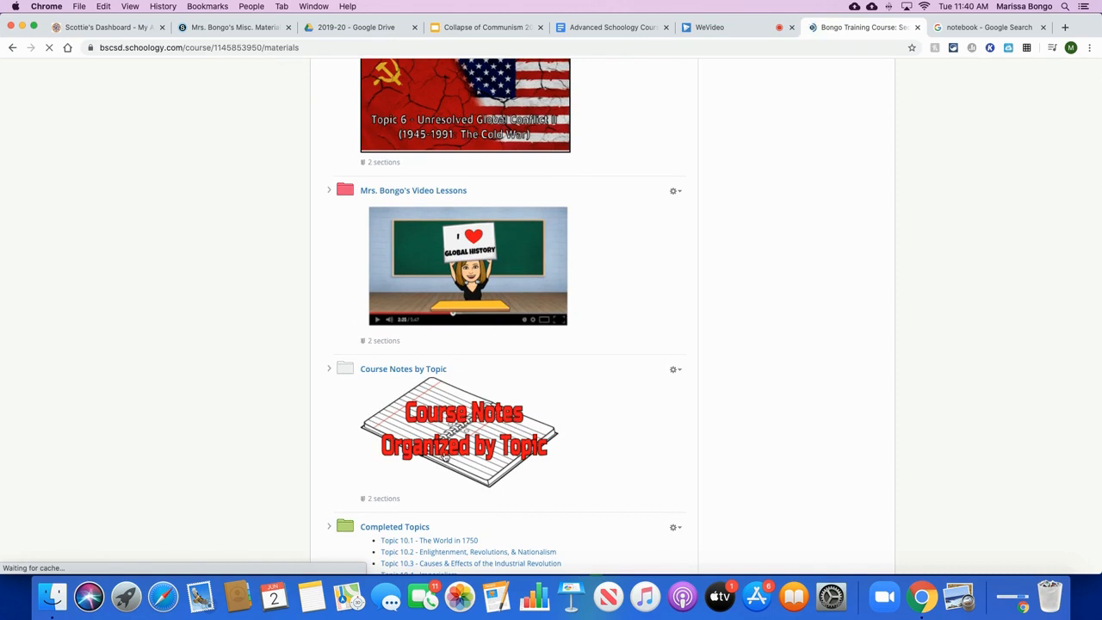
click(355, 48)
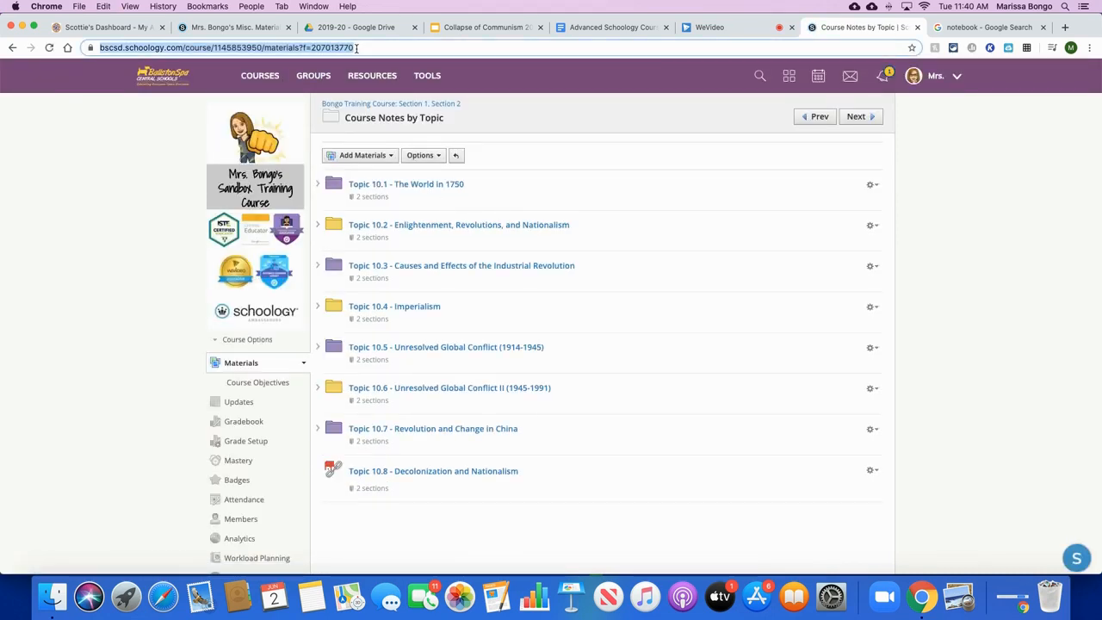
Link the "Course Notes" label on the Header 2 page to the copied Course Notes by Topic folder address
click(250, 29)
drag(420, 261, 472, 261)
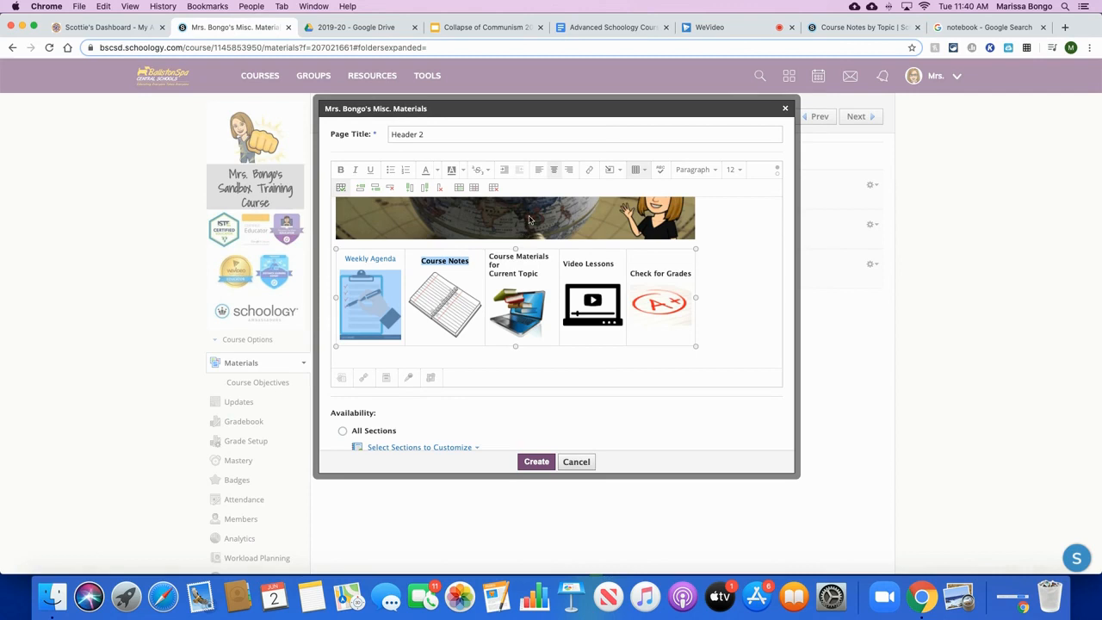
click(589, 169)
key(super+v)
click(538, 230)
Link the notebook picture under "Course Notes" to the same copied folder address
click(443, 301)
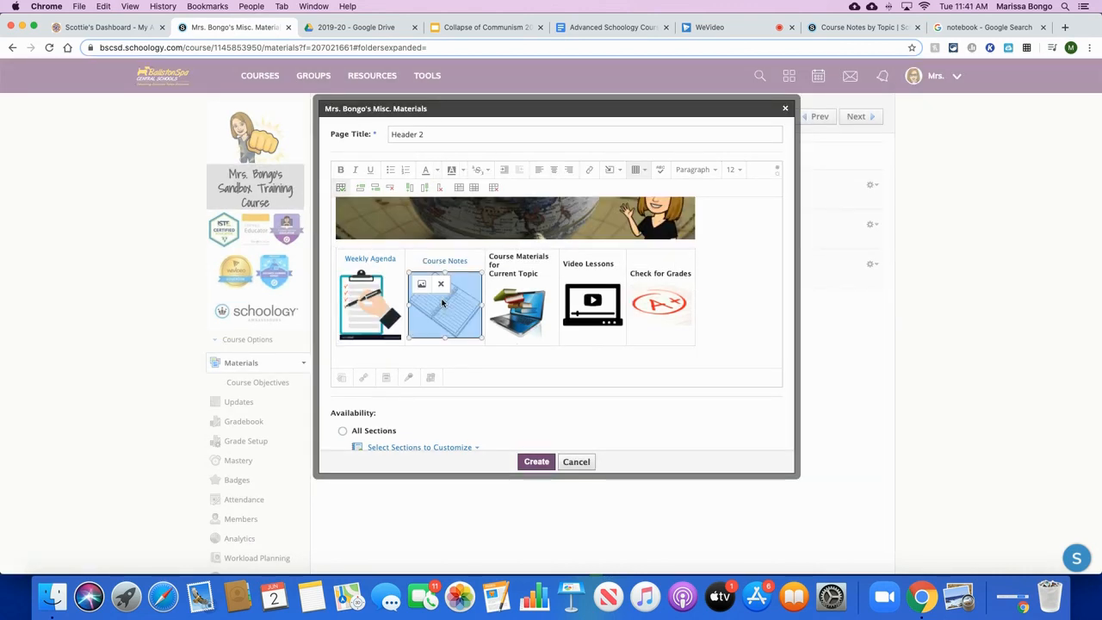
click(591, 169)
key(super+v)
click(540, 210)
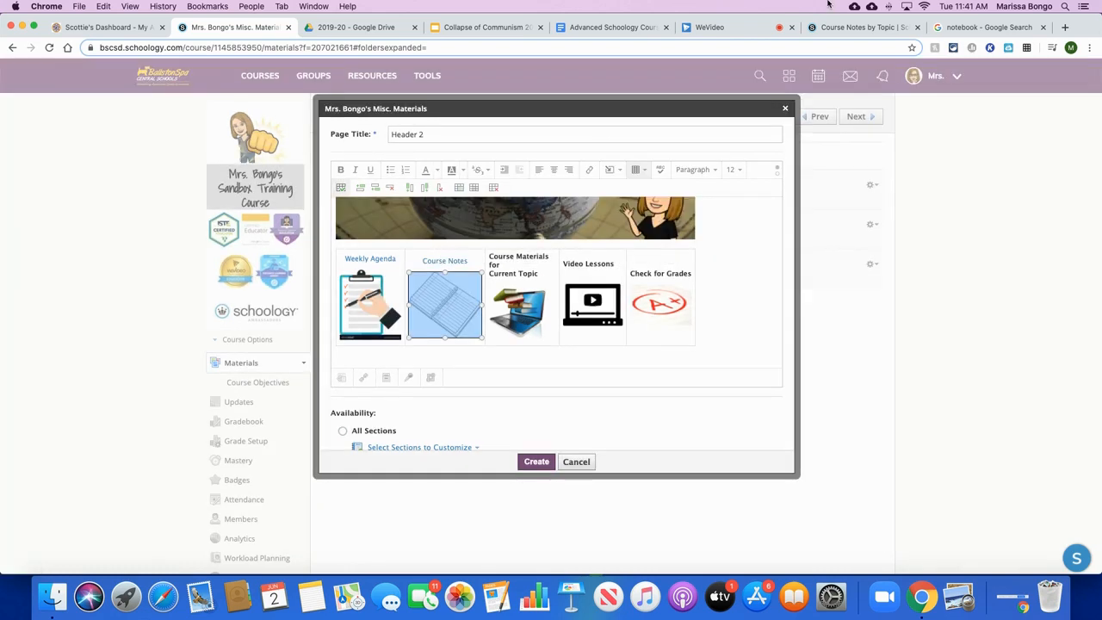
Return to the Bongo Training Course materials and examine the linked topic list in the Completed Topics folder's edit form without changing it
click(861, 27)
click(455, 157)
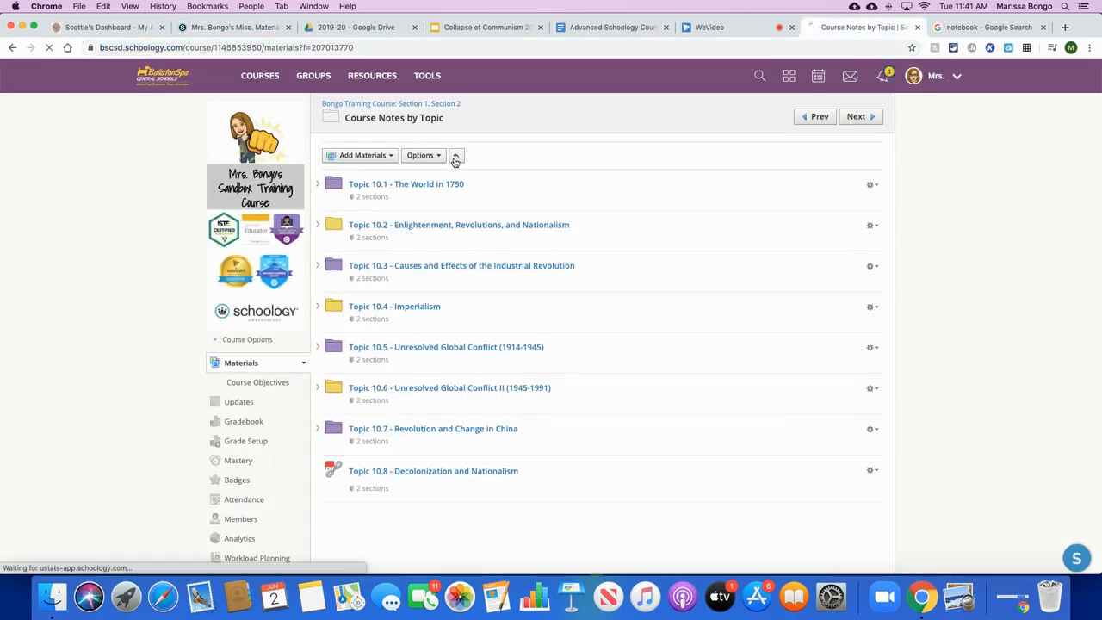
scroll(533, 376, down, 5)
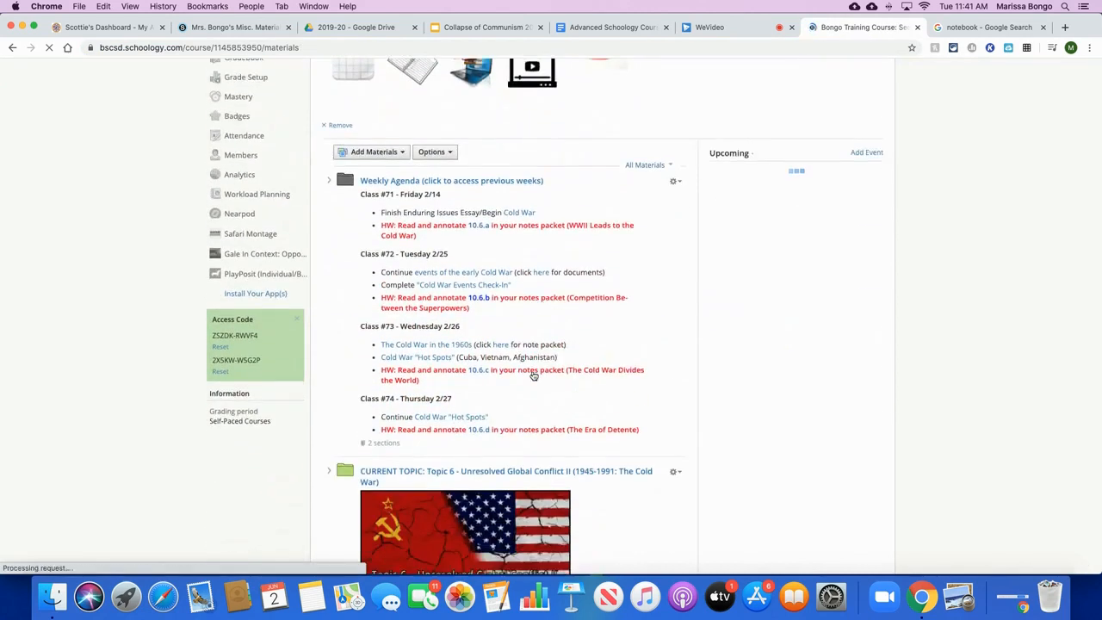
scroll(533, 376, down, 3)
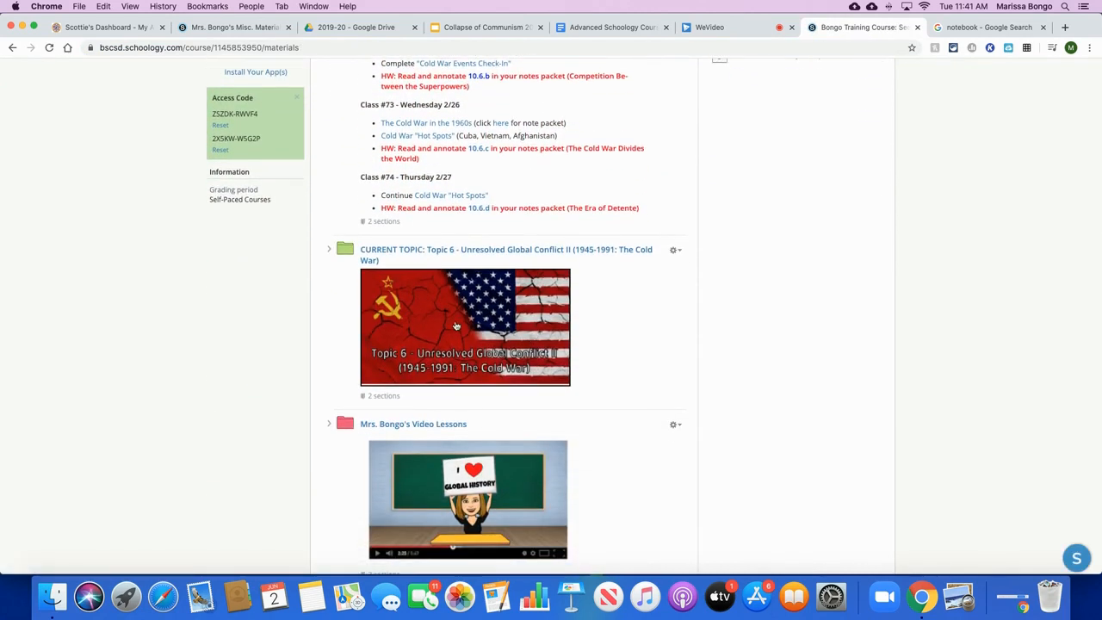
scroll(457, 326, down, 5)
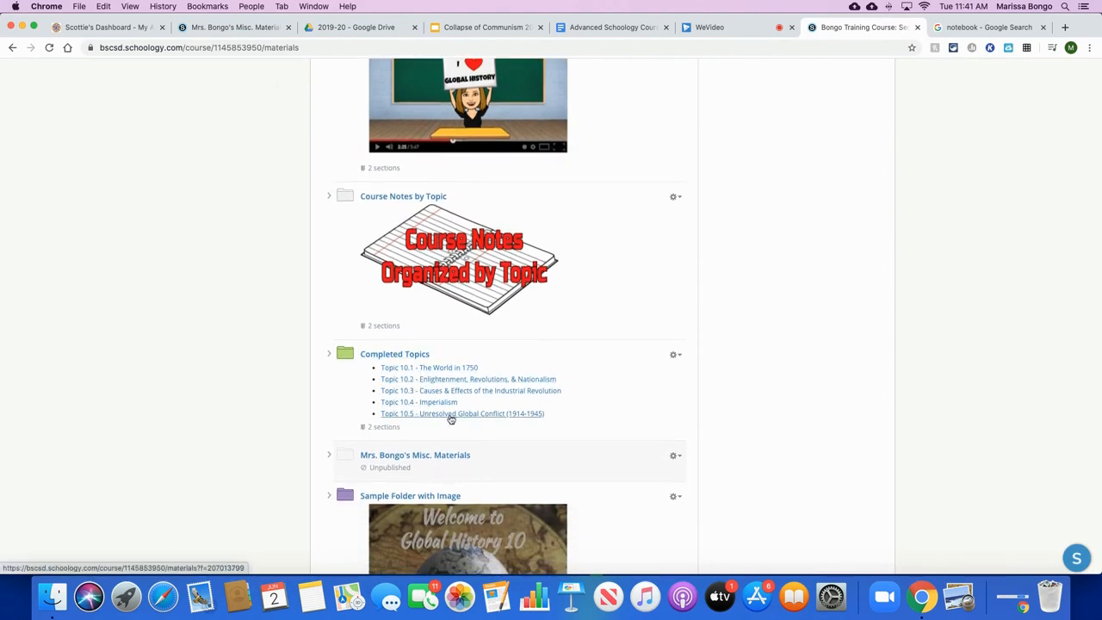
click(676, 354)
click(688, 373)
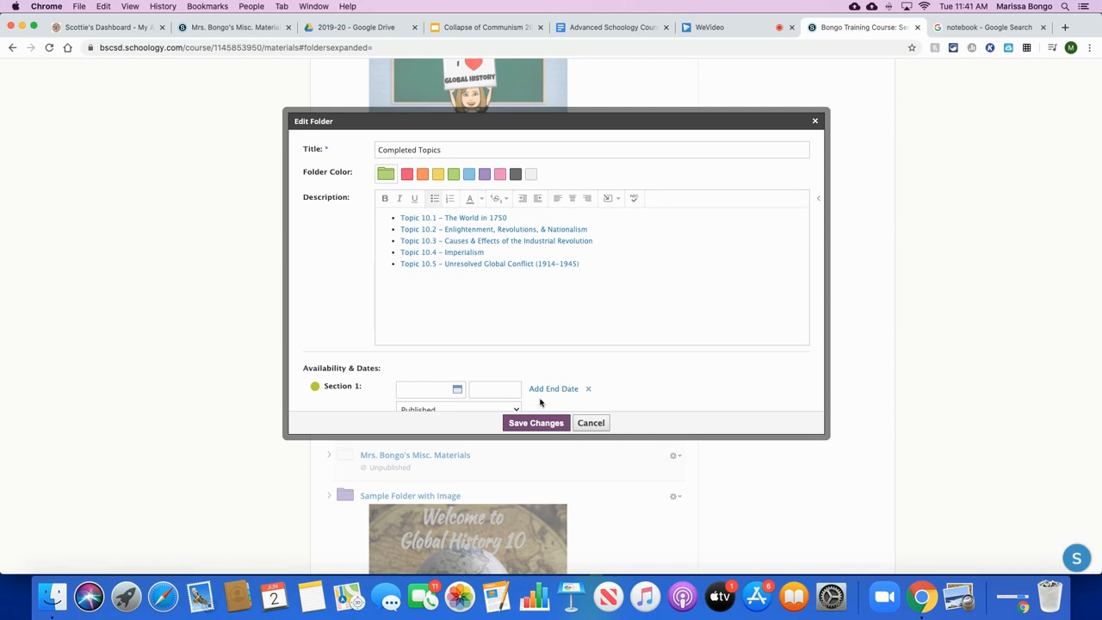
click(592, 424)
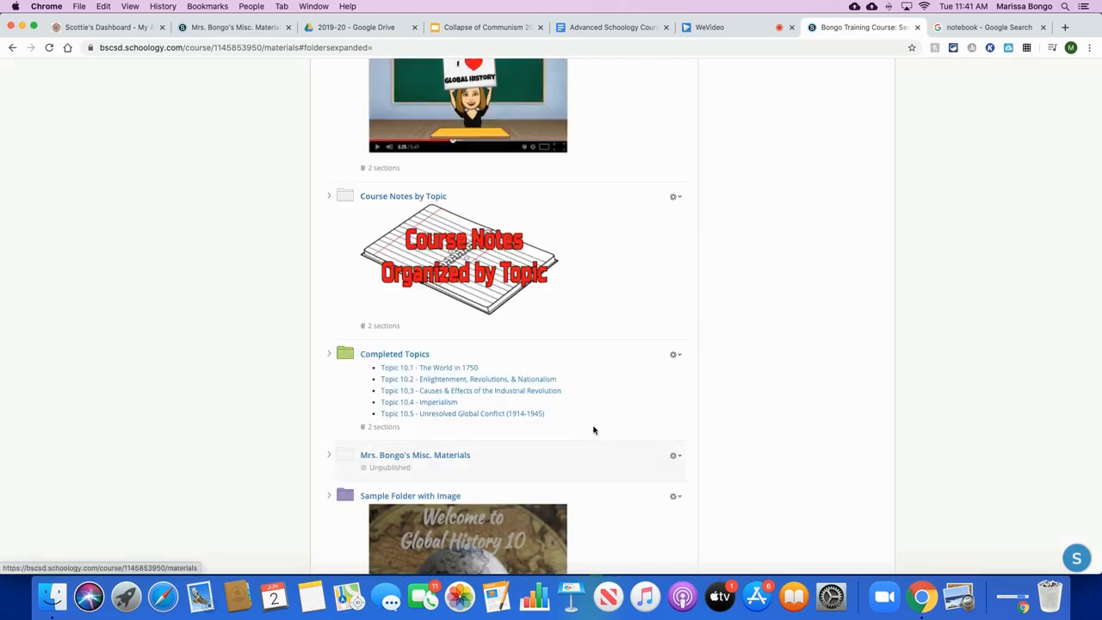
Test the "Topic 10.4 - Imperialism" link in the Completed Topics description and return to the course's main materials
click(415, 402)
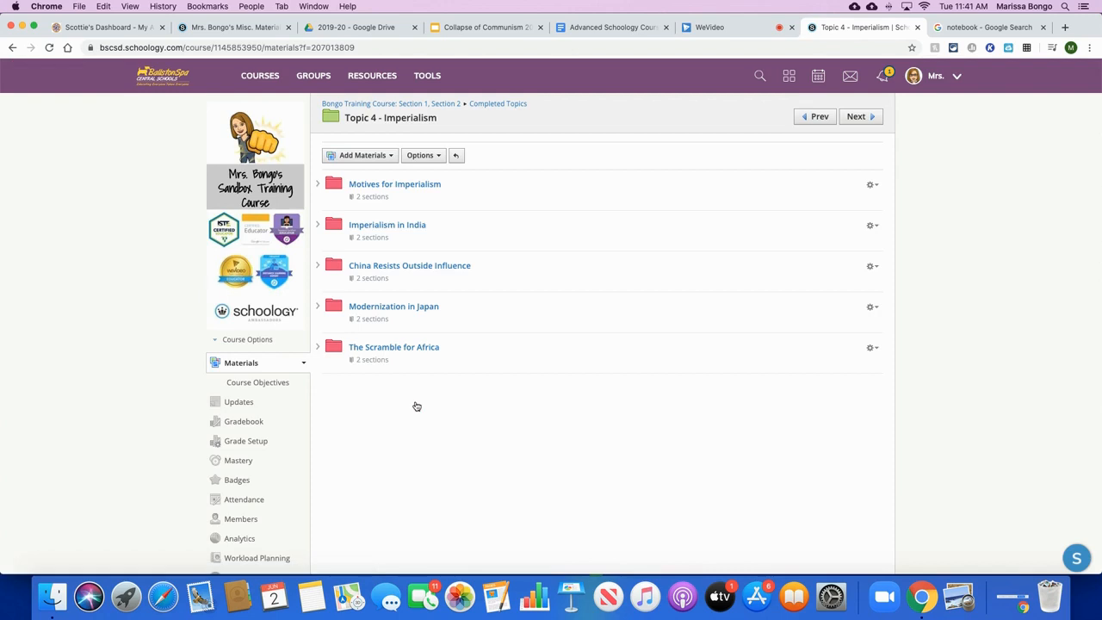
click(458, 155)
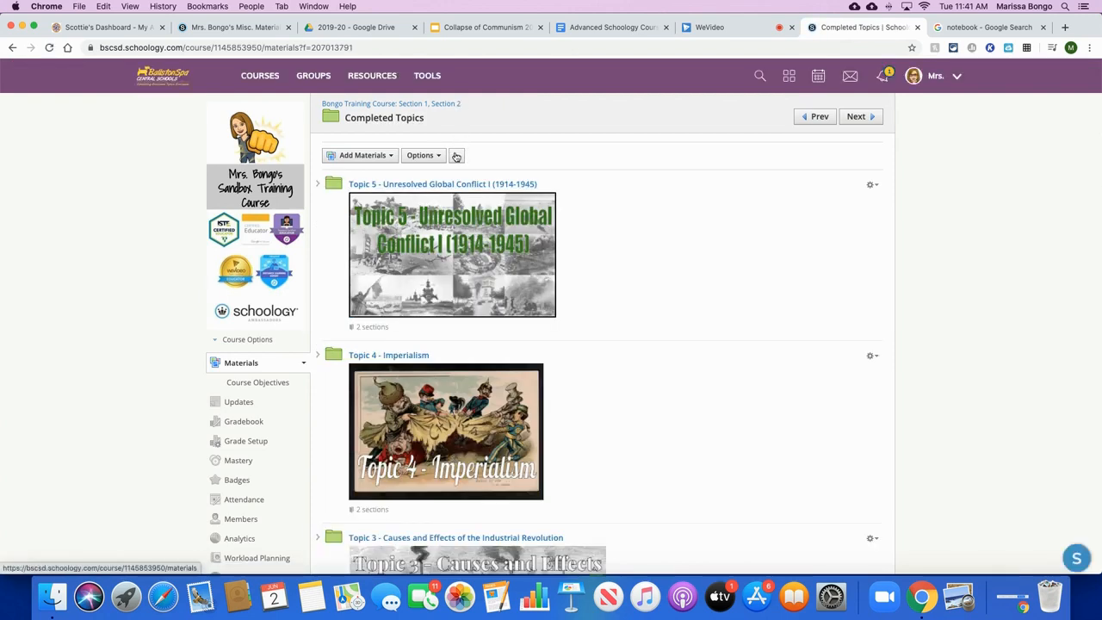
click(456, 156)
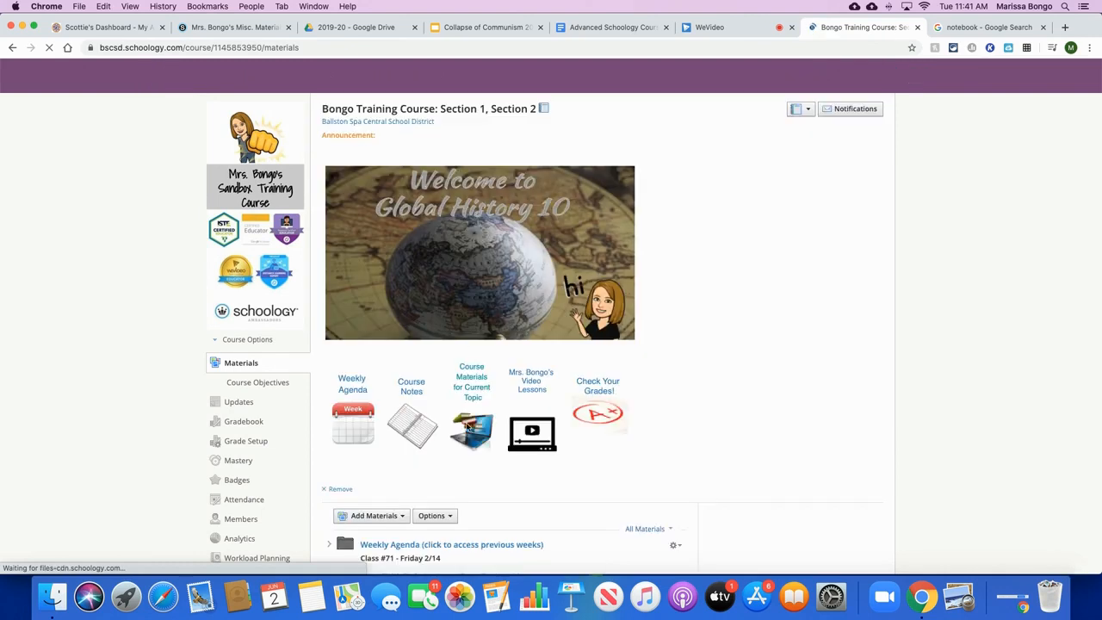
Open the Completed Topics folder, examine the topic folders inside it, and return to the course's main materials
scroll(469, 428, down, 15)
scroll(468, 428, down, 5)
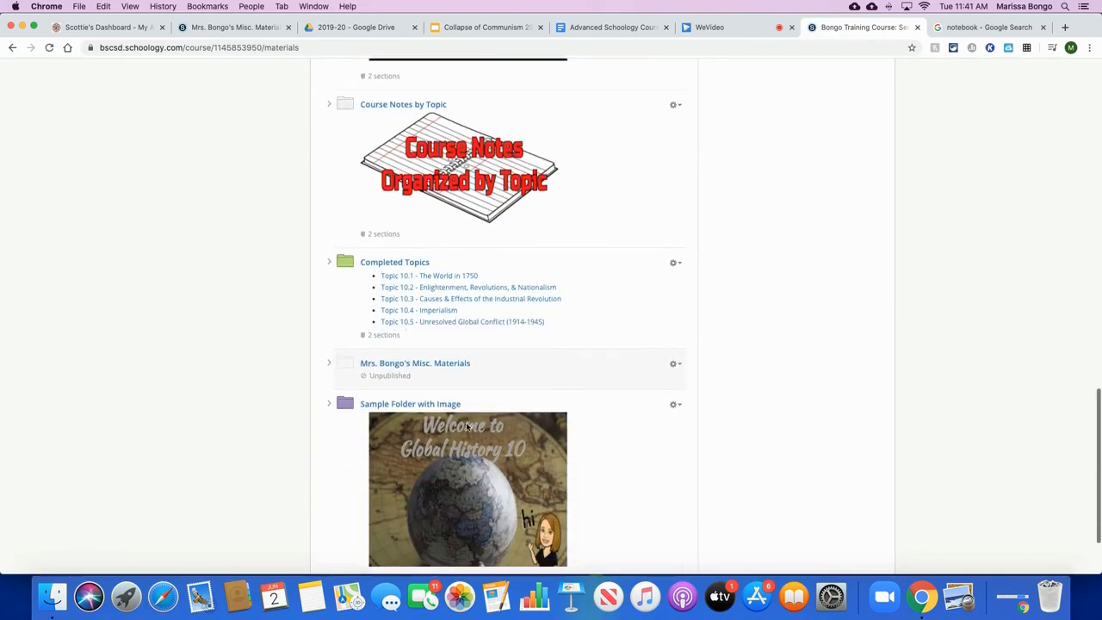
click(375, 244)
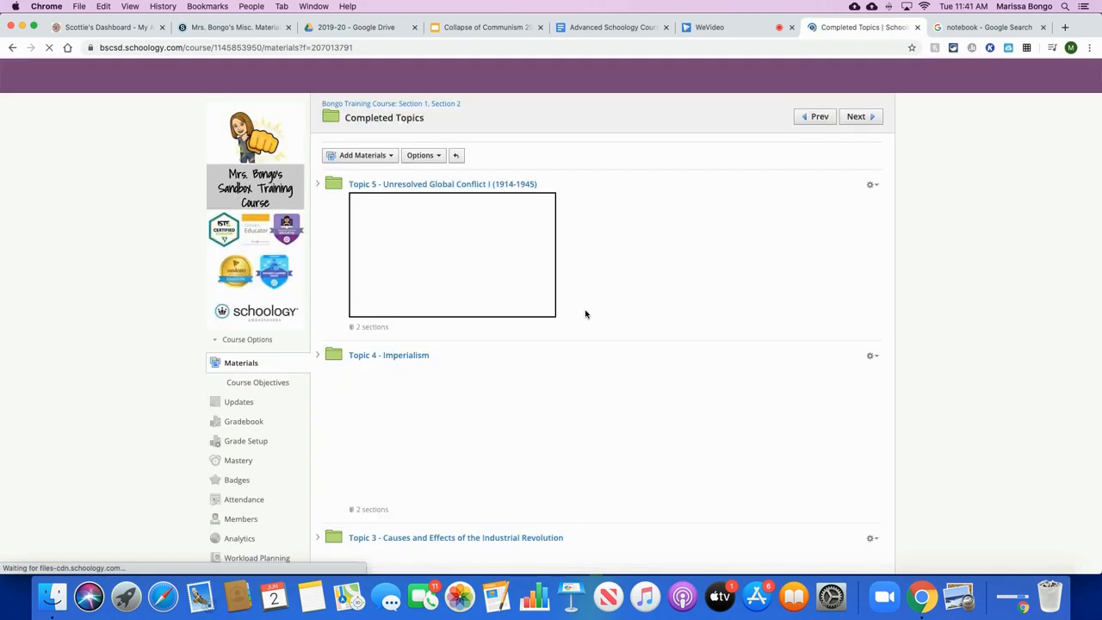
scroll(585, 313, down, 10)
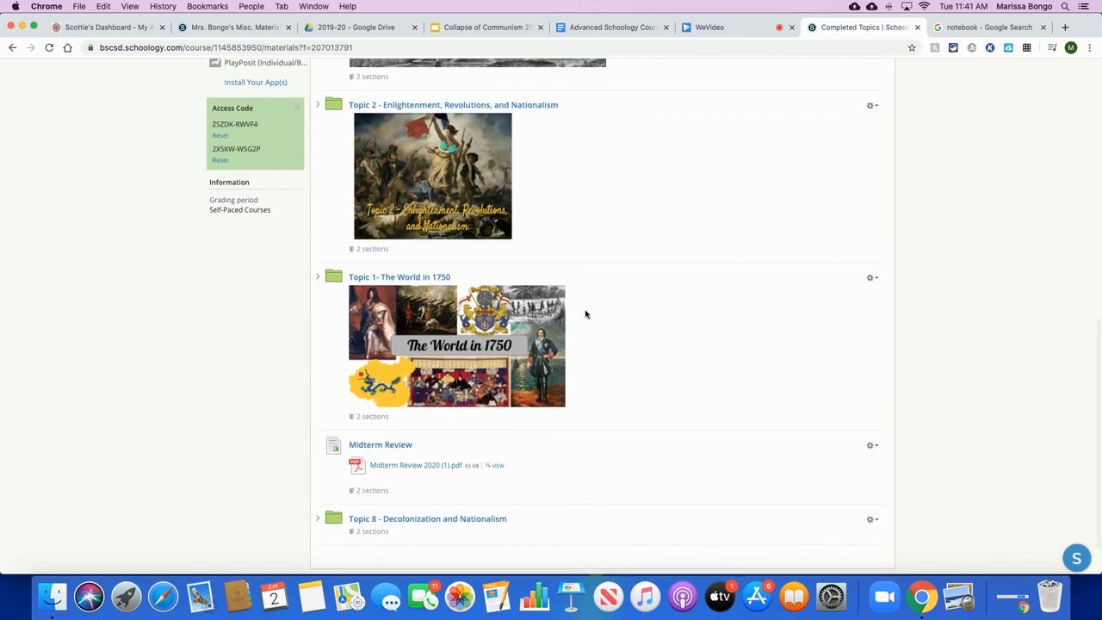
scroll(585, 314, up, 12)
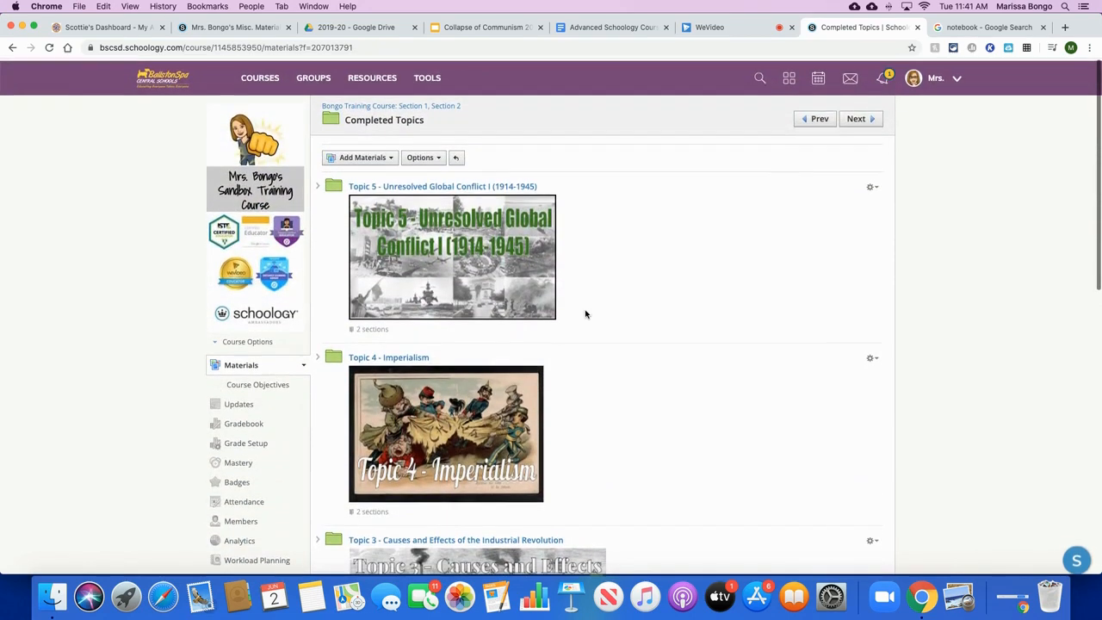
click(458, 156)
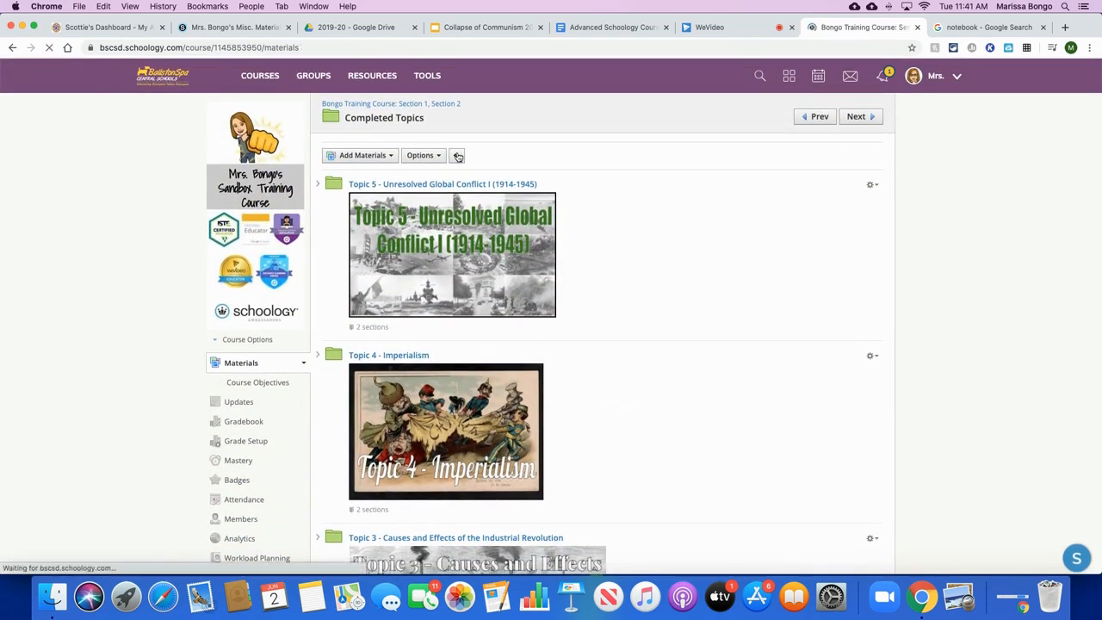
Open the "CURRENT TOPIC: Topic 6" folder, copy its web address, and return to the Header 2 page
scroll(470, 402, down, 10)
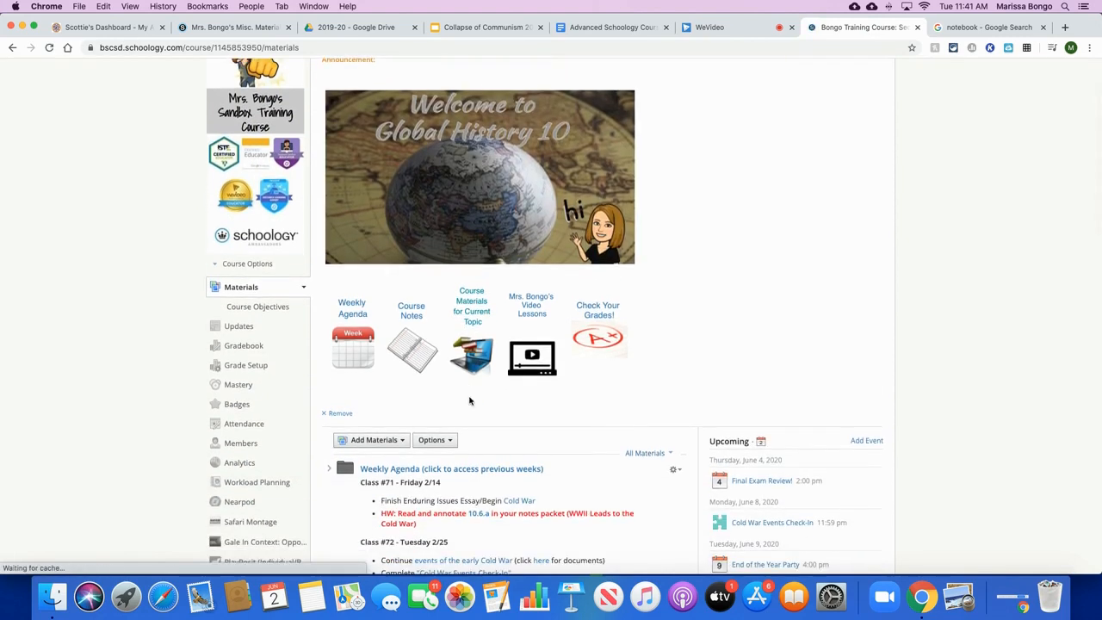
click(414, 413)
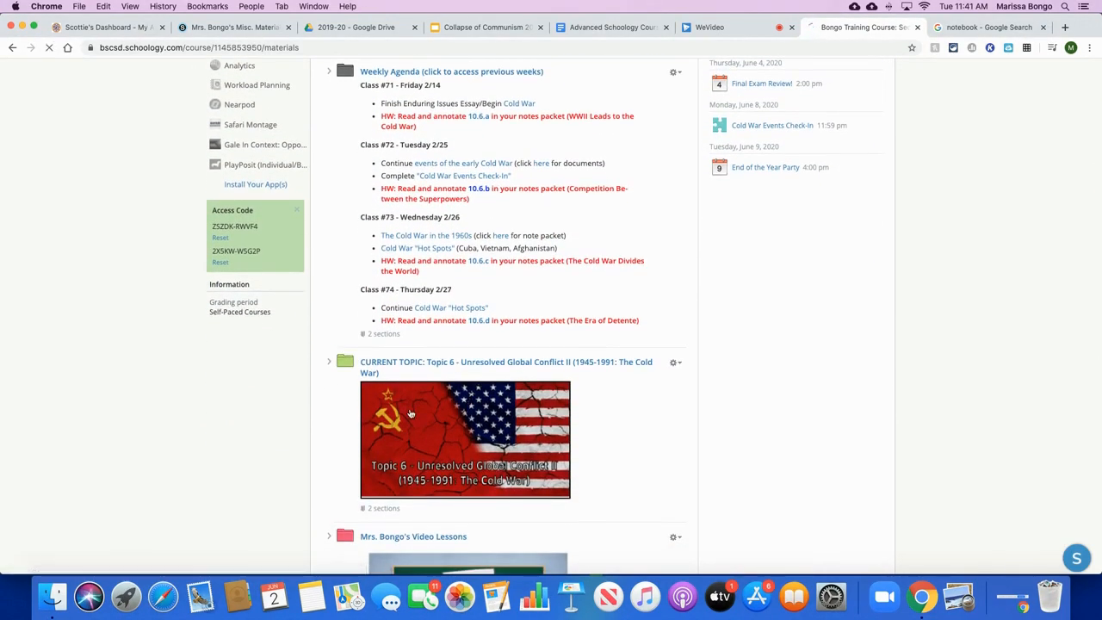
click(371, 48)
key(super+c)
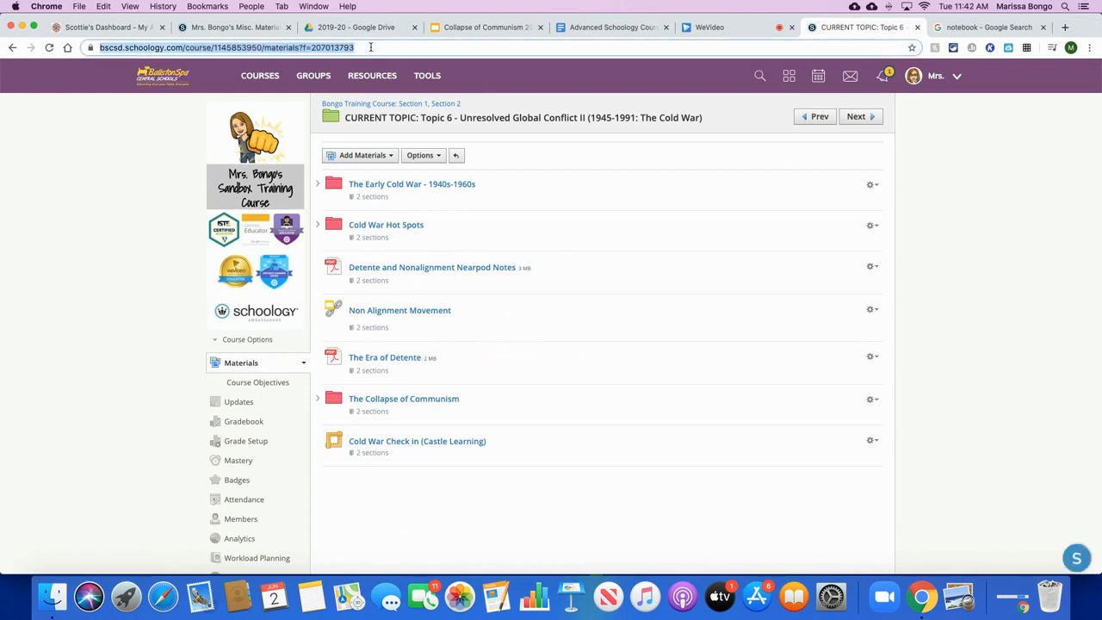
click(229, 29)
Try to link the "Course Materials for Current Topic" label to the copied folder address, and undo it
triple_click(537, 275)
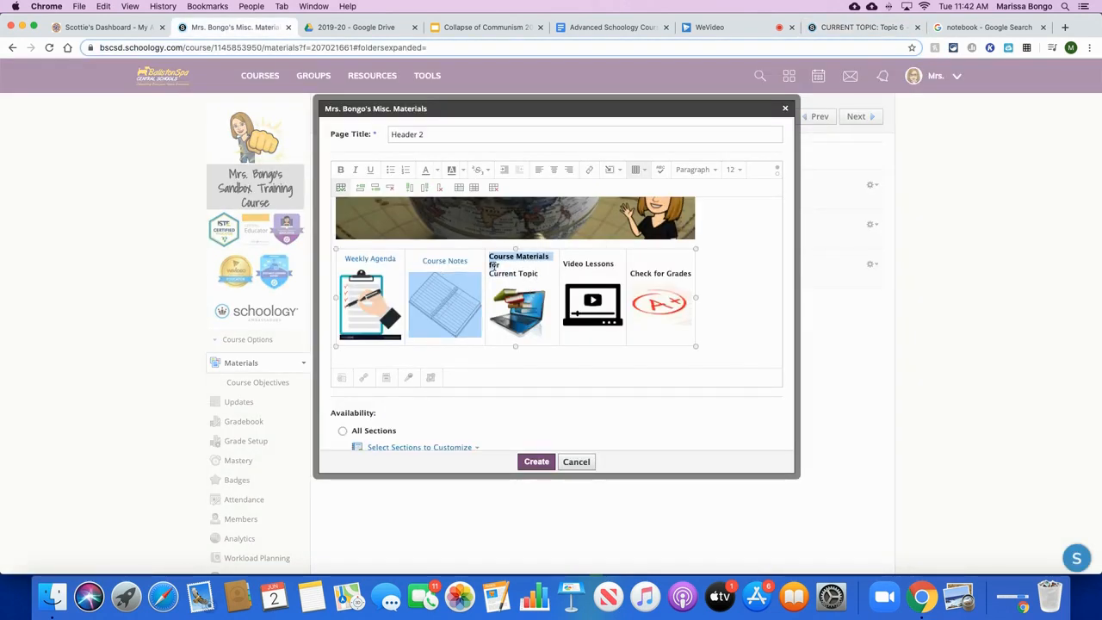
click(589, 169)
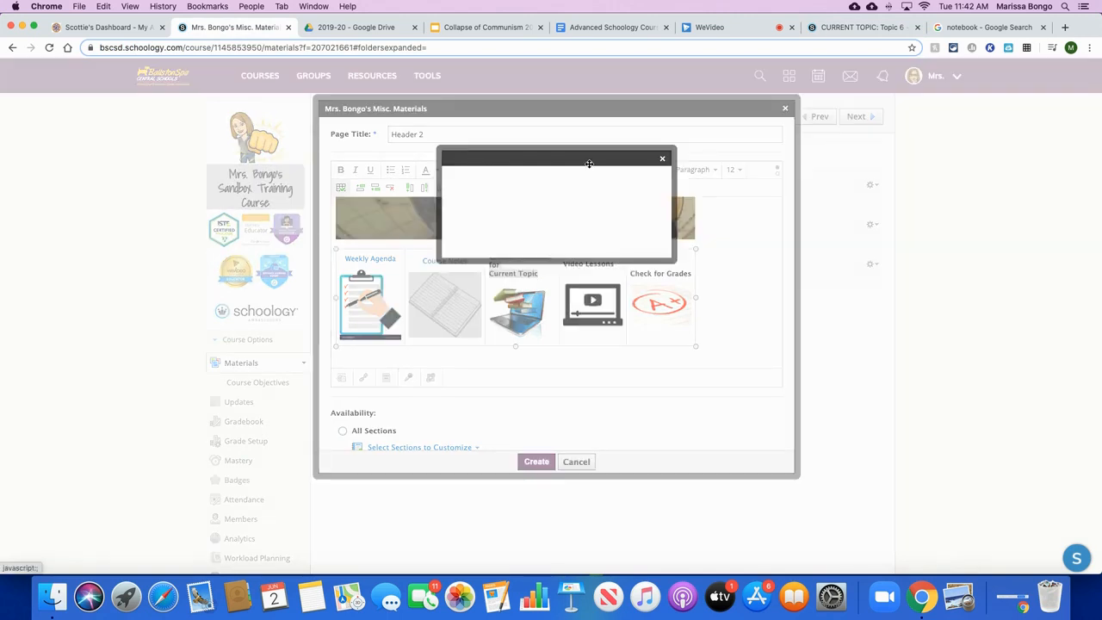
key(super+v)
click(538, 229)
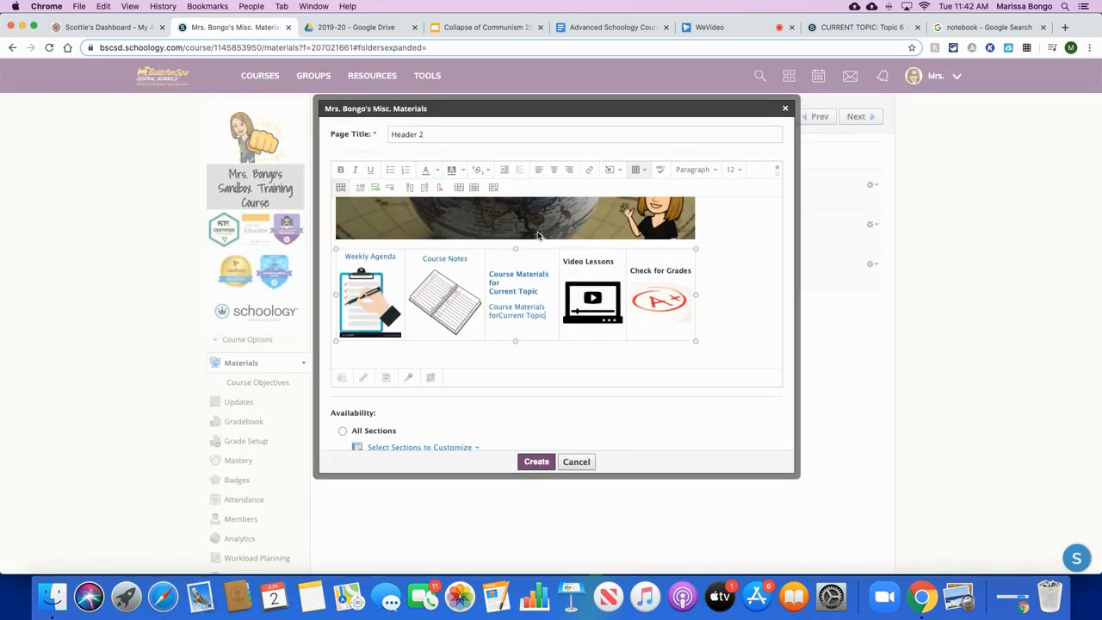
key(super+z)
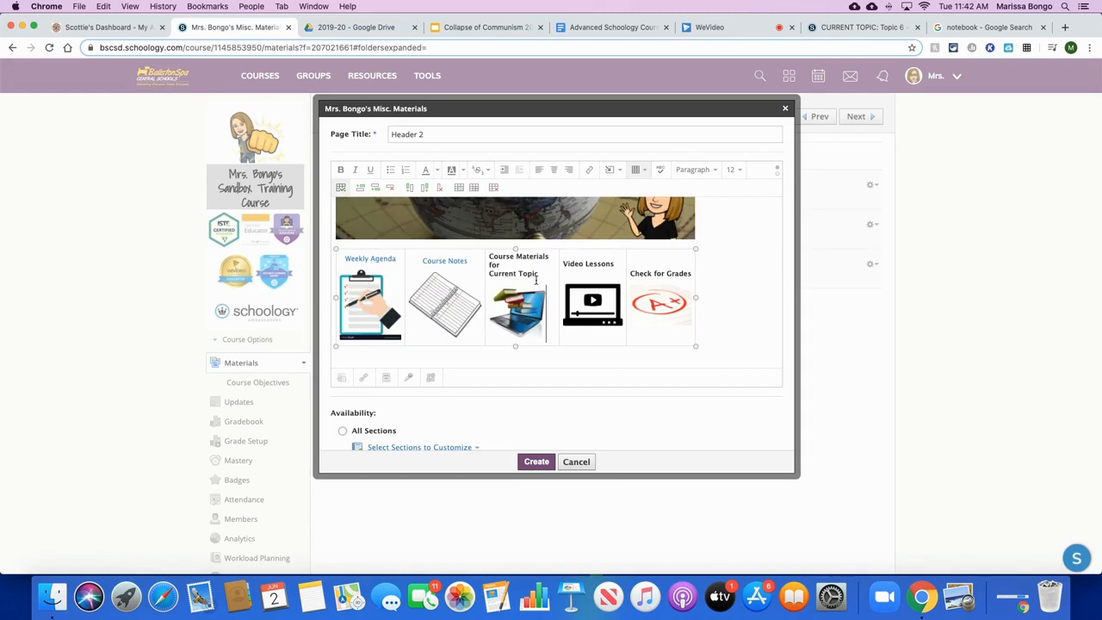
Link the third label to the copied folder address with the title "Course Materials for Current Topic" and delete the leftover "Course Materials for" text
drag(539, 273, 489, 256)
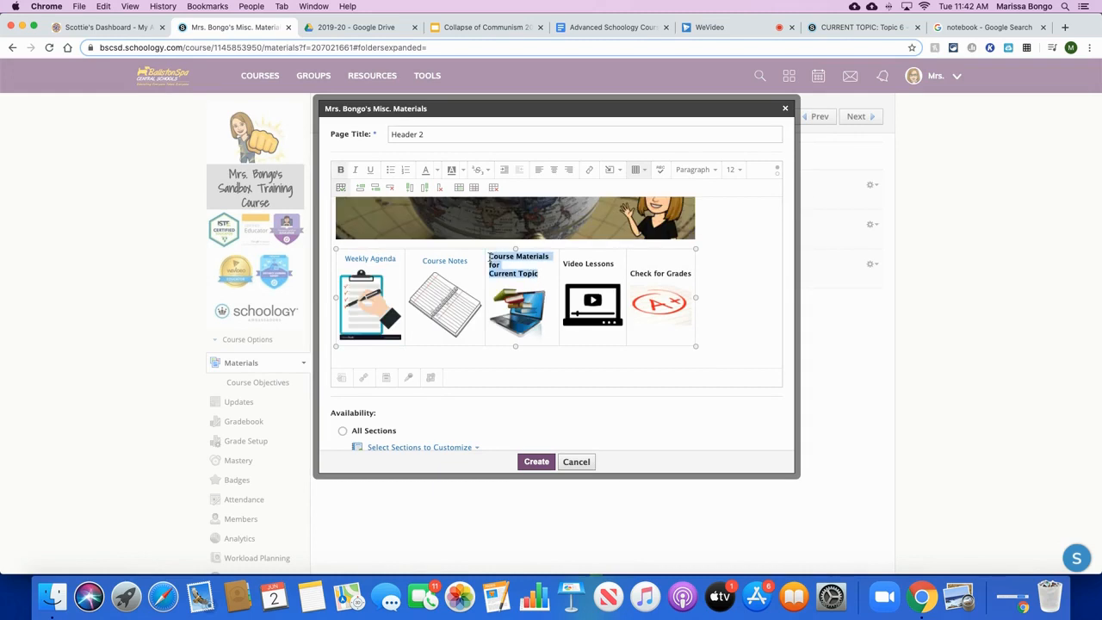
click(591, 170)
key(super+v)
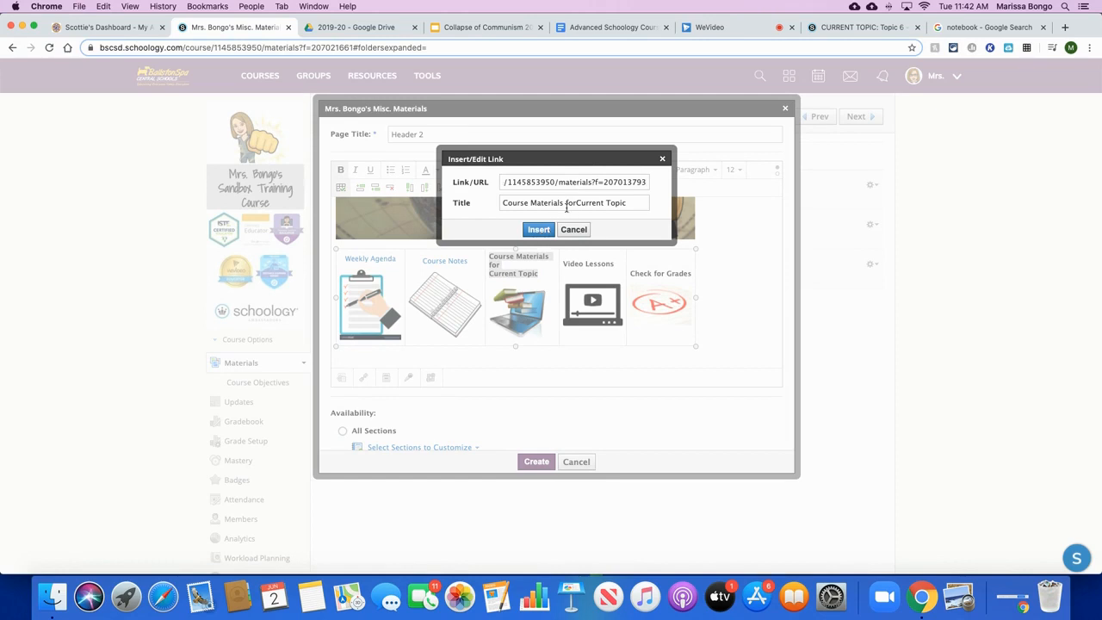
click(576, 202)
click(537, 230)
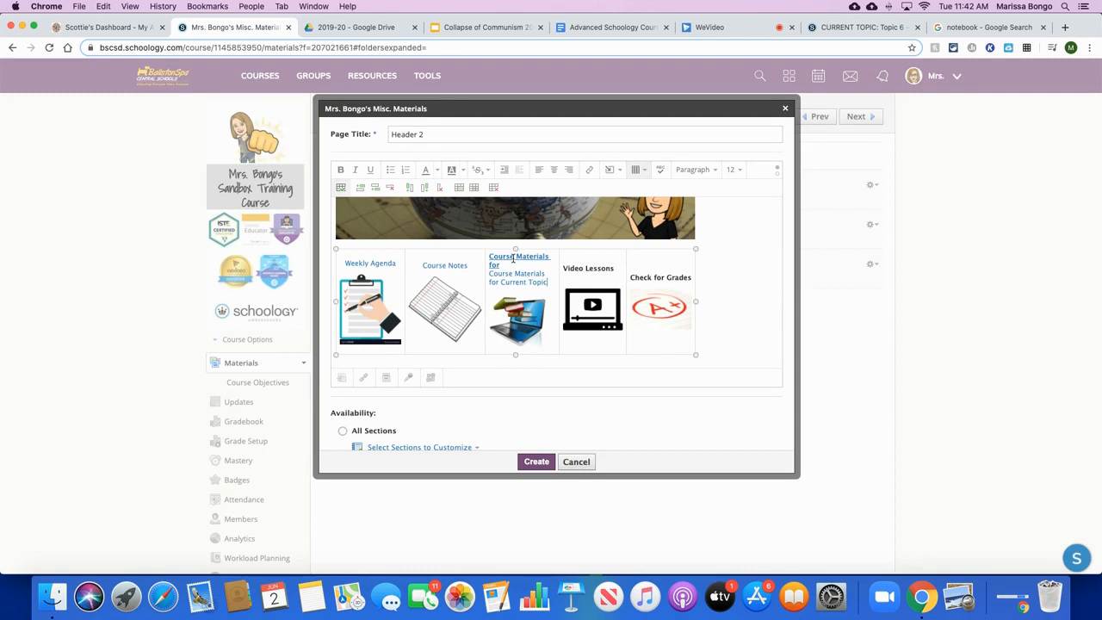
drag(499, 266, 487, 259)
key(BackSpace)
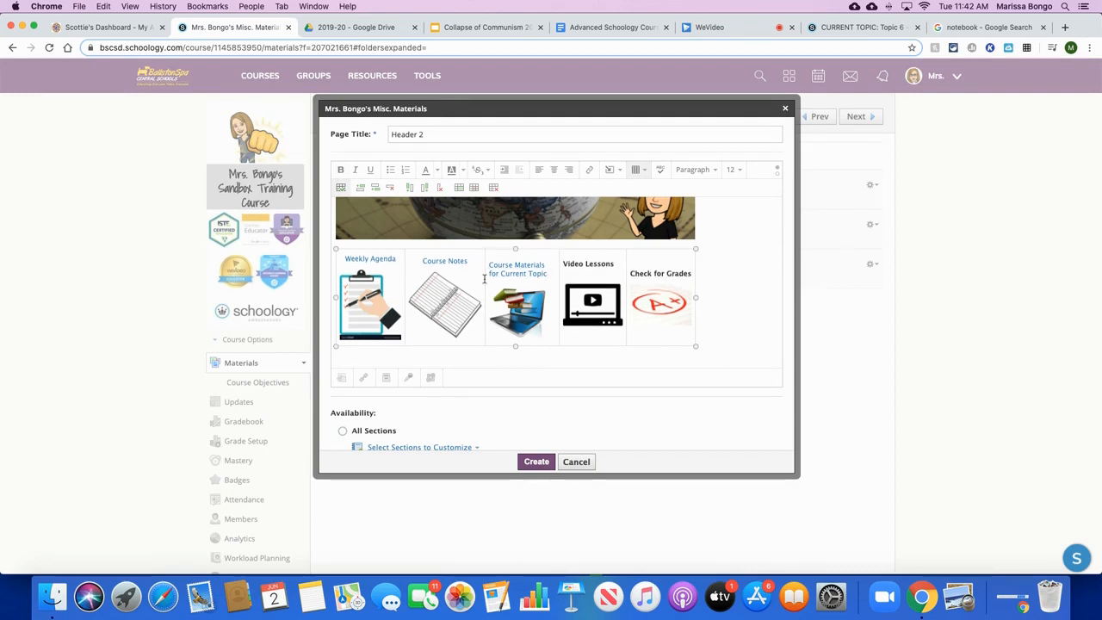
Link the laptop image under "Course Materials for Current Topic" to the copied current topic folder address
click(519, 313)
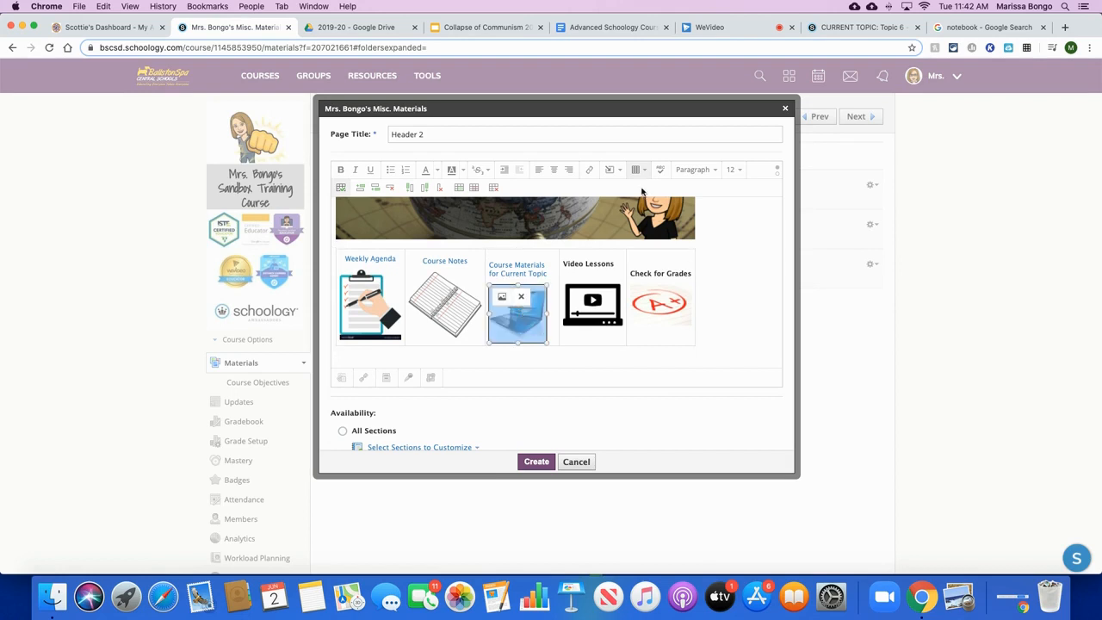
click(589, 169)
key(super+v)
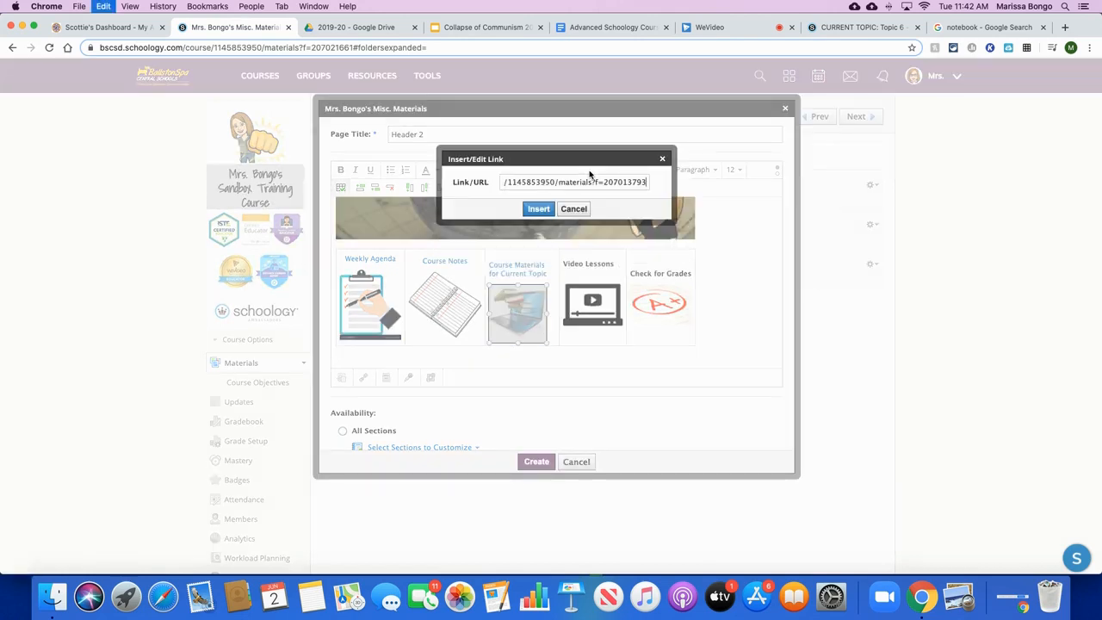
click(538, 210)
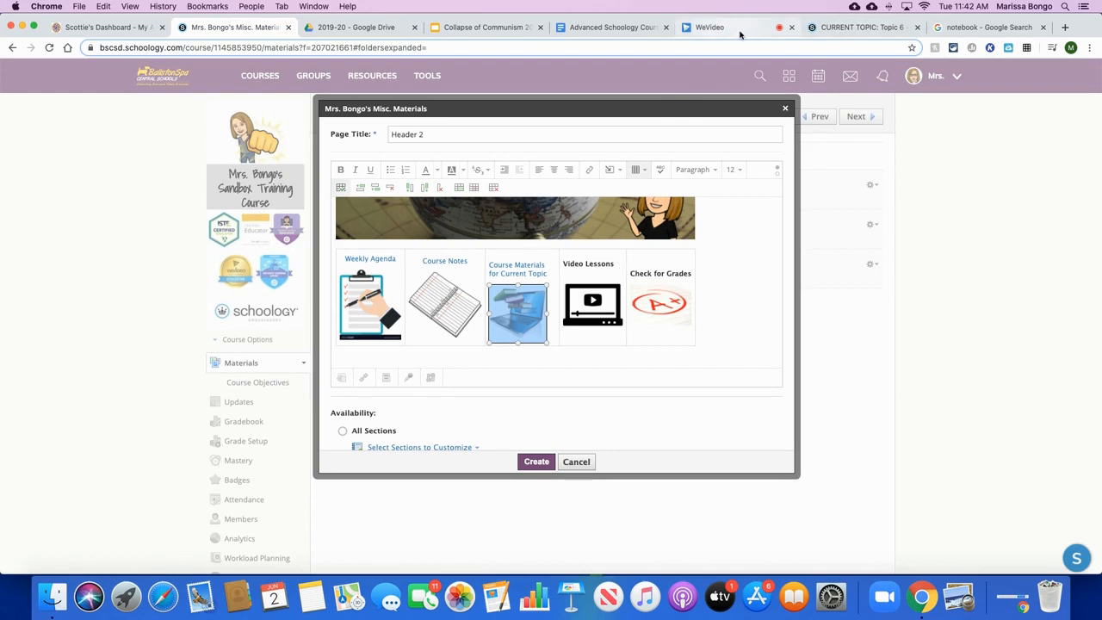
Return to the course's main materials in the other browser tab and open the Video Lessons folder
click(851, 27)
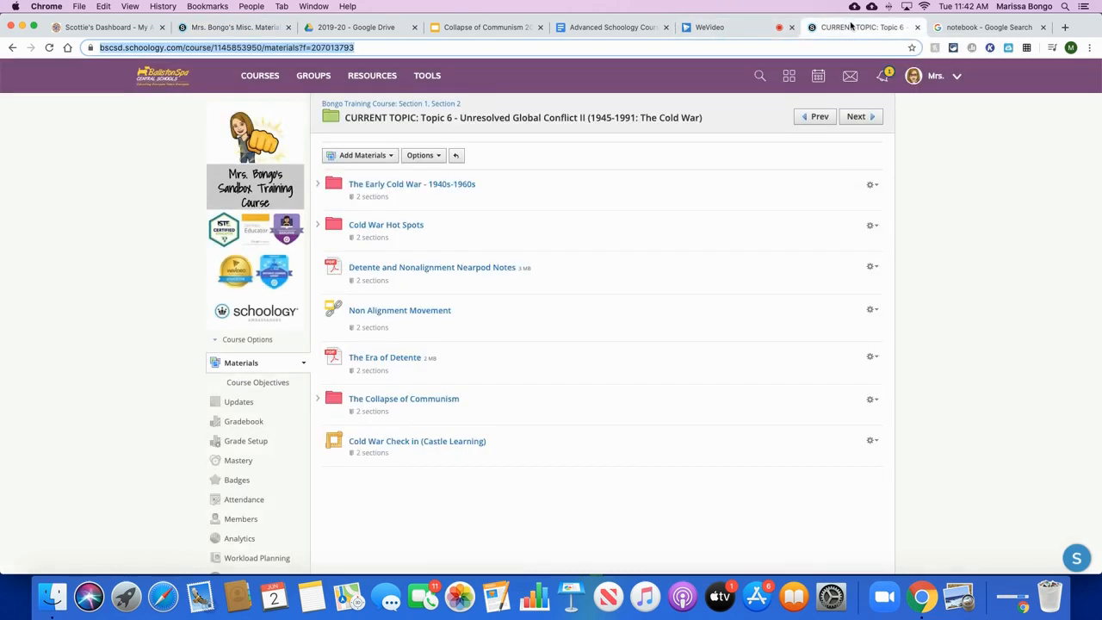
click(455, 155)
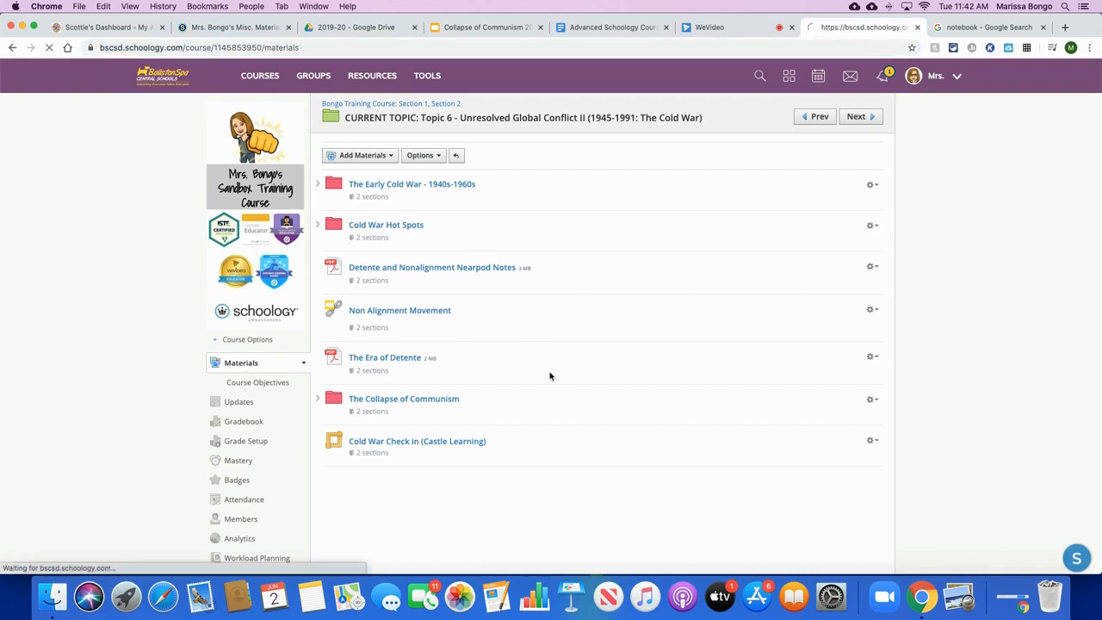
scroll(553, 389, down, 15)
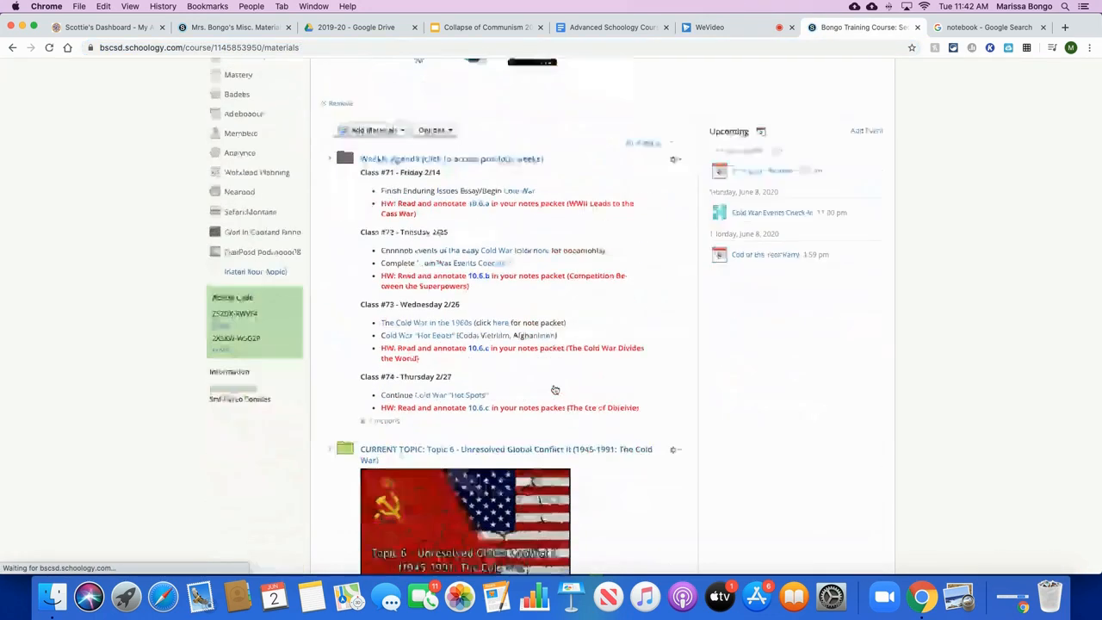
scroll(554, 389, down, 5)
scroll(552, 387, up, 4)
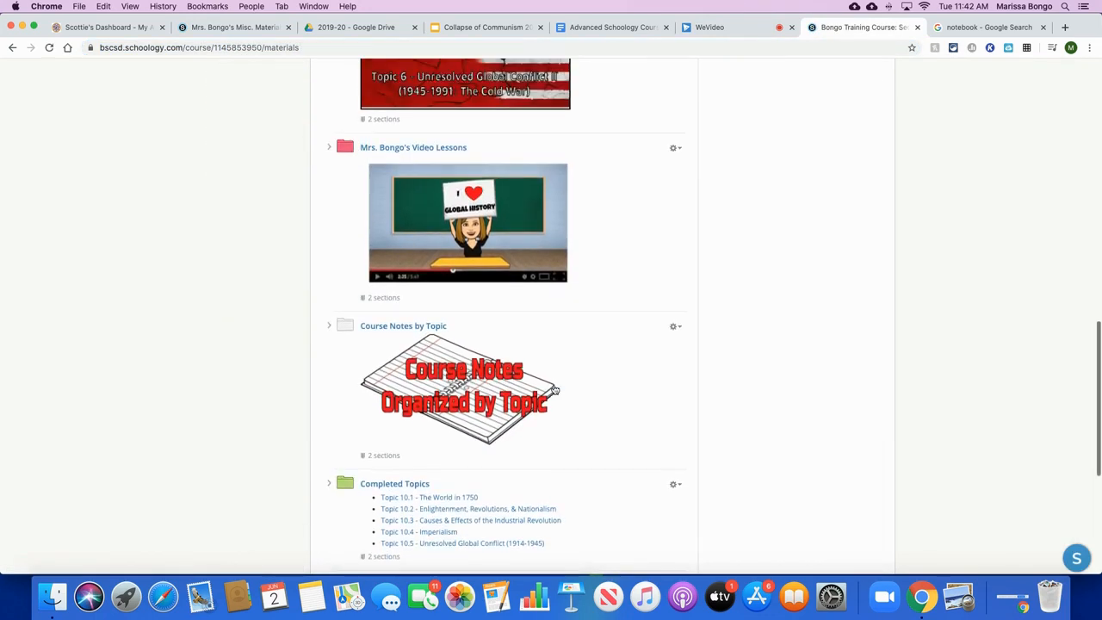
click(420, 227)
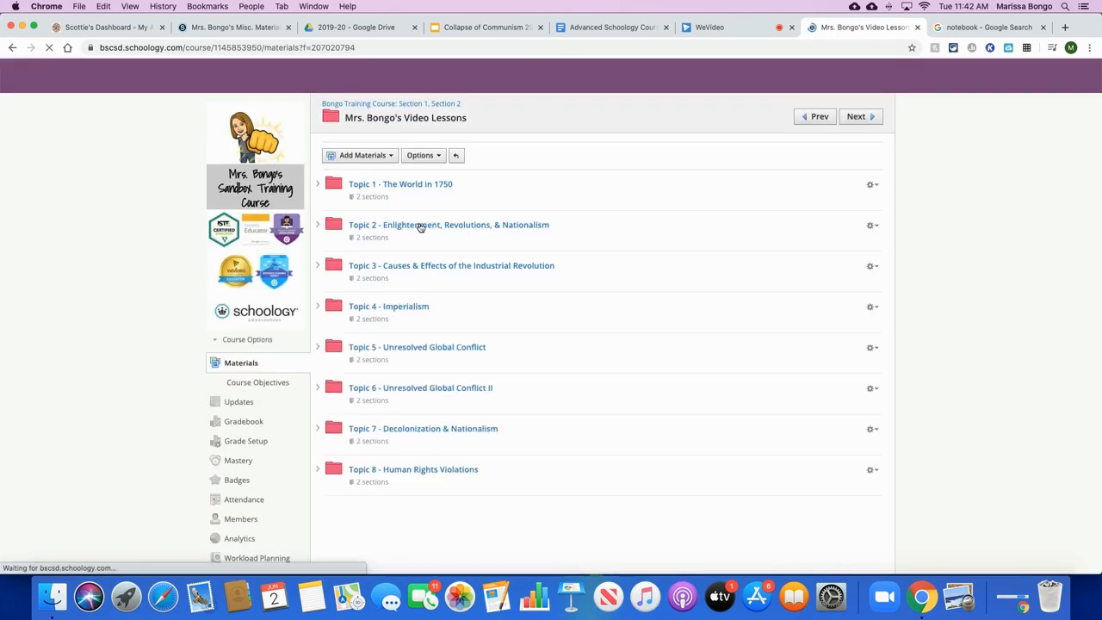
click(359, 53)
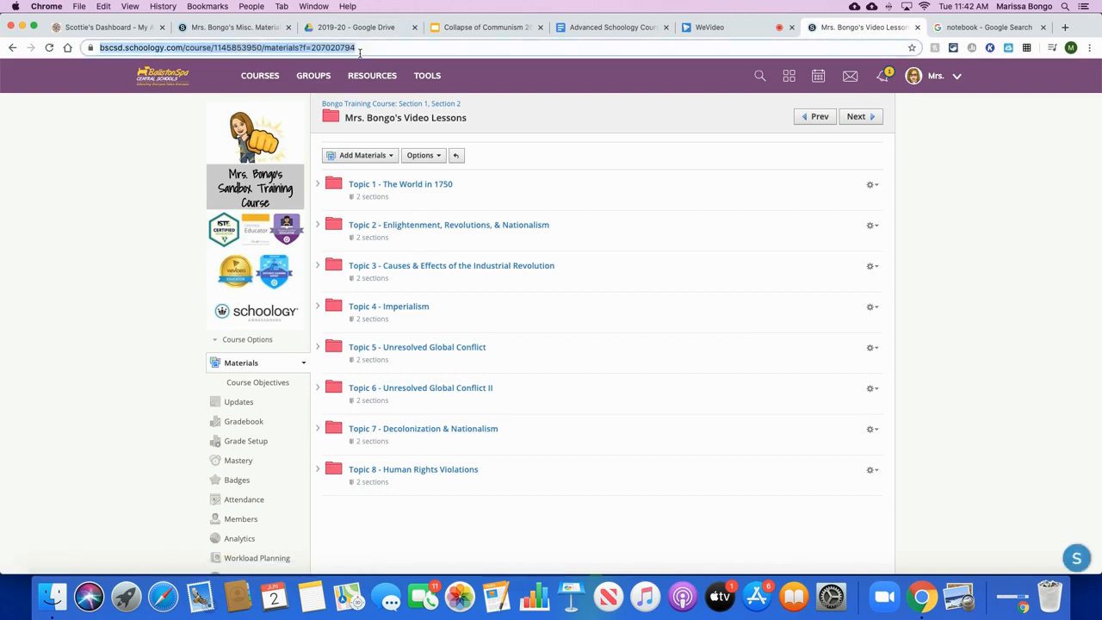
Open the "Topic 8 - Human Rights Violations" folder to view its contents and return to the Video Lessons folder
click(416, 472)
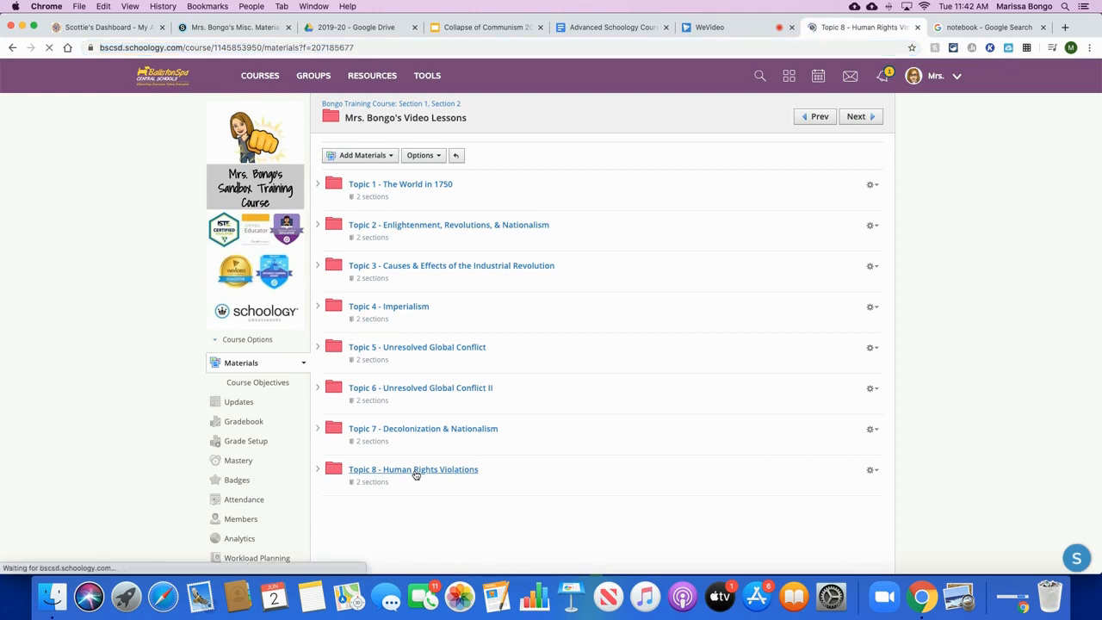
click(361, 47)
click(462, 160)
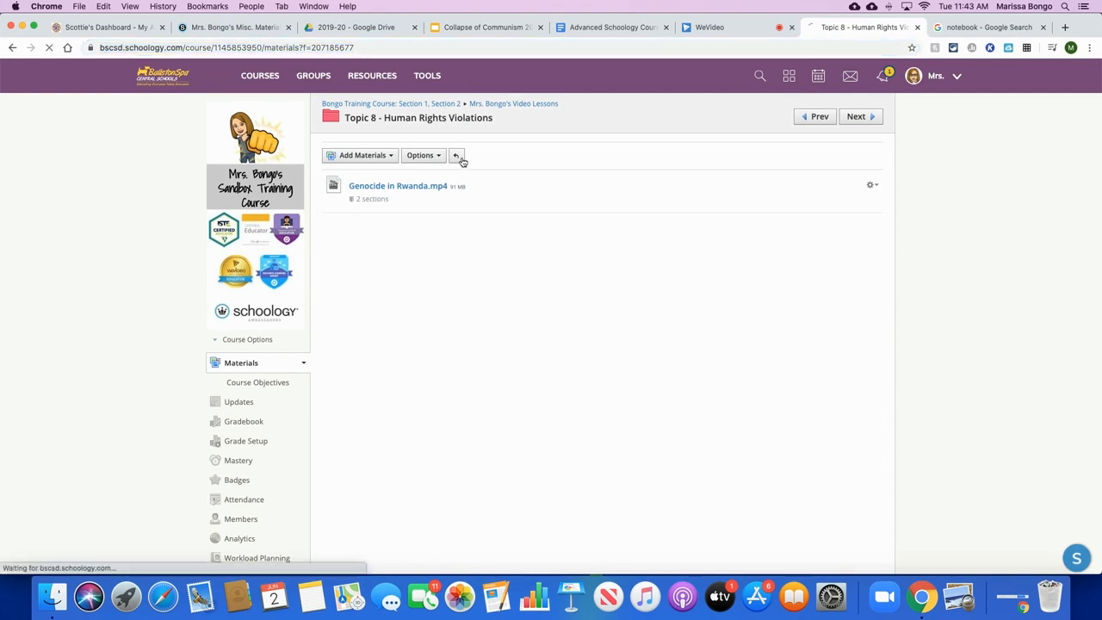
Copy the web address of the Video Lessons folder and return to the Header 2 page
click(365, 46)
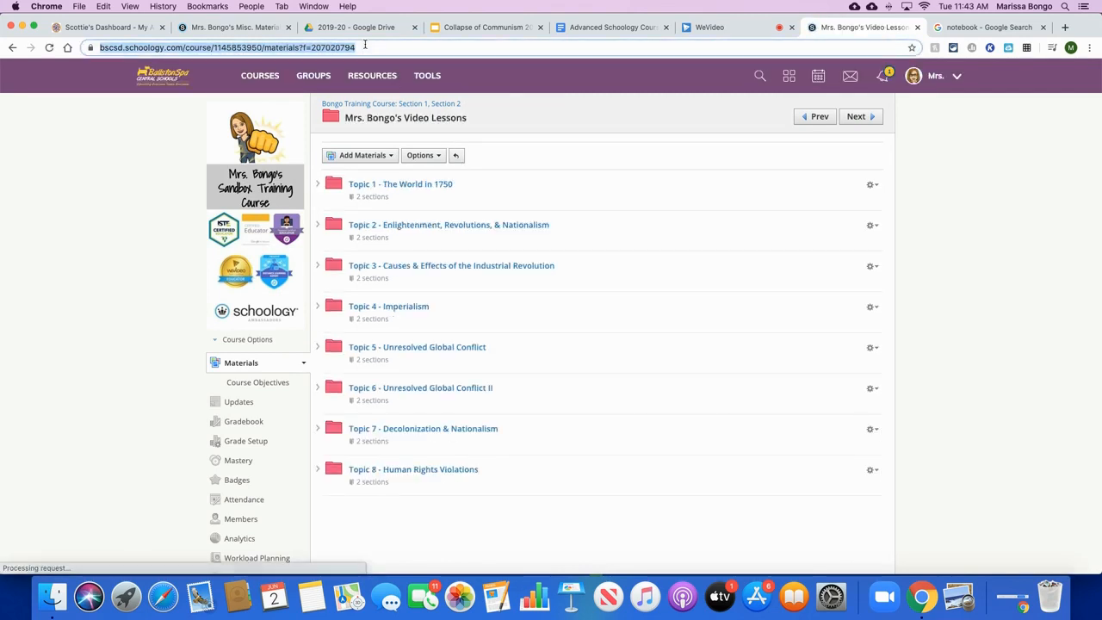
key(super+c)
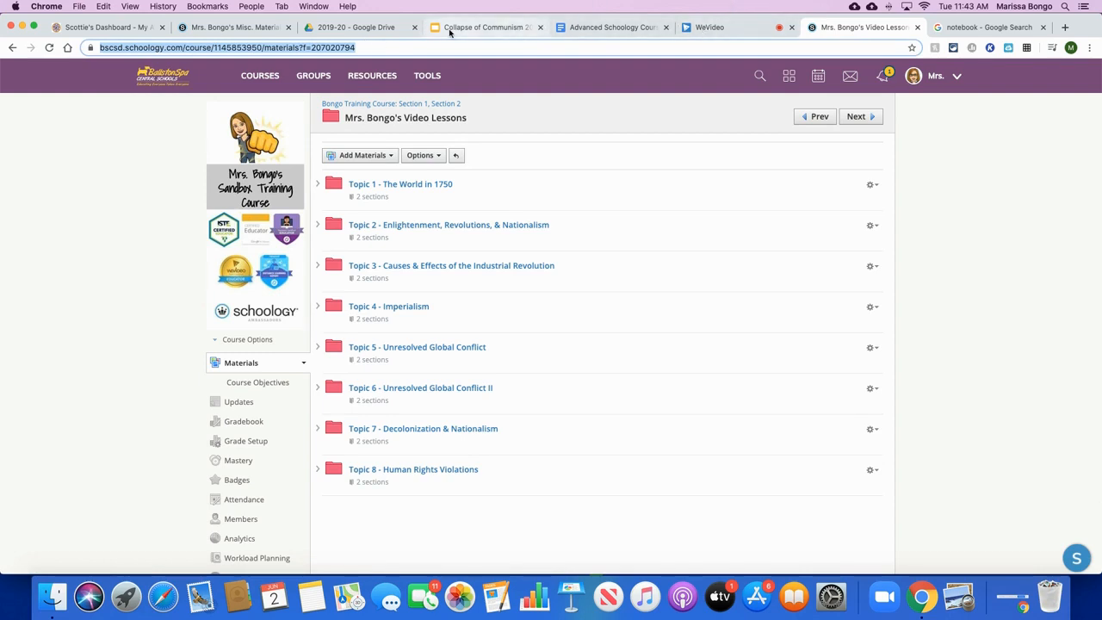
click(234, 29)
Link the "Video Lessons" label to the copied folder address, with the title "Video Lessons"
drag(616, 263, 566, 264)
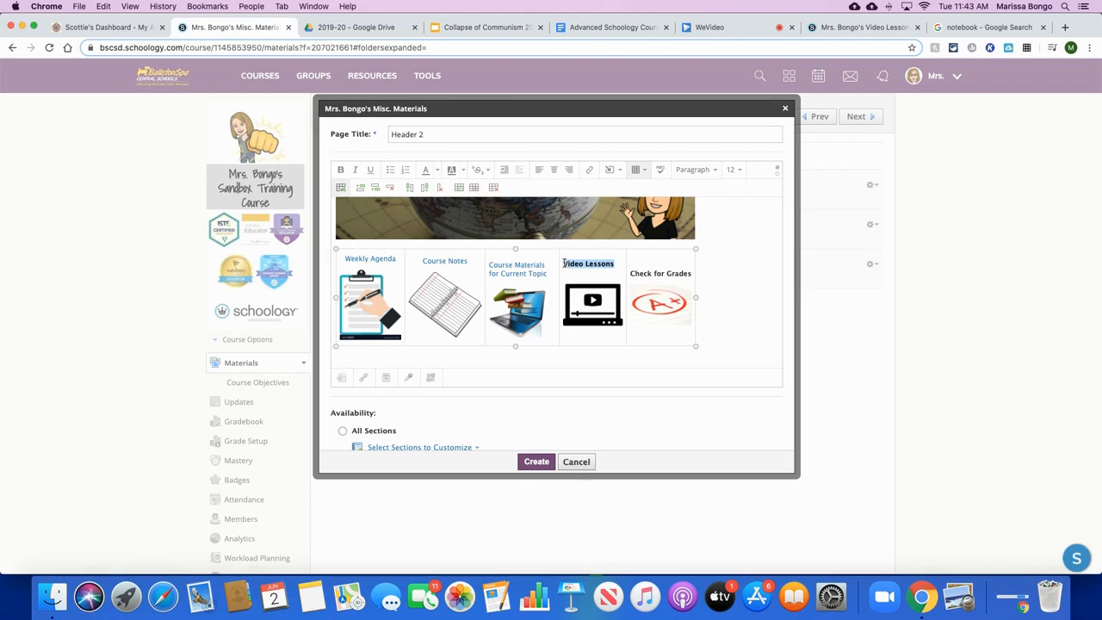
click(589, 170)
key(ctrl+v)
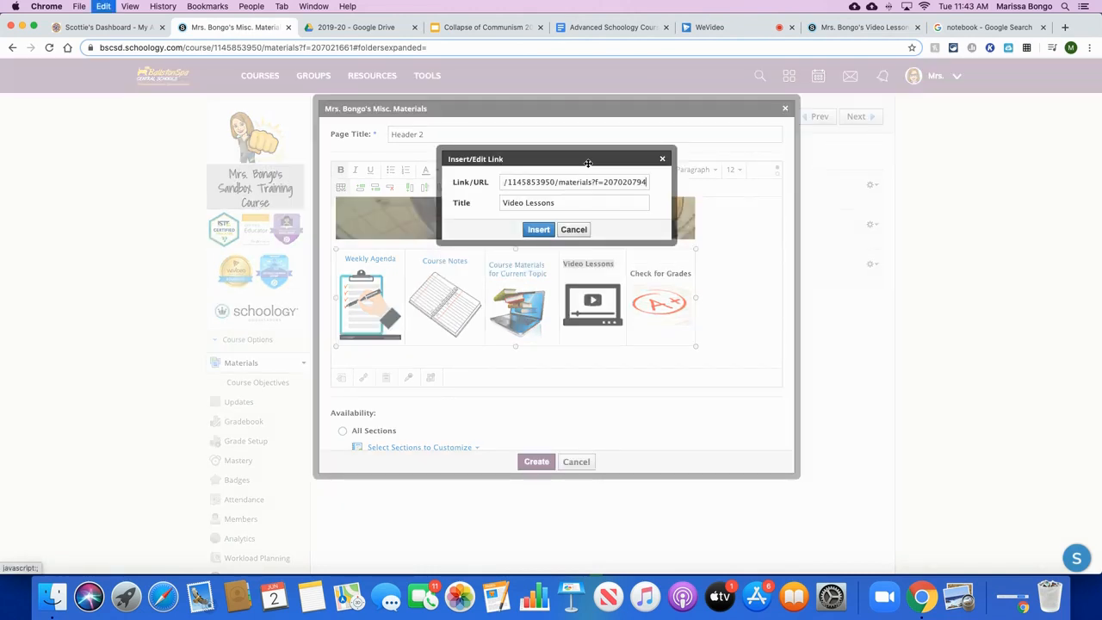
click(539, 230)
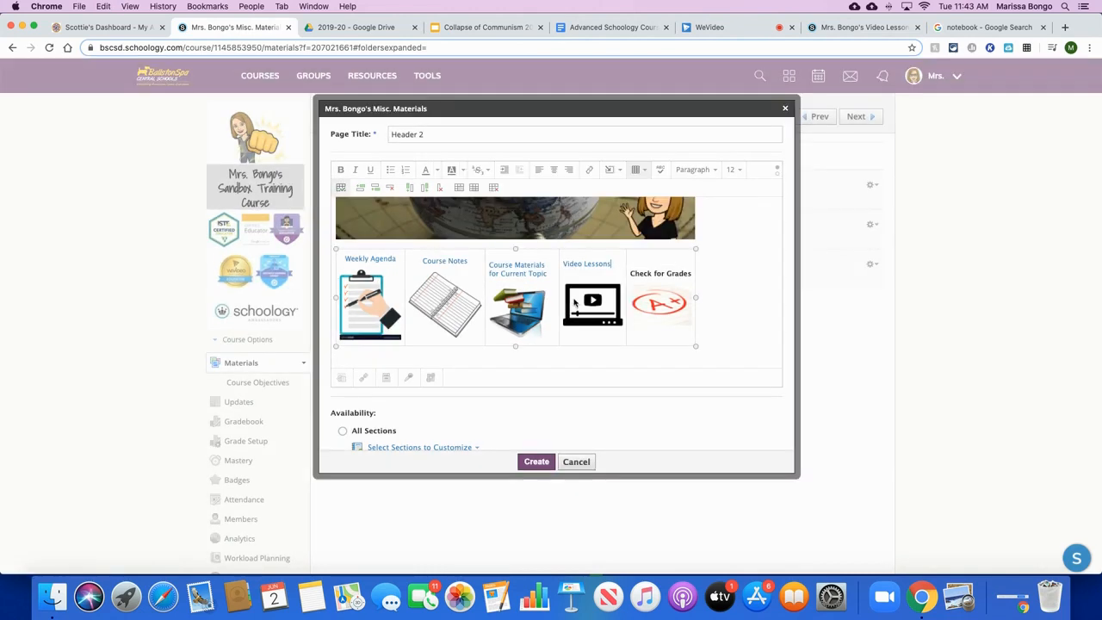
Link the video player image under "Video Lessons" to the same copied folder address
click(592, 303)
click(589, 169)
key(ctrl+v)
click(539, 209)
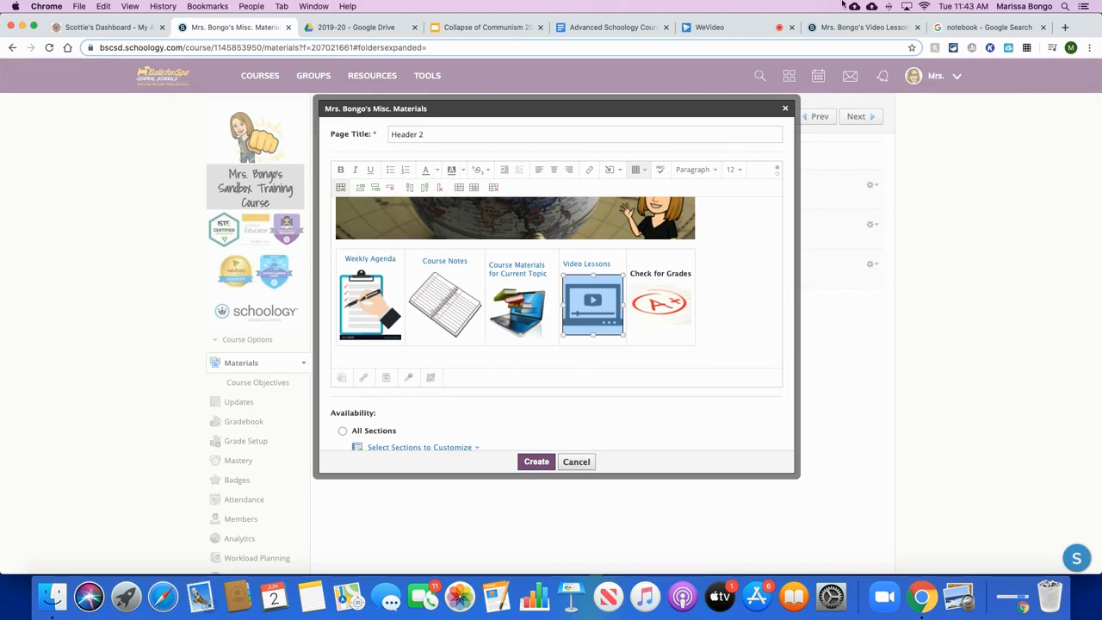
Return to the course's main materials in the other browser tab and open the course's Members page
click(842, 27)
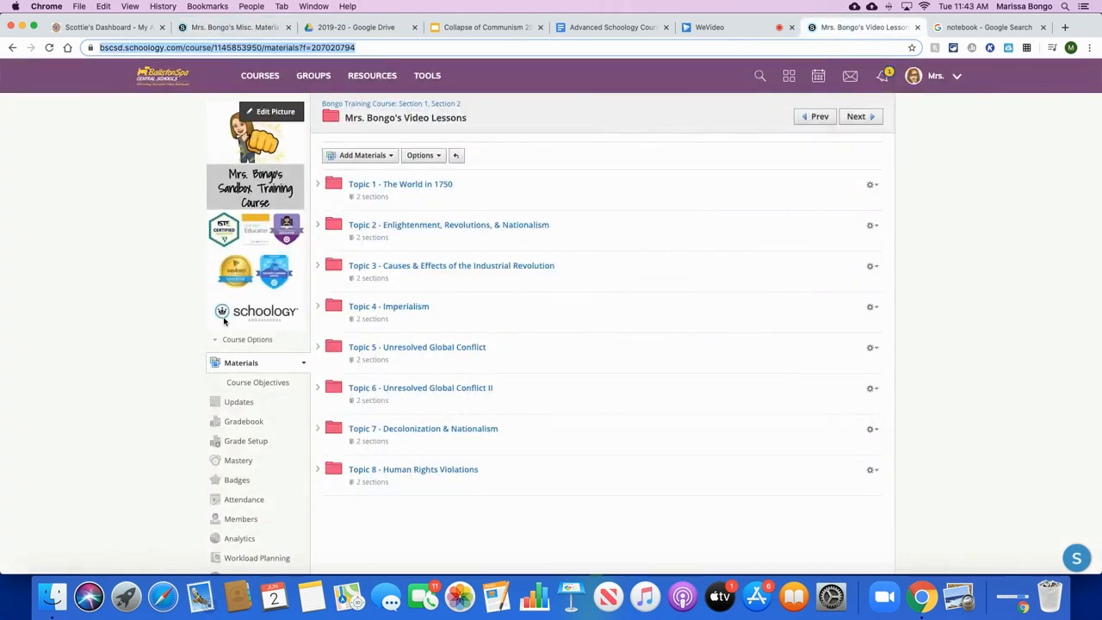
click(230, 367)
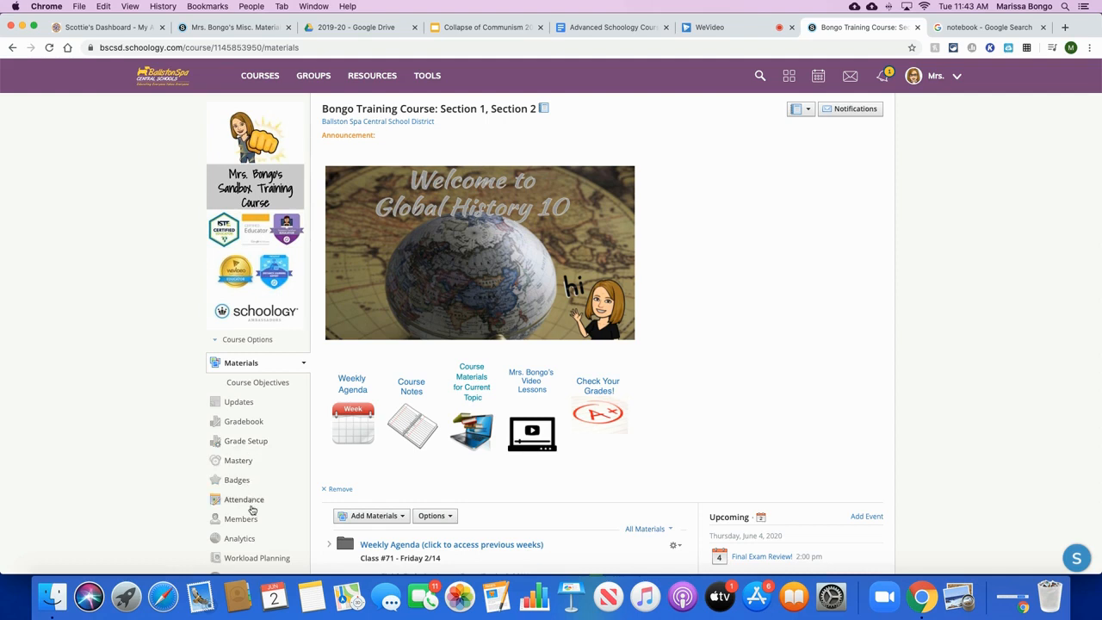
scroll(248, 521, down, 2)
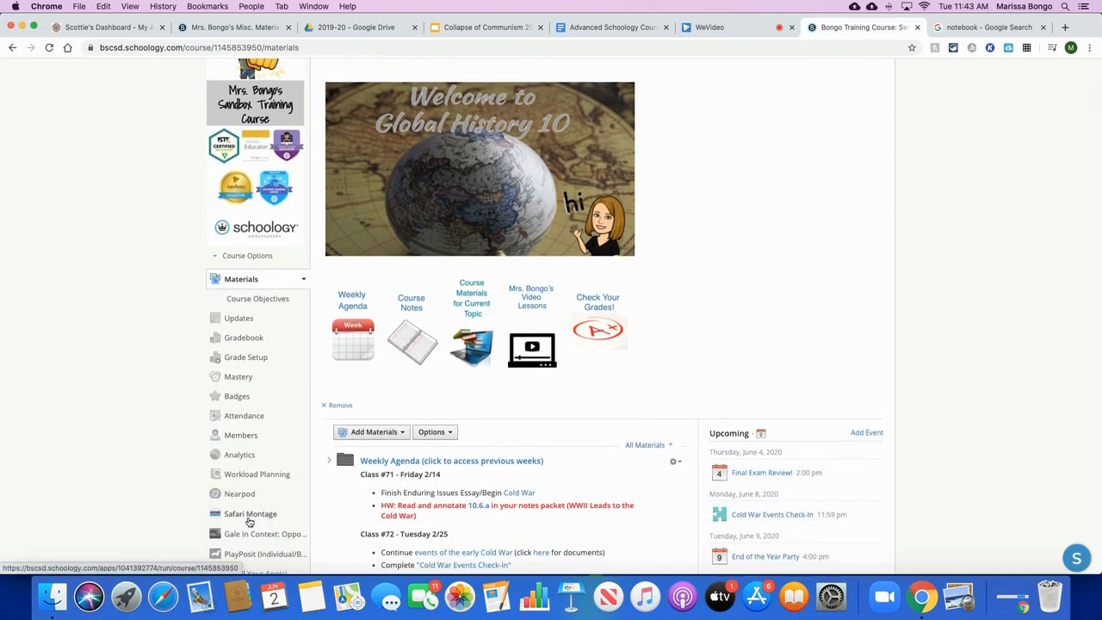
click(239, 436)
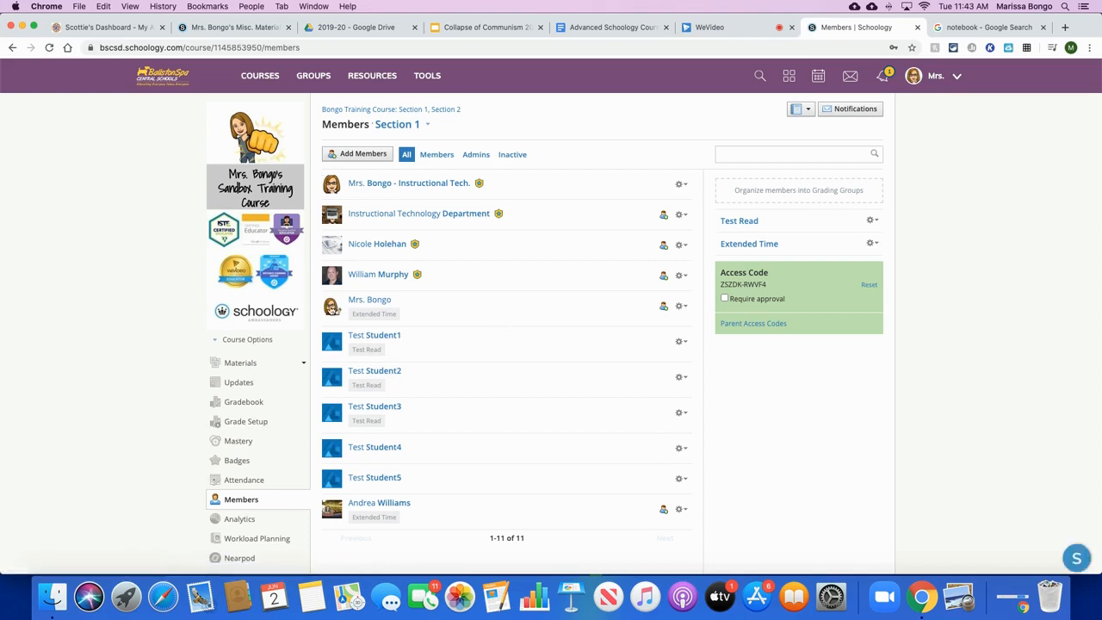
Search Ballston Spa Senior High School for "test student 6" and add Test Student6 to the course members
click(365, 154)
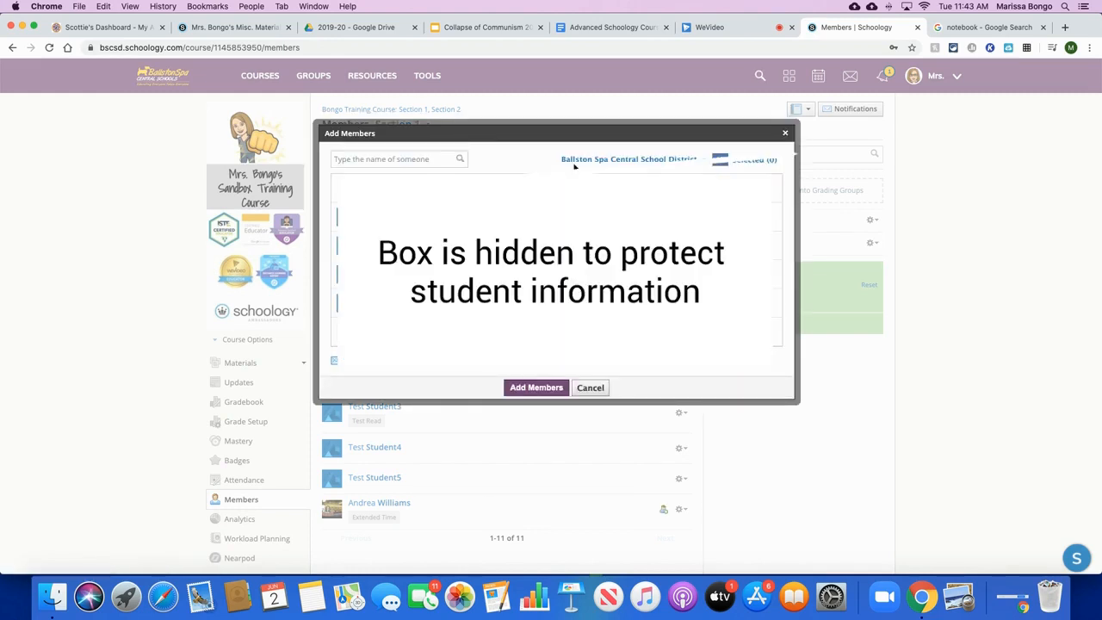
click(621, 206)
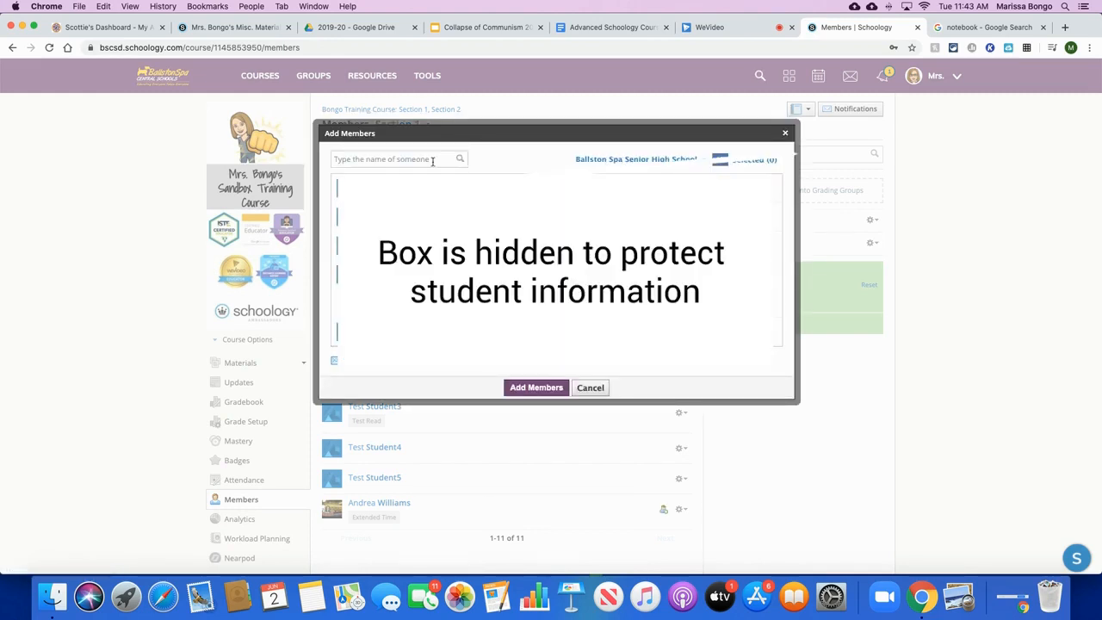
scroll(405, 169, down, 5)
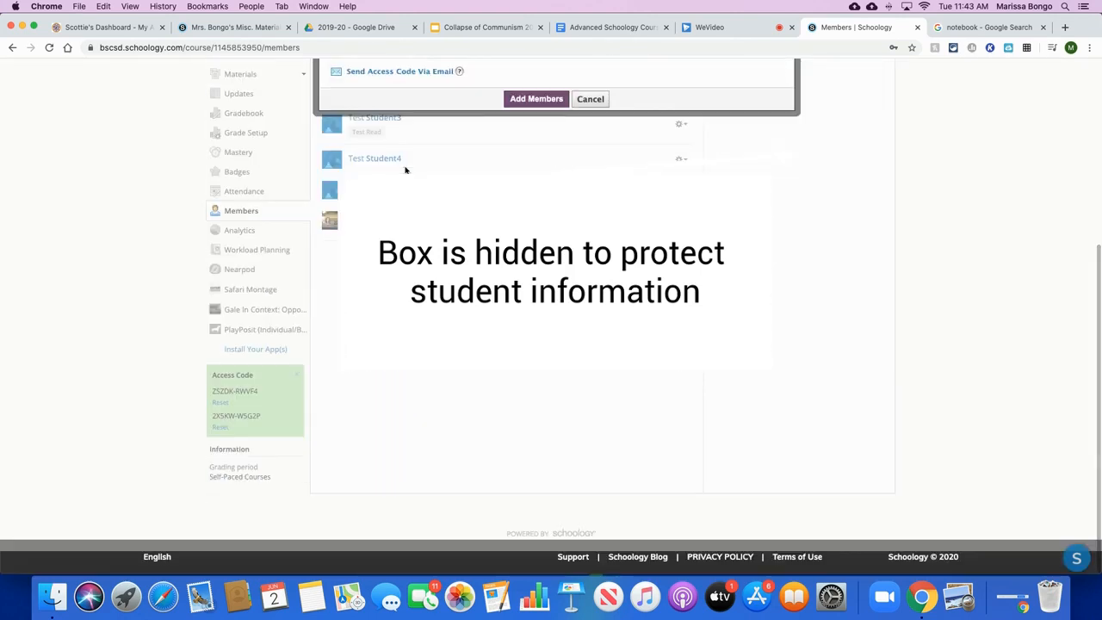
scroll(406, 169, up, 5)
click(387, 161)
text(t)
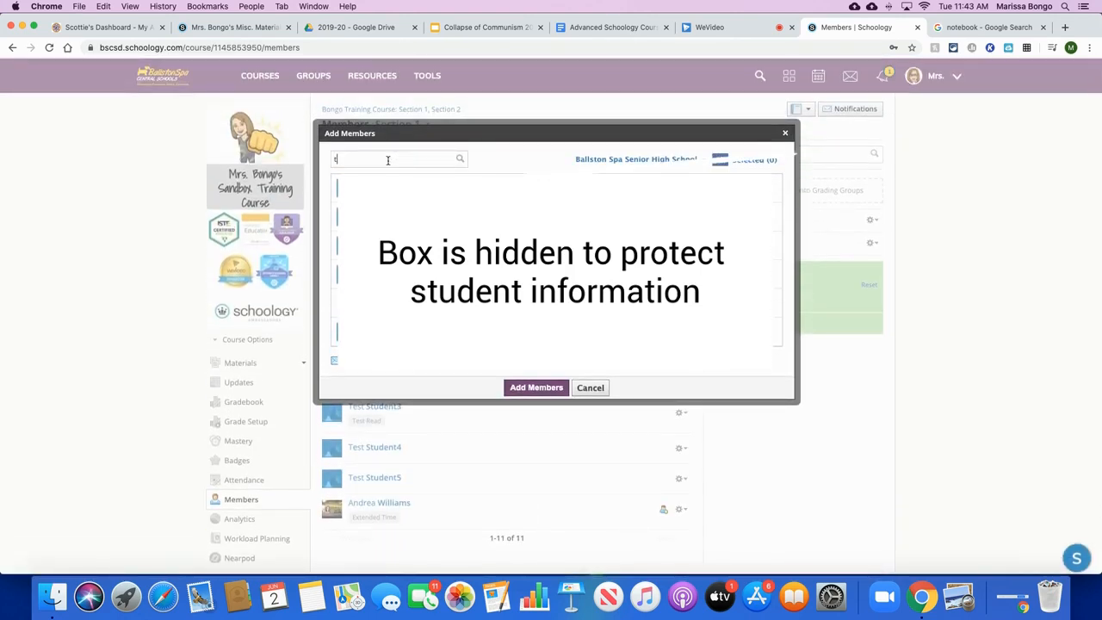
text(est student 6)
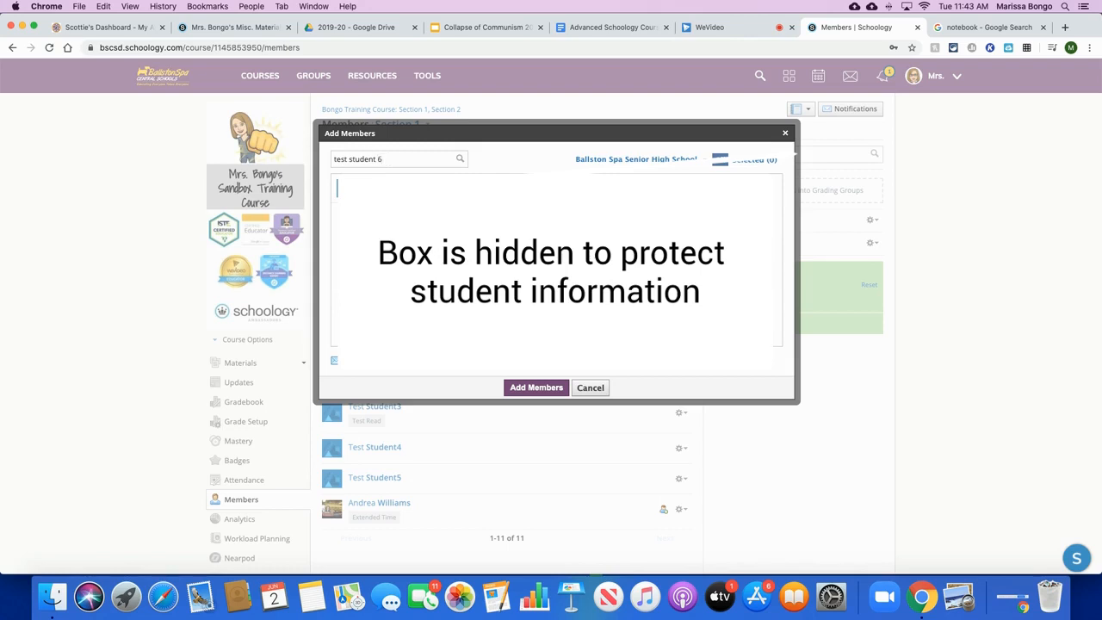
click(406, 188)
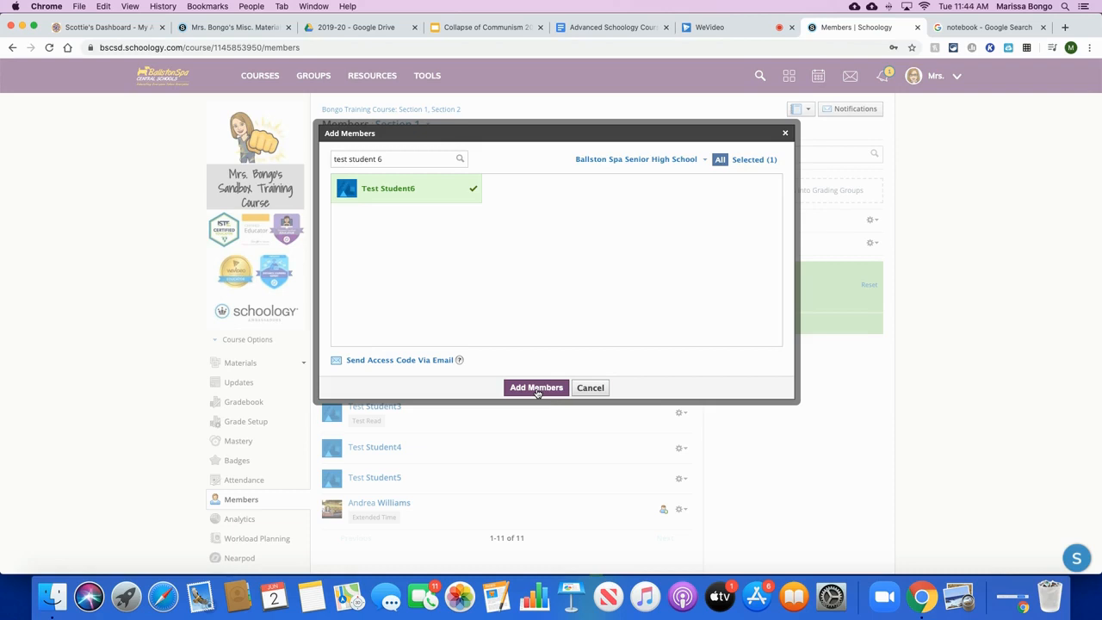
click(536, 388)
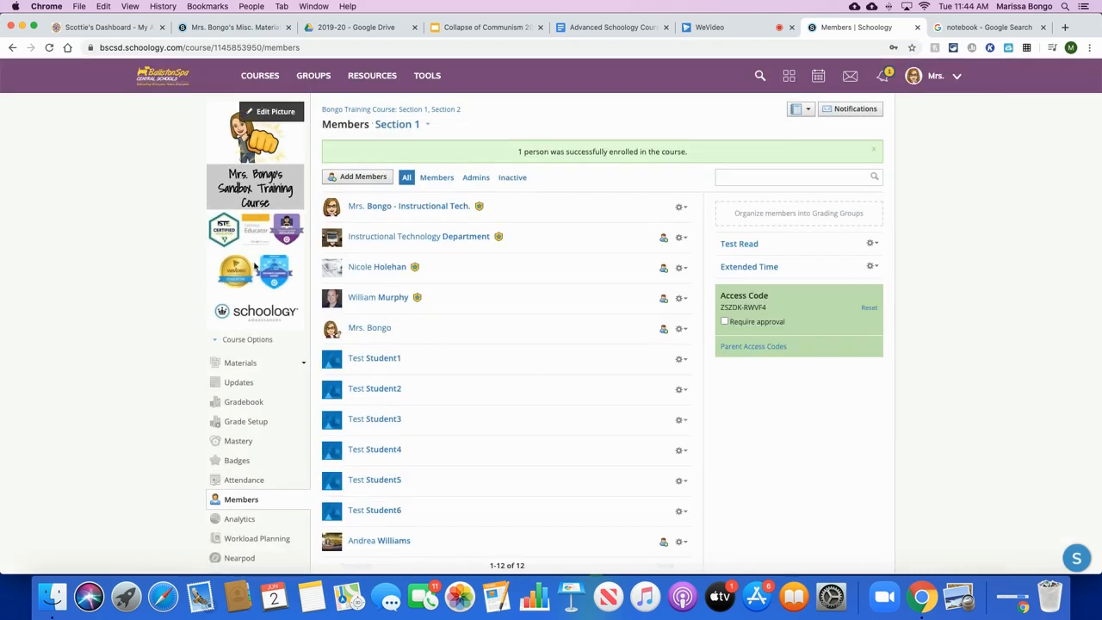
View the course materials as Test Student1 and open that student's Grades page
click(247, 340)
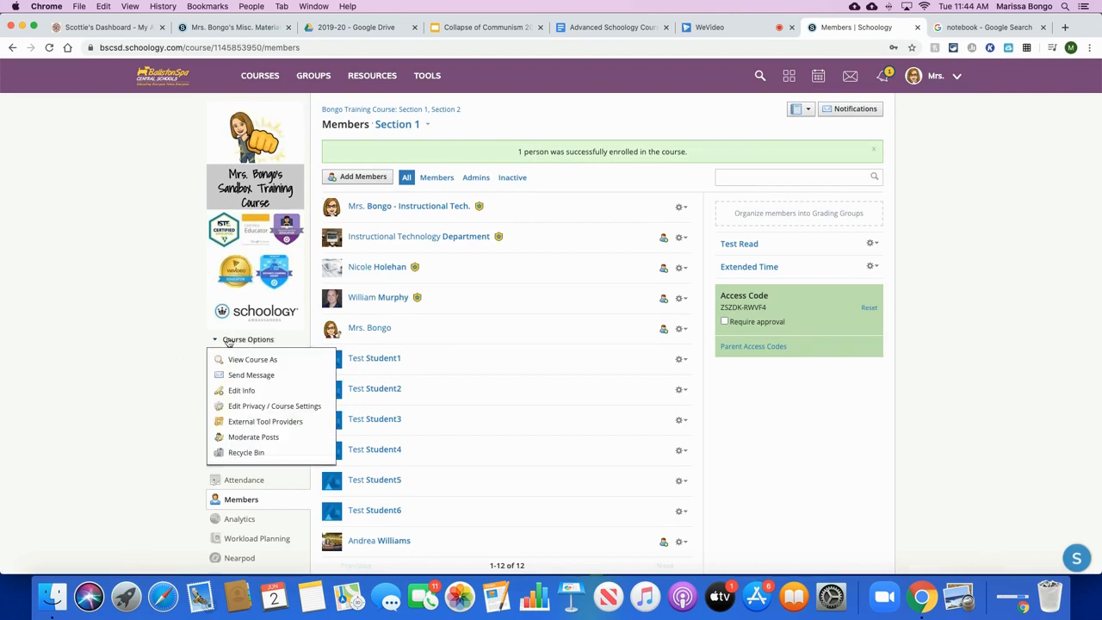
click(123, 348)
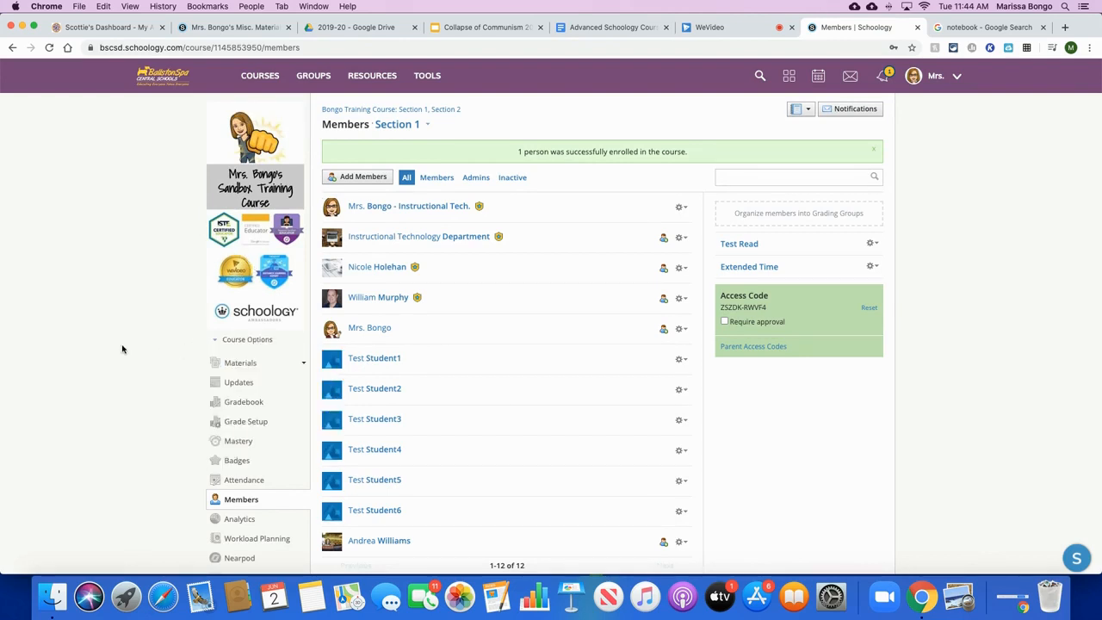
click(244, 365)
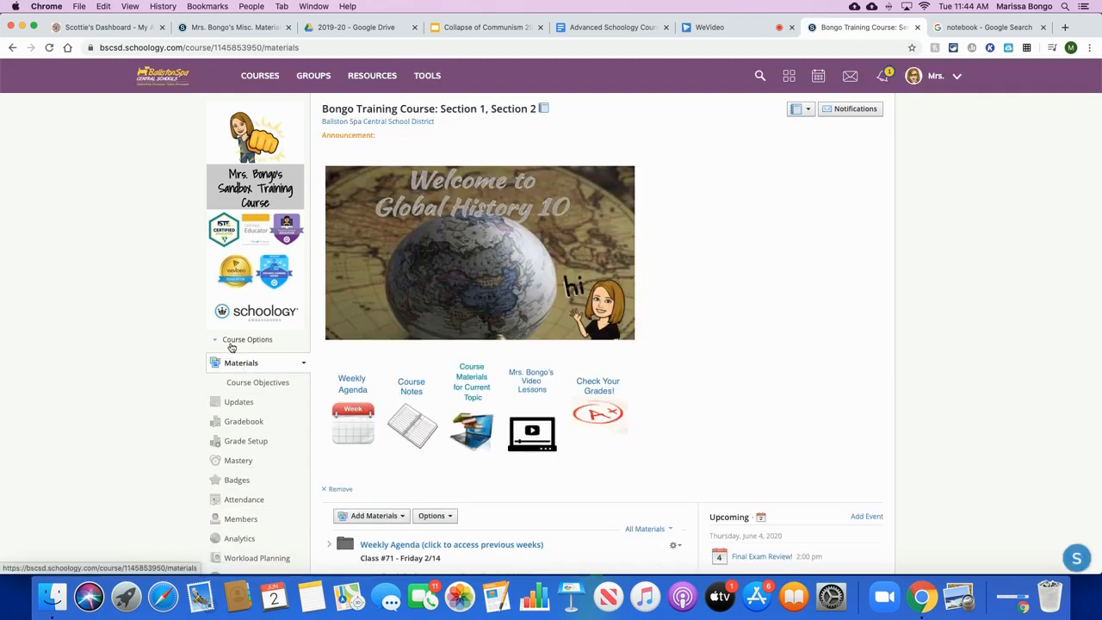
click(235, 341)
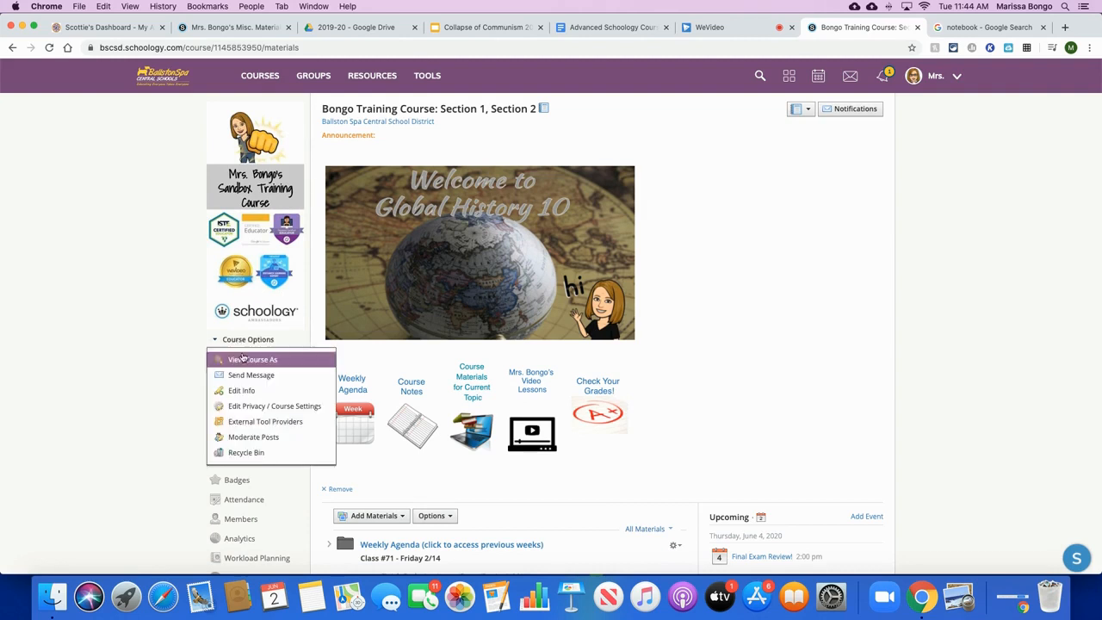
click(244, 359)
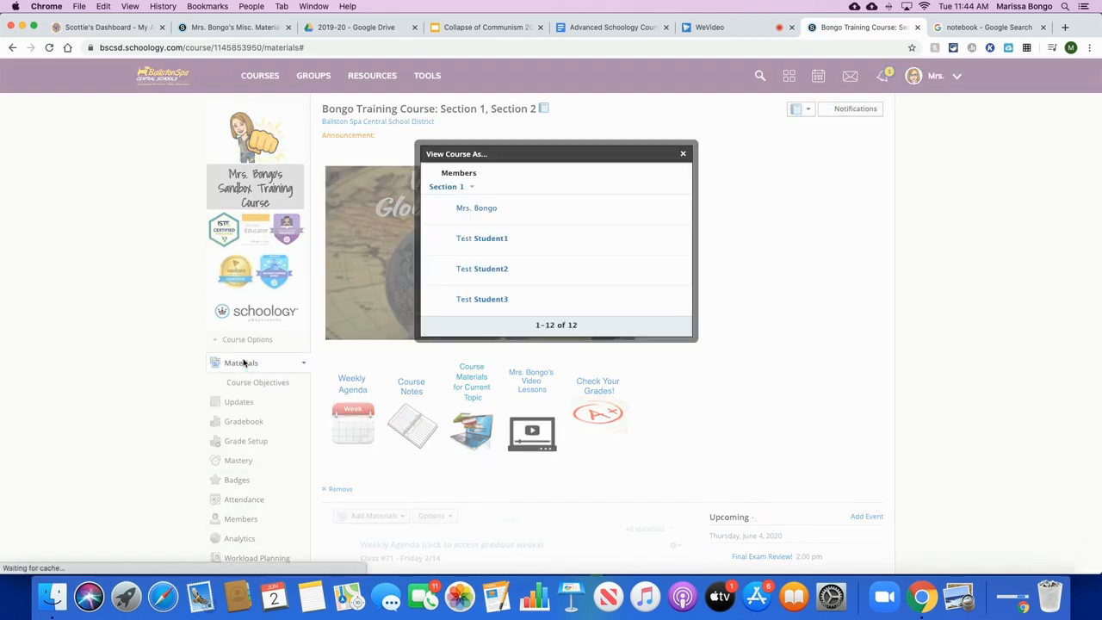
click(480, 241)
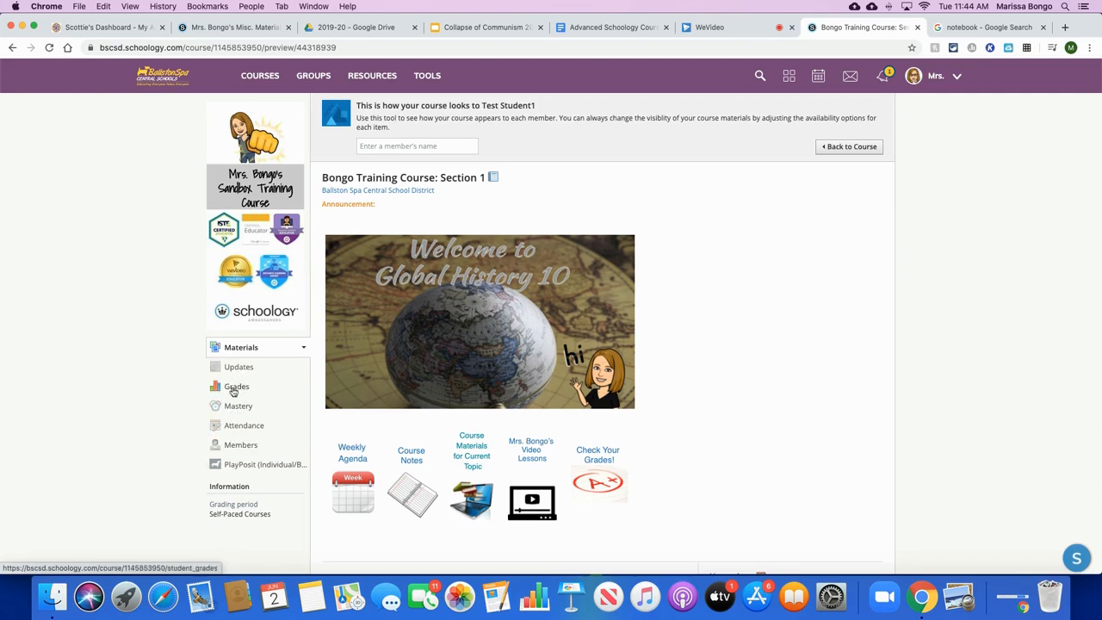
click(236, 386)
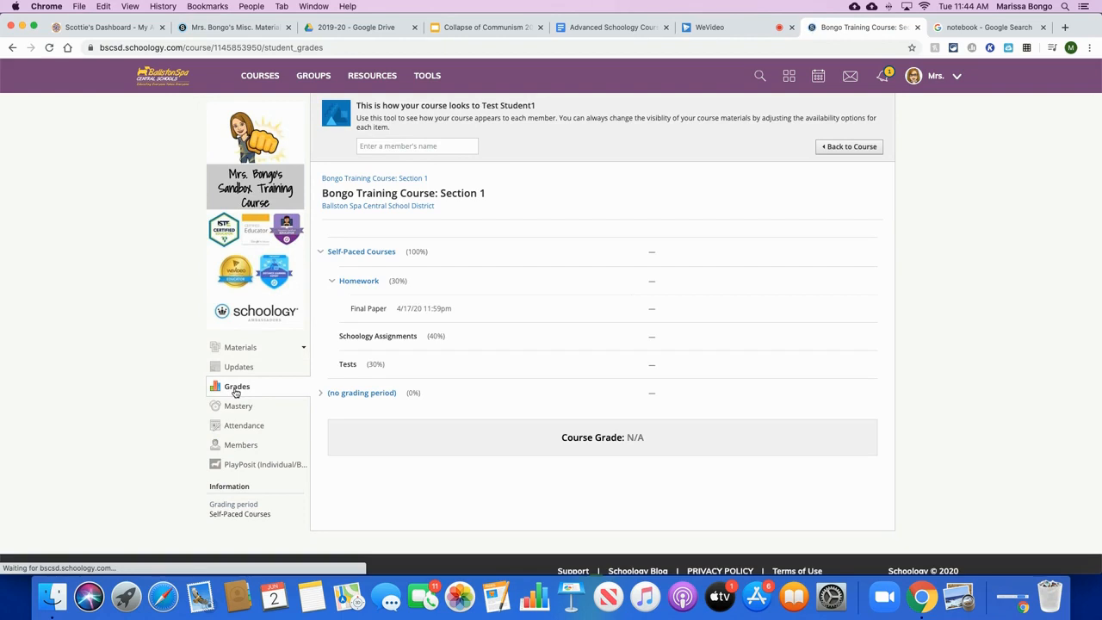
Copy the student Grades page address and link the "Check for Grades" label in the Header 2 table to it
click(351, 49)
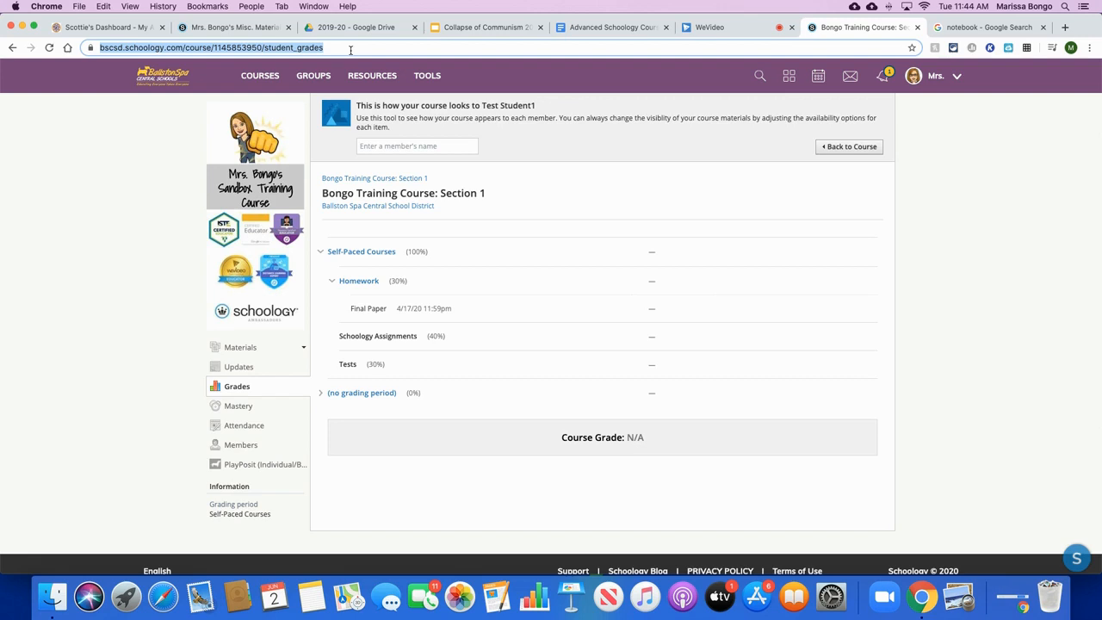
click(225, 29)
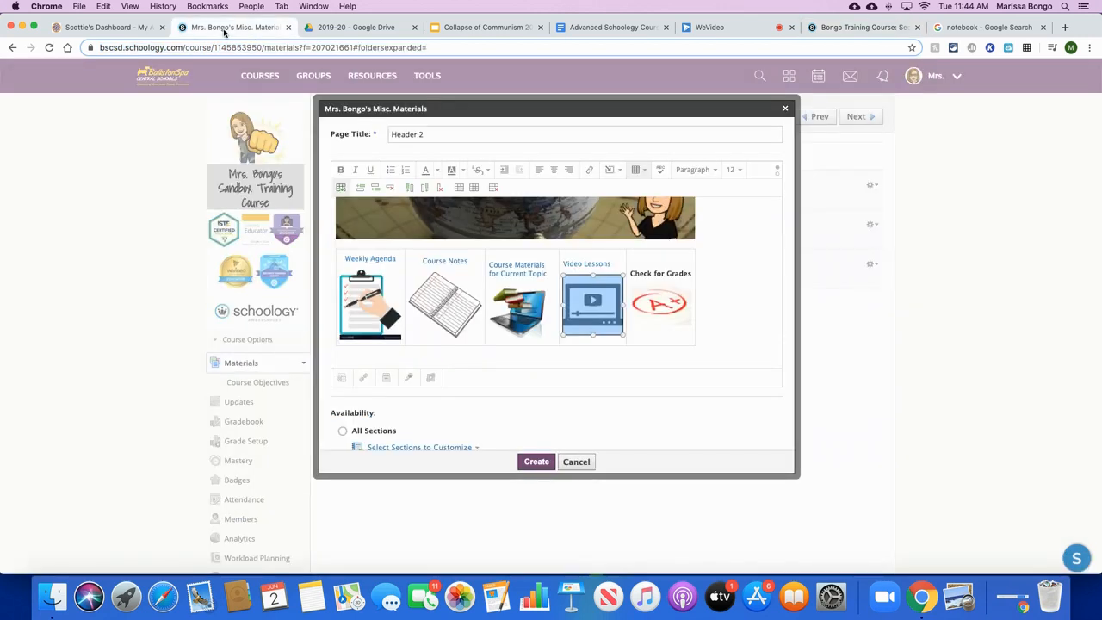
drag(631, 273, 694, 274)
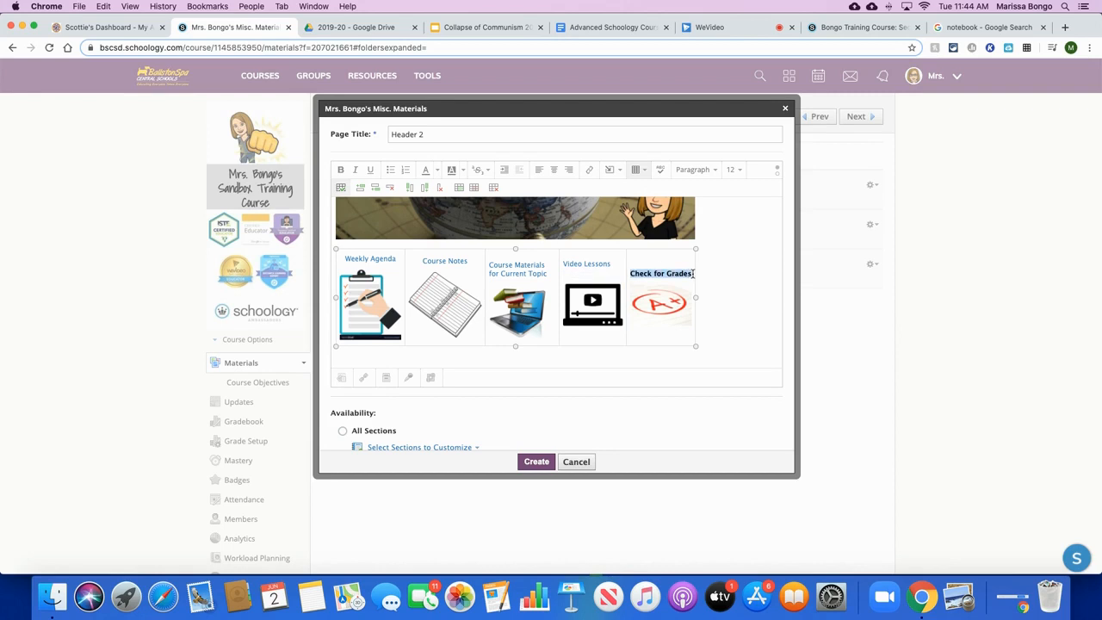
click(590, 169)
key(super+v)
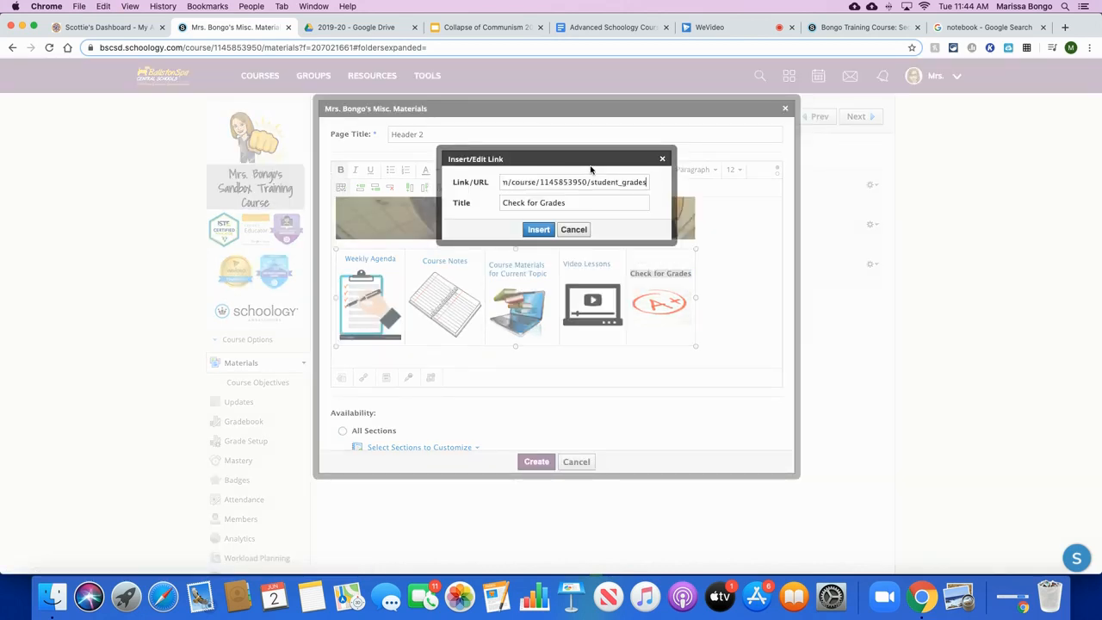
click(538, 230)
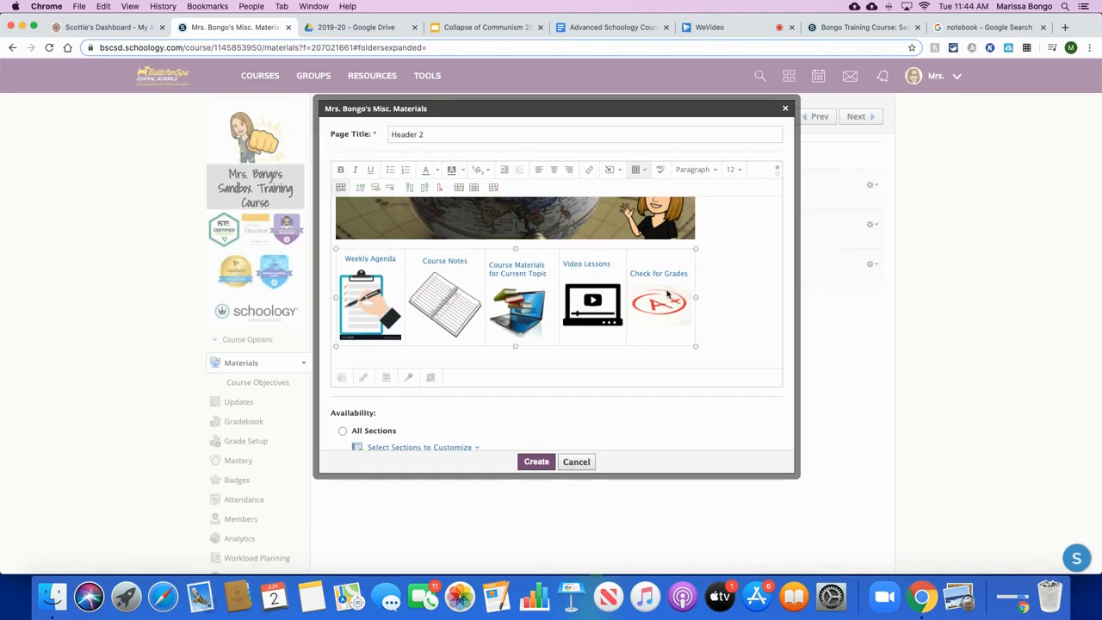
Link the A+ image under "Check for Grades" to the same copied grades page address
click(654, 313)
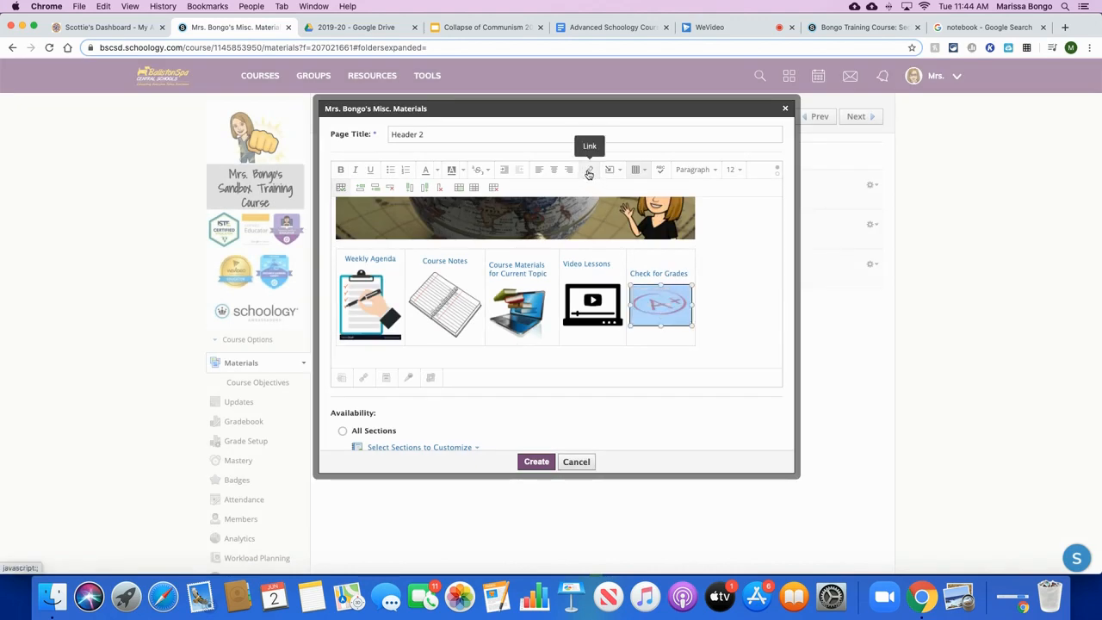
click(589, 170)
key(super+v)
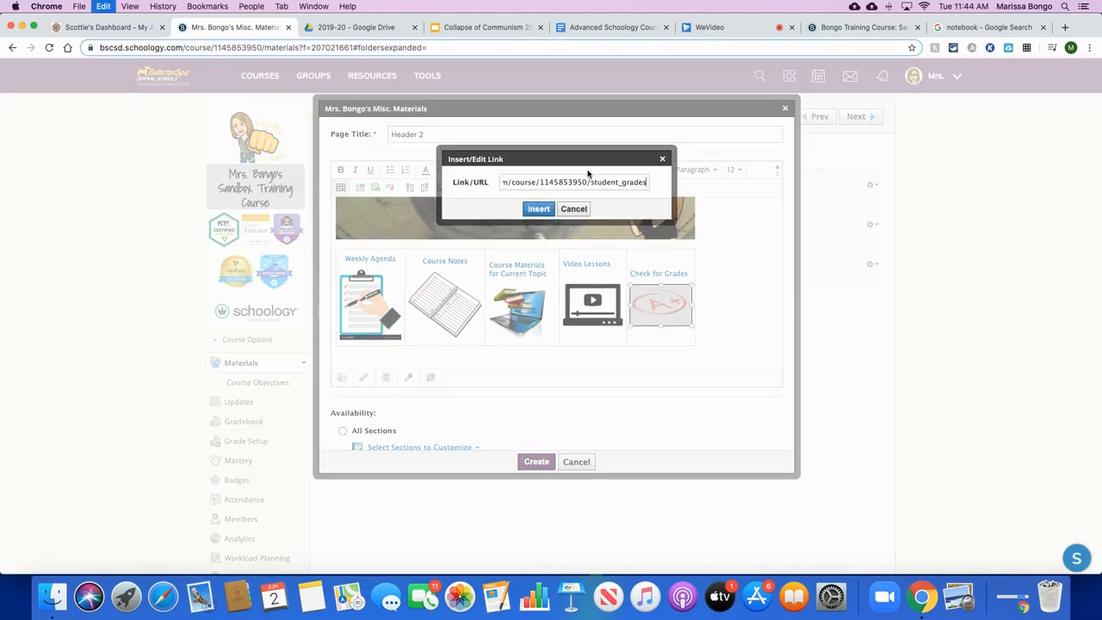
click(538, 209)
Leave the student view in the other course tab and open the course's teacher Gradebook
click(865, 29)
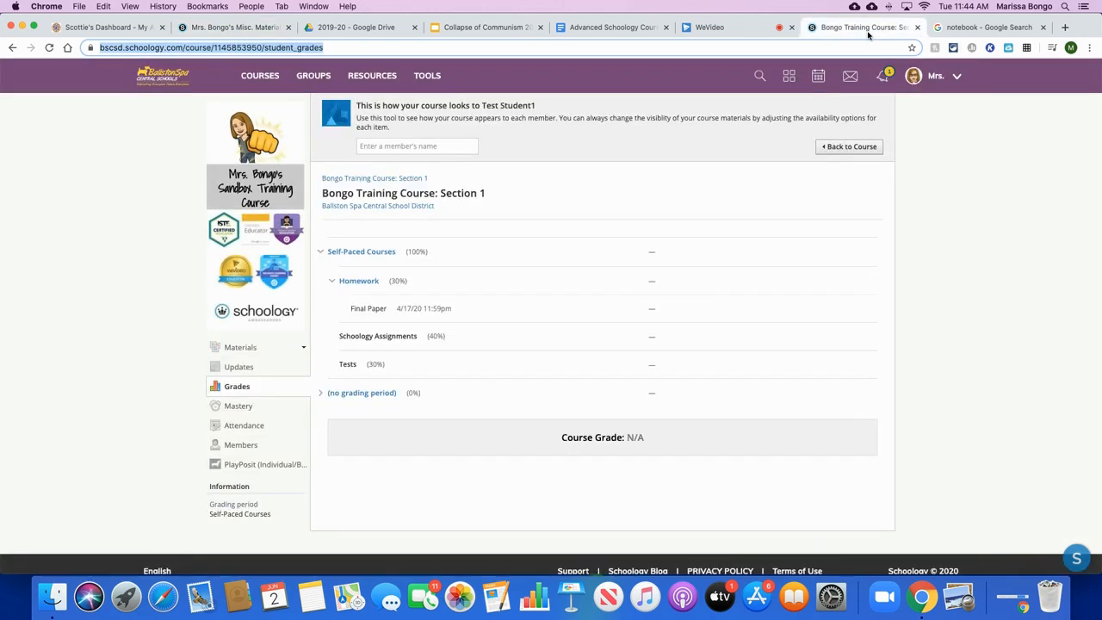
click(850, 146)
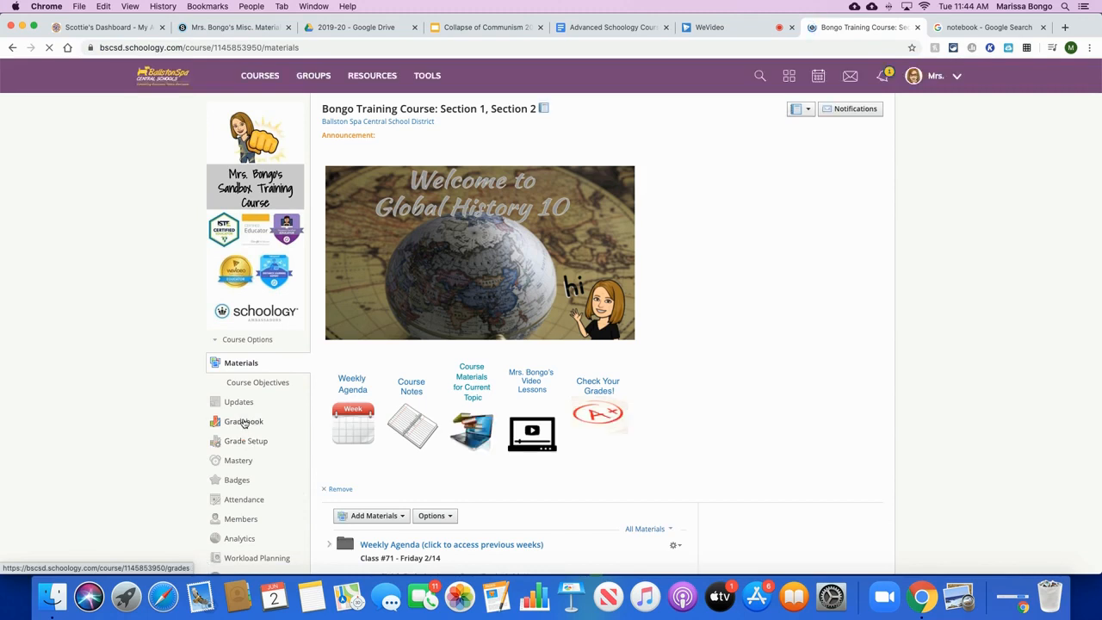
click(244, 421)
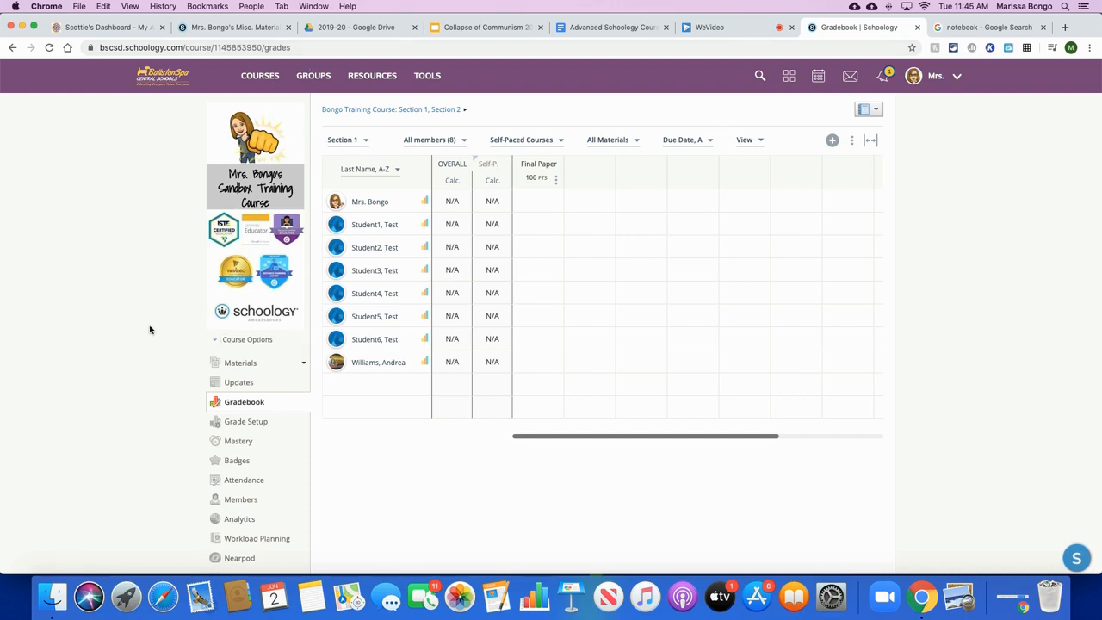
View the course as Test Student1, select the address of that student's Grades page, and return to the Header 2 editor
click(228, 340)
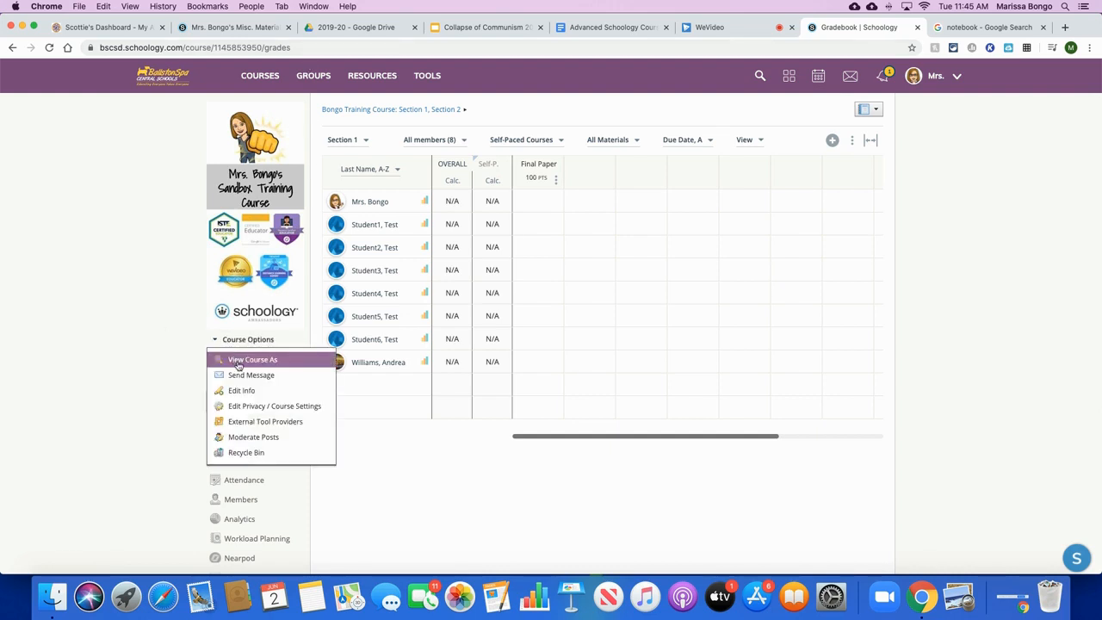
click(237, 358)
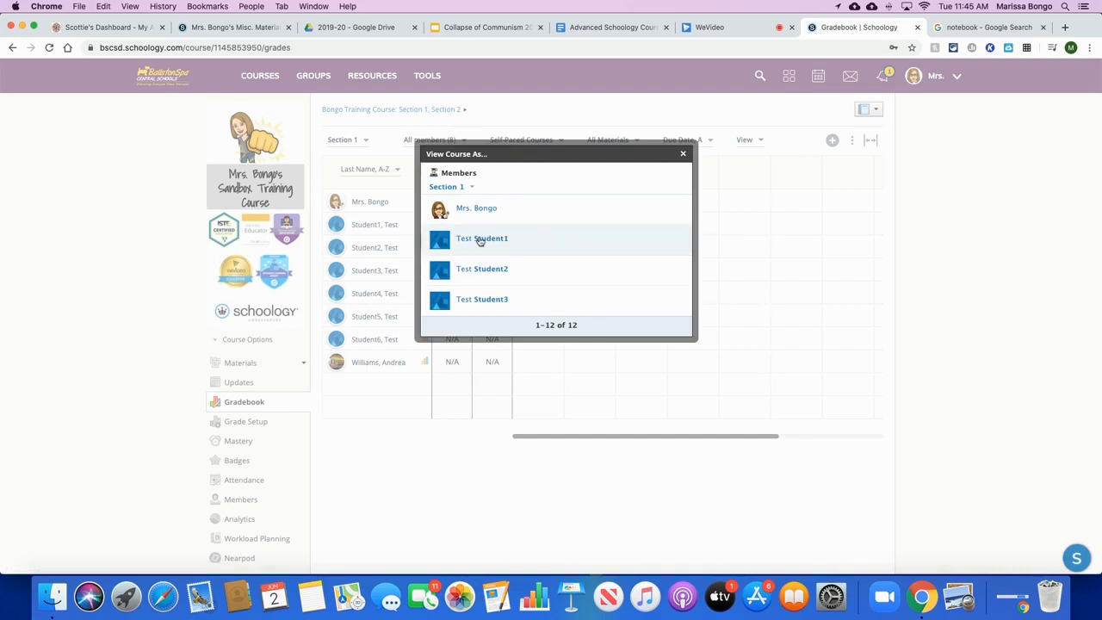
click(479, 239)
click(238, 388)
click(373, 47)
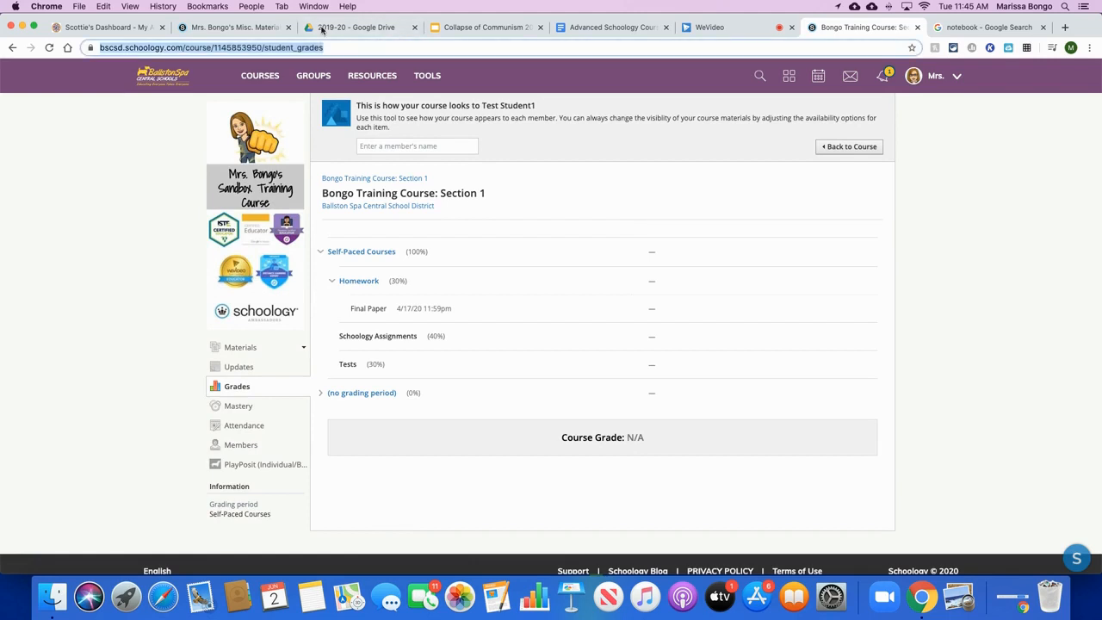
click(257, 28)
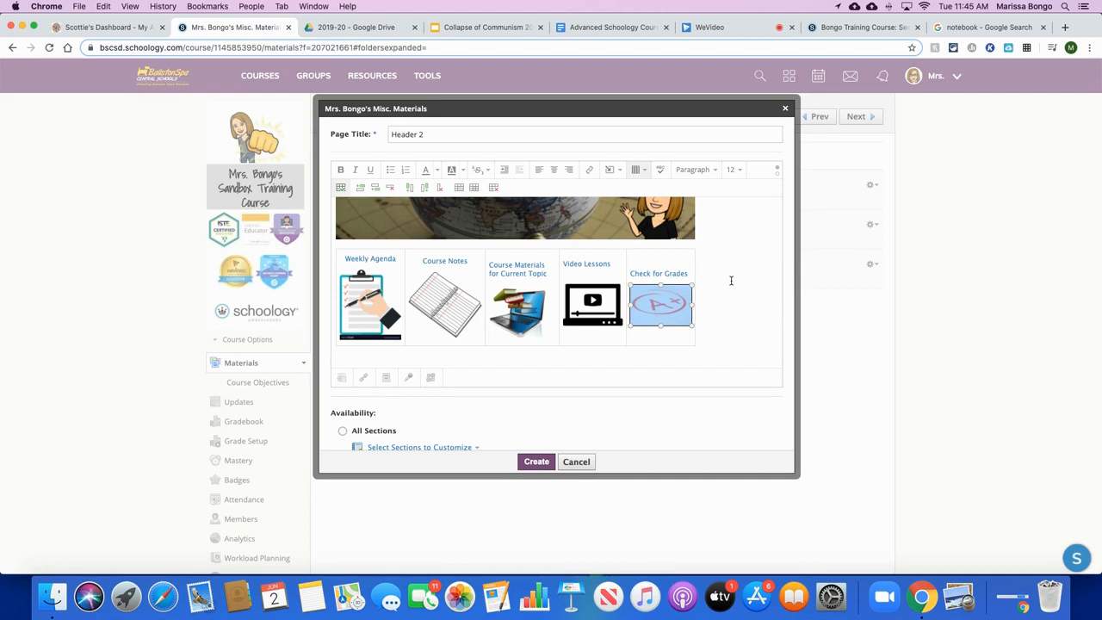
Remove the border from the table of labelled icons in the Header 2 page
scroll(707, 227, up, 3)
scroll(709, 229, down, 4)
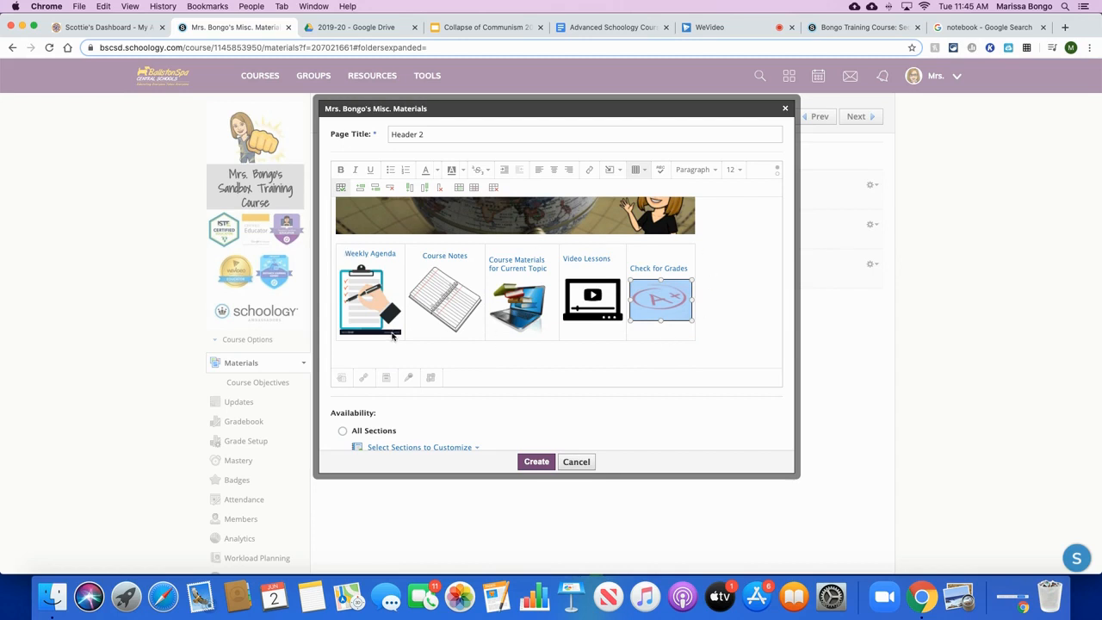
click(681, 339)
click(721, 337)
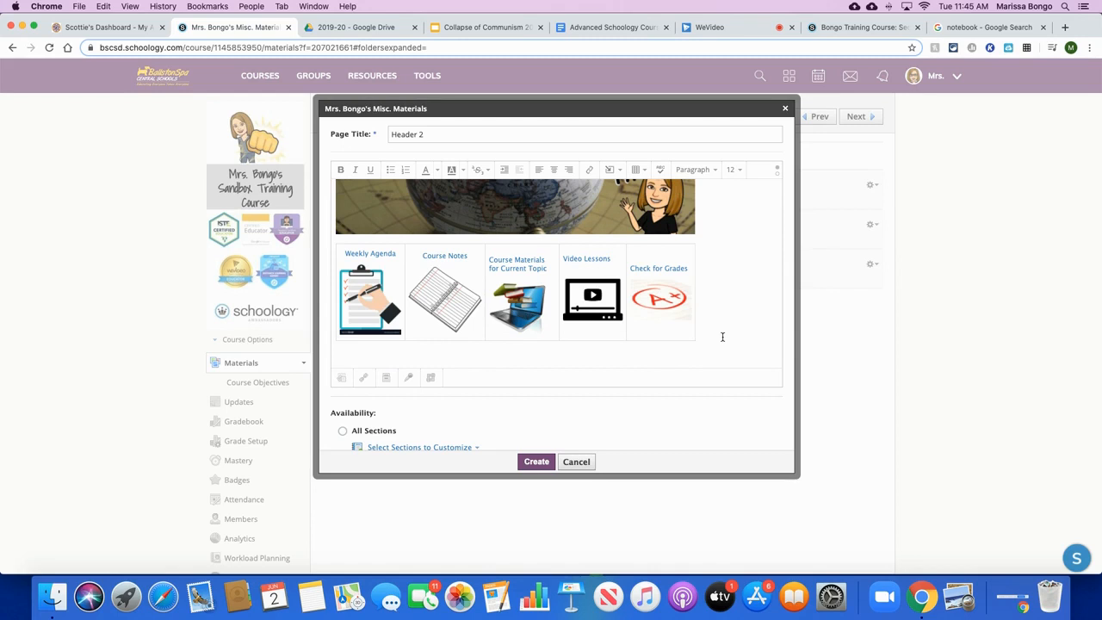
drag(723, 336, 330, 248)
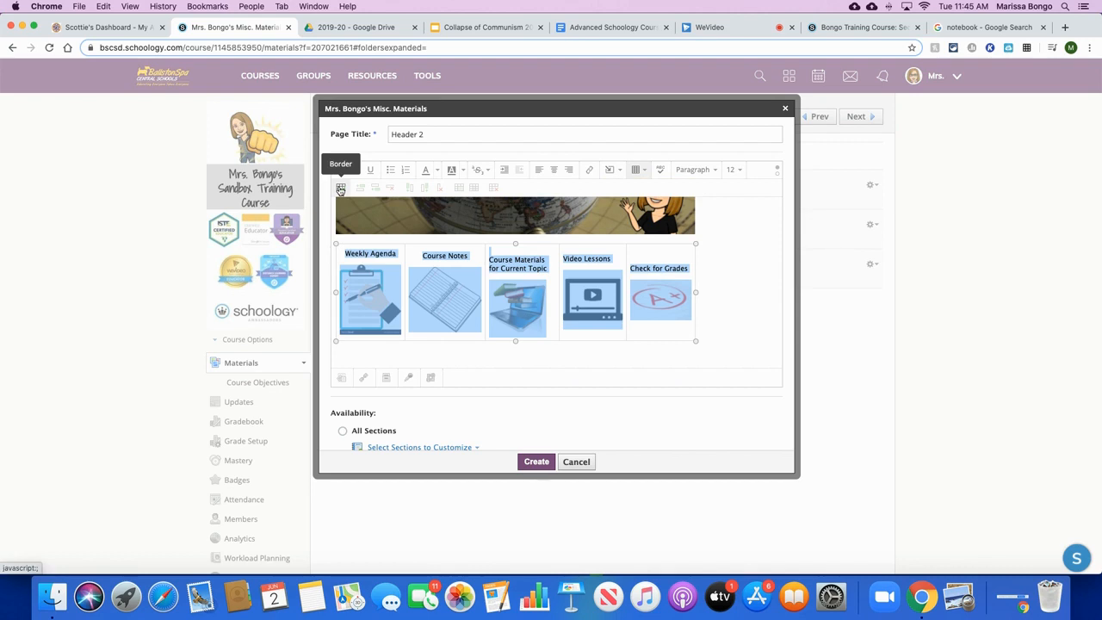
click(340, 190)
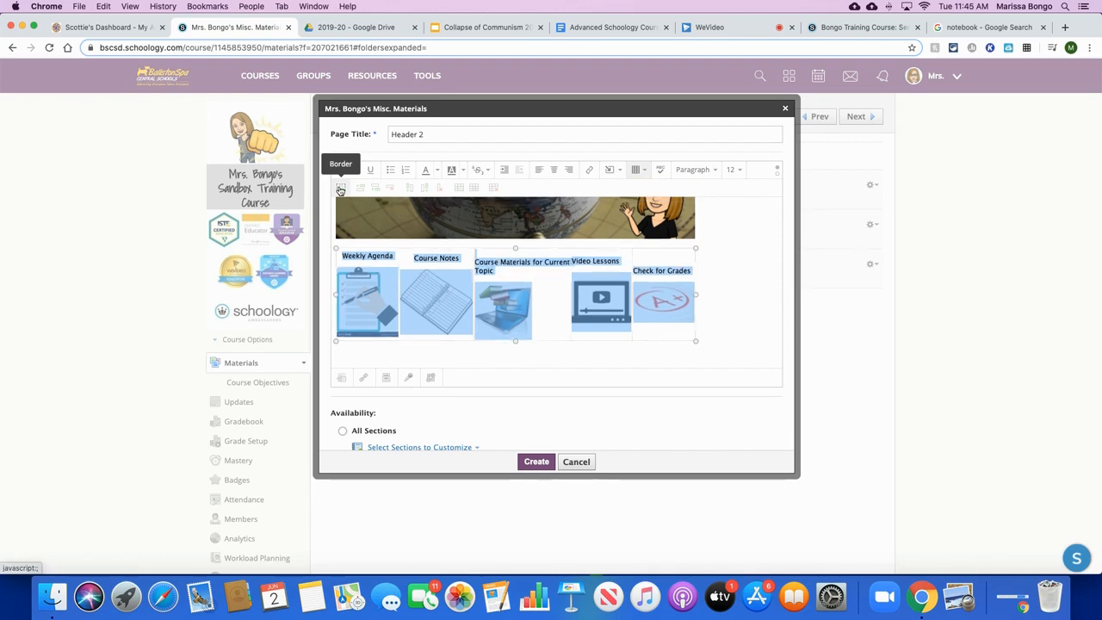
click(748, 297)
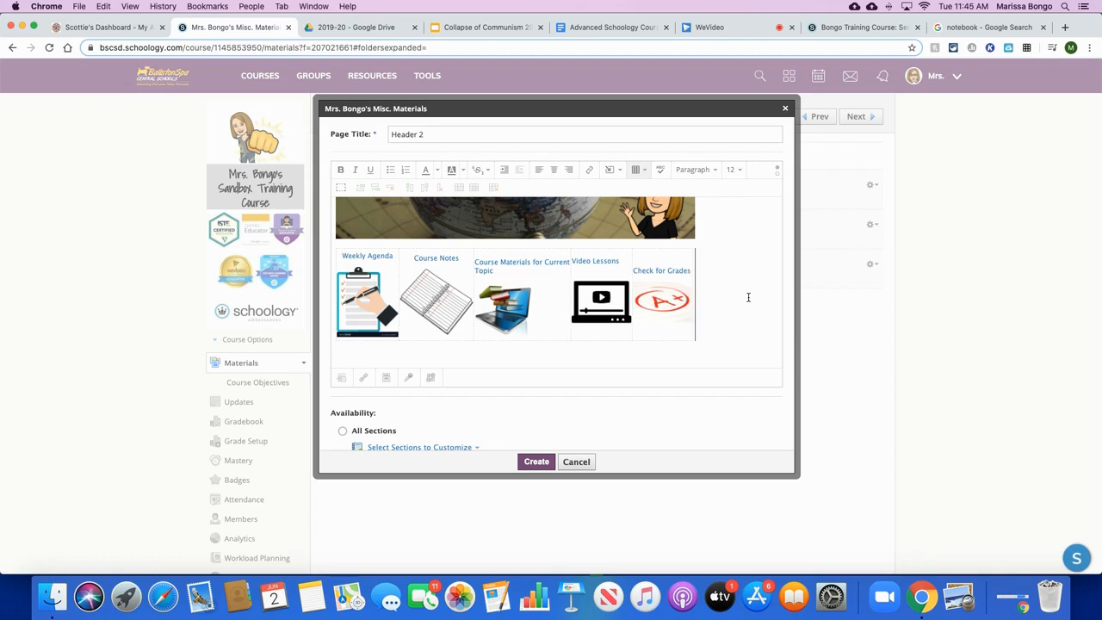
Center-align the "Course Materials for Current Topic", "Video Lessons" and "Check for Grades" labels and the Weekly Agenda image in their cells
click(534, 261)
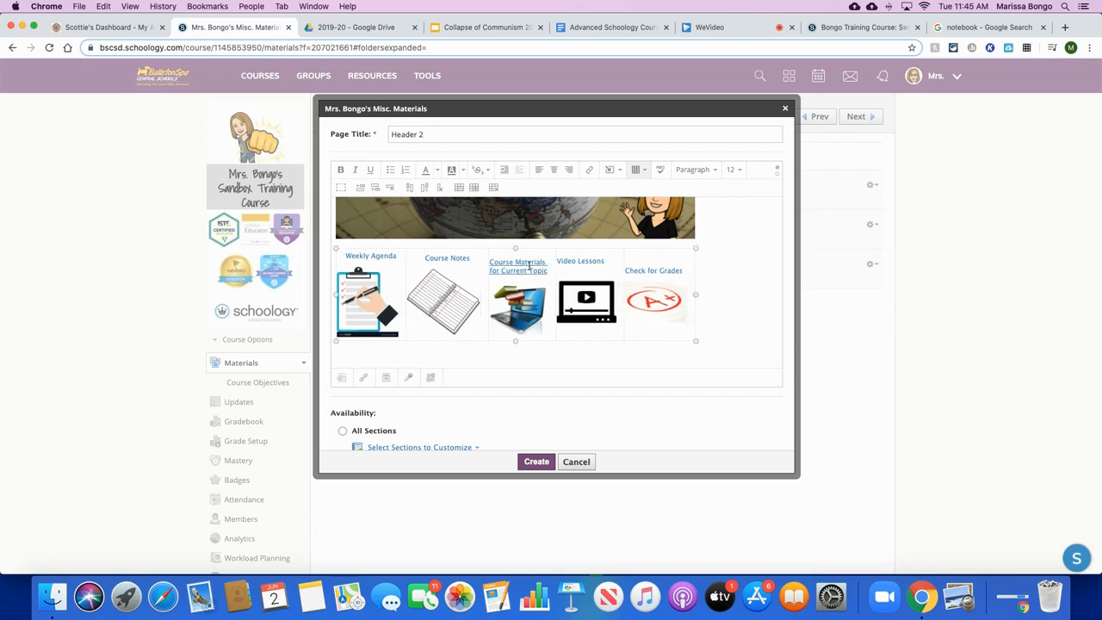
click(553, 171)
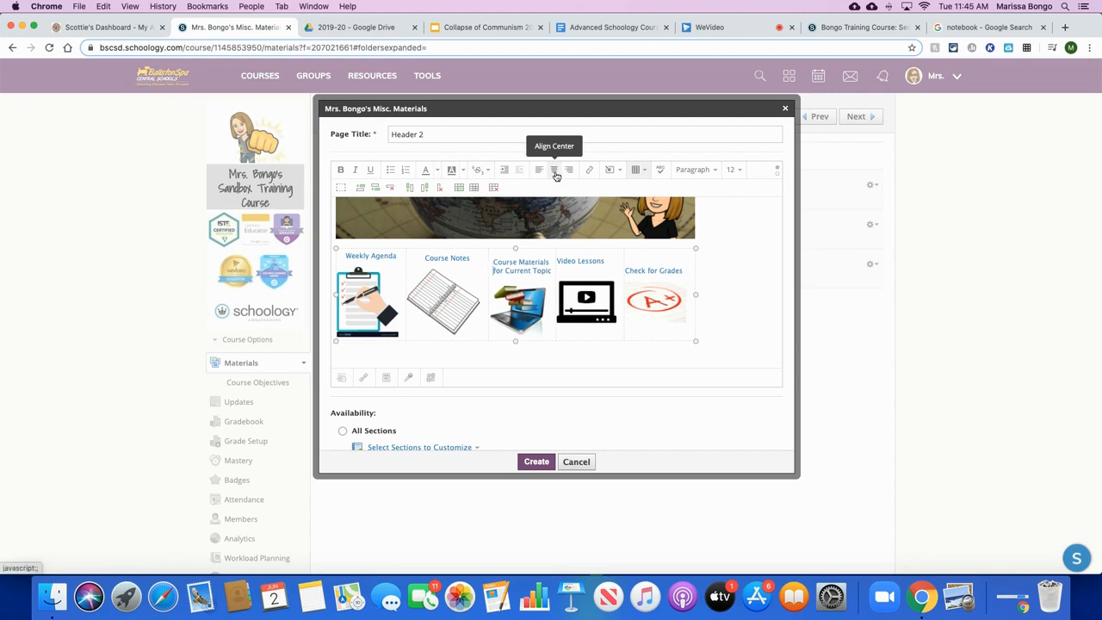
click(580, 262)
click(556, 173)
click(654, 271)
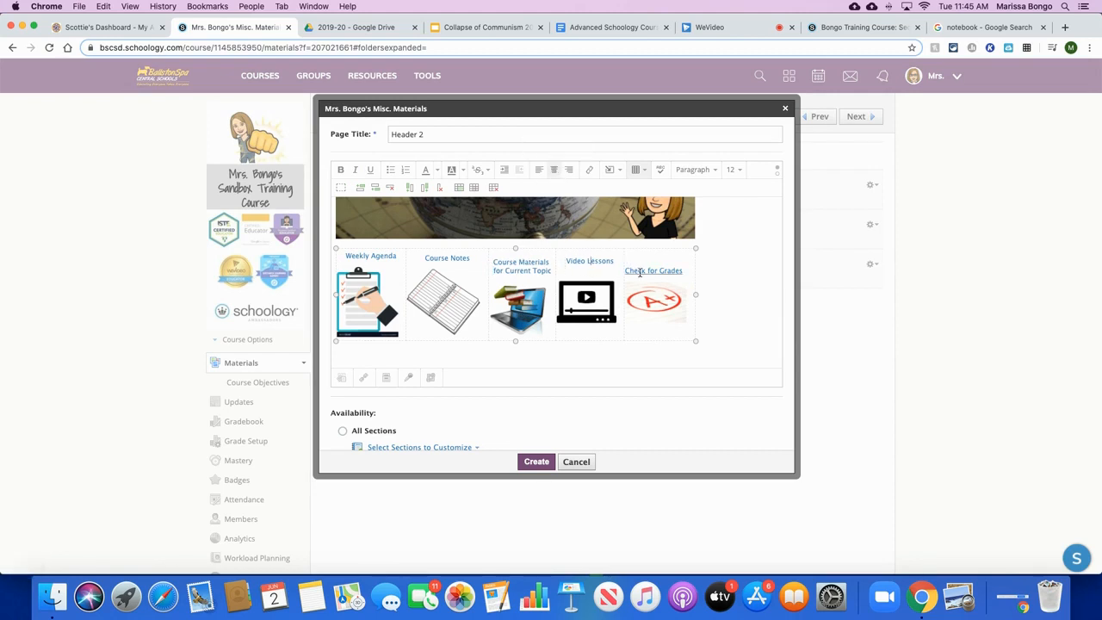
click(555, 176)
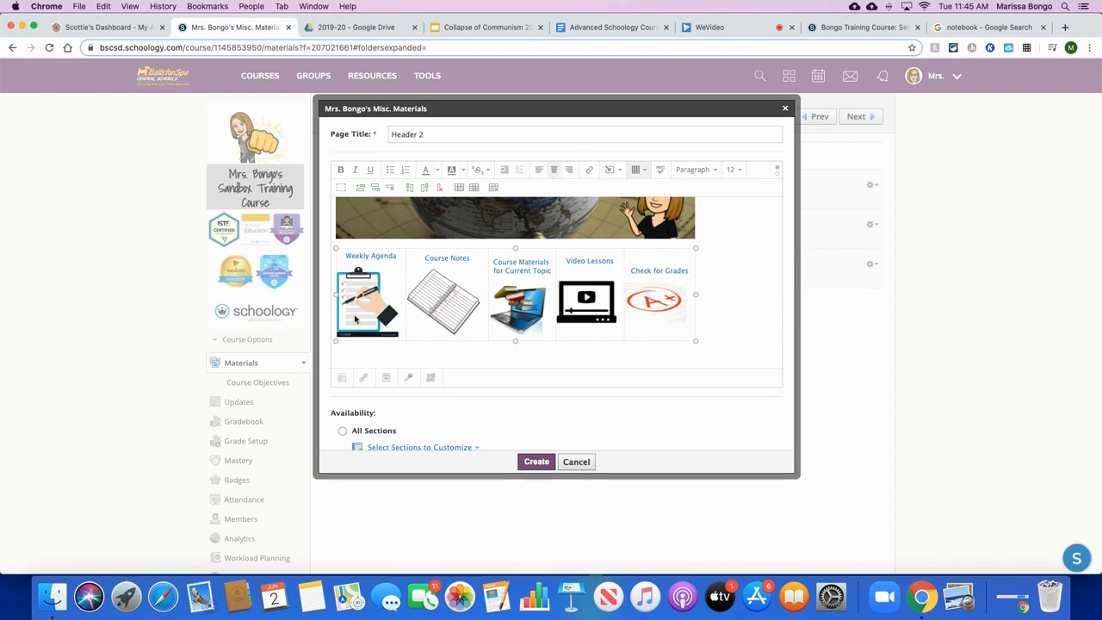
click(377, 305)
click(555, 173)
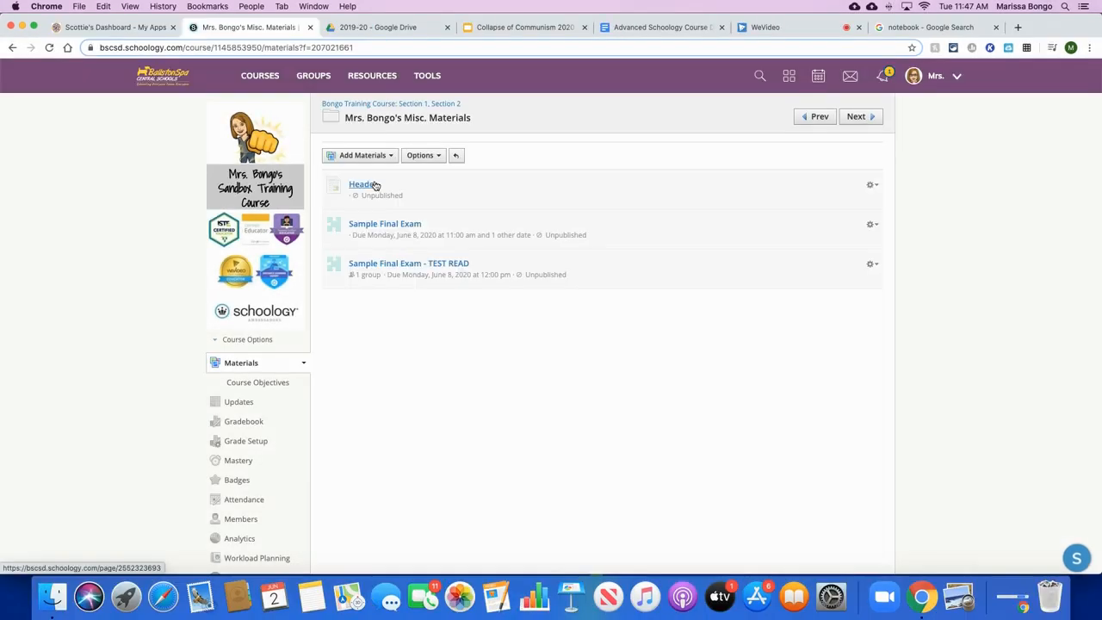
Copy the banner and icon table from the Header page and paste them into a new course update
click(364, 182)
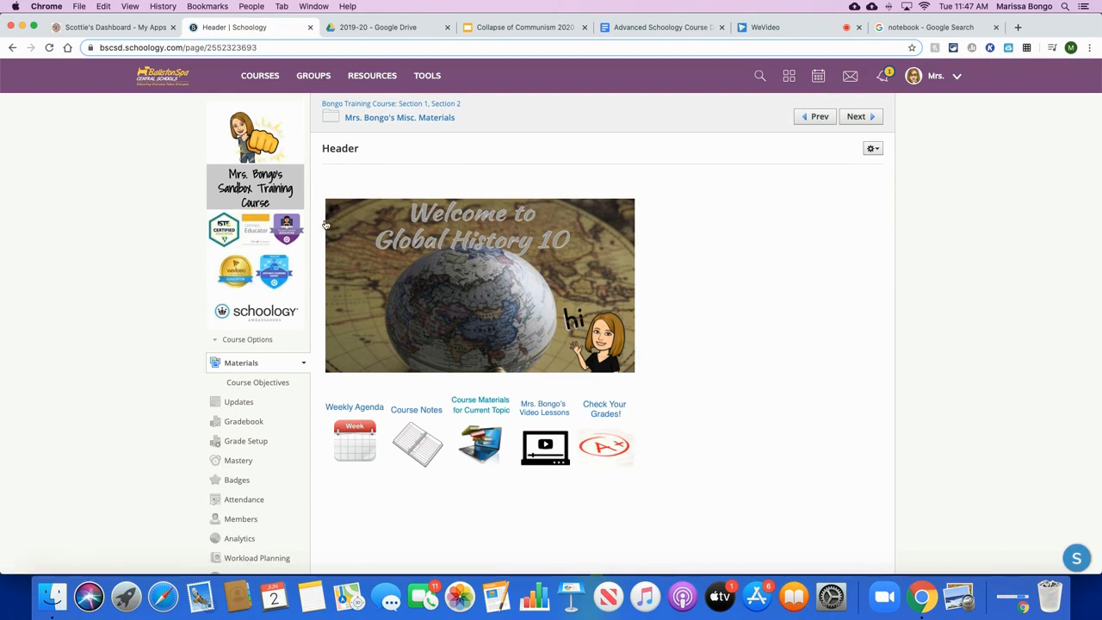
drag(318, 222, 640, 414)
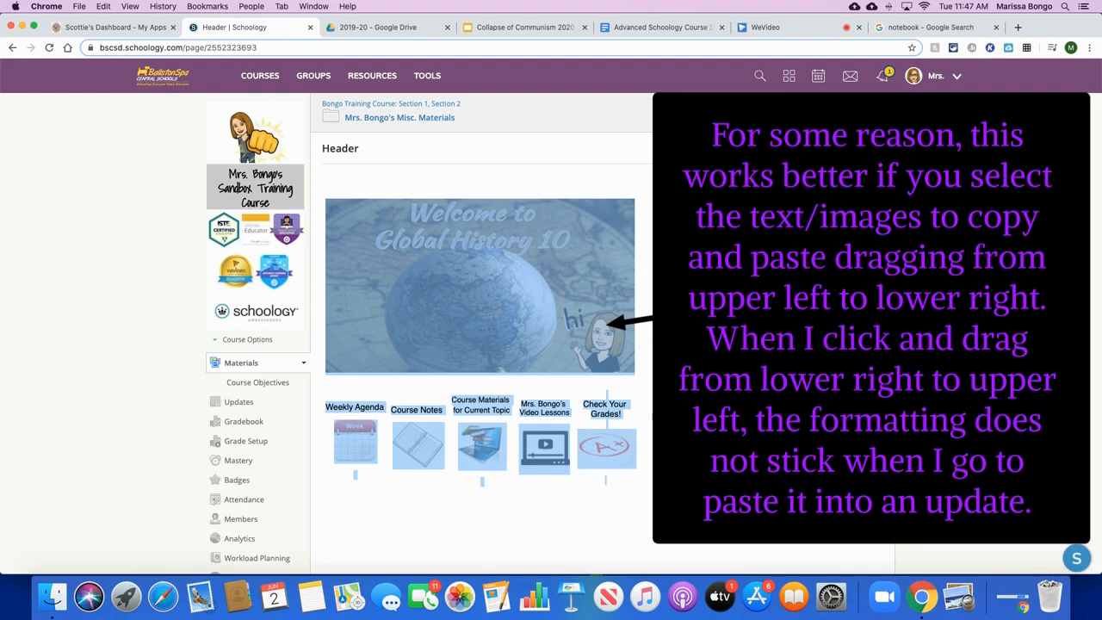
click(237, 406)
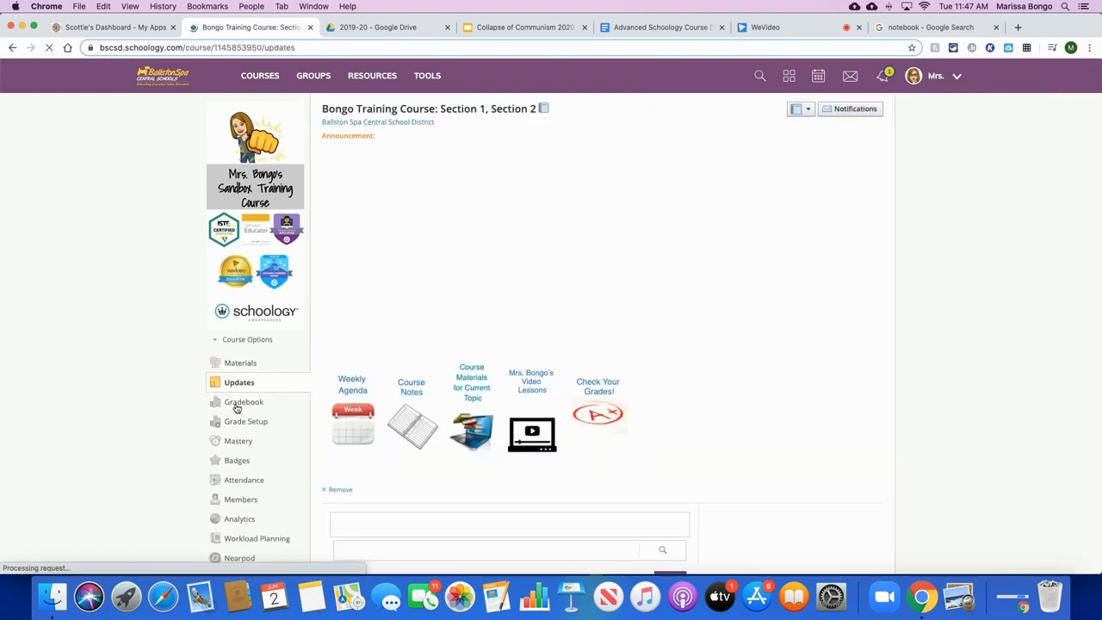
click(356, 248)
key(super+v)
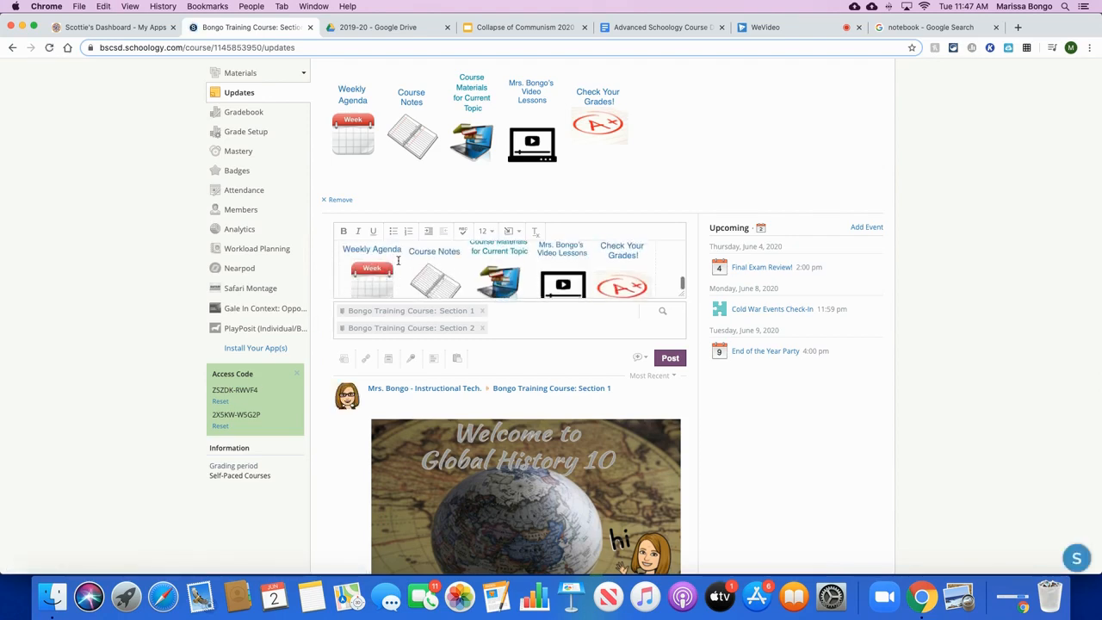
Check the pasted header content and post the update to Sections 1 and 2 with the announcement option enabled
scroll(397, 260, up, 5)
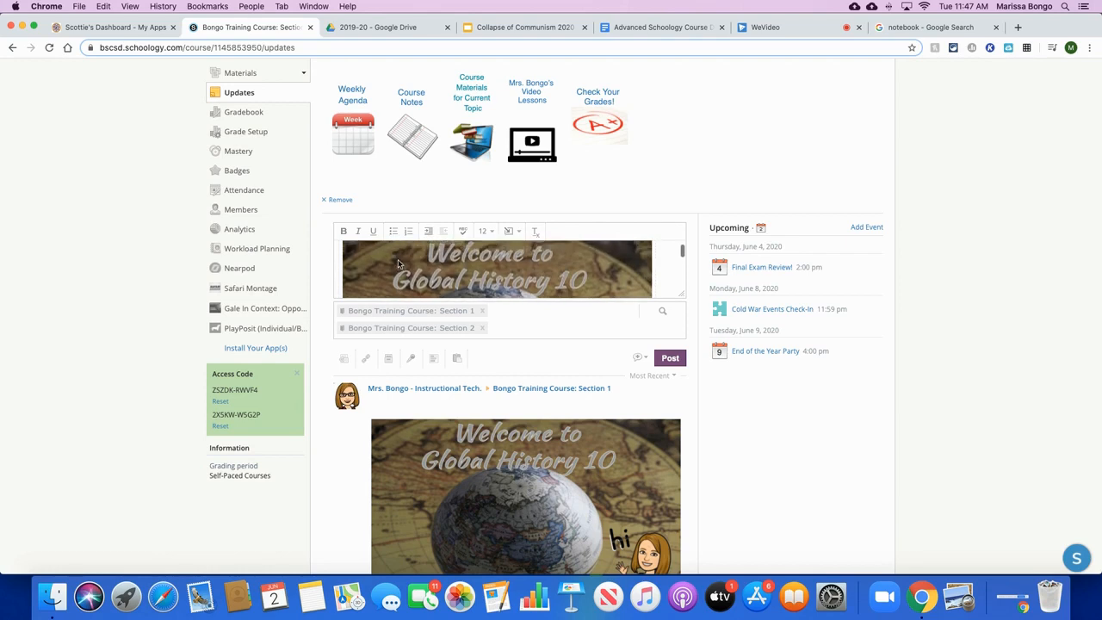
scroll(398, 260, down, 5)
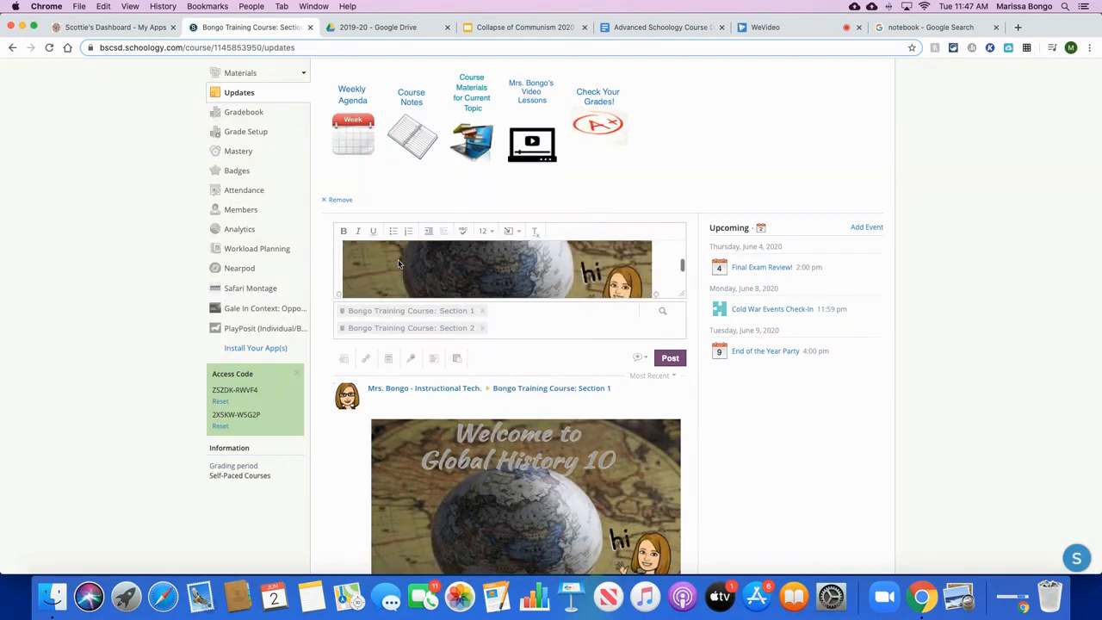
scroll(397, 261, down, 5)
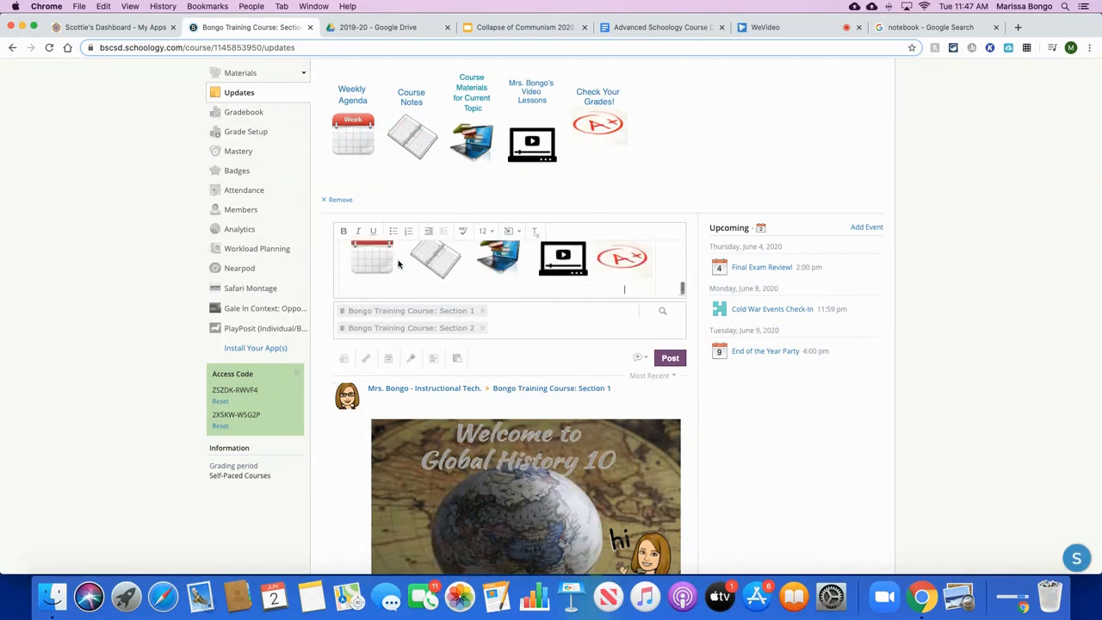
scroll(398, 262, up, 2)
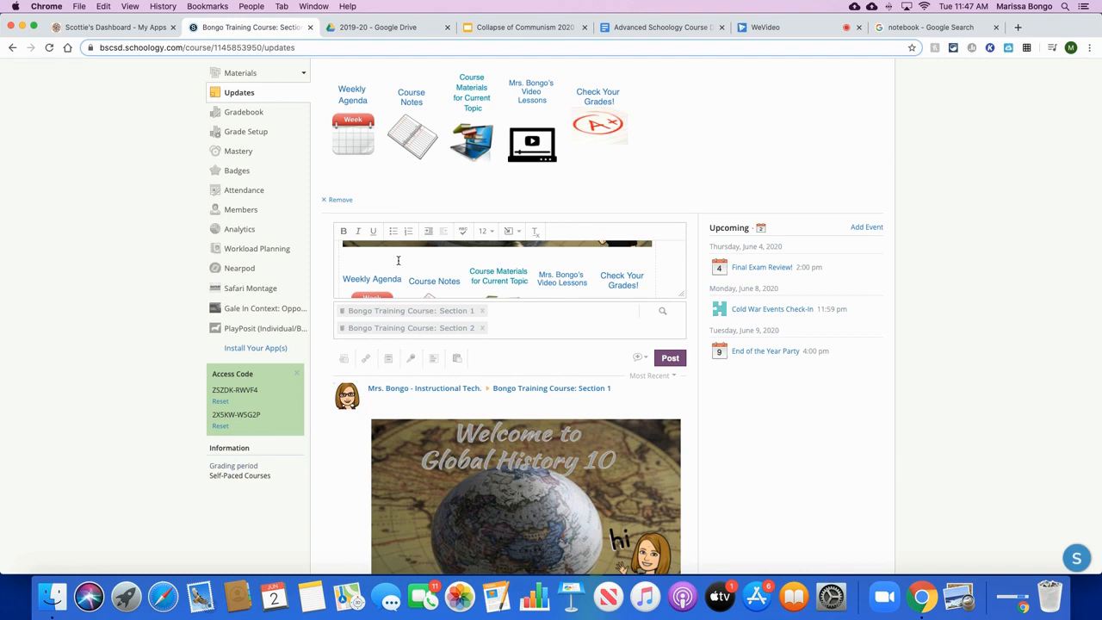
click(638, 359)
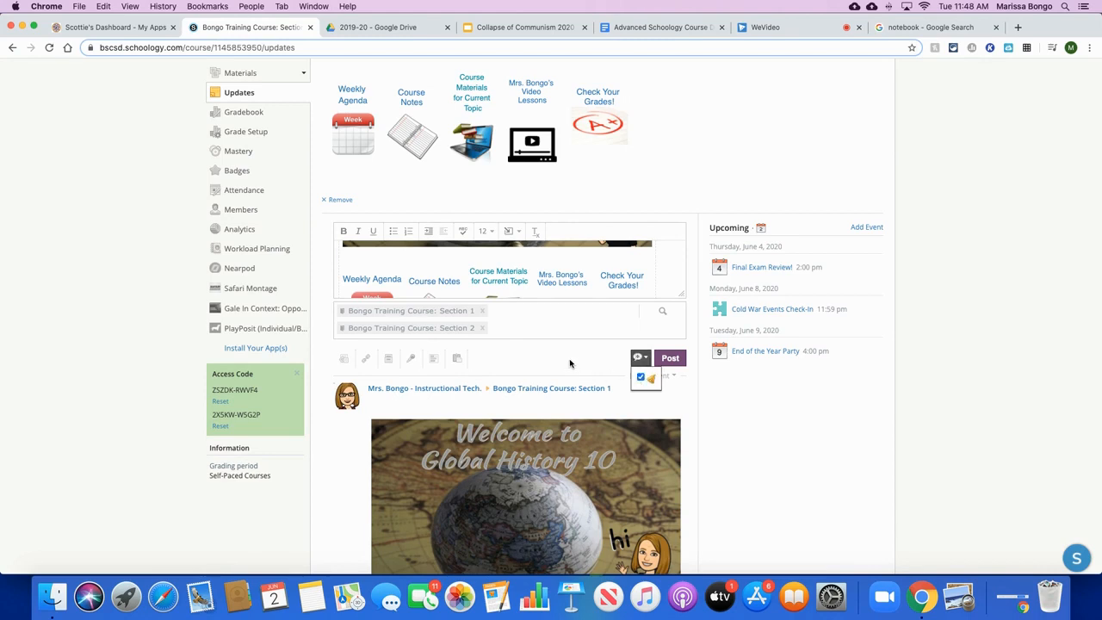
click(672, 360)
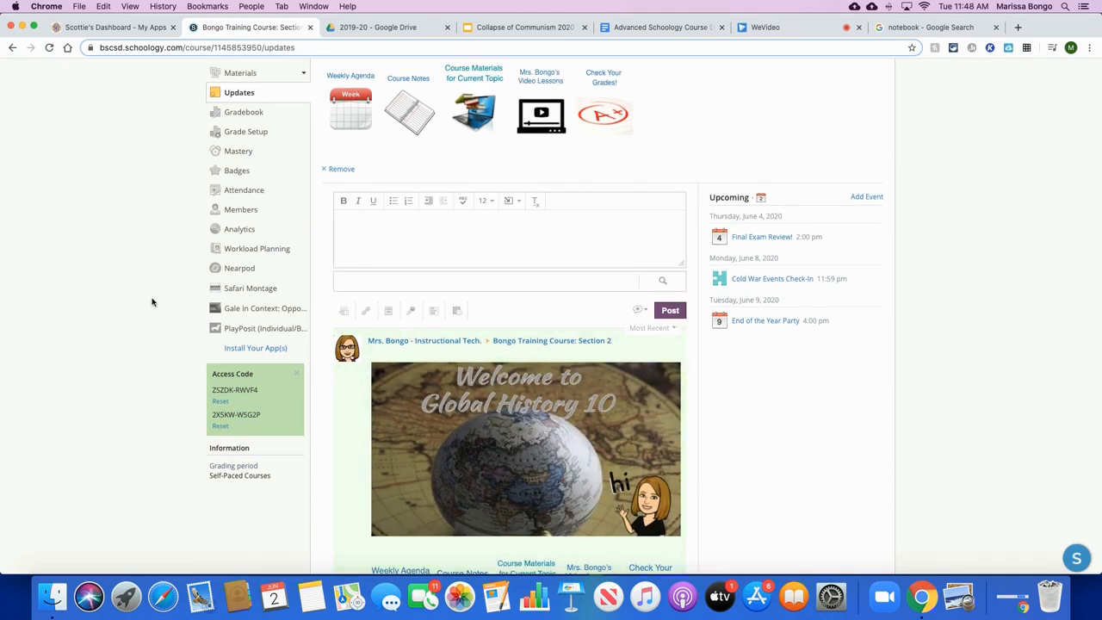
scroll(139, 133, up, 5)
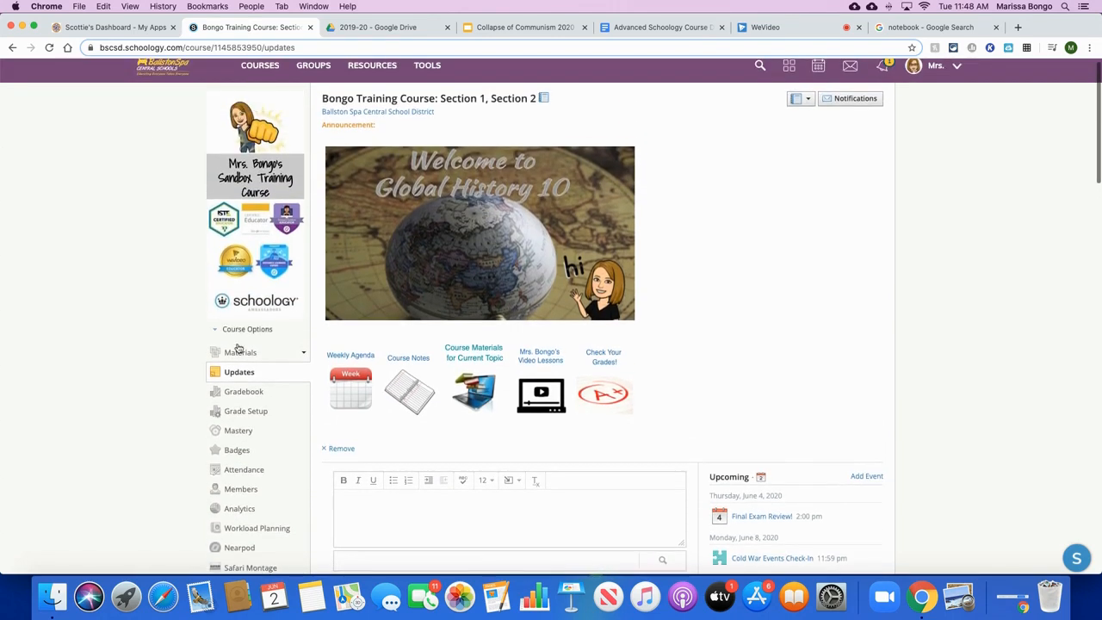
Test the announcement's video lessons, Course Materials for Current Topic, Course Notes and Weekly Agenda links from the course materials page
click(234, 354)
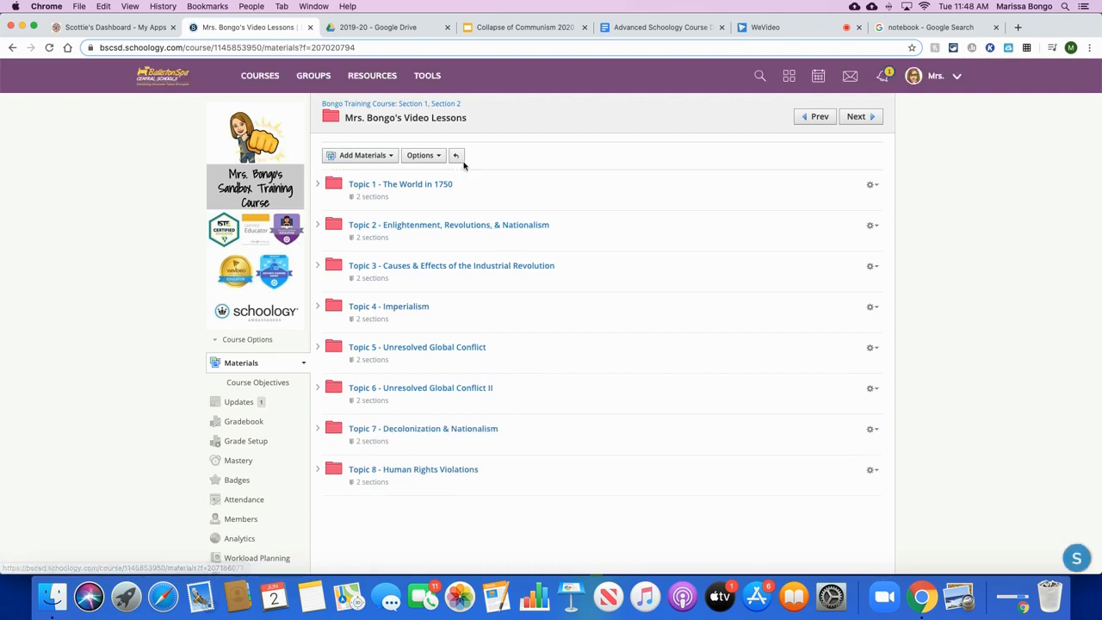
click(457, 156)
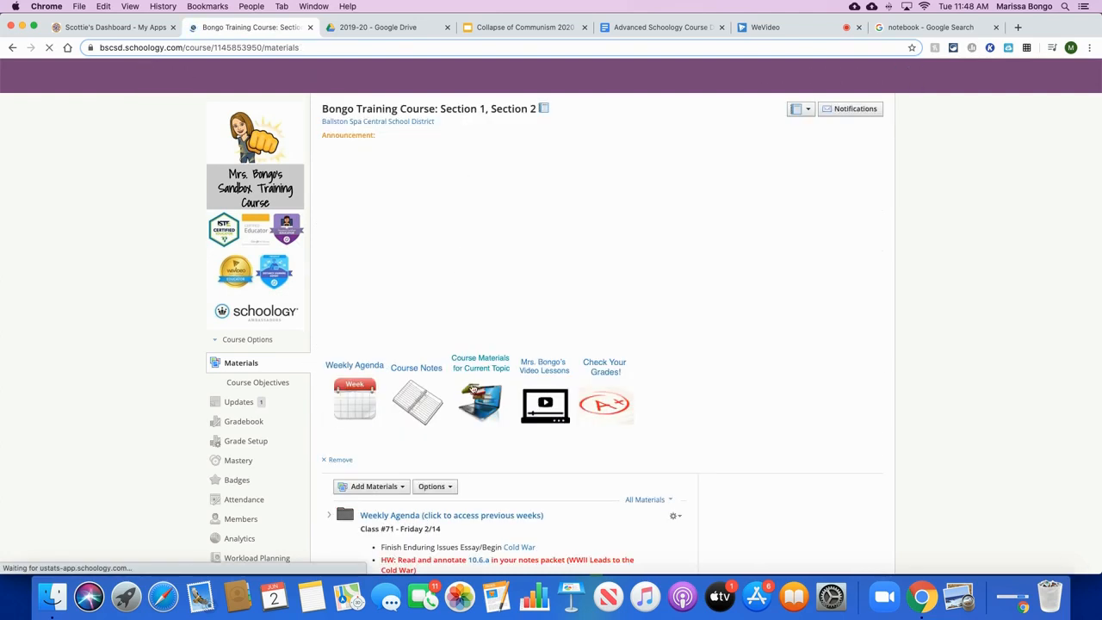
click(474, 377)
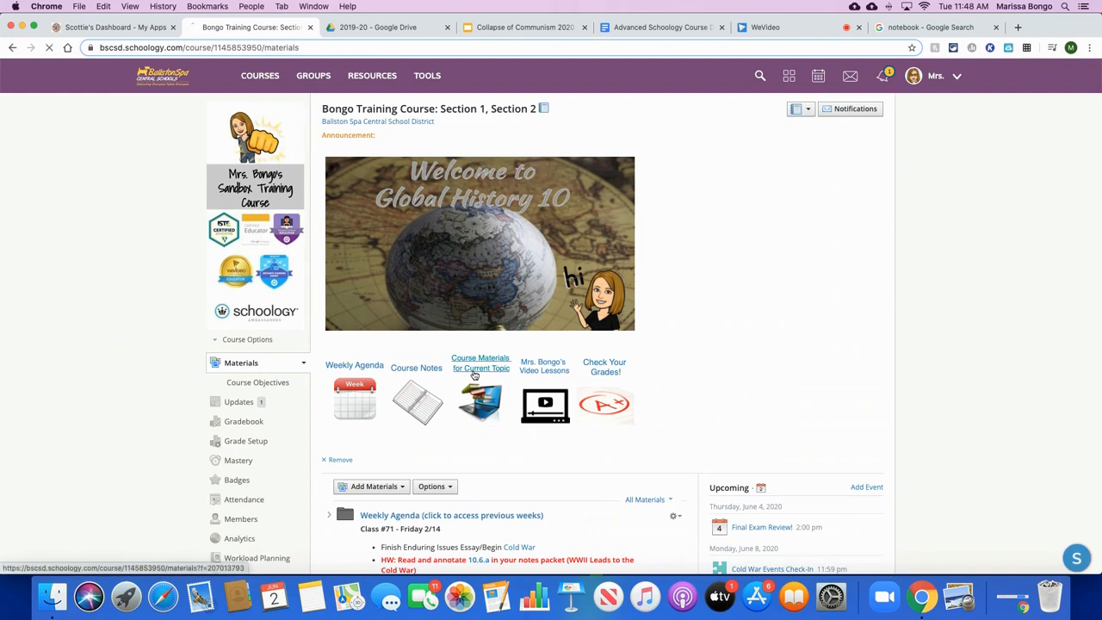
click(457, 159)
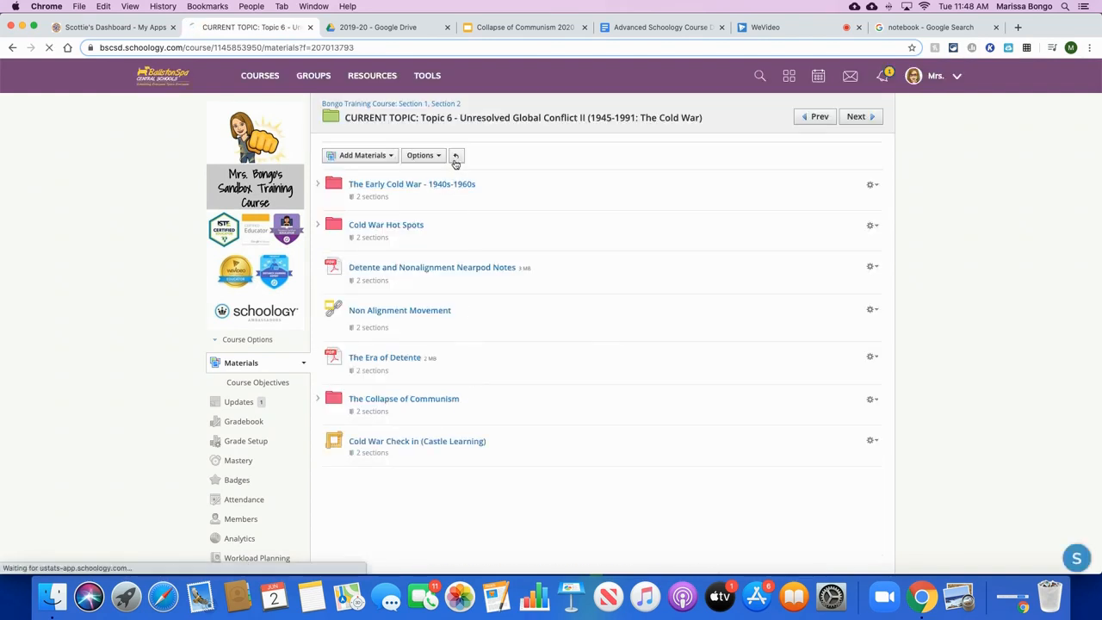
click(408, 398)
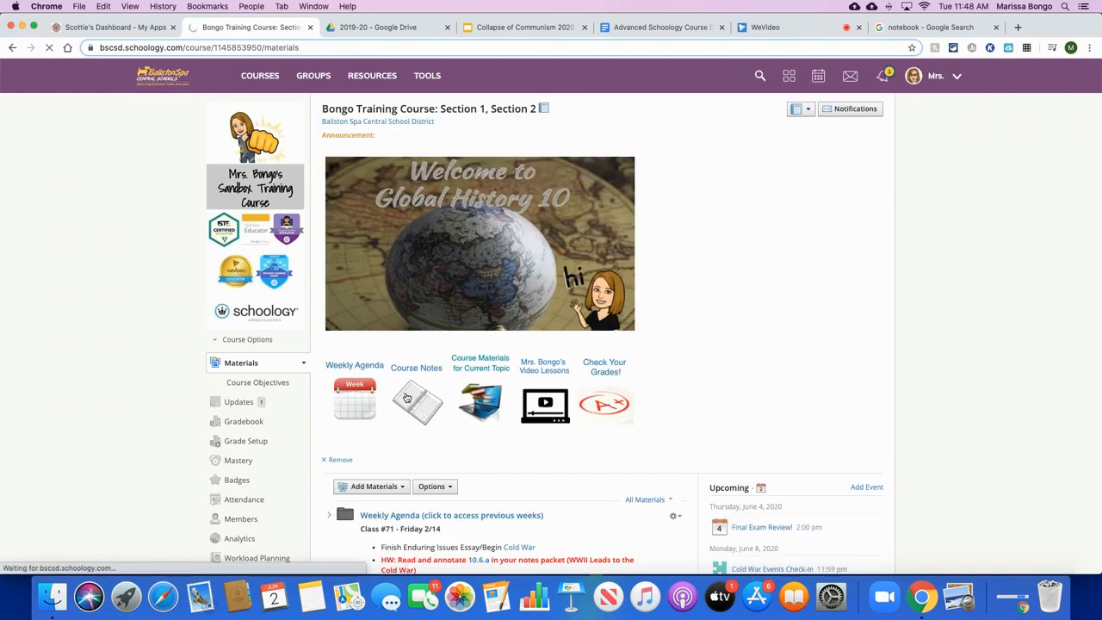
click(455, 159)
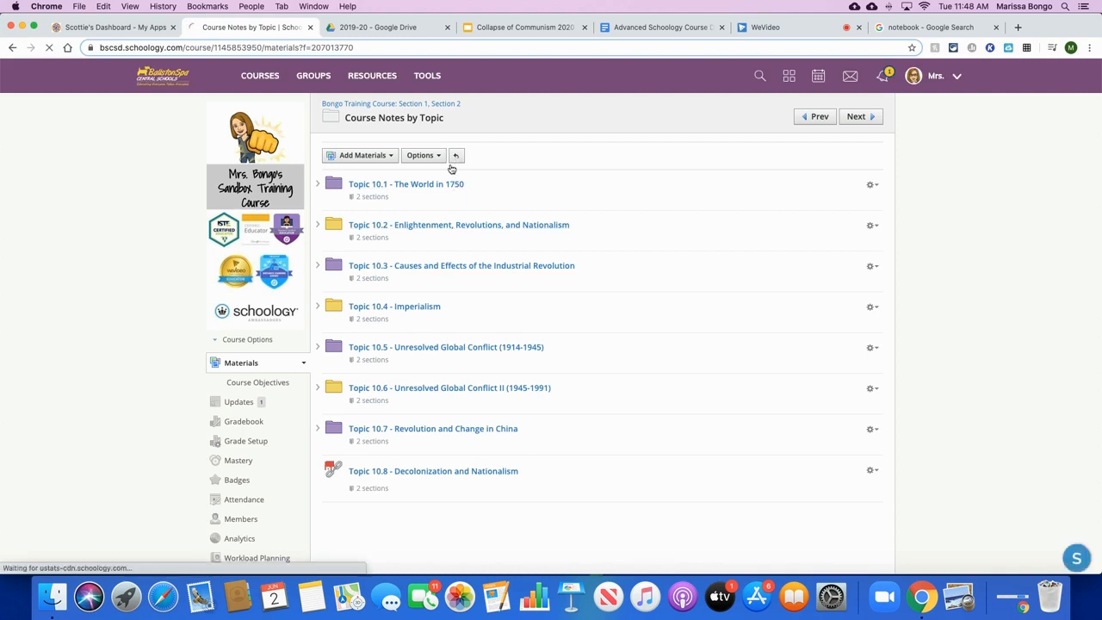
click(353, 406)
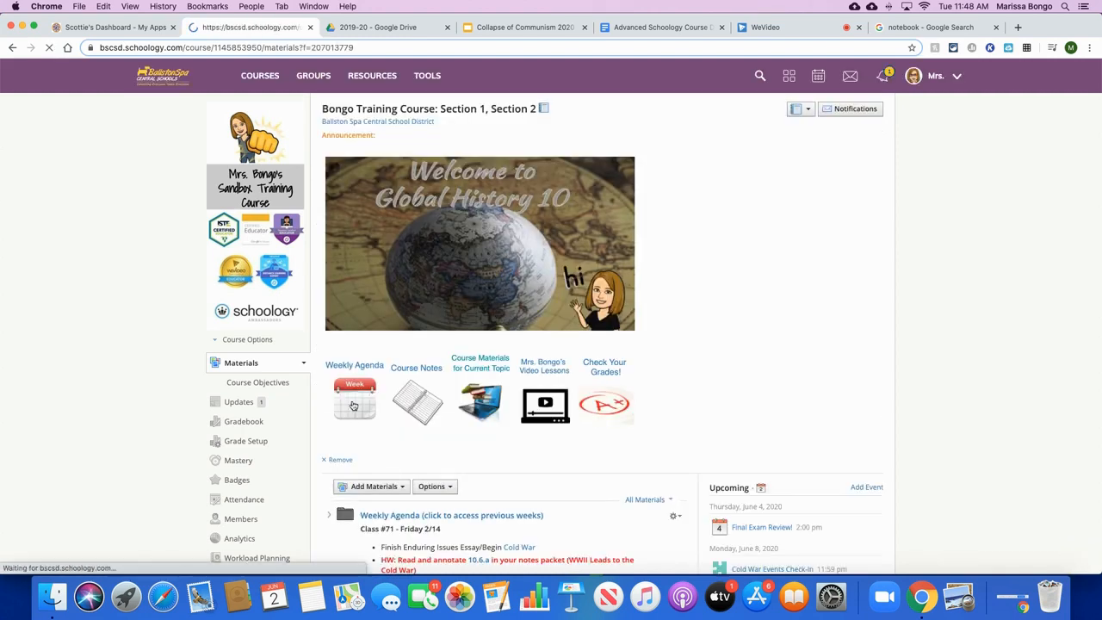